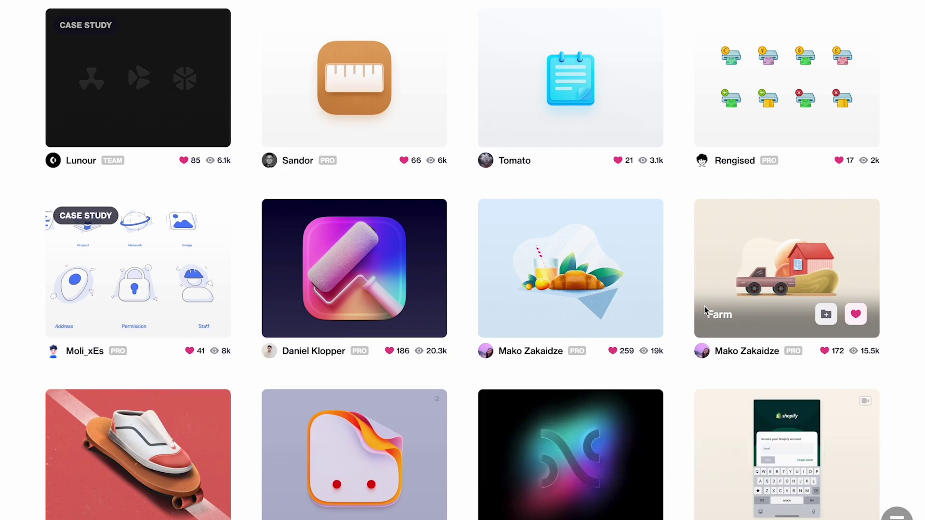
# Open the Ruler Icon shot in the Dribbble gallery to view its details, and return to the gallery.
pyautogui.click(394, 72)
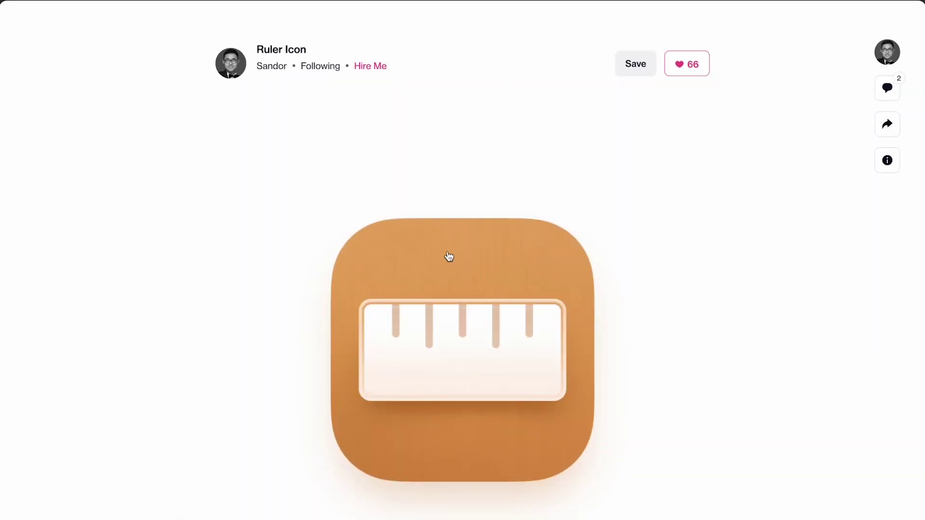
pyautogui.moveTo(273, 72)
pyautogui.click(414, 7)
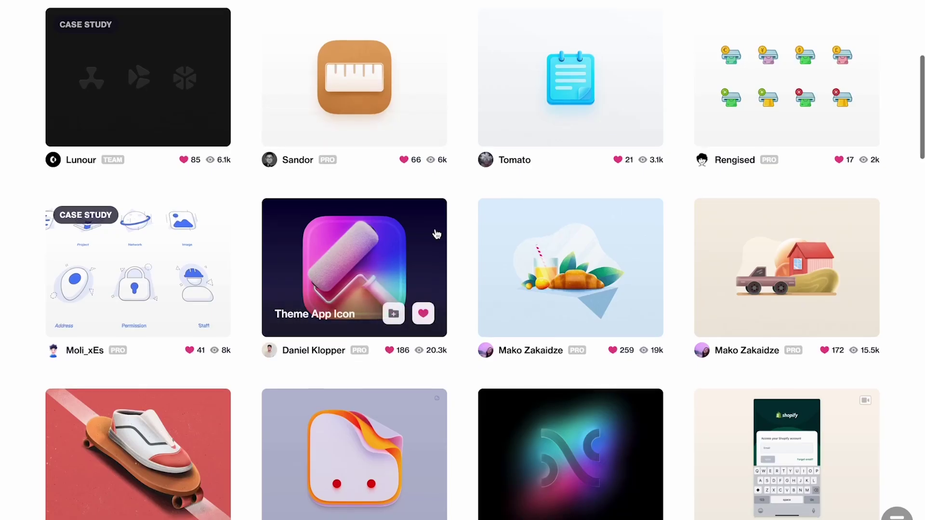
# Browse the gallery for the Glass Icon shot, open it to study the design, and close it.
pyautogui.scroll(-6, 434, 233)
pyautogui.scroll(-7, 435, 233)
pyautogui.scroll(7, 435, 233)
pyautogui.scroll(-12, 435, 234)
pyautogui.scroll(3, 435, 234)
pyautogui.scroll(-4, 435, 233)
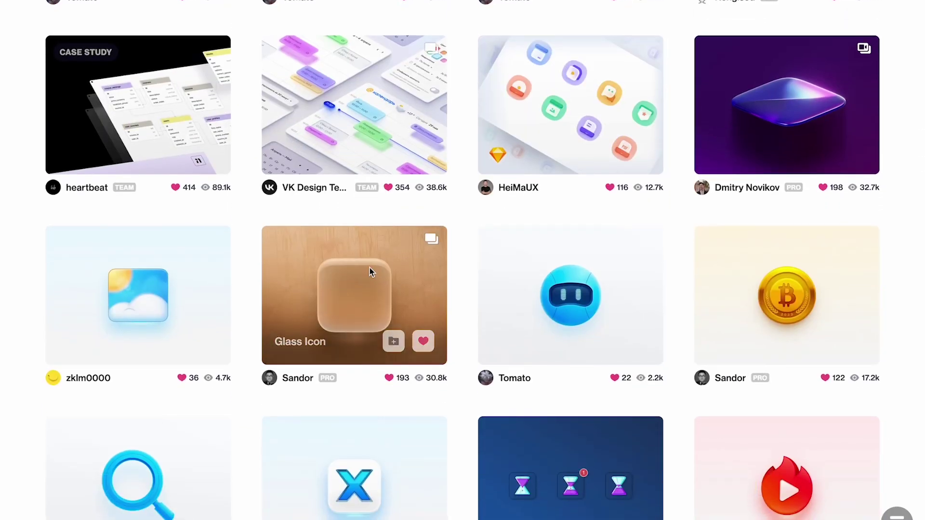
pyautogui.click(369, 268)
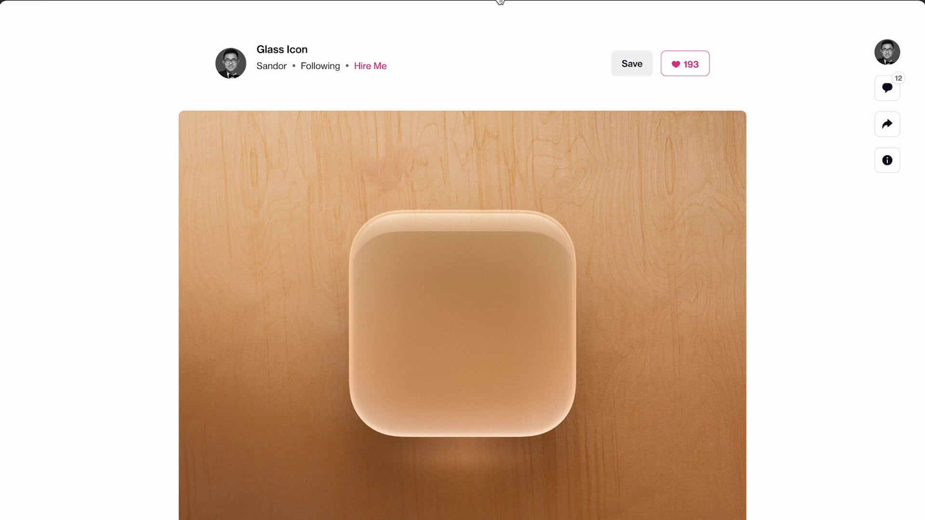
pyautogui.click(500, 1)
# Switch to Figma and compare the reference ruler and glass icons with their recreations, with the interface panels hidden.
pyautogui.hotkey('ctrl', 'Left')
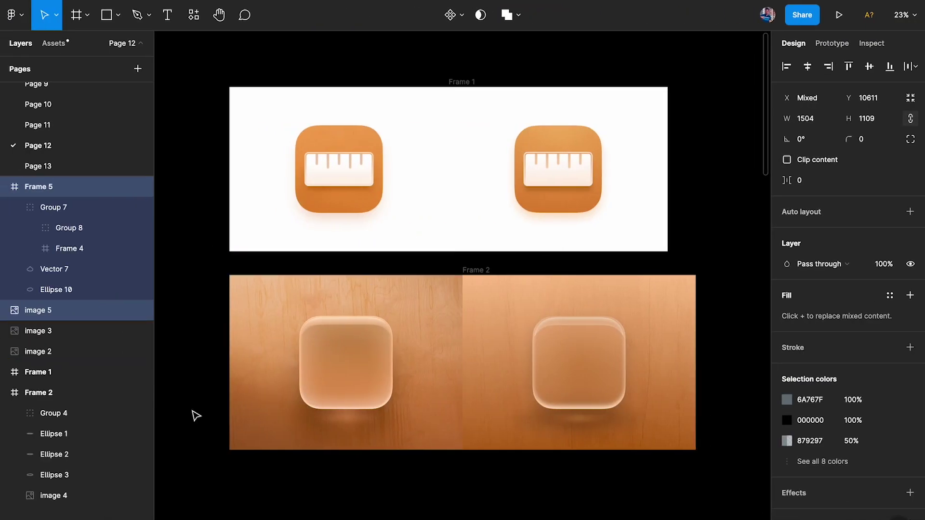
pyautogui.click(187, 335)
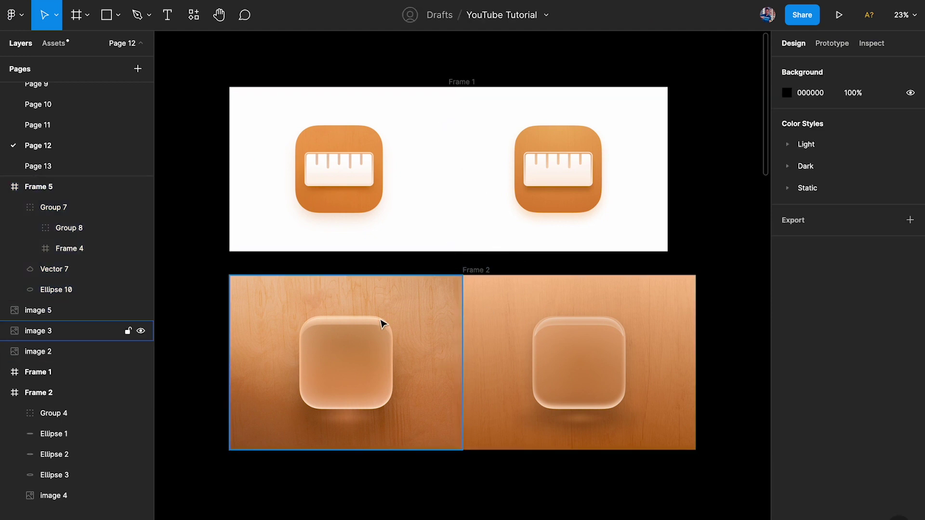
pyautogui.scroll(3, 345, 185)
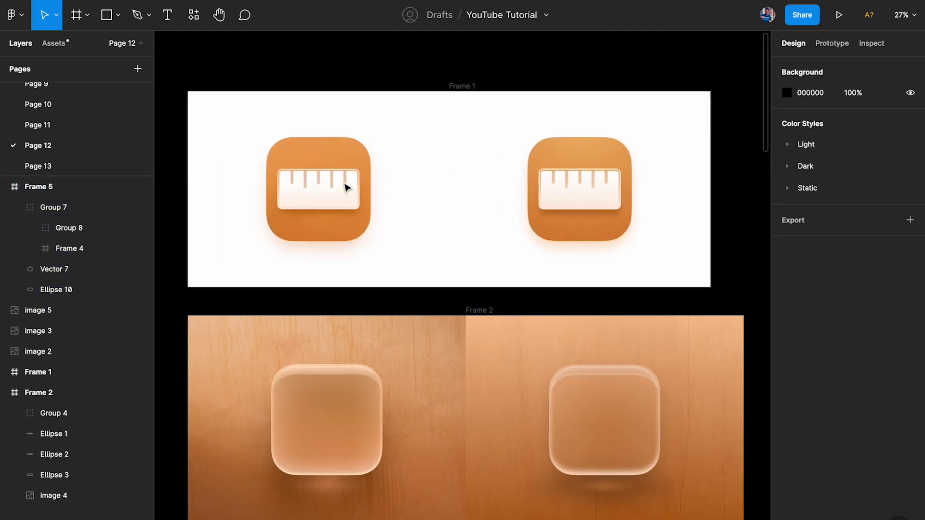
pyautogui.press('super+backslash')
pyautogui.hscroll(2, 345, 188)
pyautogui.scroll(3, 345, 186)
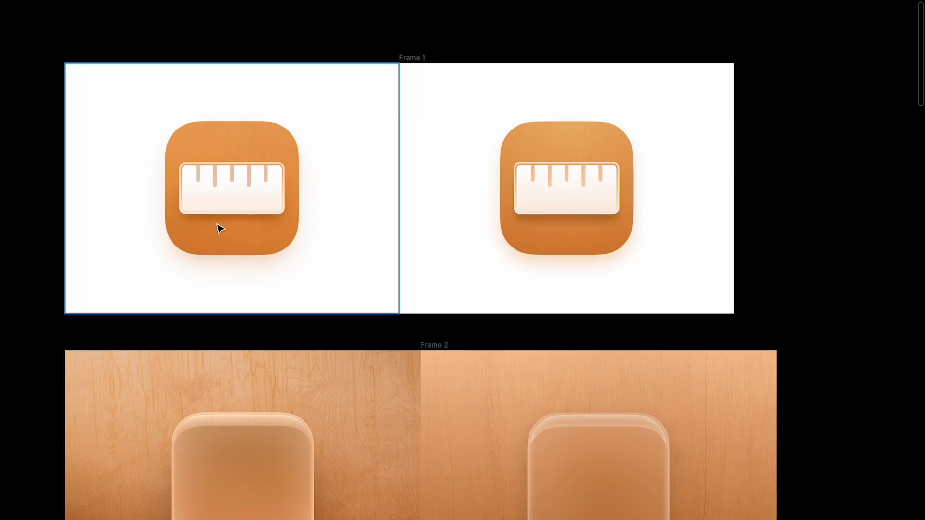
pyautogui.scroll(-5, 219, 228)
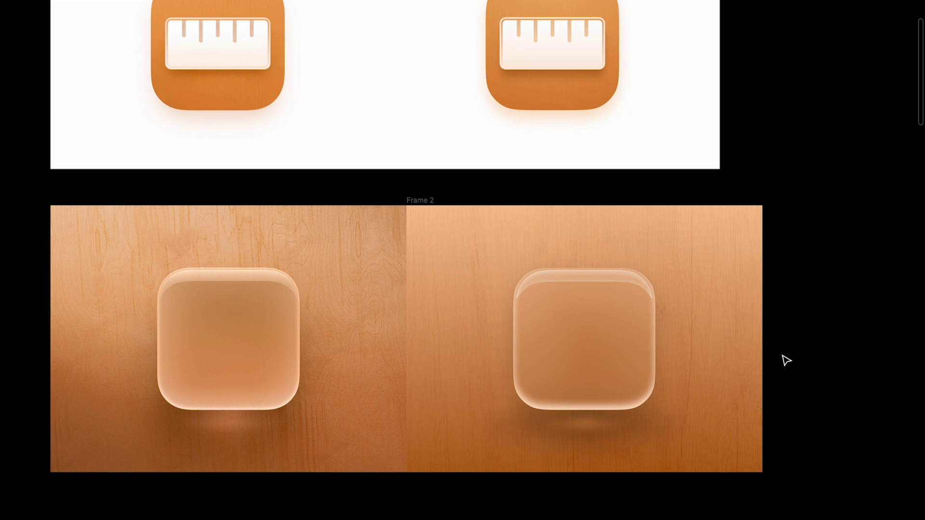
pyautogui.scroll(-5, 539, 287)
# Move the glass icon image and Frame 2 down and Frame 1 aside, clearing space around the ruler reference image.
pyautogui.click(463, 269)
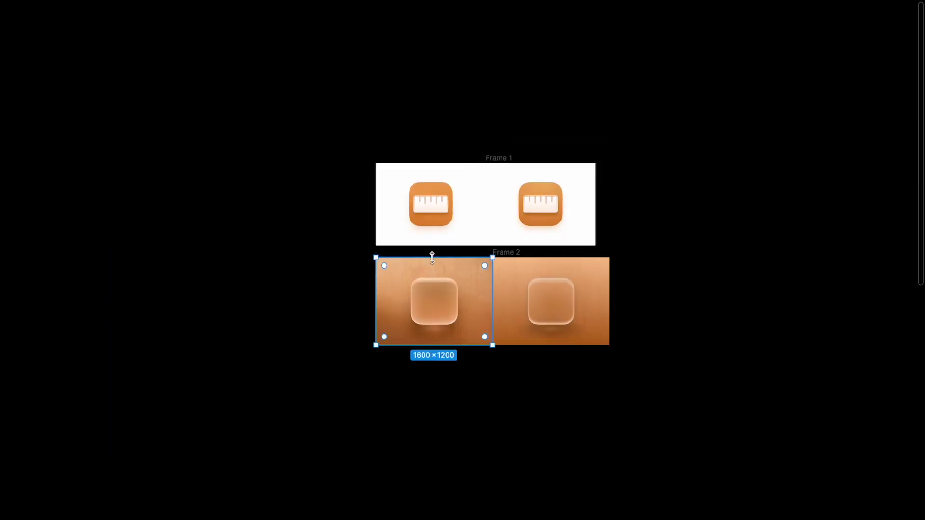
pyautogui.click(506, 253)
pyautogui.moveTo(521, 291); pyautogui.dragTo(520, 480)
pyautogui.click(503, 165)
pyautogui.moveTo(526, 158); pyautogui.dragTo(714, 151)
pyautogui.click(576, 211)
# Draw a new frame beside the ruler reference image and show the interface panels again.
pyautogui.scroll(5, 576, 210)
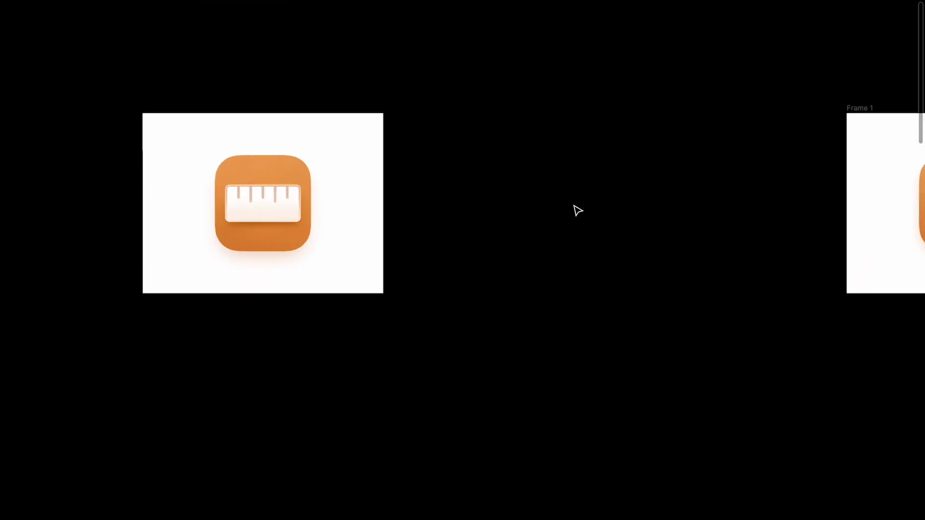
pyautogui.scroll(-3, 576, 209)
pyautogui.click(377, 200)
pyautogui.scroll(5, 377, 201)
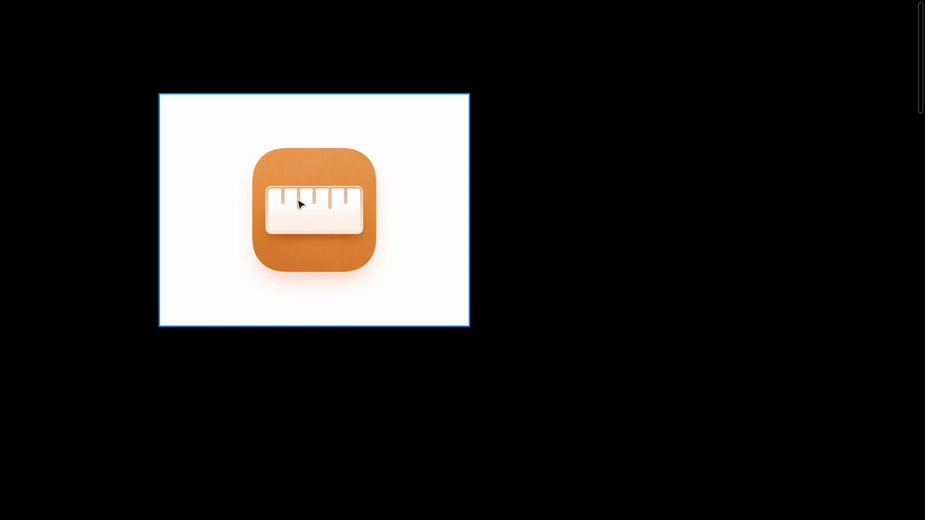
pyautogui.hscroll(2, 299, 205)
pyautogui.press('r')
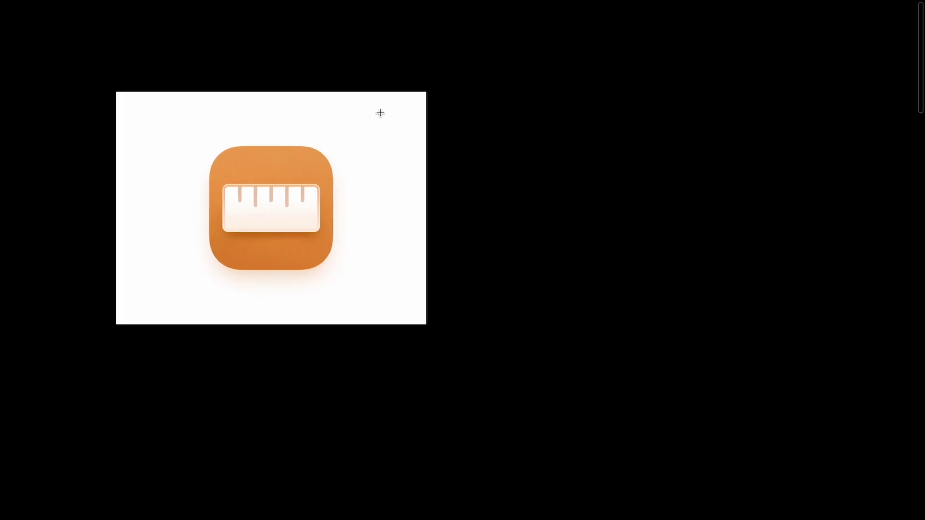
pyautogui.moveTo(467, 93); pyautogui.dragTo(703, 236)
pyautogui.hotkey('ctrl', '\\')
# Check the width and height of the ruler reference image, keeping it in its original position.
pyautogui.click(251, 202)
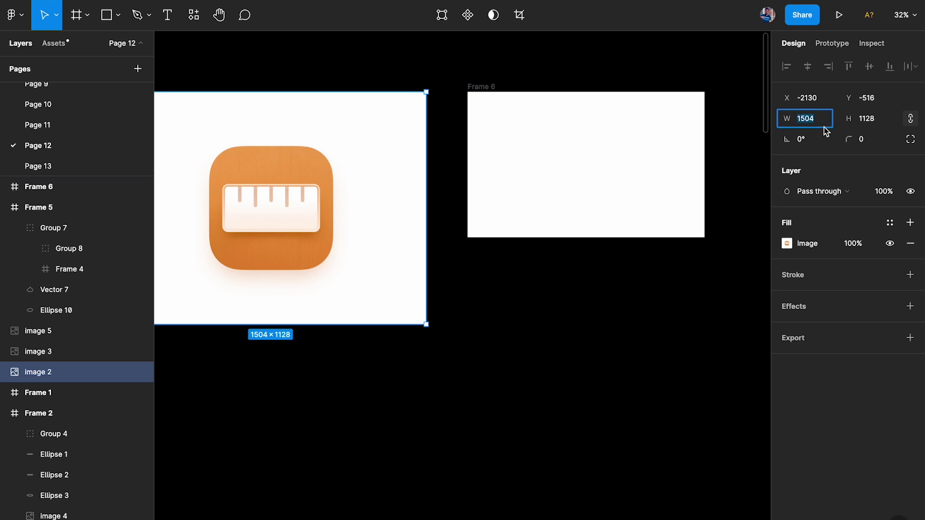
pyautogui.click(454, 186)
pyautogui.hotkey('ctrl', 'z')
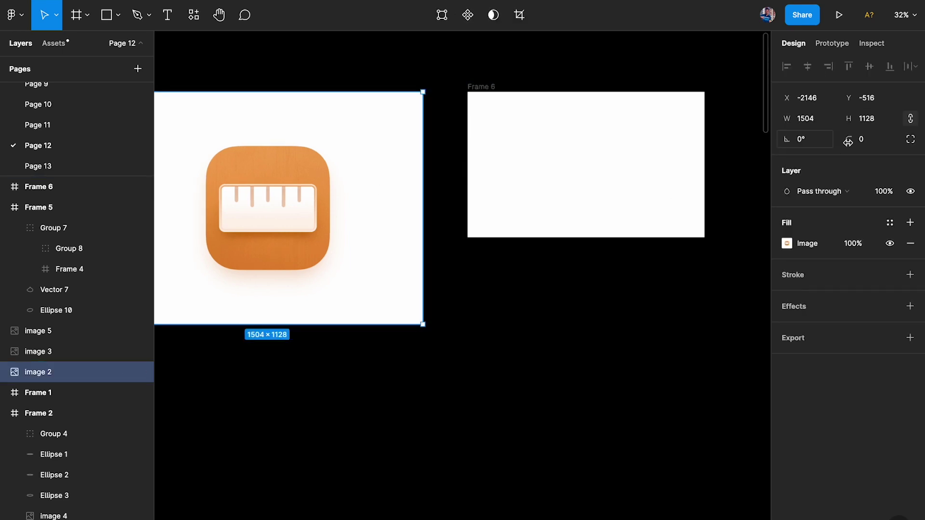
pyautogui.click(736, 175)
pyautogui.moveTo(369, 203); pyautogui.dragTo(372, 202)
pyautogui.click(824, 125)
# Set the new frame's width to 1504 and height to 1128, and place it close beside the ruler reference image.
pyautogui.click(644, 186)
pyautogui.click(813, 139)
pyautogui.write('1504')
pyautogui.press('Tab')
pyautogui.write('11')
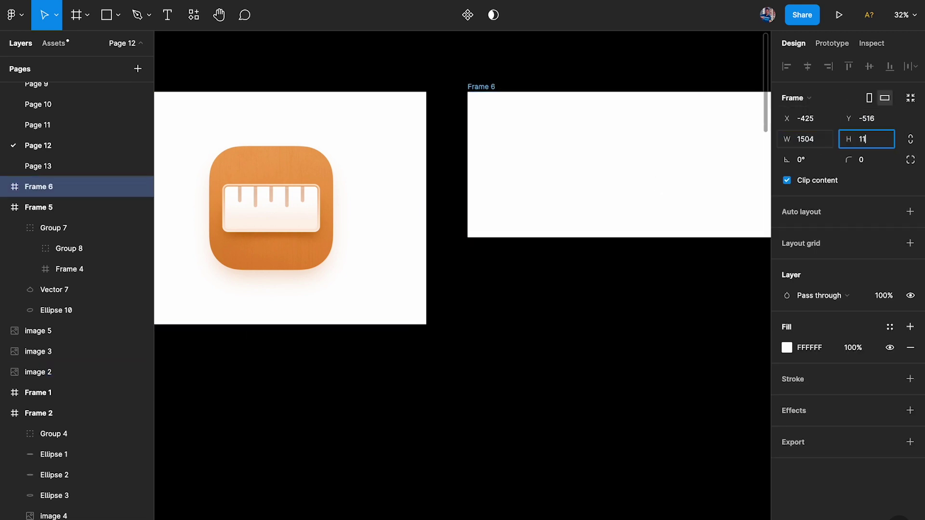
pyautogui.write('28')
pyautogui.press('Return')
pyautogui.scroll(-1, 506, 176)
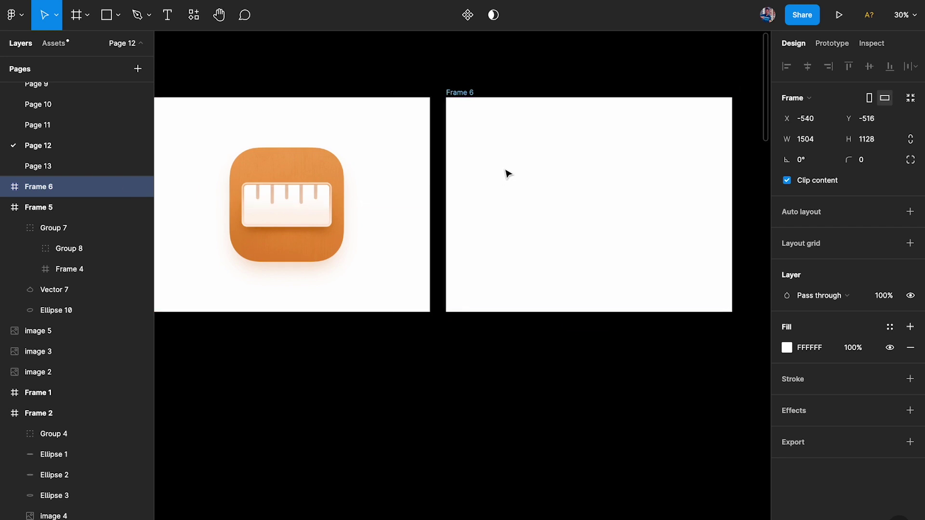
# Sample the ruler reference image's background with the eyedropper and compare it with the new frame's fill colour.
pyautogui.click(385, 179)
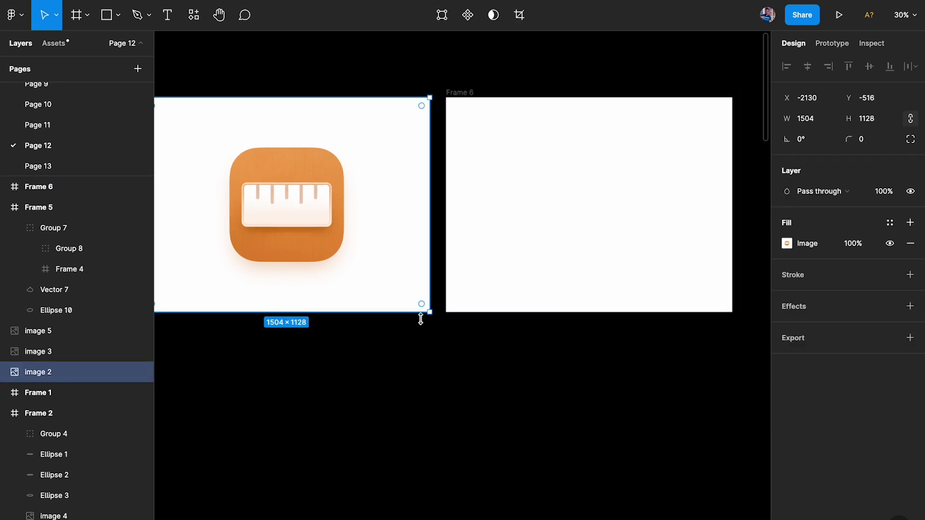
pyautogui.press('i')
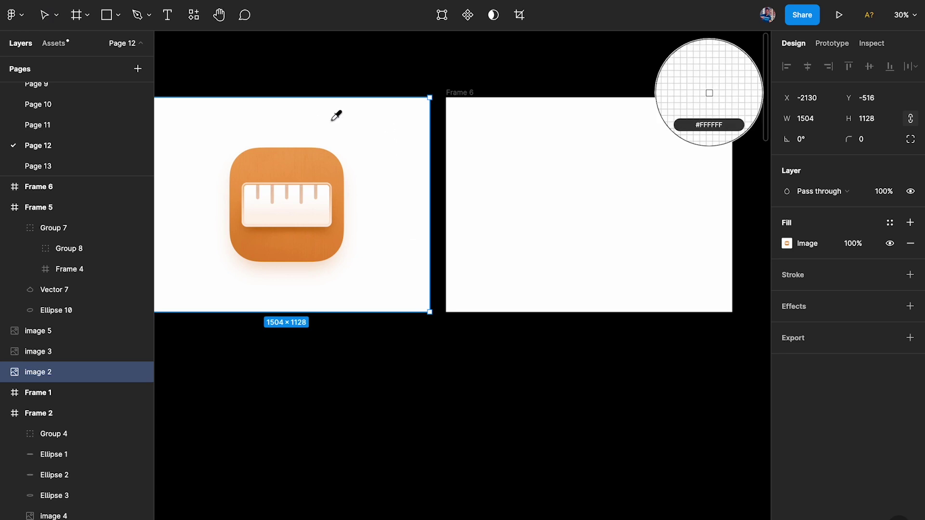
pyautogui.press('Escape')
pyautogui.click(481, 112)
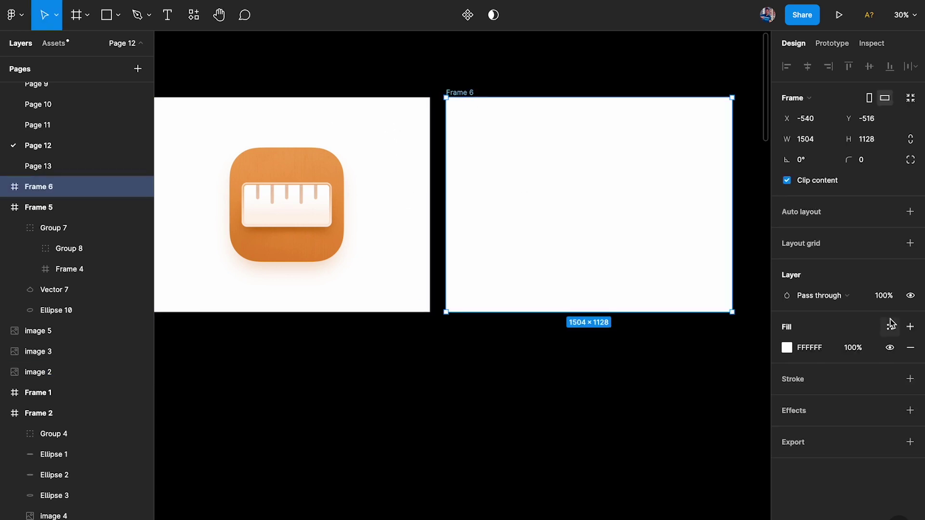
pyautogui.click(578, 358)
# Draw a rectangle of about 350 × 234 starting at the upper-left corner of the orange ruler icon.
pyautogui.scroll(10, 250, 254)
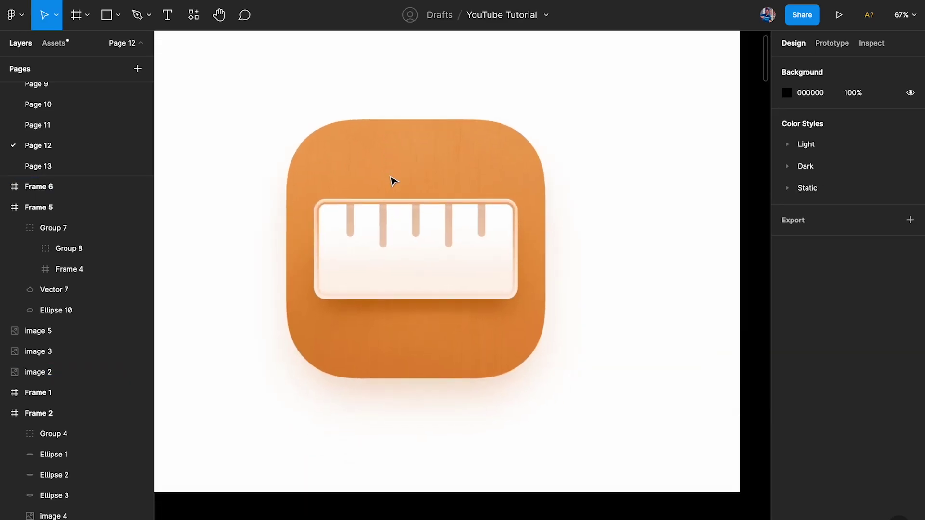
pyautogui.scroll(-3, 392, 179)
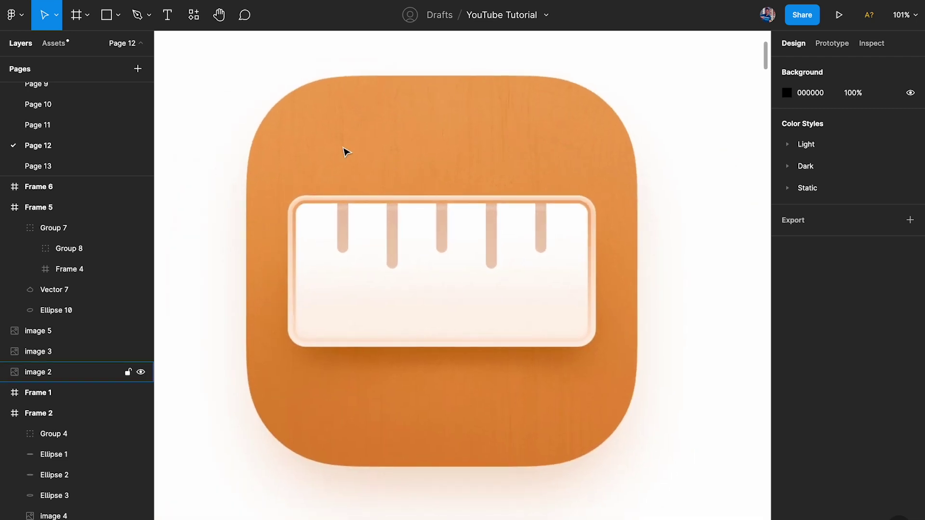
pyautogui.press('r')
pyautogui.moveTo(241, 76); pyautogui.dragTo(481, 228)
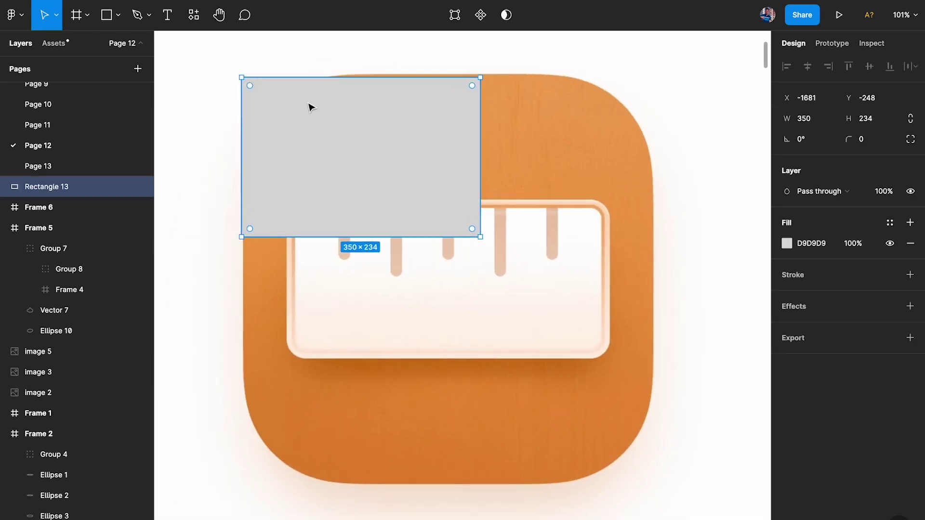
# Nudge the rectangle to X -1679 and Y -253 so it lines up with the icon's top and left edges.
pyautogui.scroll(5, 311, 106)
pyautogui.press('Up')
pyautogui.press('Up')
pyautogui.press('Up')
pyautogui.press('Up')
pyautogui.press('Right')
pyautogui.press('Right')
# Widen the rectangle to 602 so it reaches the right edge of the orange icon.
pyautogui.scroll(-5, 311, 107)
pyautogui.moveTo(475, 122); pyautogui.dragTo(640, 125)
pyautogui.scroll(5, 639, 124)
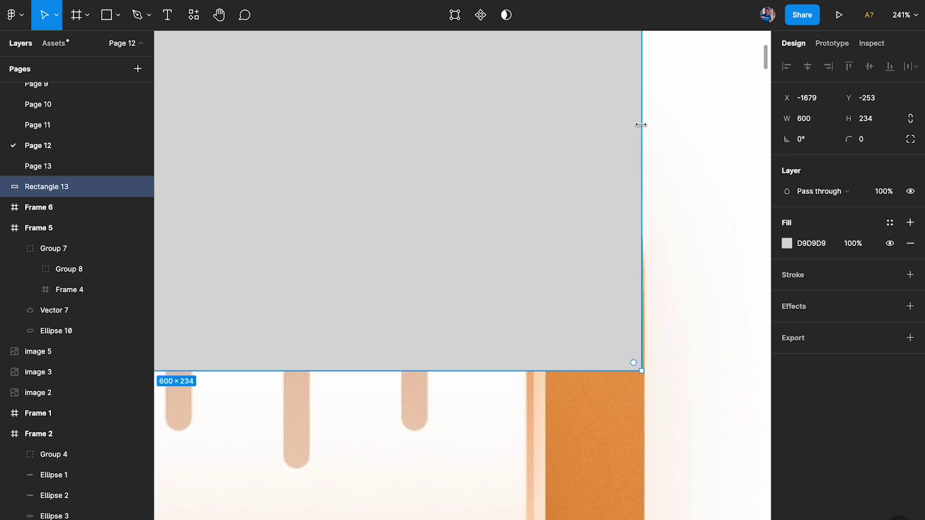
pyautogui.moveTo(641, 125); pyautogui.dragTo(640, 124)
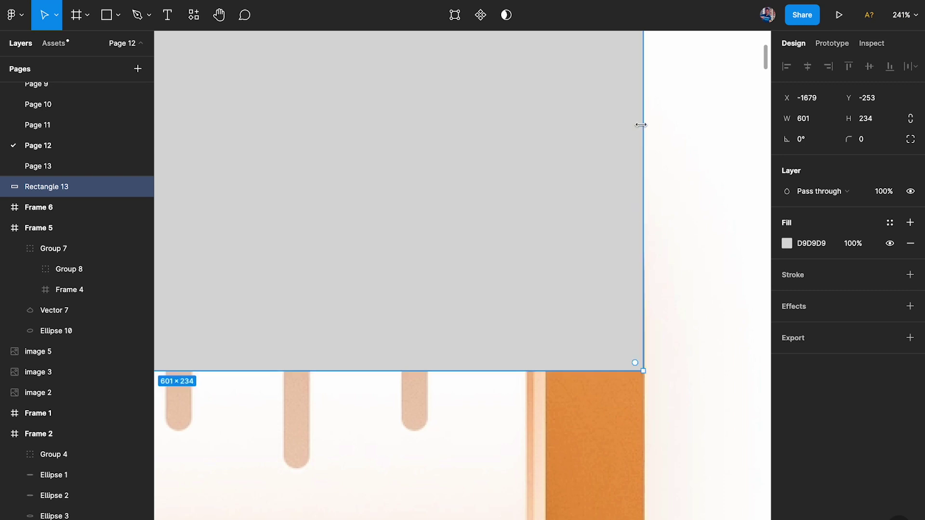
pyautogui.moveTo(641, 125); pyautogui.dragTo(639, 123)
pyautogui.scroll(-5, 501, 266)
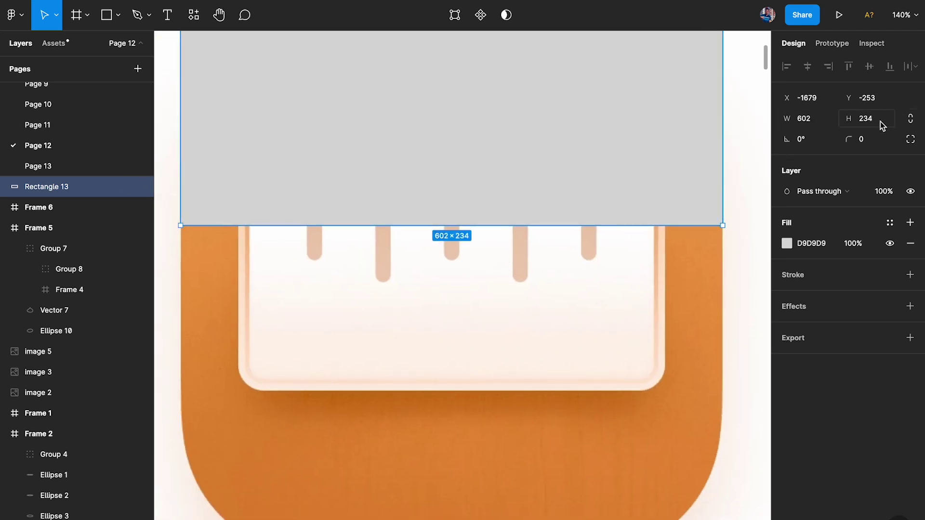
# Set the rectangle's height to 602 so it covers the icon as a square.
pyautogui.write('602')
pyautogui.press('Return')
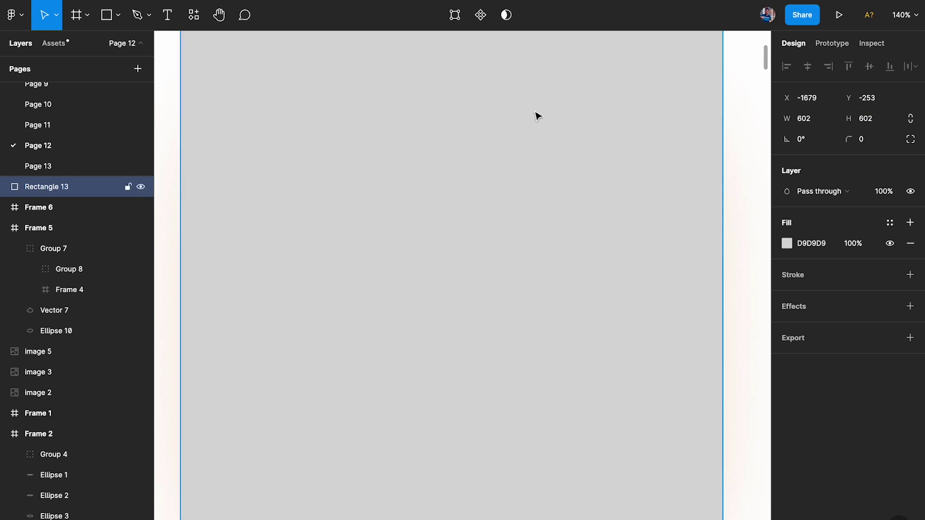
pyautogui.scroll(-2, 537, 115)
pyautogui.scroll(-2, 538, 116)
pyautogui.scroll(3, 614, 156)
pyautogui.scroll(3, 614, 156)
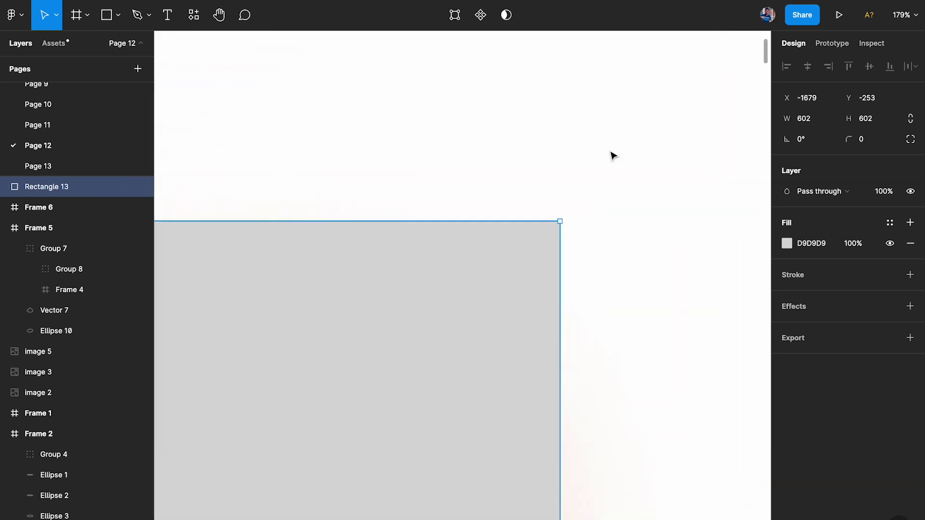
pyautogui.scroll(3, 614, 156)
pyautogui.click(910, 139)
pyautogui.click(910, 141)
pyautogui.click(910, 140)
pyautogui.click(910, 160)
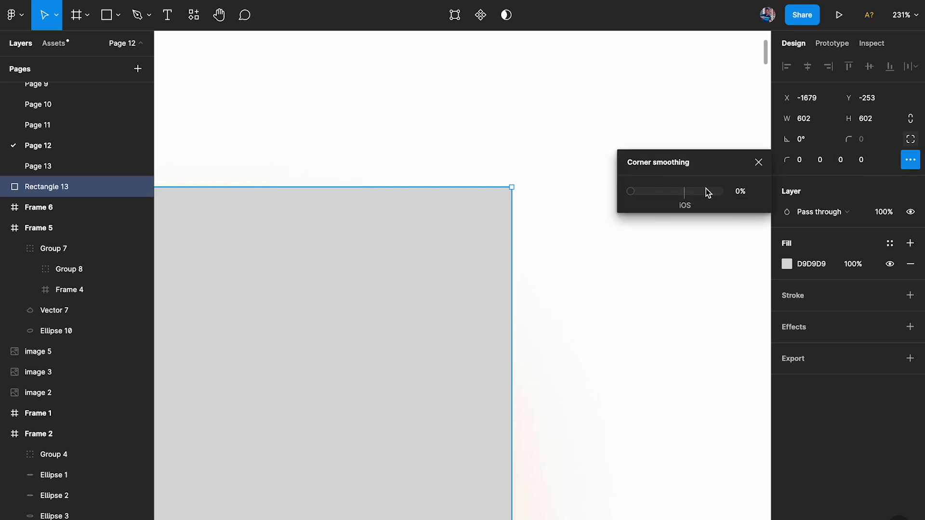
pyautogui.click(758, 163)
pyautogui.click(911, 139)
# Adjust the square's corner radius to 152 so its curve matches the rounded corner of the orange icon.
pyautogui.click(866, 139)
pyautogui.hotkey('shift', 'Up')
pyautogui.hotkey('shift', 'Up')
pyautogui.hotkey('shift', 'Up')
pyautogui.hotkey('shift', 'Up')
pyautogui.hotkey('shift', 'Up')
pyautogui.hotkey('shift', 'Up')
pyautogui.hotkey('shift', 'Up')
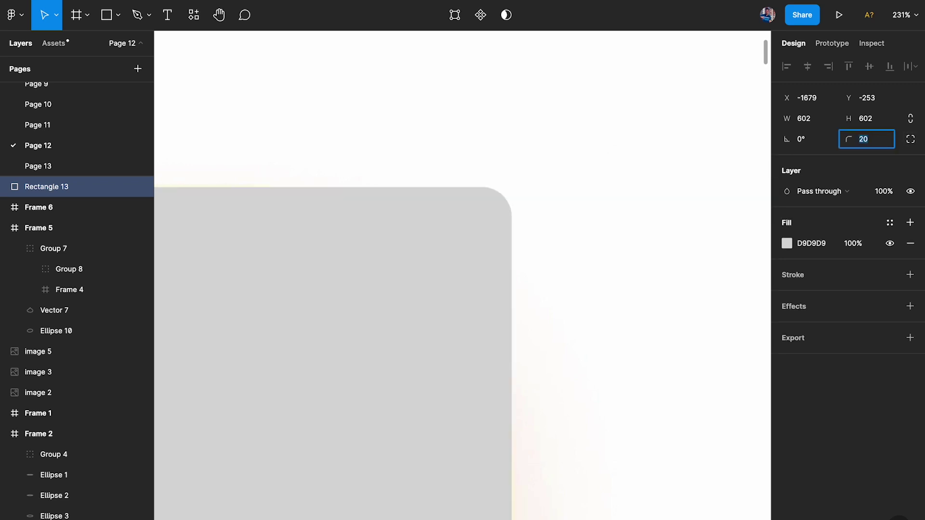
pyautogui.hotkey('shift', 'Up')
pyautogui.hotkey('shift', 'Up')
pyautogui.hotkey('shift', 'Up')
pyautogui.hotkey('shift', 'Up')
pyautogui.hotkey('shift', 'Up')
pyautogui.hotkey('shift', 'Up')
pyautogui.hotkey('shift', 'Up')
pyautogui.hotkey('shift', 'Up')
pyautogui.hotkey('shift', 'Up')
pyautogui.hotkey('shift', 'Up')
pyautogui.hotkey('shift', 'Up')
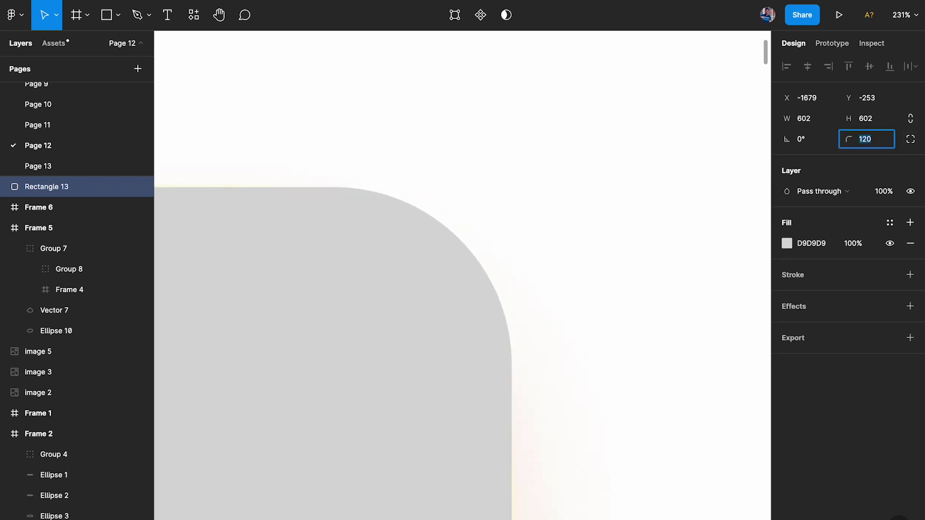
pyautogui.press('Down')
pyautogui.press('Down')
pyautogui.scroll(3, 491, 256)
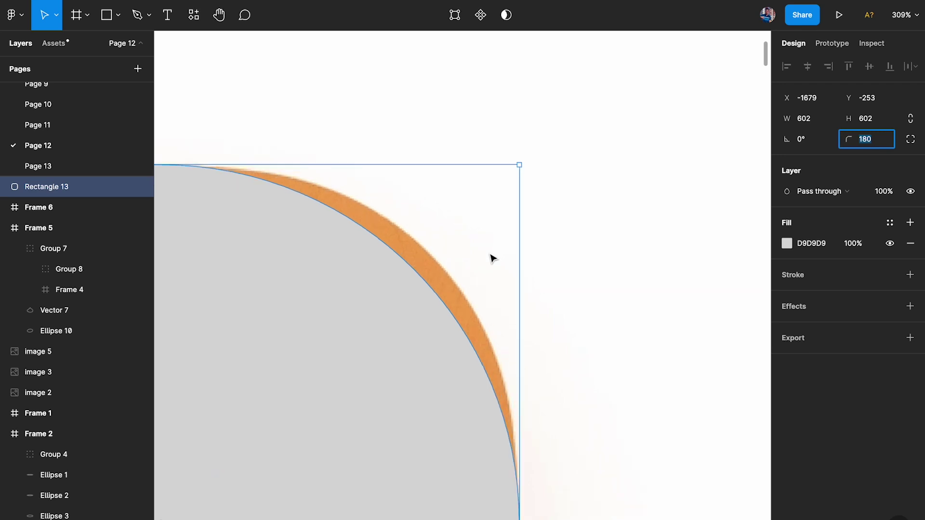
pyautogui.press('Down')
pyautogui.press('Down')
pyautogui.press('Down')
pyautogui.press('Down')
pyautogui.press('Down')
pyautogui.press('Down')
pyautogui.press('Down')
pyautogui.press('Down')
pyautogui.press('Down')
pyautogui.press('Down')
pyautogui.press('Down')
pyautogui.press('Down')
pyautogui.press('Down')
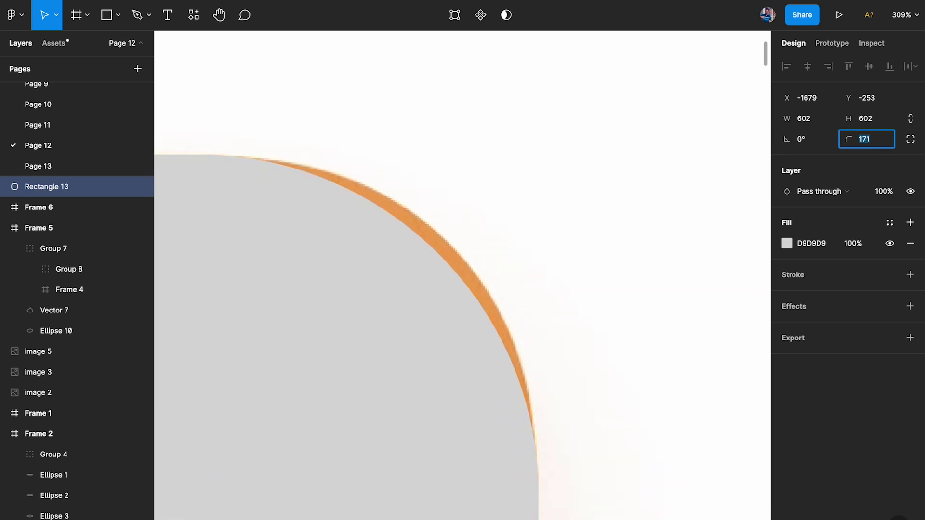
pyautogui.press('Down')
pyautogui.press('Down')
pyautogui.press('Down')
pyautogui.press('Down')
pyautogui.press('Down')
pyautogui.press('Down')
pyautogui.press('Down')
pyautogui.press('Down')
pyautogui.press('Down')
pyautogui.press('Down')
pyautogui.press('Down')
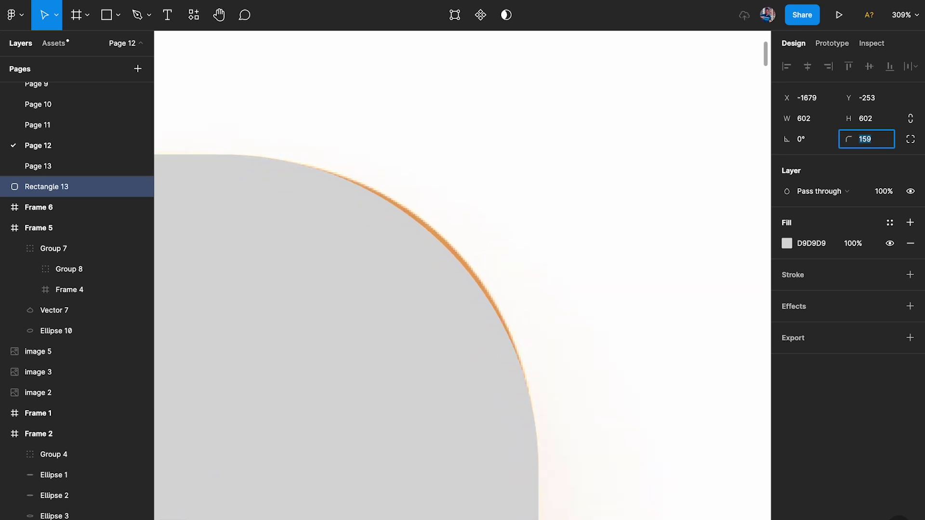
pyautogui.press('Down')
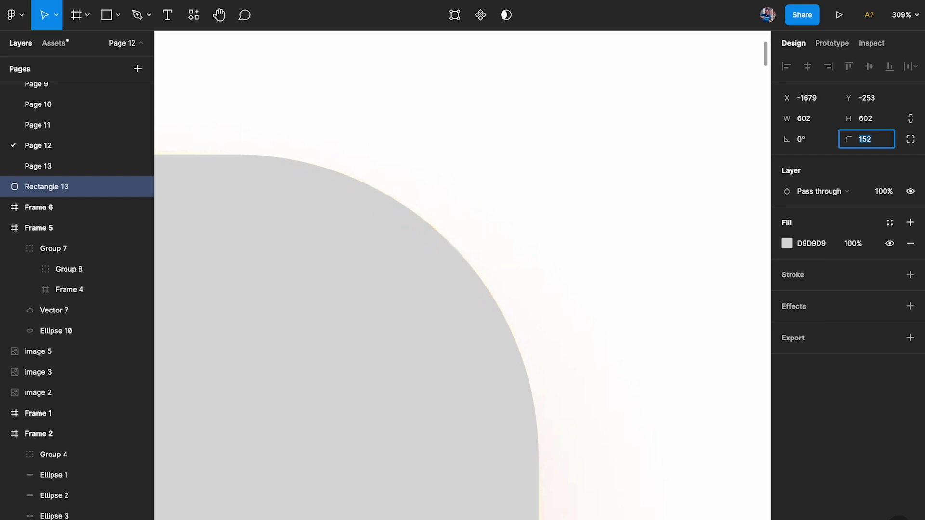
# Set the gray rounded square's opacity to 50% and compare its upper-right corner with the orange icon beneath.
pyautogui.scroll(-3, 399, 181)
pyautogui.click(398, 182)
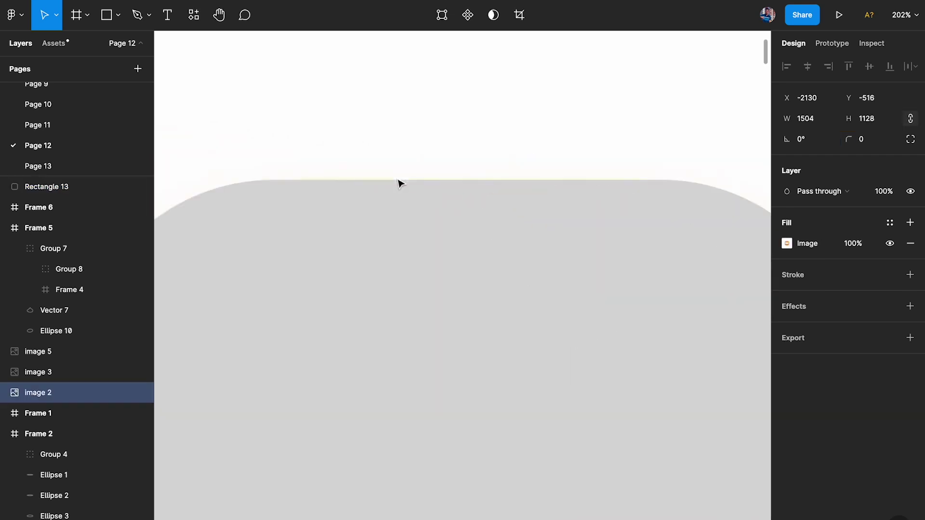
pyautogui.scroll(-3, 398, 183)
pyautogui.click(463, 195)
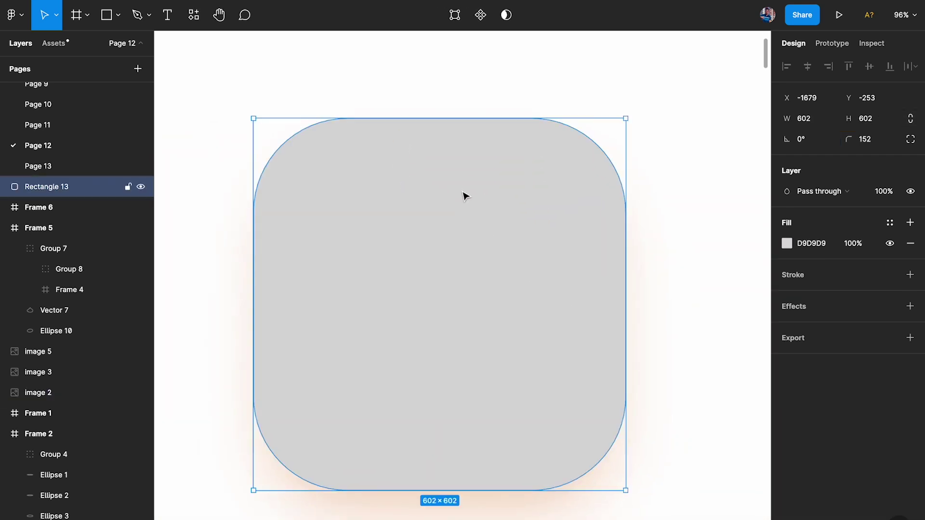
pyautogui.press('5')
pyautogui.scroll(10, 611, 102)
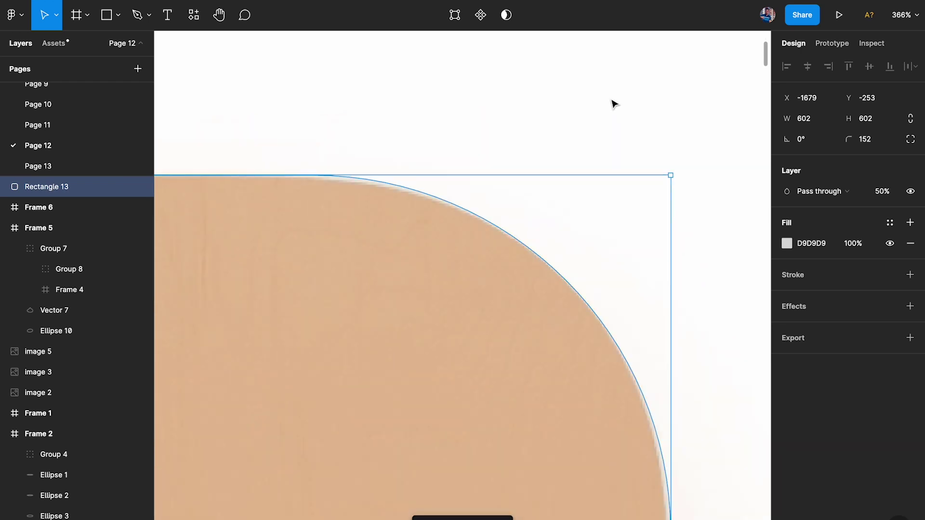
pyautogui.scroll(-3, 597, 111)
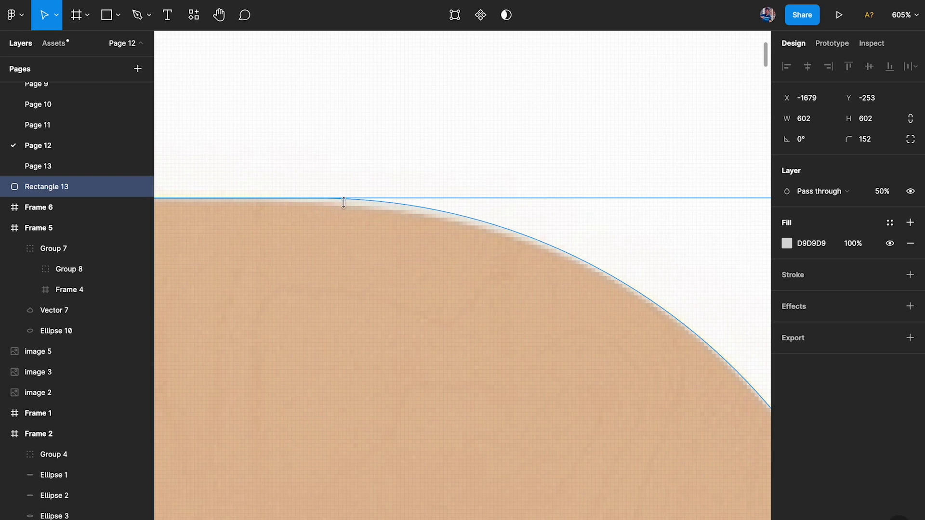
# Set the gray square's corner smoothing to 60% (iOS) so its curve follows the orange icon's corner.
pyautogui.click(911, 139)
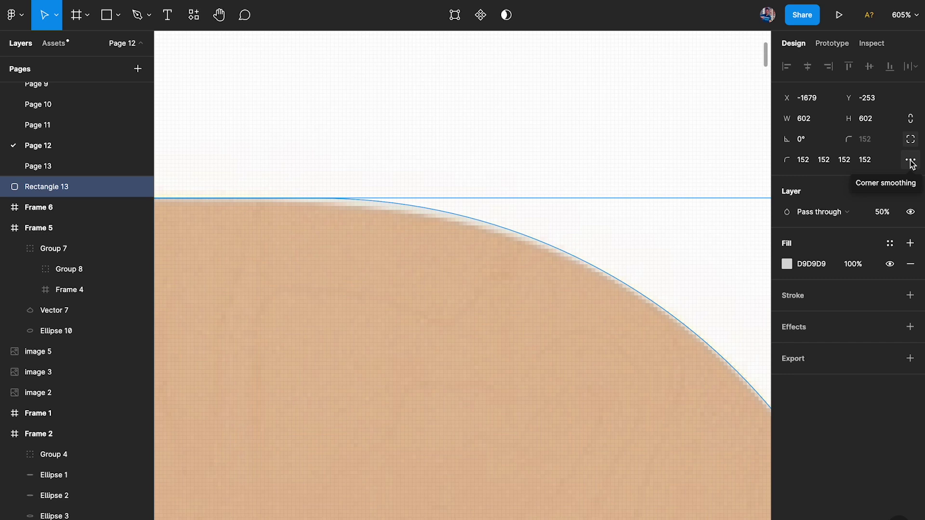
pyautogui.click(911, 161)
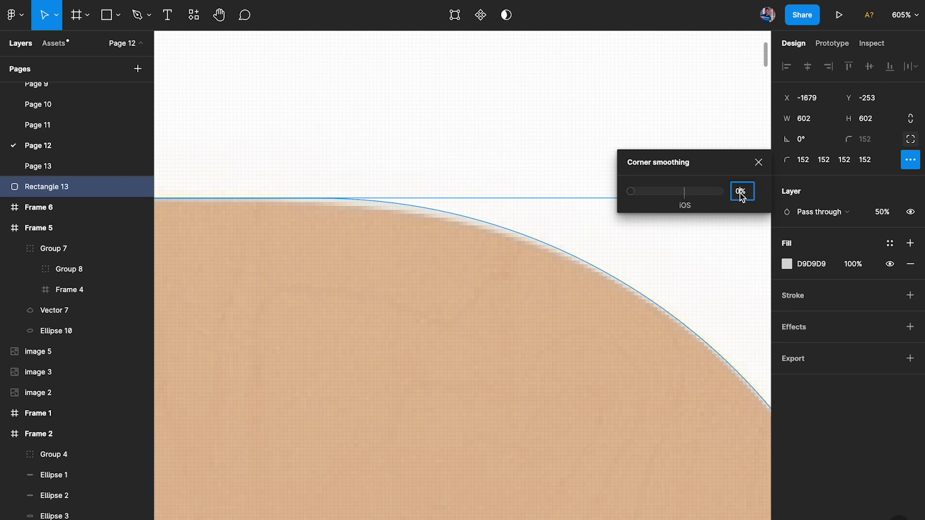
pyautogui.write('6')
pyautogui.press('Return')
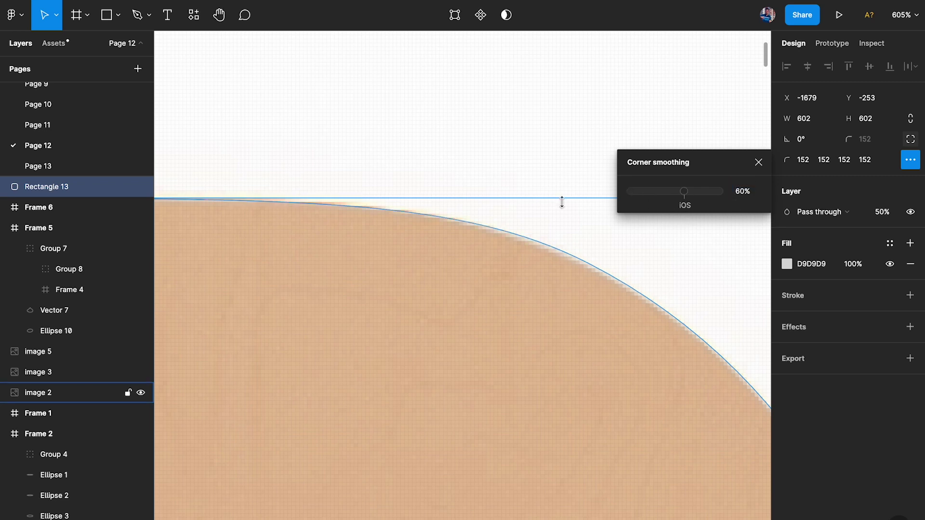
pyautogui.moveTo(683, 195)
pyautogui.mouseDown()
pyautogui.moveTo(621, 192)
pyautogui.moveTo(687, 196)
pyautogui.moveTo(634, 195)
pyautogui.moveTo(669, 198)
pyautogui.mouseUp()
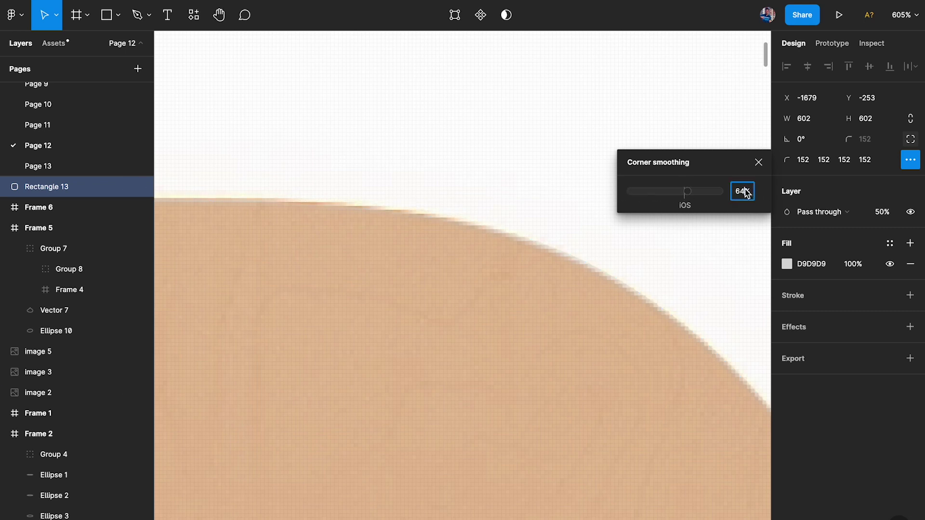
pyautogui.press('Return')
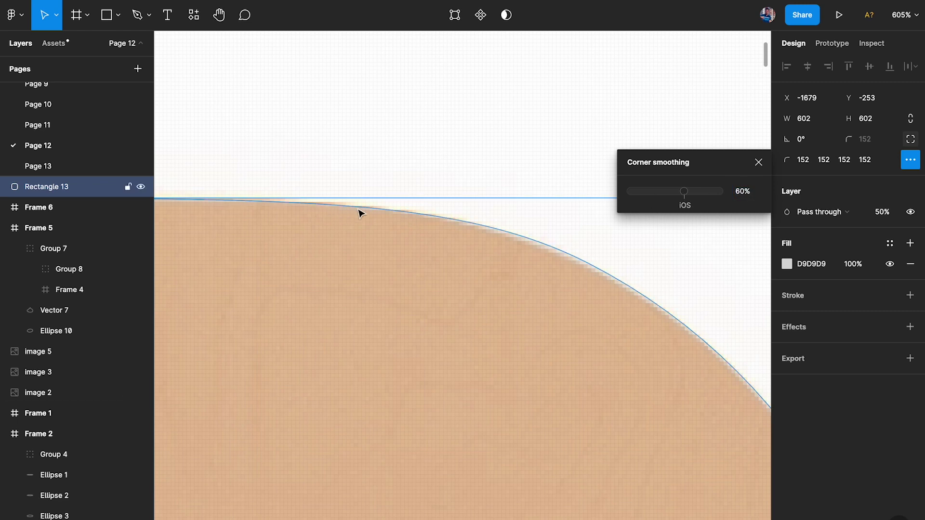
pyautogui.scroll(-5, 593, 279)
pyautogui.hscroll(6, 594, 280)
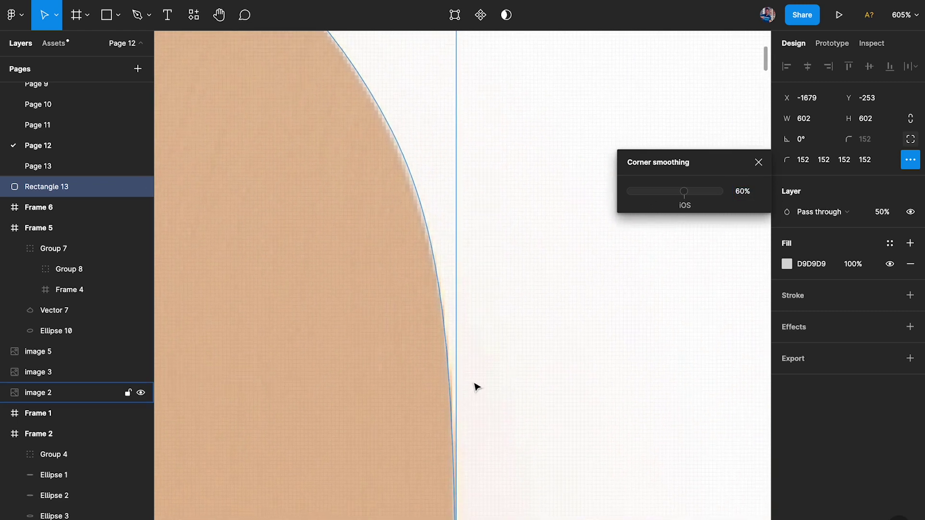
pyautogui.click(759, 164)
# Restore the gray square's opacity to 100% and move it beside the orange icon at X -1074, Y -253.
pyautogui.click(645, 182)
pyautogui.hotkey('shift', '1')
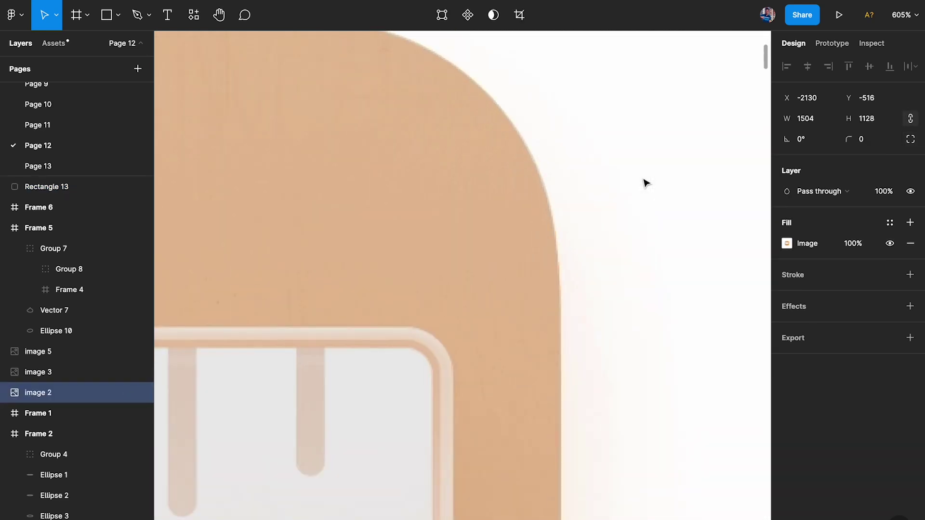
pyautogui.click(584, 221)
pyautogui.press('0')
pyautogui.click(599, 208)
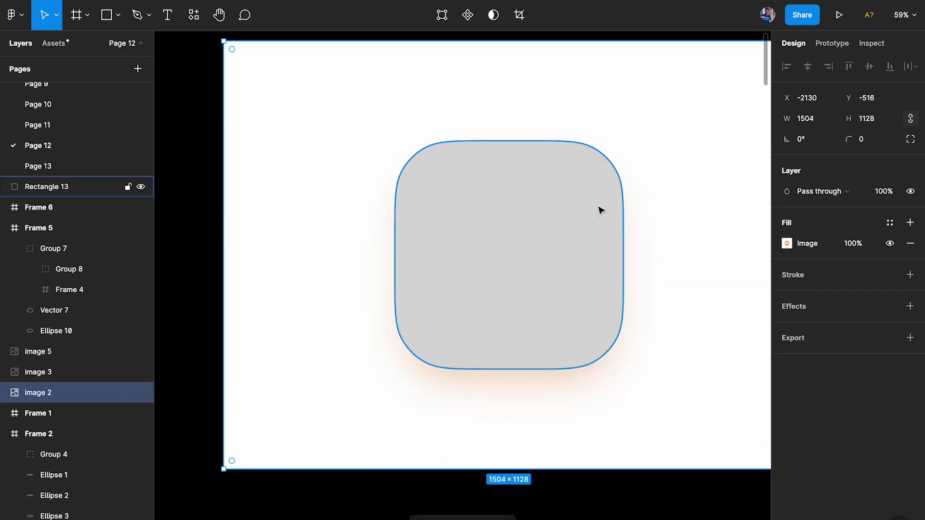
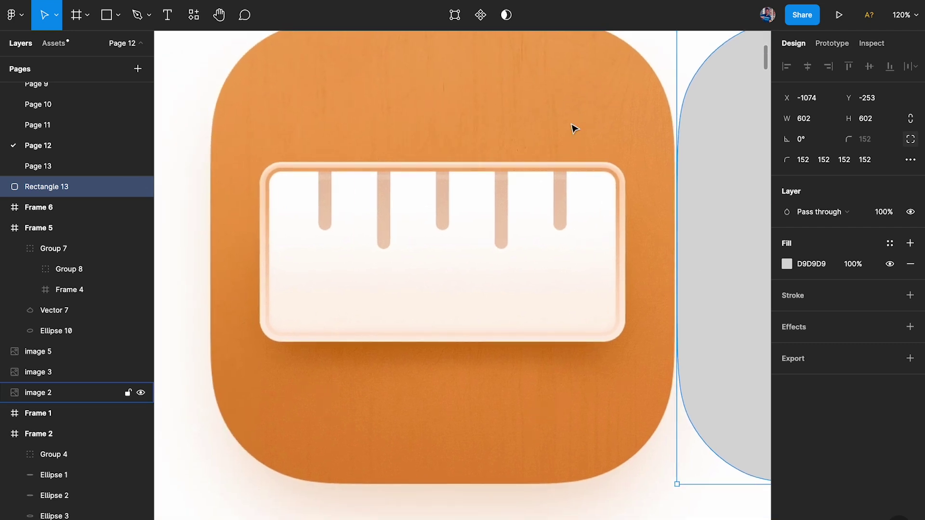
# Examine the wood-grain texture on the orange reference icon beside the gray square.
pyautogui.hscroll(1, 380, 94)
pyautogui.scroll(1, 381, 94)
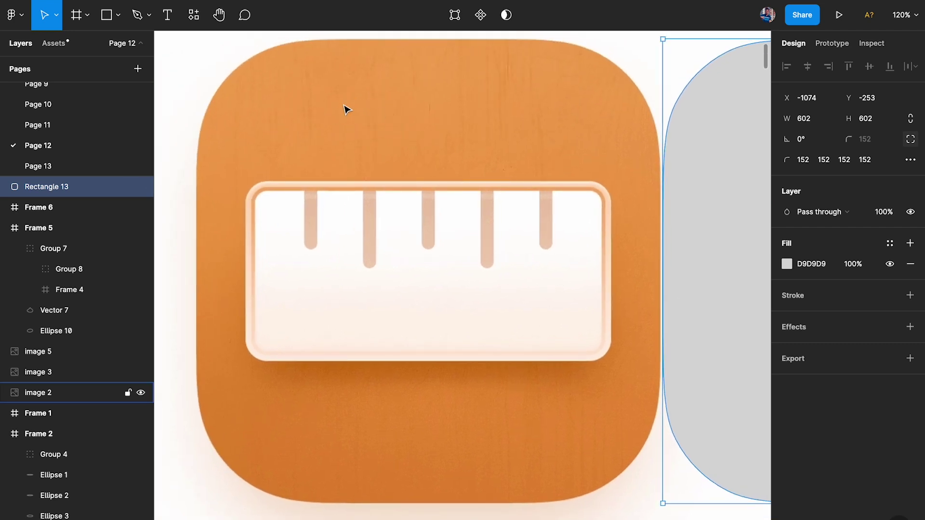
pyautogui.hscroll(3, 363, 103)
pyautogui.scroll(1, 363, 103)
pyautogui.scroll(-3, 474, 122)
pyautogui.hscroll(3, 473, 122)
pyautogui.hscroll(-3, 472, 122)
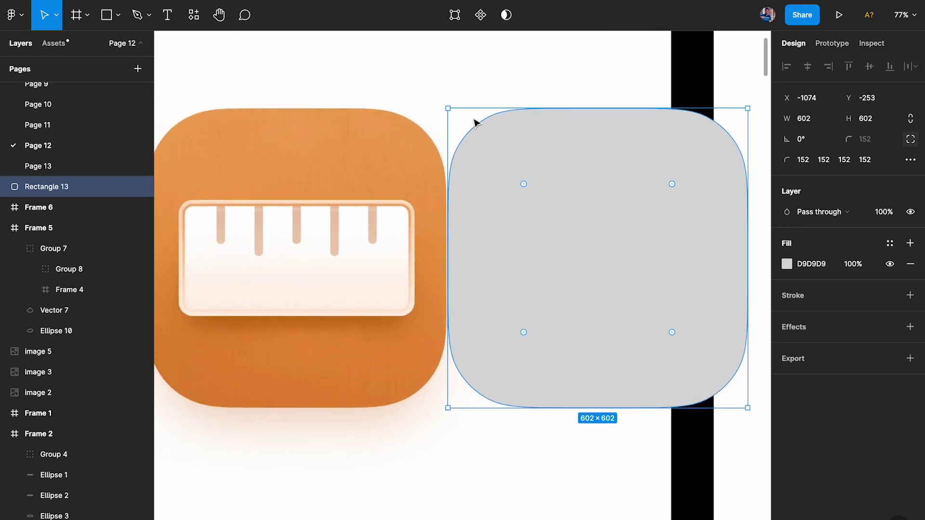
# Find the Unsplash plugin and run it.
pyautogui.click(414, 81)
pyautogui.click(193, 14)
pyautogui.write('aeux')
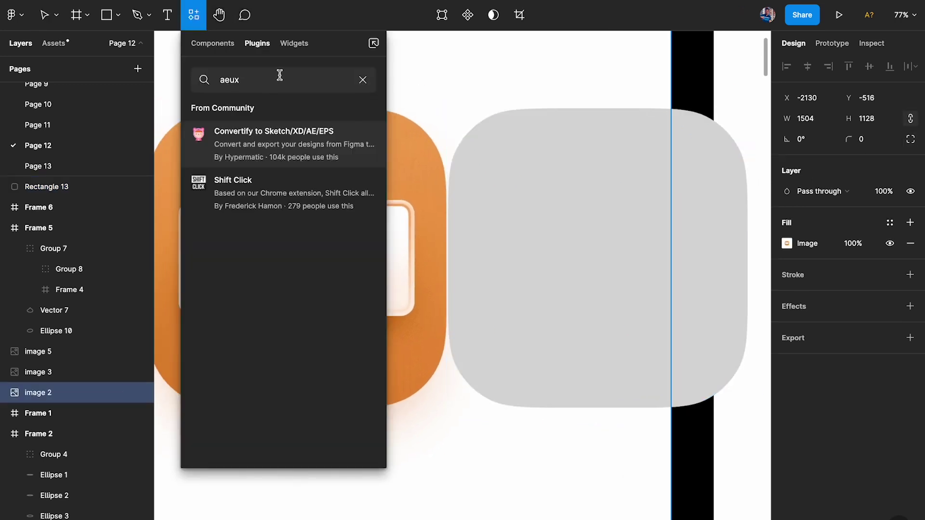
pyautogui.click(362, 80)
pyautogui.write('unspl')
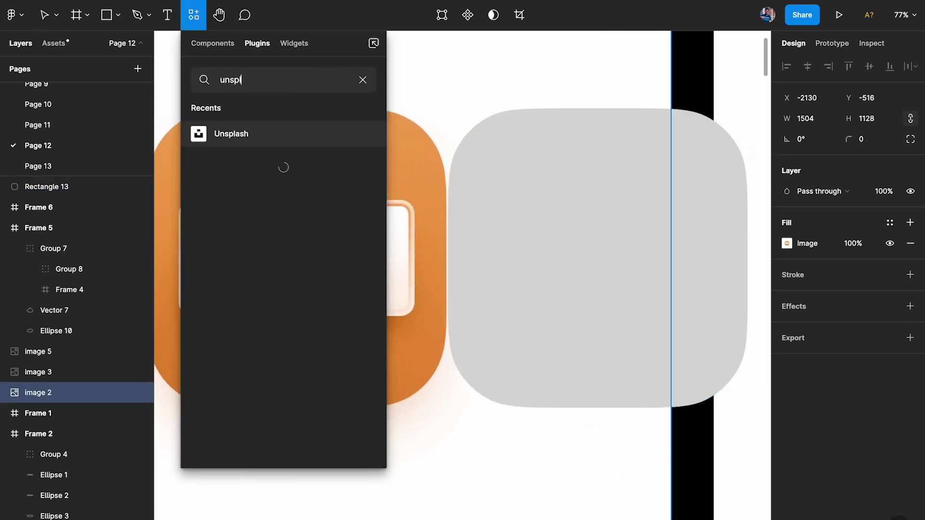
pyautogui.click(364, 139)
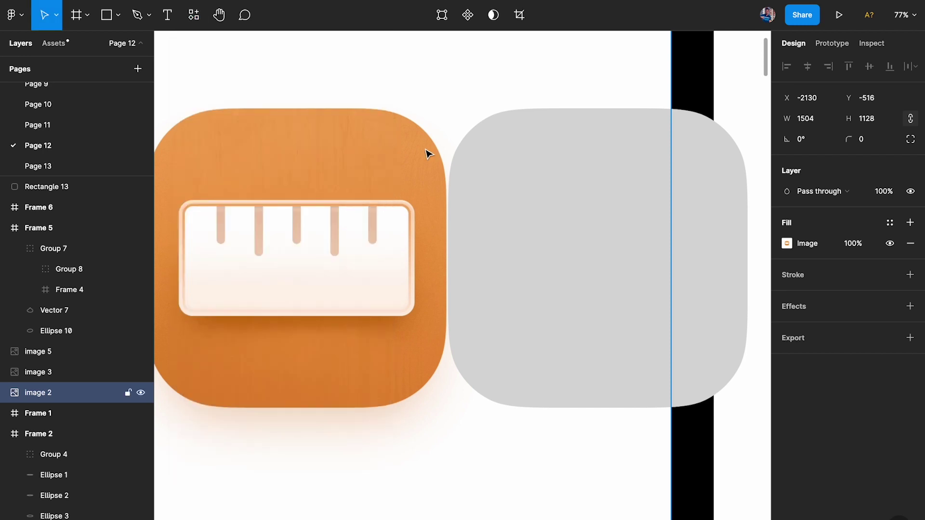
# Search Unsplash for "wooden" photos with nothing selected on the canvas.
pyautogui.scroll(-5, 426, 154)
pyautogui.click(340, 409)
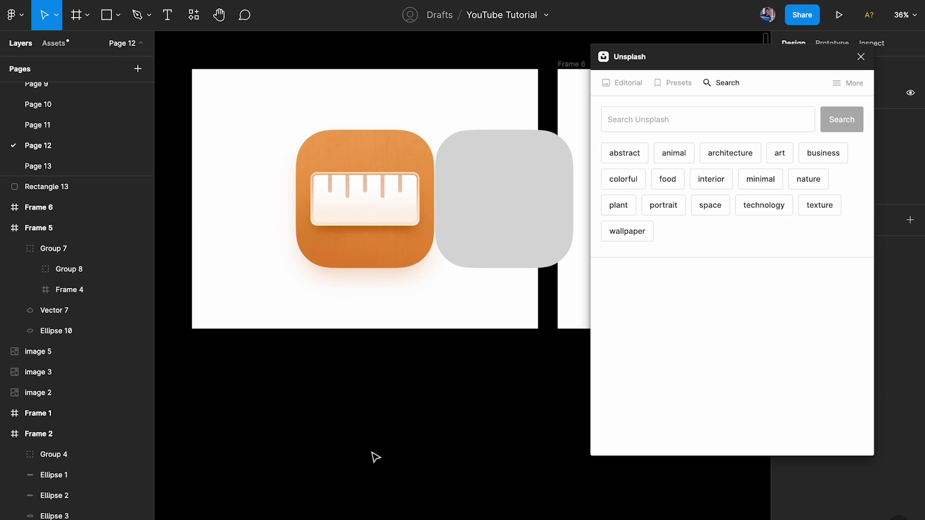
pyautogui.click(250, 113)
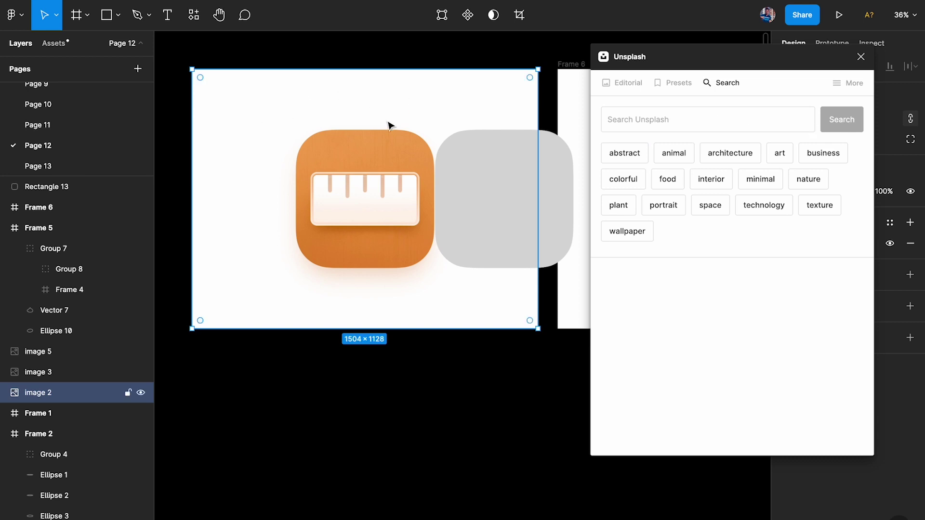
pyautogui.click(393, 396)
pyautogui.click(677, 117)
pyautogui.write('wooden')
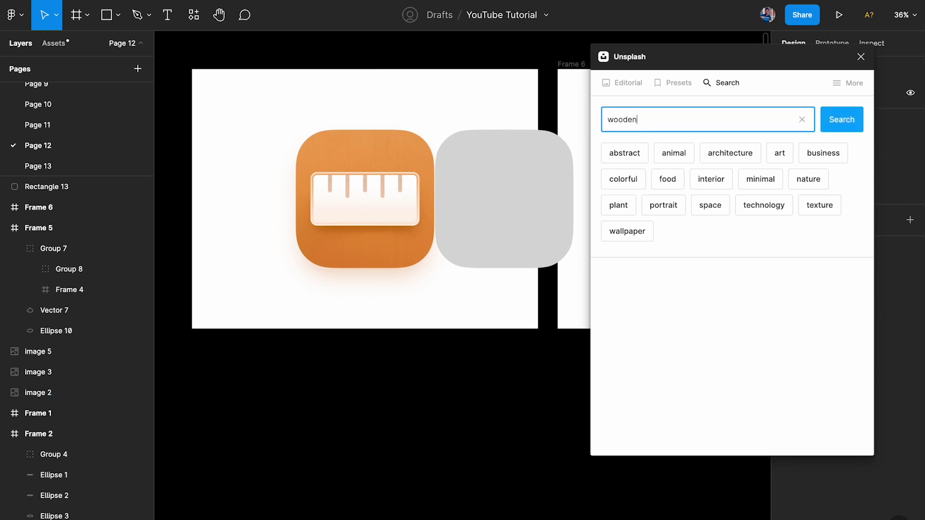
pyautogui.click(844, 126)
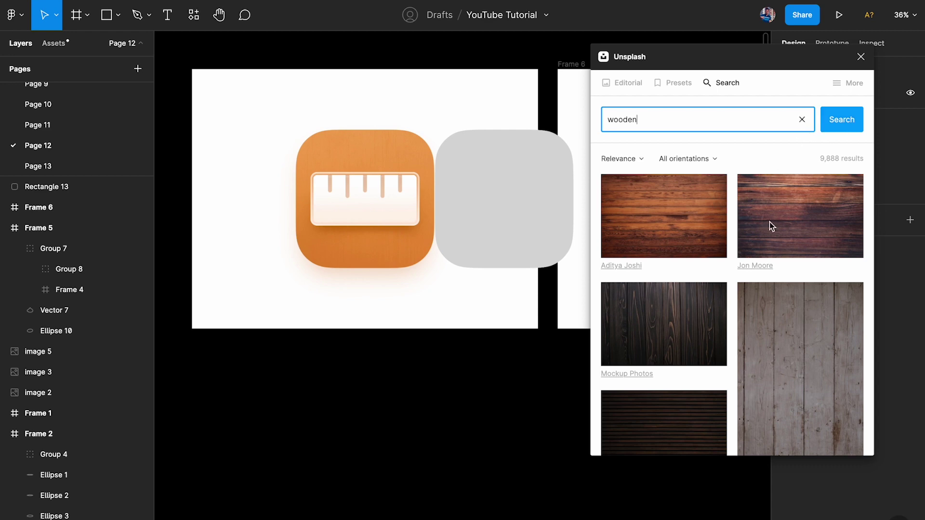
# Browse the Unsplash "wooden" results for a photo that suits the icon's wood texture.
pyautogui.scroll(-10, 796, 331)
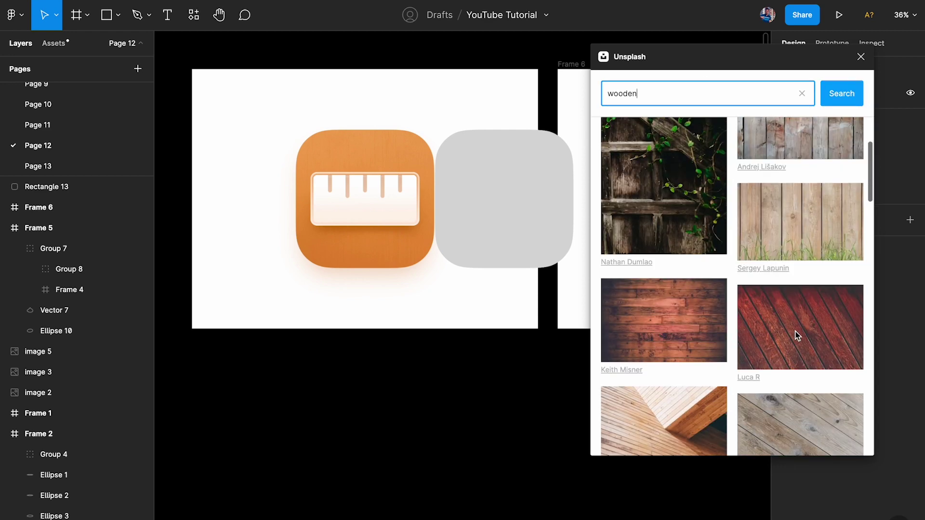
pyautogui.scroll(-10, 796, 332)
pyautogui.scroll(-10, 795, 333)
pyautogui.scroll(-5, 794, 331)
pyautogui.scroll(-5, 783, 248)
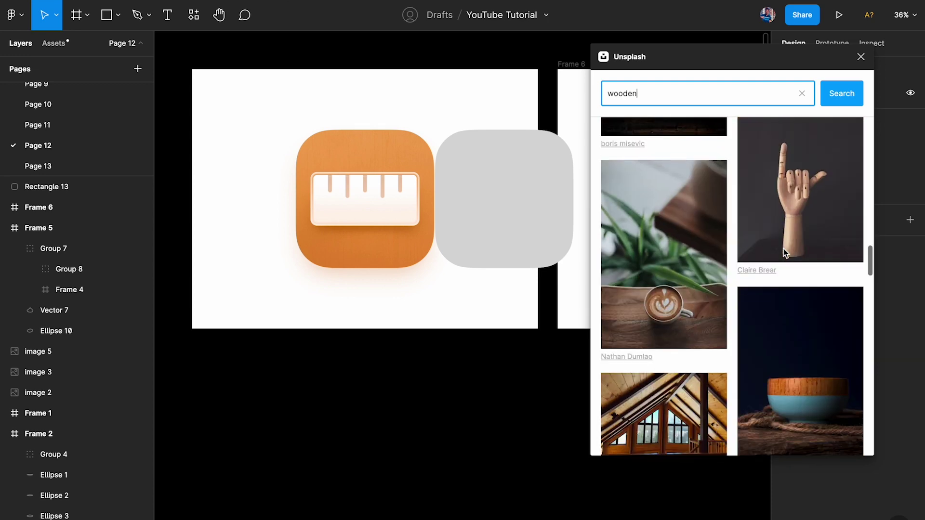
pyautogui.scroll(-3, 783, 248)
pyautogui.scroll(-2, 487, 421)
pyautogui.scroll(-3, 739, 359)
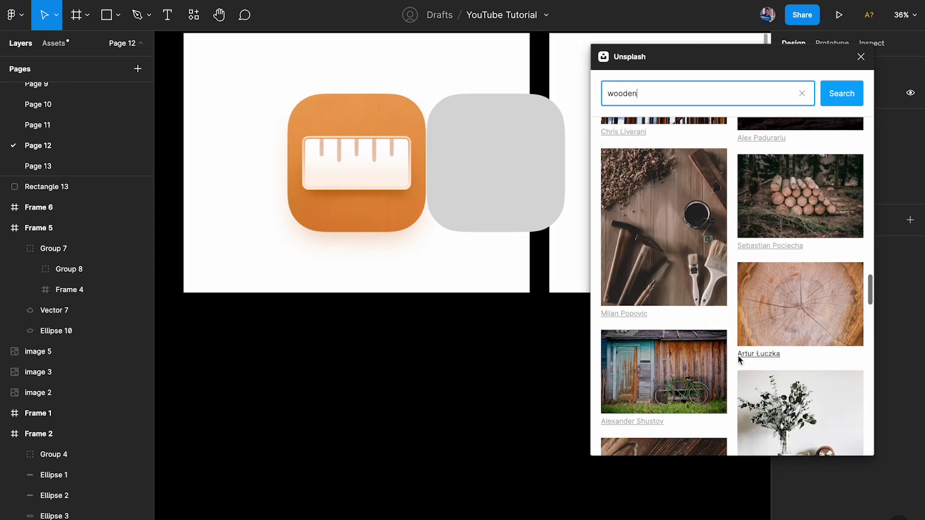
# Inspect the image fill of Rectangle 1 in Frame 1's finished ruler icon and look for the same photo in the Unsplash results.
pyautogui.scroll(-2, 740, 359)
pyautogui.hscroll(10, 394, 412)
pyautogui.scroll(-2, 394, 413)
pyautogui.hscroll(-10, 411, 355)
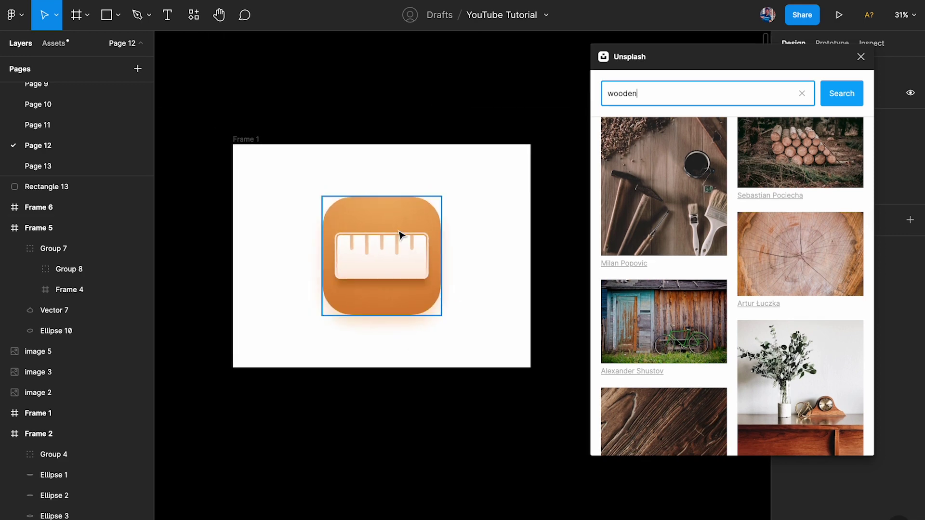
pyautogui.click(385, 212)
pyautogui.moveTo(739, 65); pyautogui.dragTo(557, 64)
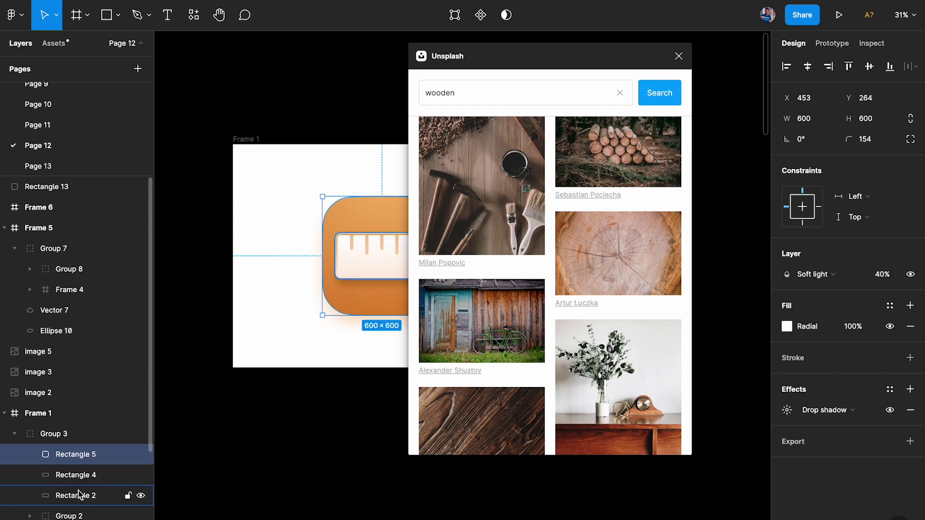
pyautogui.scroll(-2, 75, 500)
pyautogui.click(74, 509)
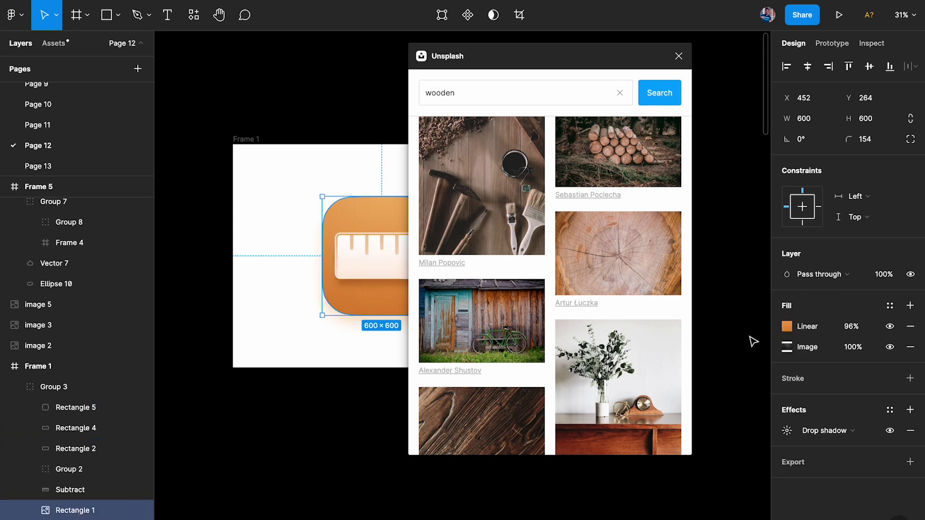
pyautogui.click(787, 347)
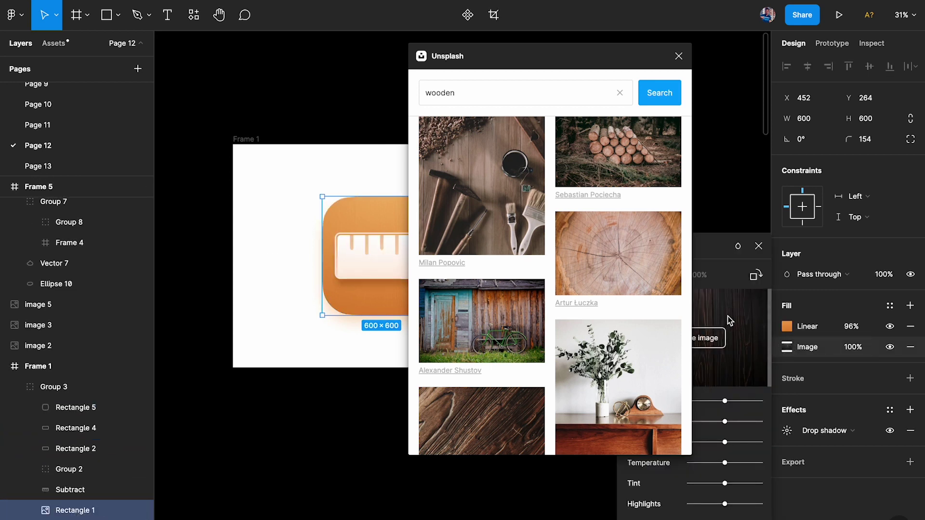
pyautogui.scroll(-10, 625, 219)
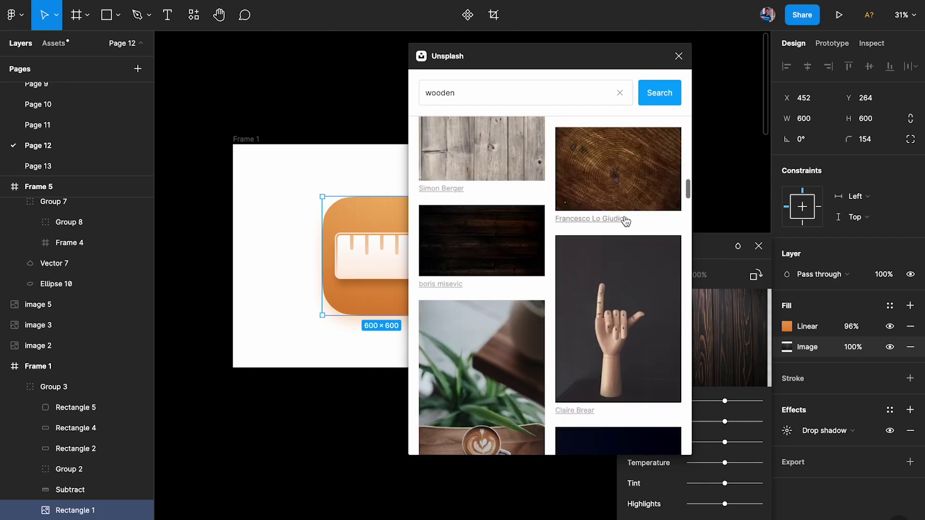
pyautogui.scroll(10, 618, 218)
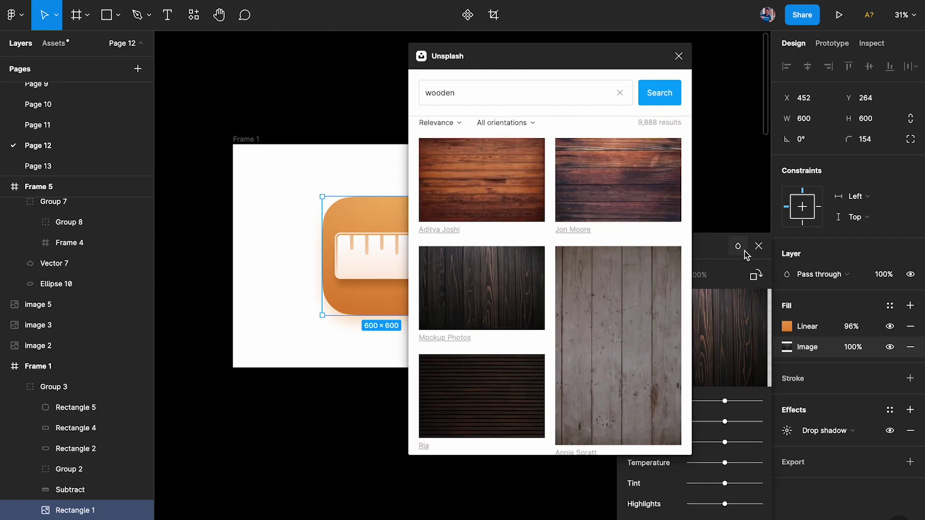
pyautogui.click(758, 246)
# Insert the dark photo with vertical wooden planks from Unsplash near Frame 6 and close the plugin.
pyautogui.click(284, 481)
pyautogui.hscroll(-10, 285, 482)
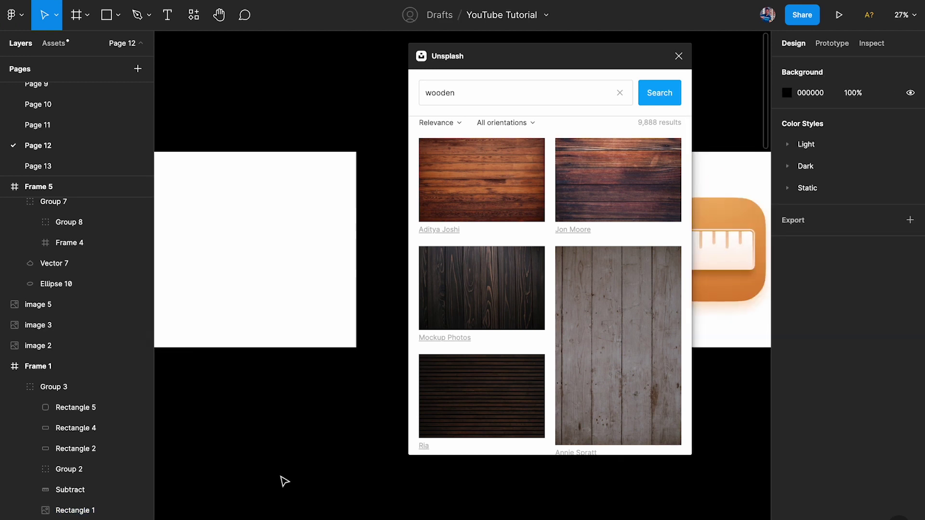
pyautogui.hscroll(10, 284, 481)
pyautogui.click(481, 287)
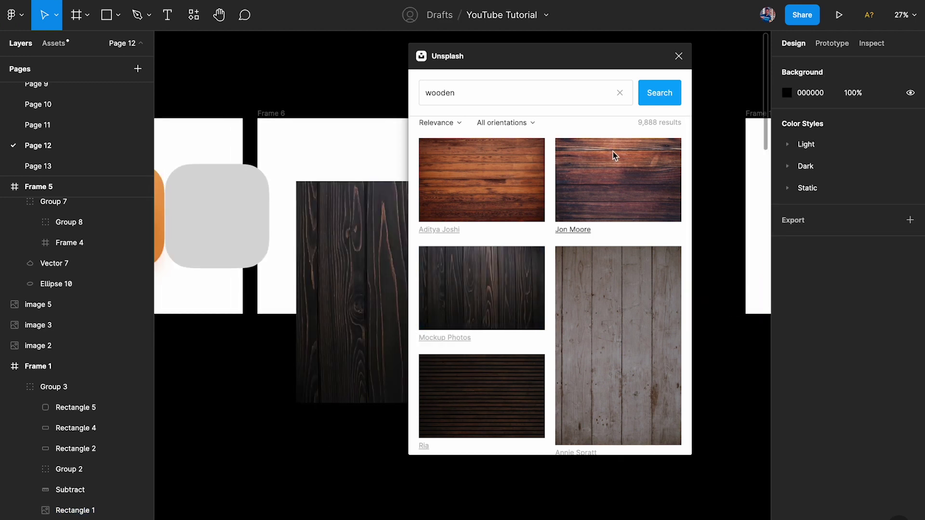
pyautogui.click(679, 56)
pyautogui.hscroll(-5, 414, 252)
pyautogui.click(394, 234)
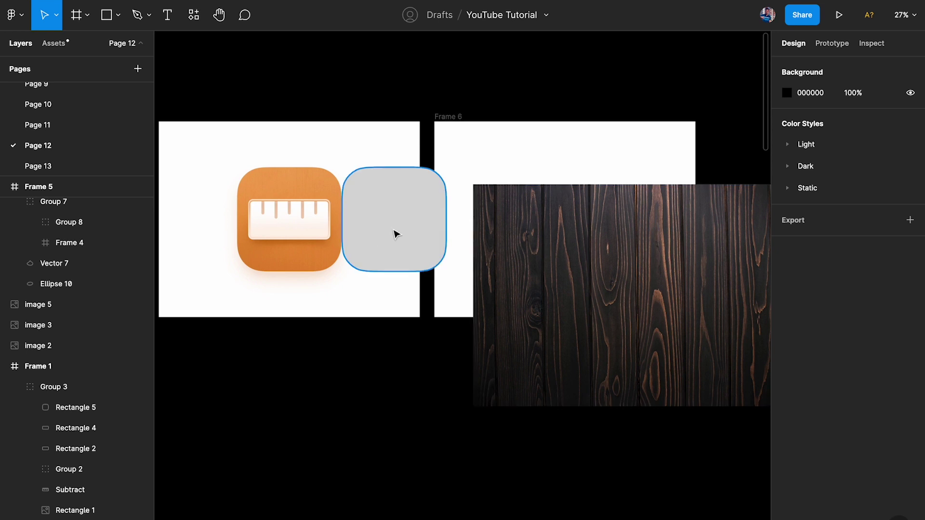
pyautogui.scroll(5, 341, 231)
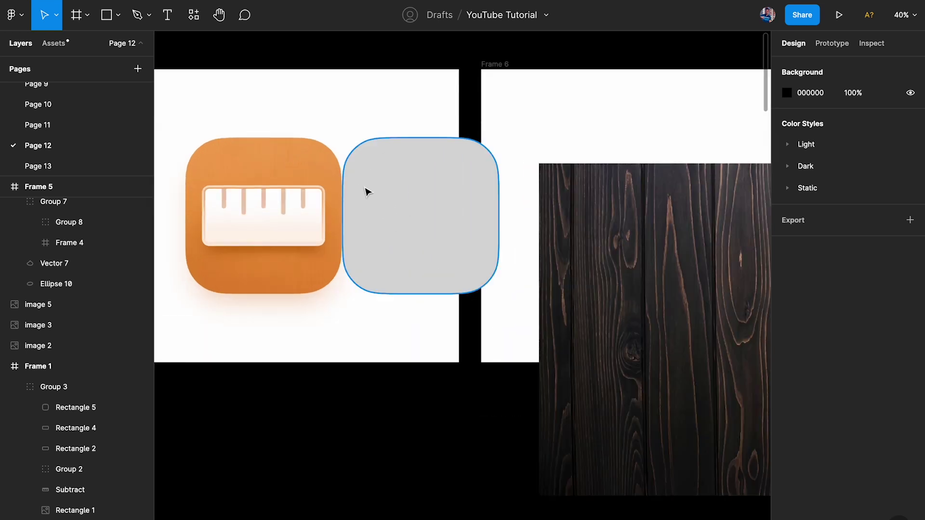
# Move the wood photo's image fill onto the grey rounded square, Rectangle 13, and remove the square's D9D9D9 fill.
pyautogui.click(629, 254)
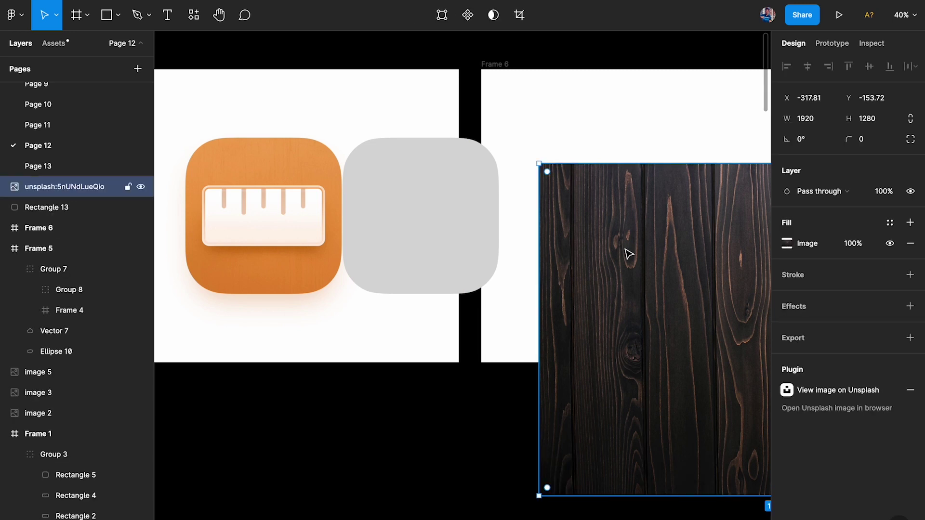
pyautogui.click(776, 246)
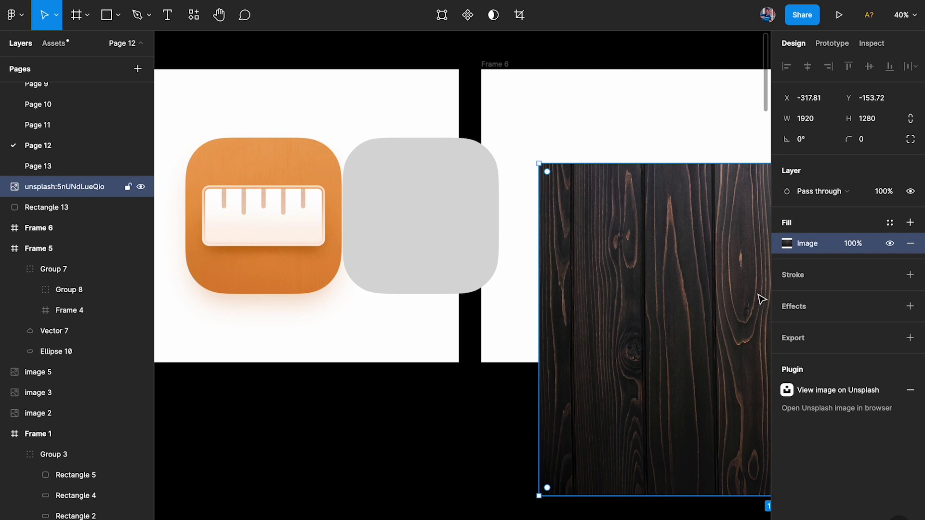
pyautogui.press('Delete')
pyautogui.click(362, 253)
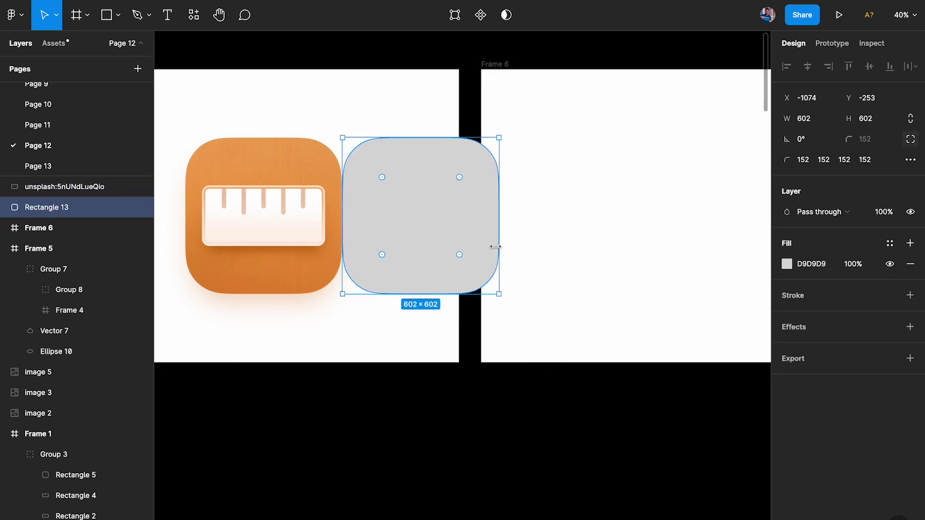
pyautogui.hotkey('ctrl', 'v')
pyautogui.scroll(1, 393, 274)
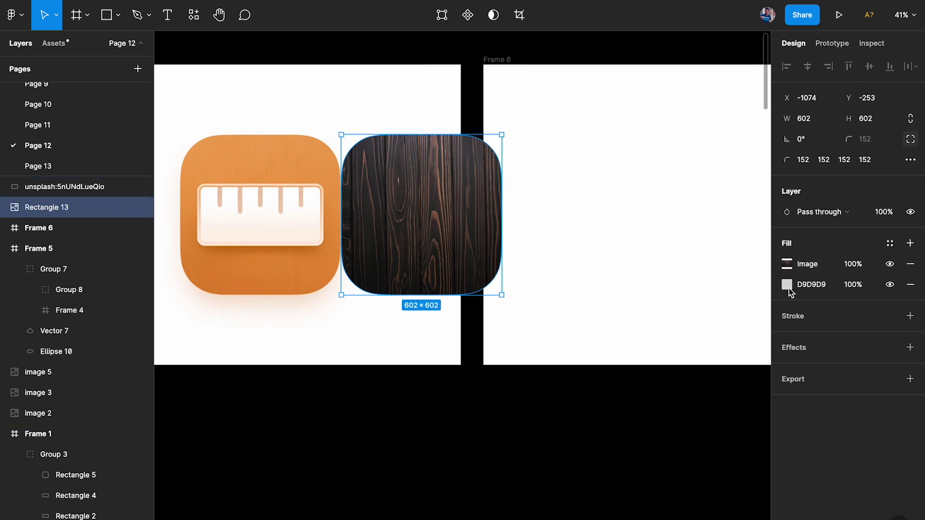
pyautogui.click(910, 285)
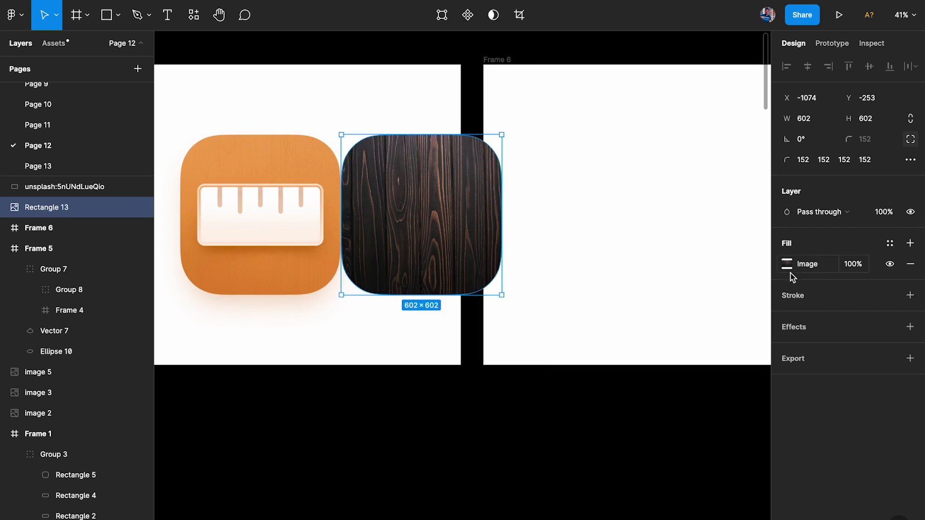
# Add a black 000000 fill at 100% opacity above the image fill of Rectangle 13.
pyautogui.scroll(5, 347, 190)
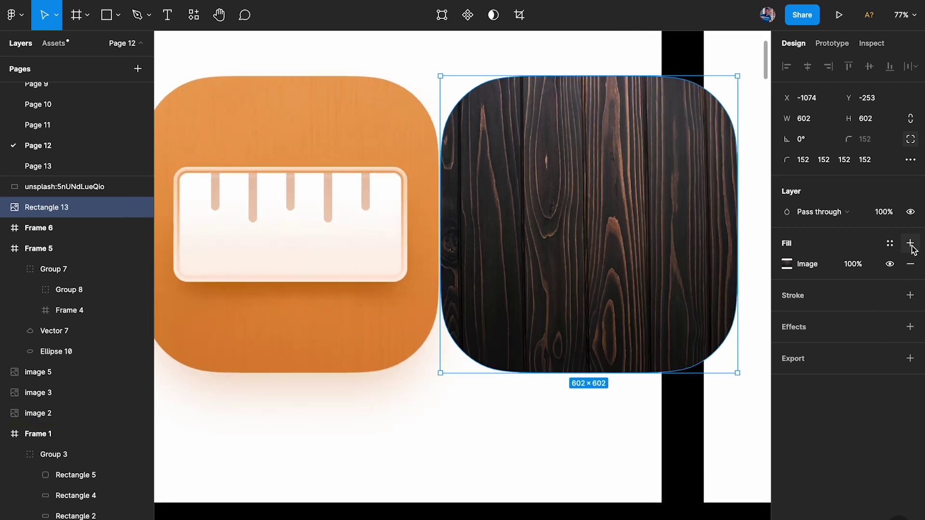
pyautogui.click(910, 245)
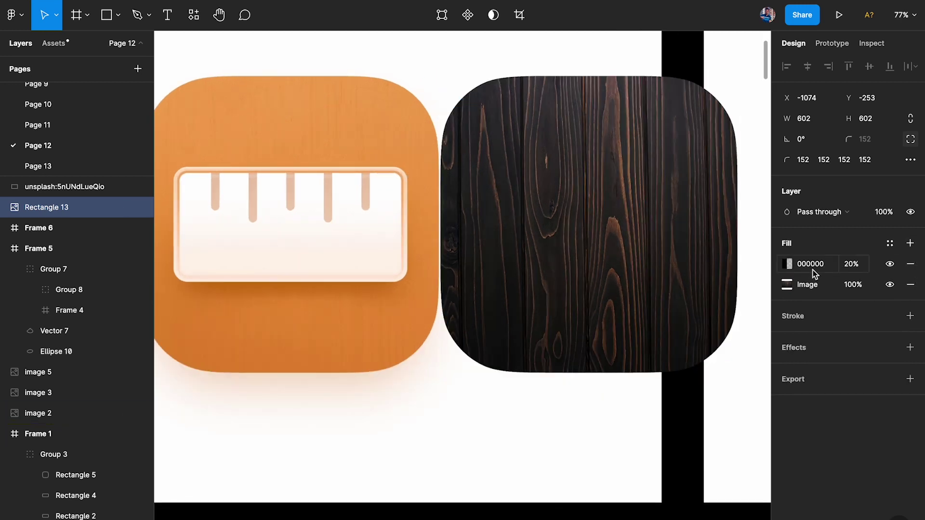
pyautogui.click(851, 264)
pyautogui.write('100')
pyautogui.press('Return')
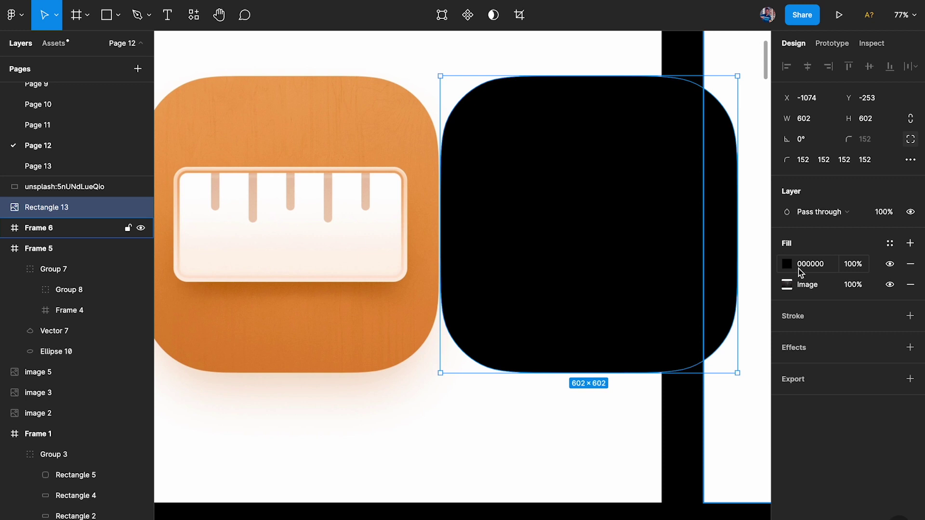
# Turn the black fill into a linear gradient from E8AA66 to D78E47, sampling both colours from the reference icon's top and bottom areas.
pyautogui.click(786, 265)
pyautogui.click(651, 220)
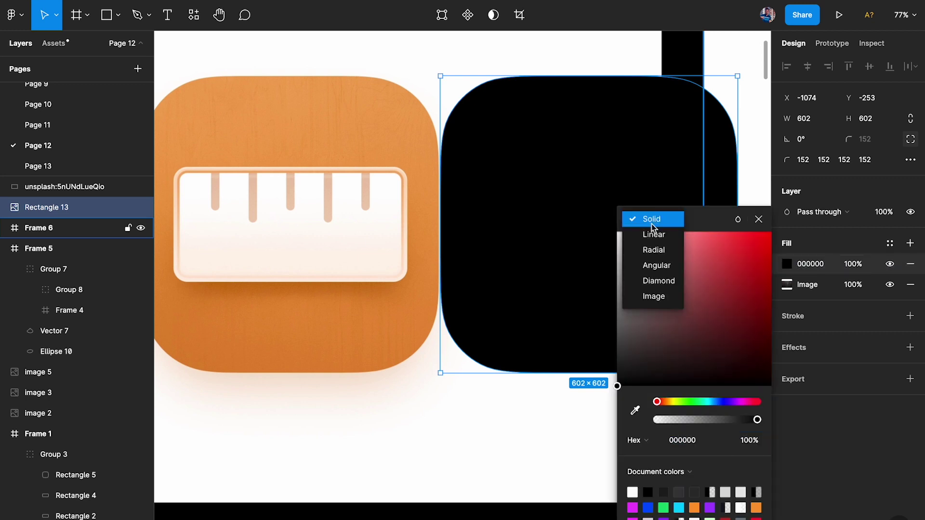
pyautogui.click(653, 234)
pyautogui.hscroll(-2, 465, 190)
pyautogui.click(635, 409)
pyautogui.click(332, 113)
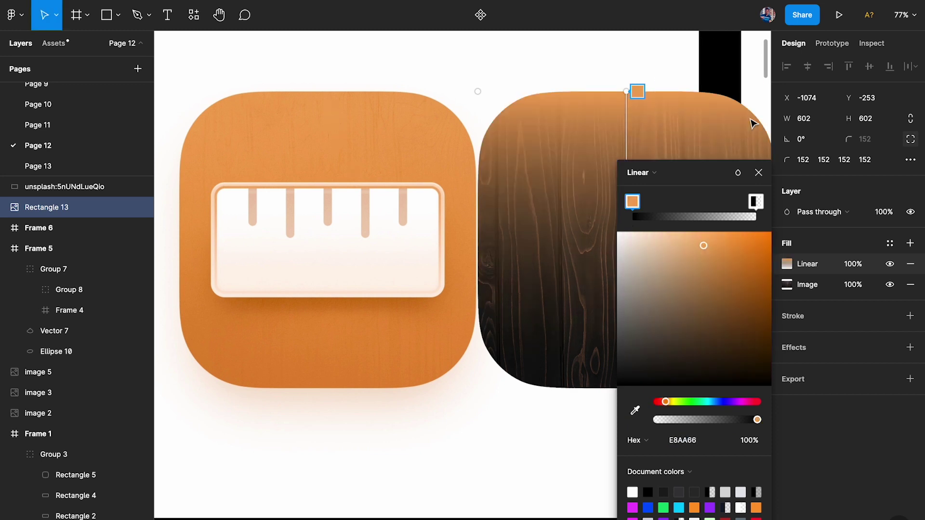
pyautogui.click(754, 201)
pyautogui.click(634, 410)
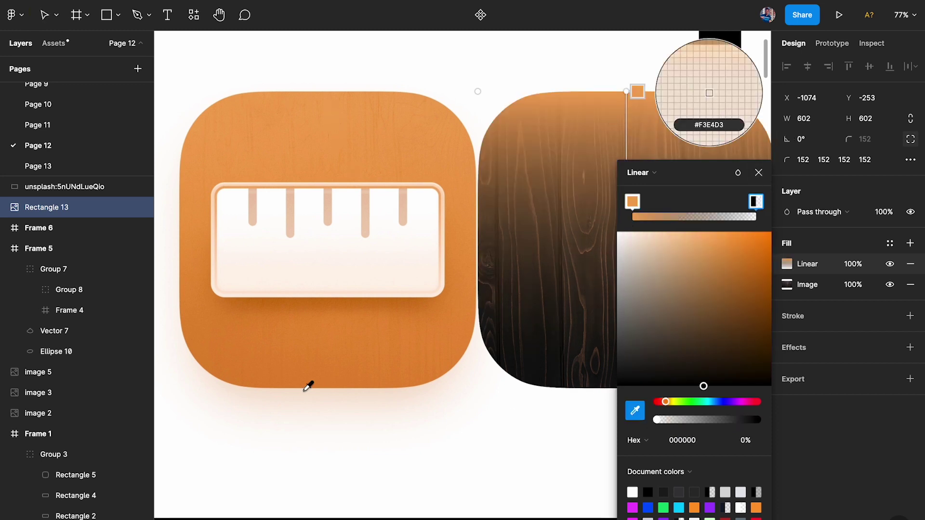
pyautogui.click(334, 378)
pyautogui.hscroll(2, 404, 453)
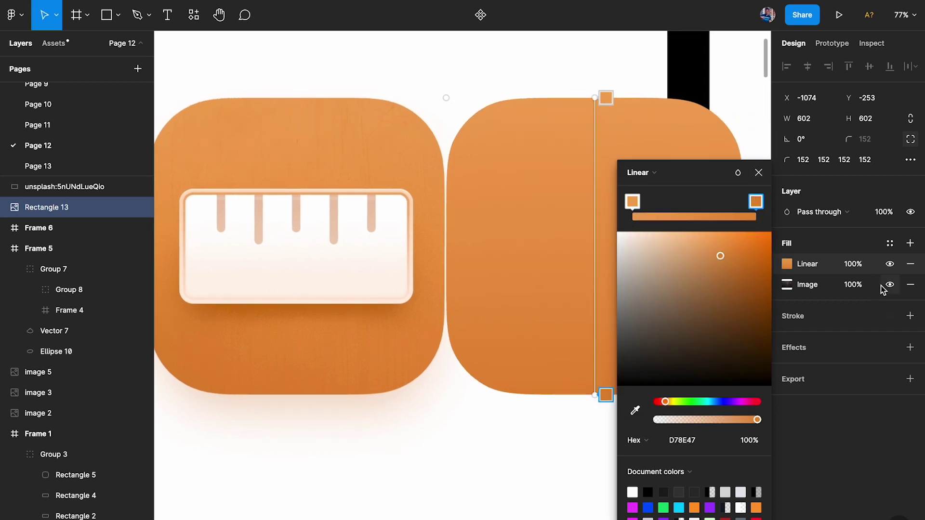
# Lower the opacity of Rectangle 13's linear gradient fill to about 95% to reveal the wood grain beneath it.
pyautogui.click(863, 265)
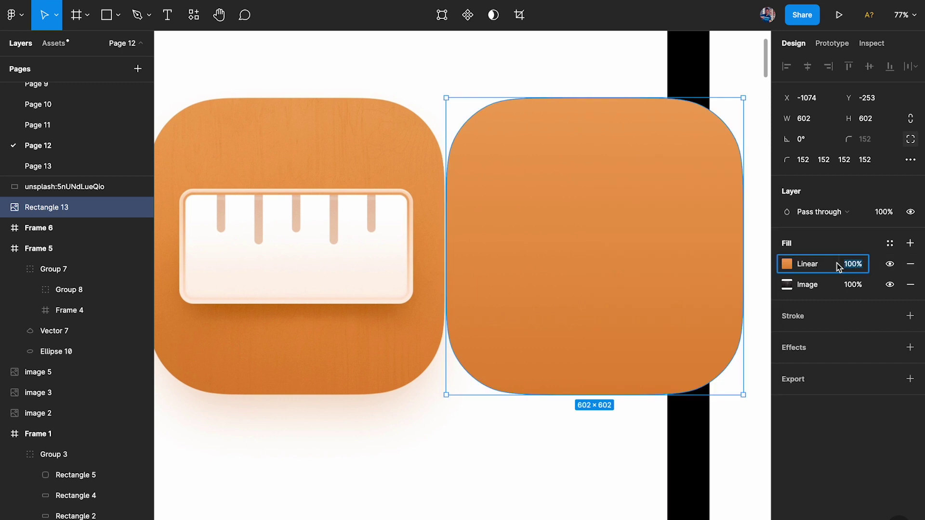
pyautogui.press('Down')
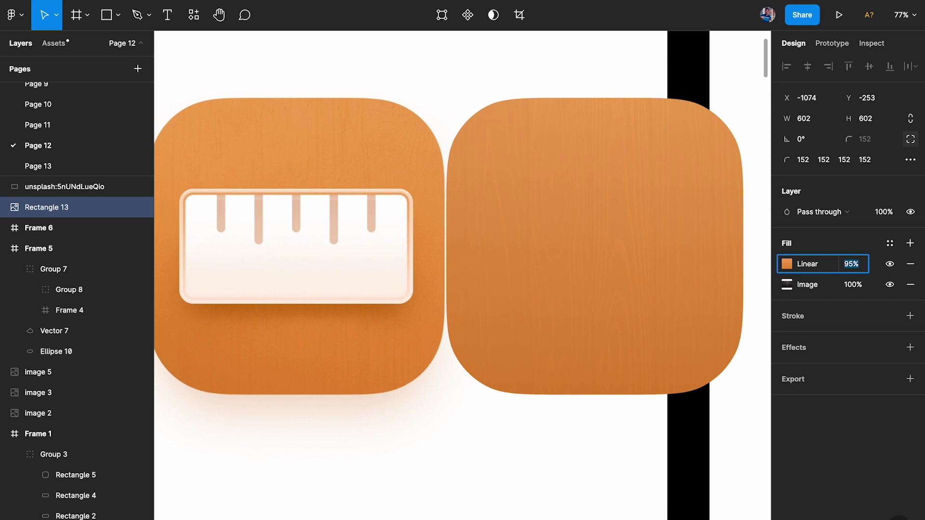
pyautogui.press('Down')
pyautogui.click(407, 493)
# Inspect the fills of Rectangle 1 in Frame 1's finished icon and compare them with the newly textured square.
pyautogui.scroll(-5, 406, 493)
pyautogui.hscroll(-2, 407, 493)
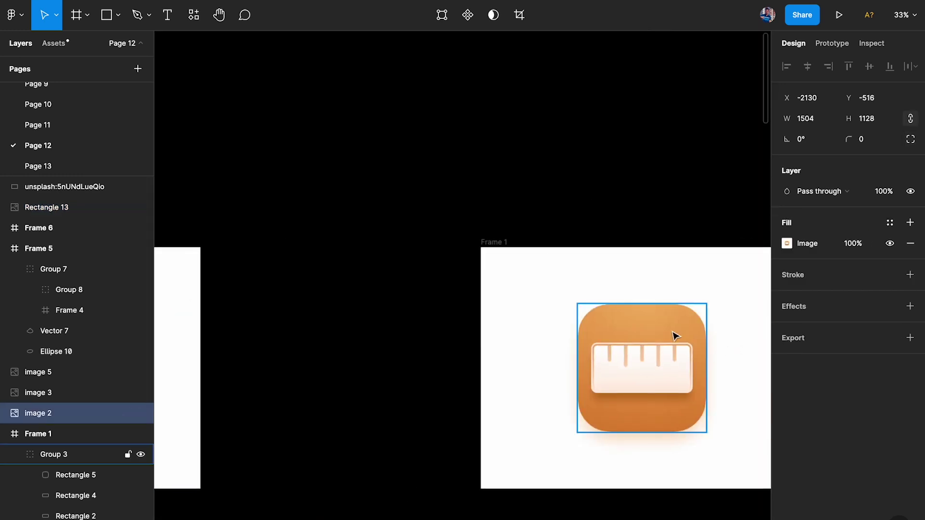
pyautogui.doubleClick(654, 325)
pyautogui.scroll(-4, 77, 433)
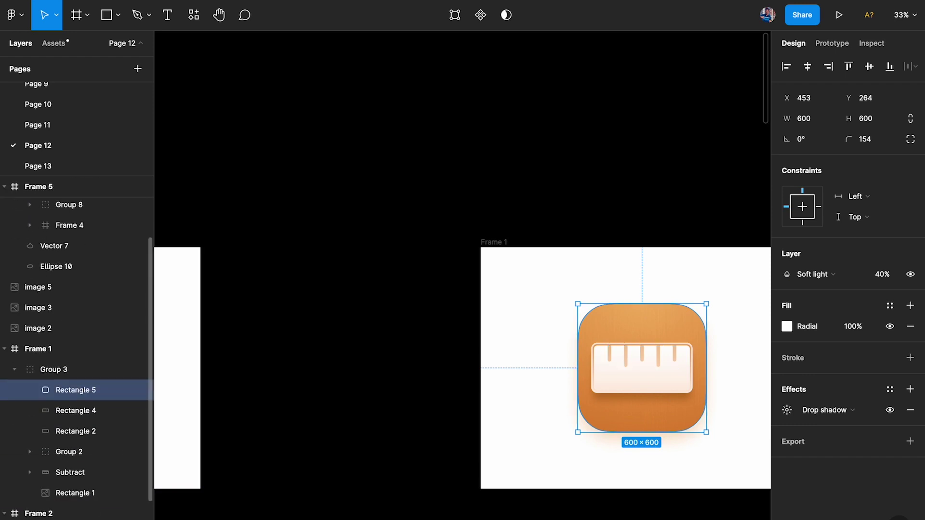
pyautogui.click(75, 483)
pyautogui.hscroll(-6, 380, 421)
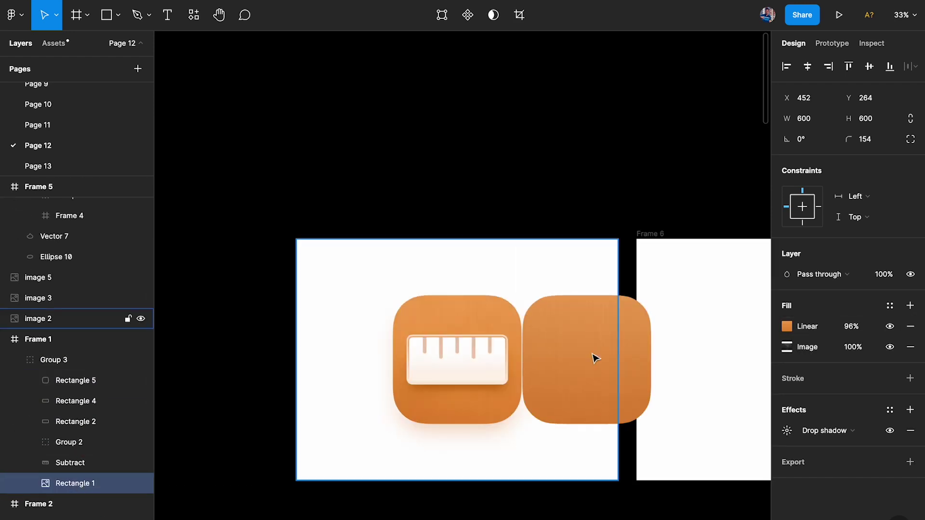
pyautogui.scroll(3, 636, 319)
pyautogui.click(631, 318)
pyautogui.click(554, 243)
# Draw a rectangle about 86 × 71 aligned to the upper-left corner of the reference icon's white ruler.
pyautogui.scroll(4, 547, 235)
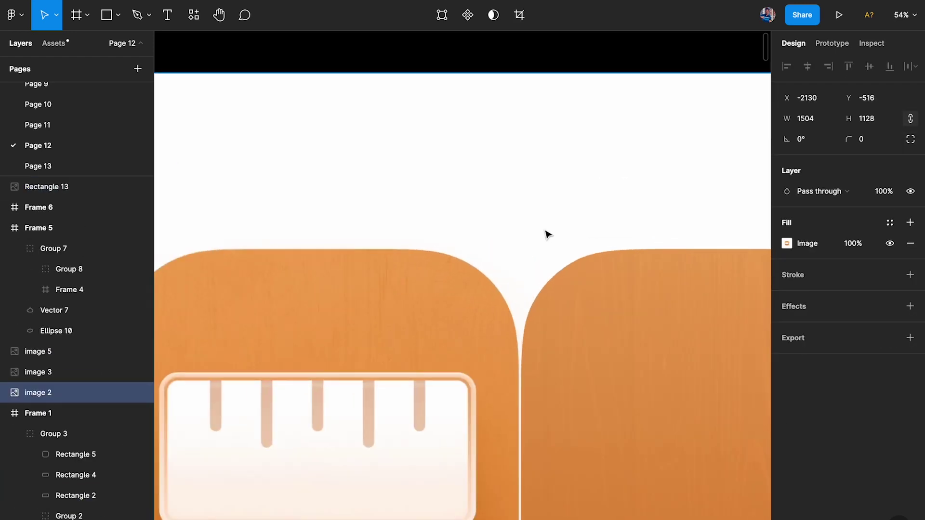
pyautogui.scroll(4, 357, 301)
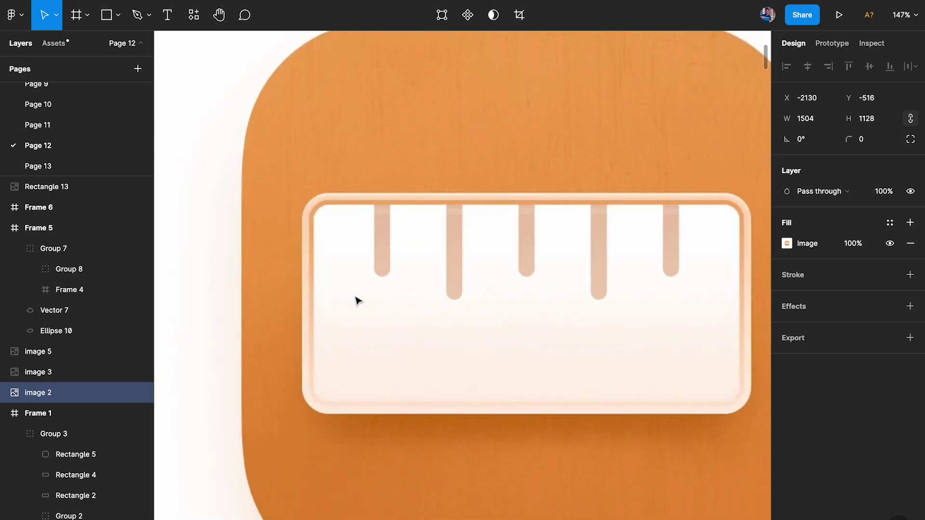
pyautogui.scroll(-4, 357, 300)
pyautogui.scroll(3, 289, 250)
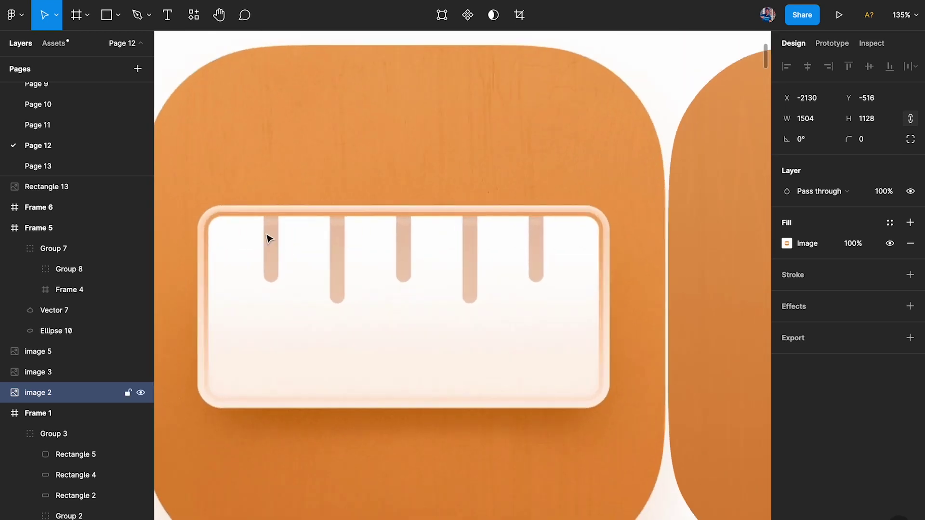
pyautogui.scroll(5, 281, 274)
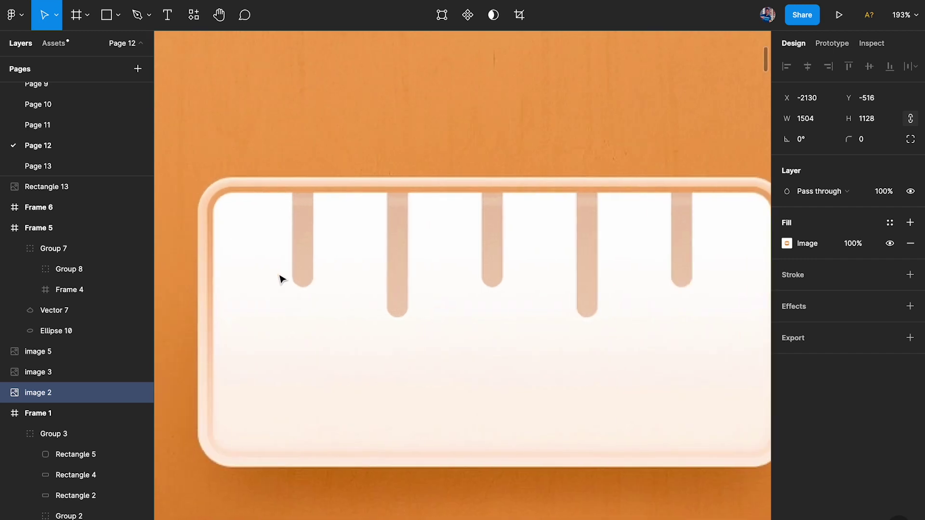
pyautogui.press('r')
pyautogui.moveTo(280, 154); pyautogui.dragTo(429, 276)
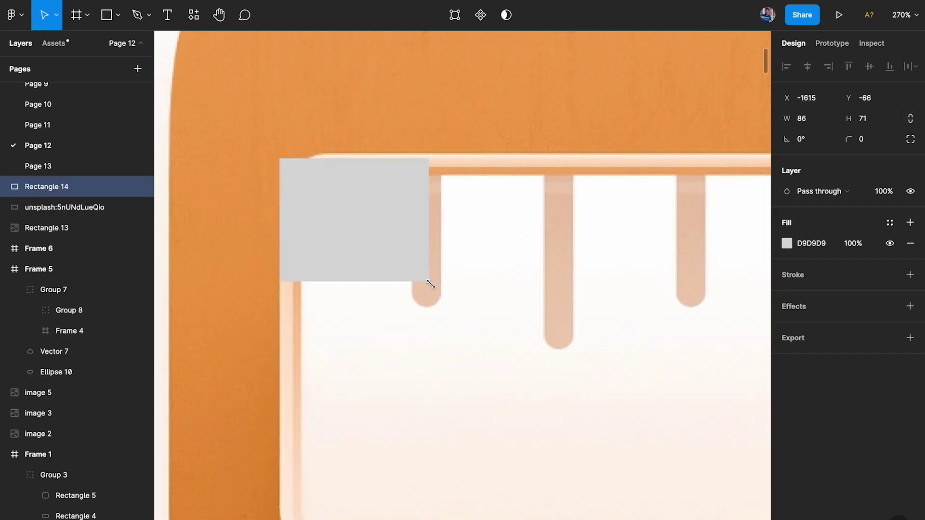
pyautogui.scroll(-5, 429, 285)
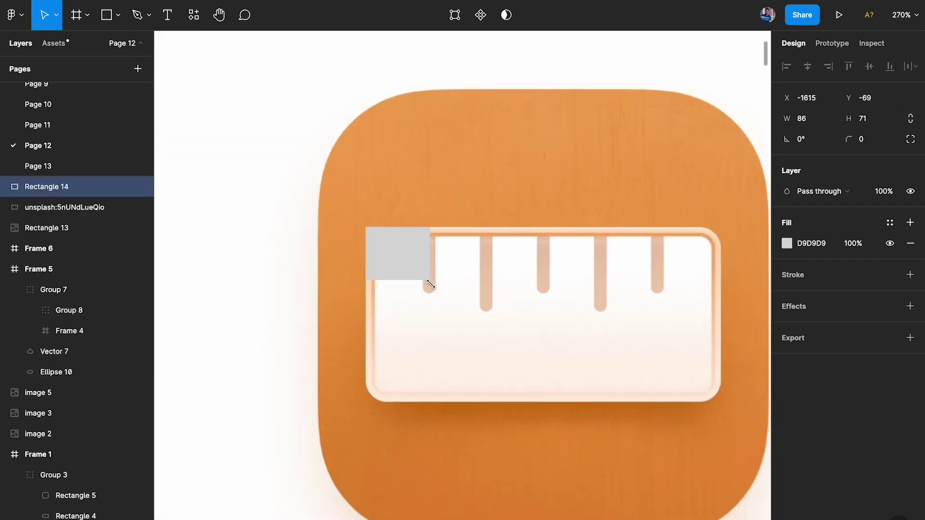
# Resize the new rectangle to 474 × 234 to cover the whole white ruler of the reference icon.
pyautogui.moveTo(360, 234); pyautogui.dragTo(652, 233)
pyautogui.scroll(5, 651, 233)
pyautogui.scroll(-5, 667, 234)
pyautogui.moveTo(631, 195); pyautogui.dragTo(634, 378)
pyautogui.scroll(5, 629, 374)
pyautogui.scroll(-5, 613, 370)
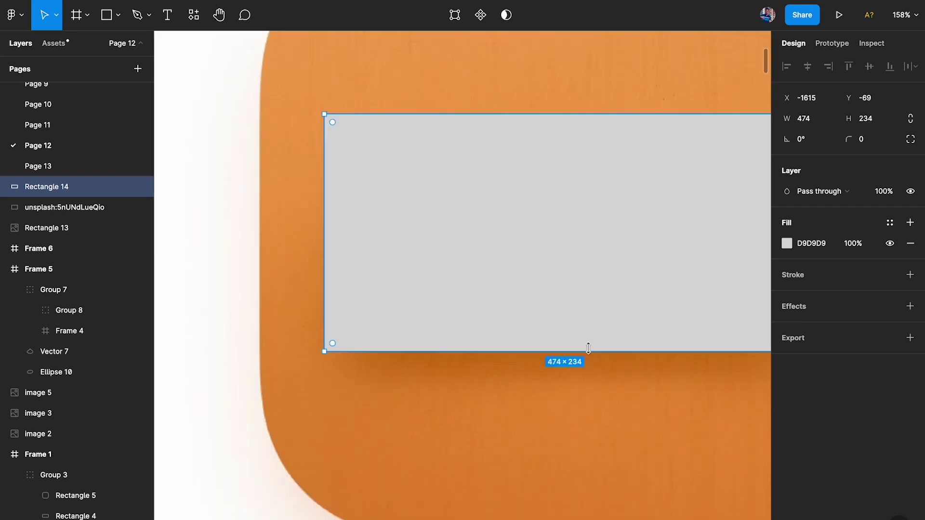
# Set the corner radius of the ruler rectangle, Rectangle 14, to 30.
pyautogui.scroll(5, 396, 225)
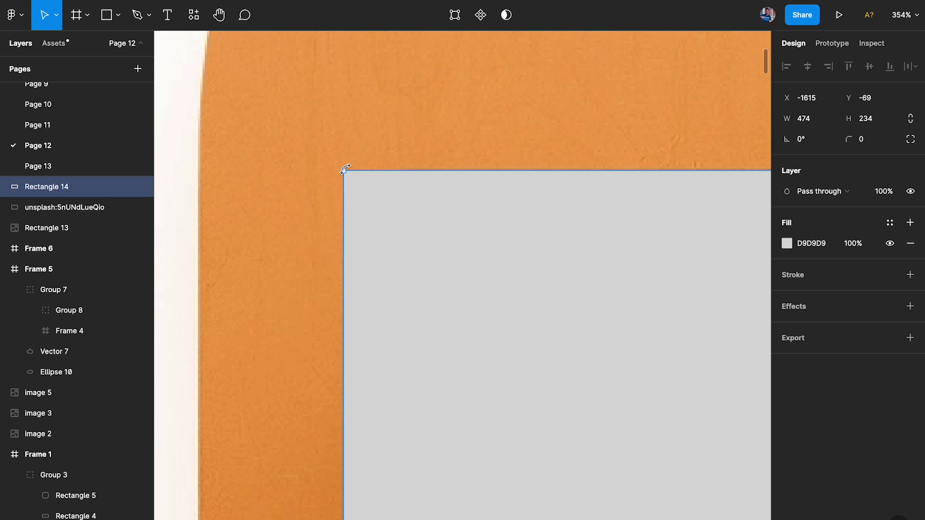
pyautogui.scroll(3, 344, 202)
pyautogui.click(872, 146)
pyautogui.write('30')
pyautogui.press('Return')
pyautogui.write('50')
pyautogui.press('Return')
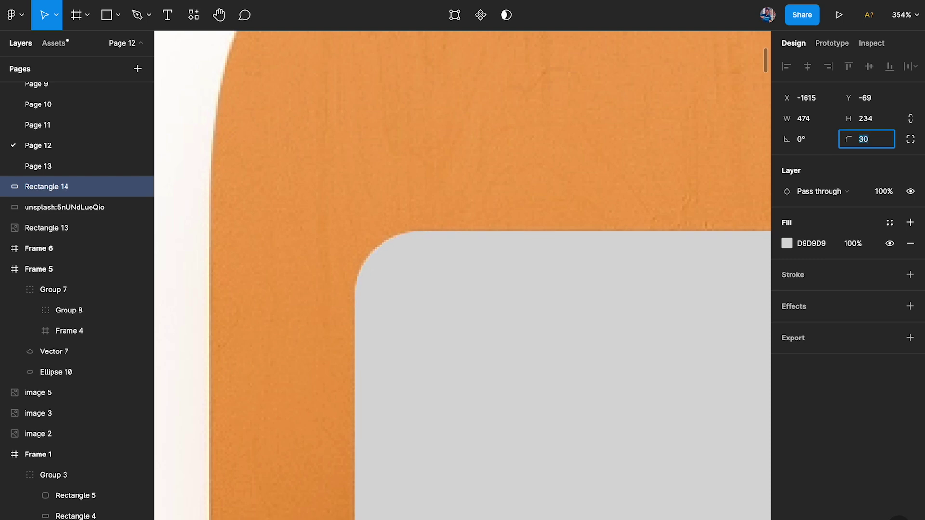
# Move the rounded rectangle down to compare it with the reference ruler underneath, and undo the move.
pyautogui.click(495, 128)
pyautogui.scroll(-5, 496, 128)
pyautogui.click(495, 183)
pyautogui.moveTo(496, 184); pyautogui.dragTo(529, 265)
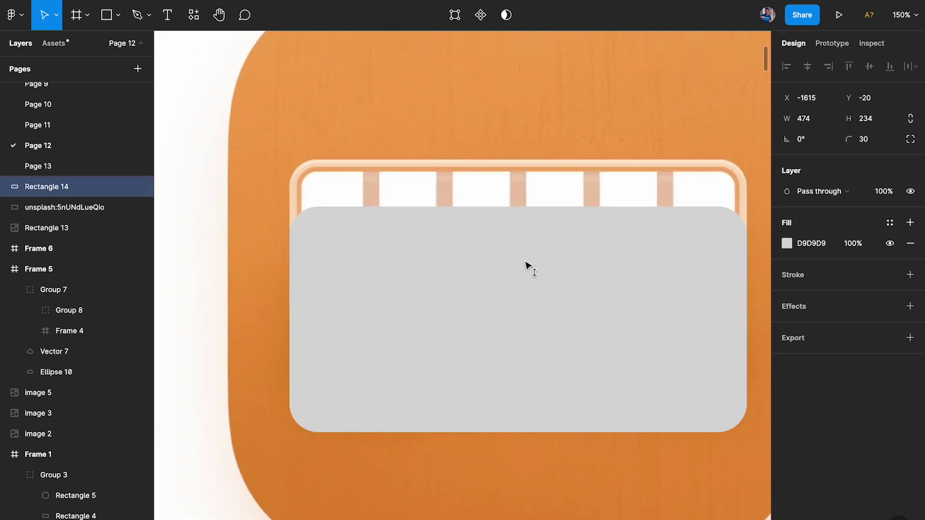
pyautogui.scroll(3, 510, 217)
pyautogui.hotkey('ctrl', 'z')
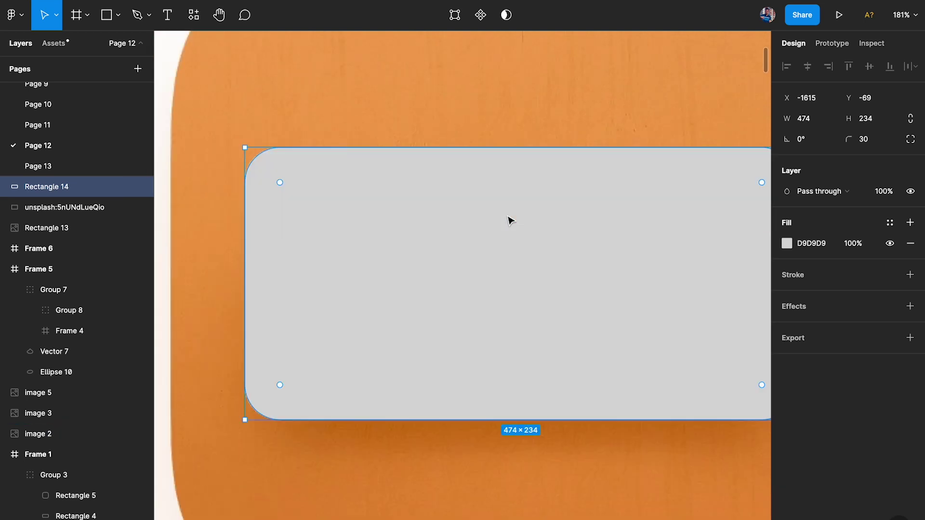
# Remove the fill of Rectangle 14 and add a black 000000 inside stroke around the ruler.
pyautogui.click(911, 244)
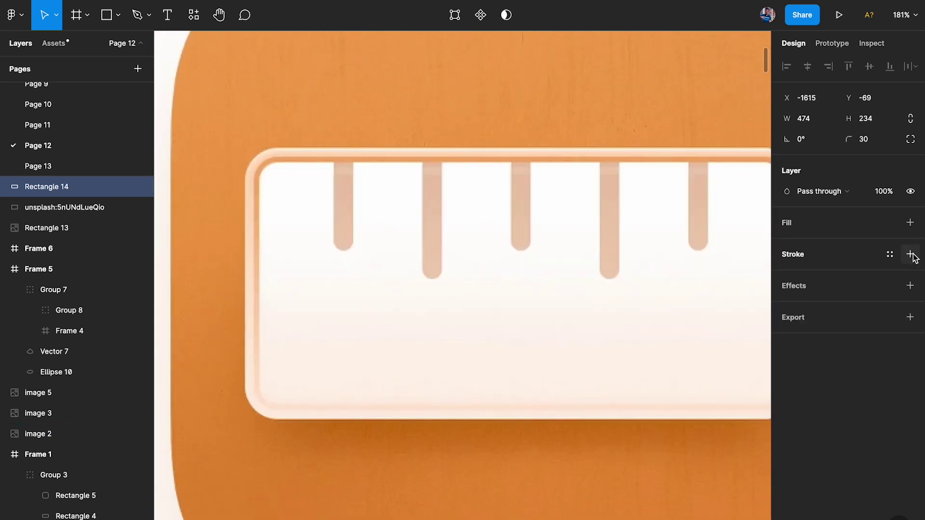
pyautogui.click(910, 254)
pyautogui.scroll(10, 275, 175)
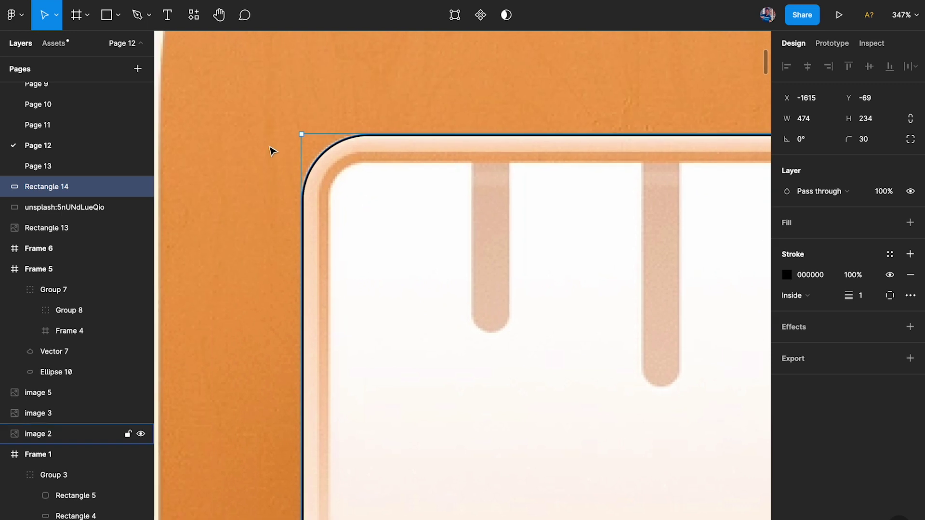
# Set the stroke width of Rectangle 14 to 7 to match the reference ruler's light outer border.
pyautogui.click(851, 295)
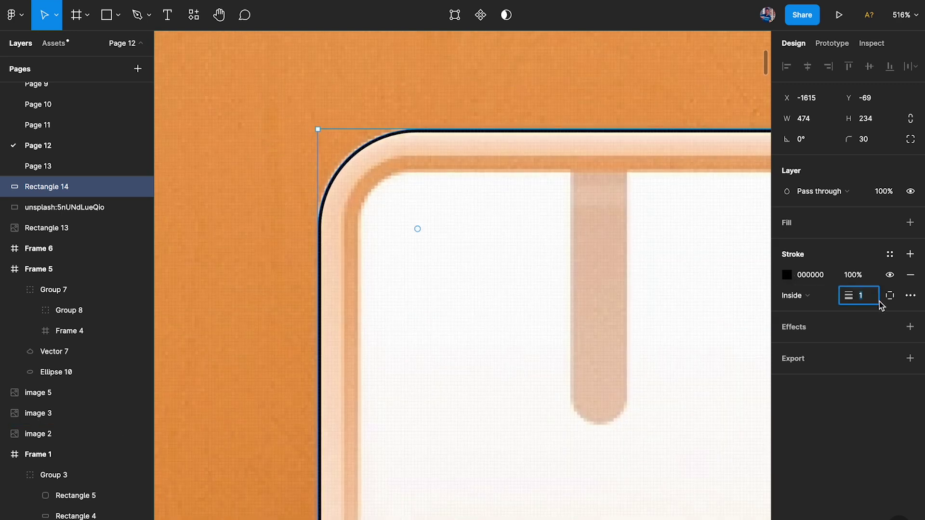
pyautogui.press('Up')
pyautogui.press('Up')
pyautogui.press('Up')
pyautogui.press('Up')
pyautogui.press('Up')
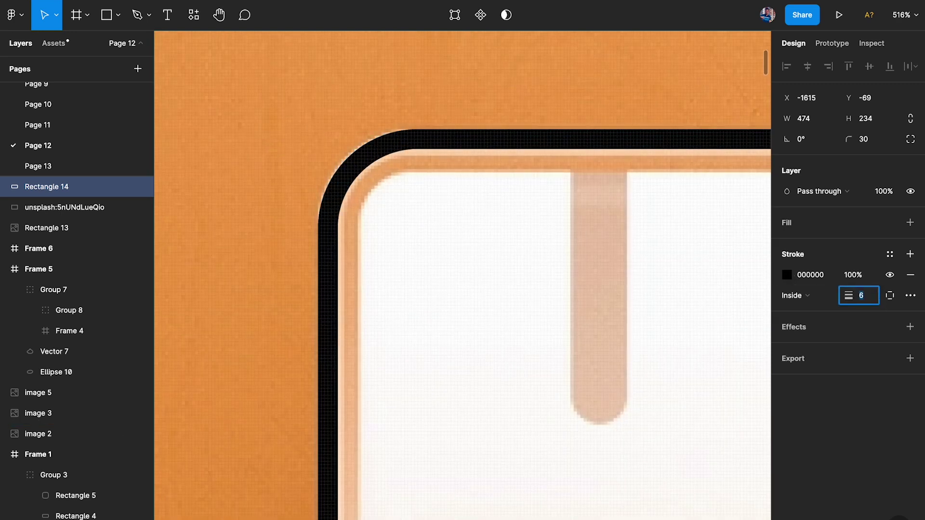
pyautogui.press('Up')
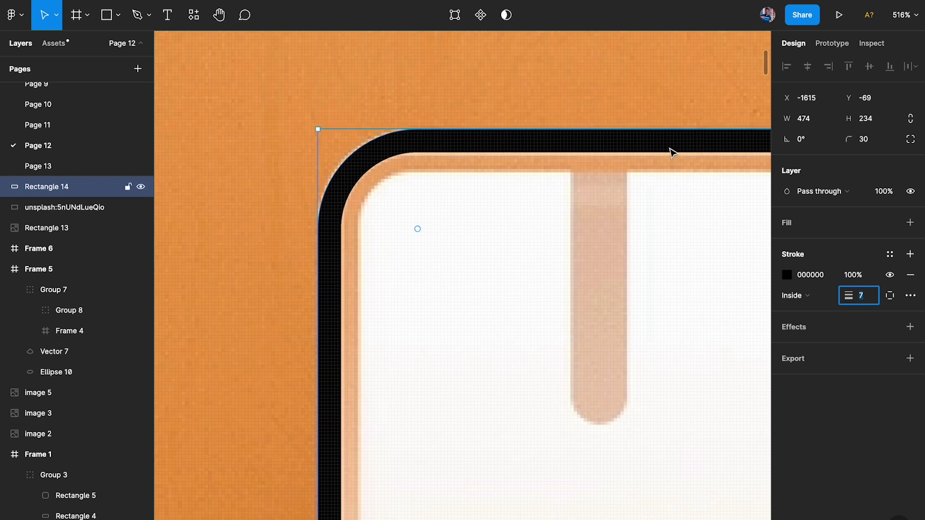
# Move the stroked outline down off the reference ruler's border to compare them, and undo the move.
pyautogui.click(650, 130)
pyautogui.click(634, 145)
pyautogui.moveTo(634, 145); pyautogui.dragTo(637, 247)
pyautogui.hotkey('ctrl', 'z')
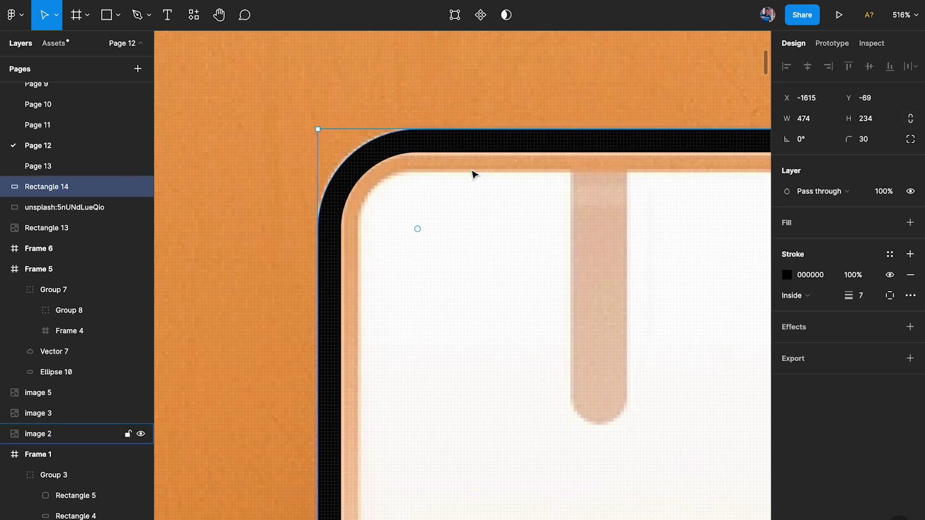
# Try adjusting the corner smoothing of Rectangle 14 against the reference ruler's rounded corner.
pyautogui.click(910, 139)
pyautogui.click(910, 161)
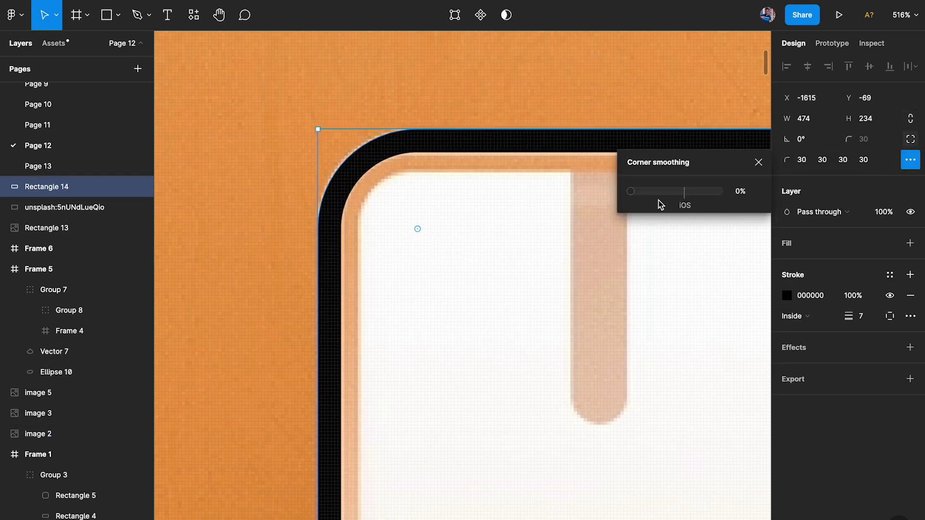
pyautogui.moveTo(635, 192); pyautogui.dragTo(582, 199)
pyautogui.click(765, 162)
pyautogui.click(651, 114)
pyautogui.scroll(-5, 646, 120)
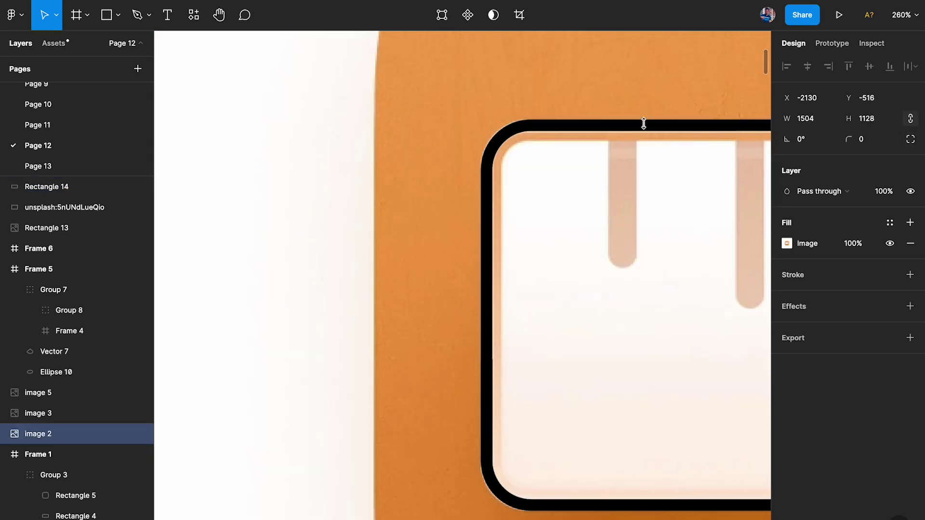
# Try a slight corner smoothing value on Rectangle 14 and deselect it to compare the corners.
pyautogui.click(644, 126)
pyautogui.click(910, 159)
pyautogui.write('100')
pyautogui.press('Return')
pyautogui.click(361, 131)
pyautogui.doubleClick(581, 107)
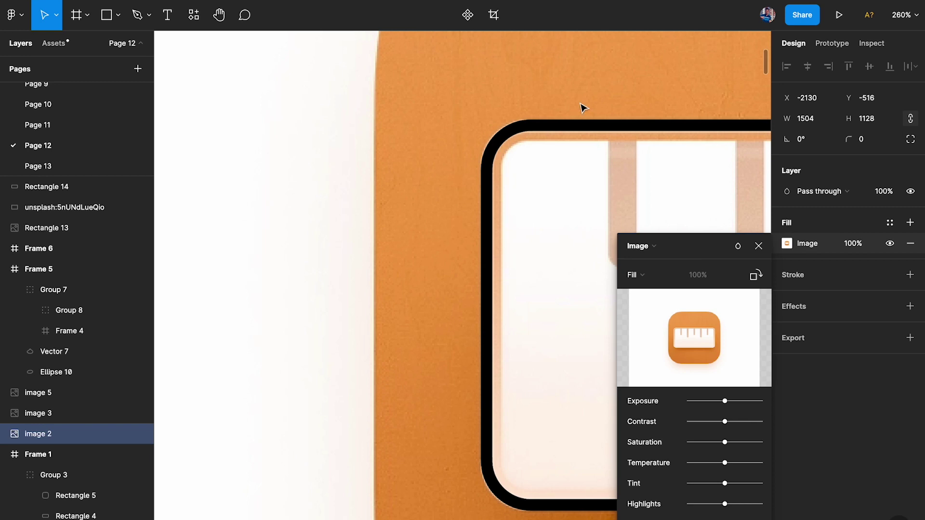
pyautogui.click(758, 246)
# Set the corner smoothing of Rectangle 14 to 20% and deselect the outline.
pyautogui.click(910, 139)
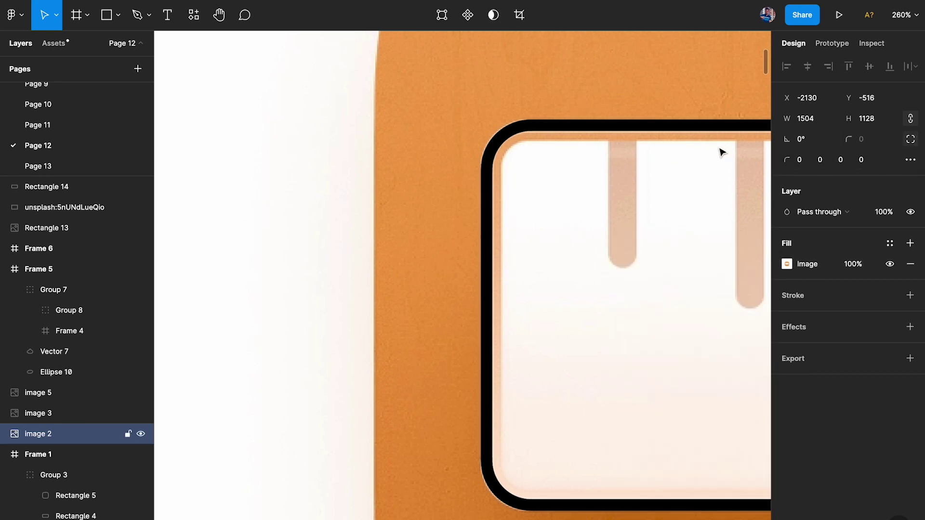
pyautogui.click(721, 153)
pyautogui.click(910, 159)
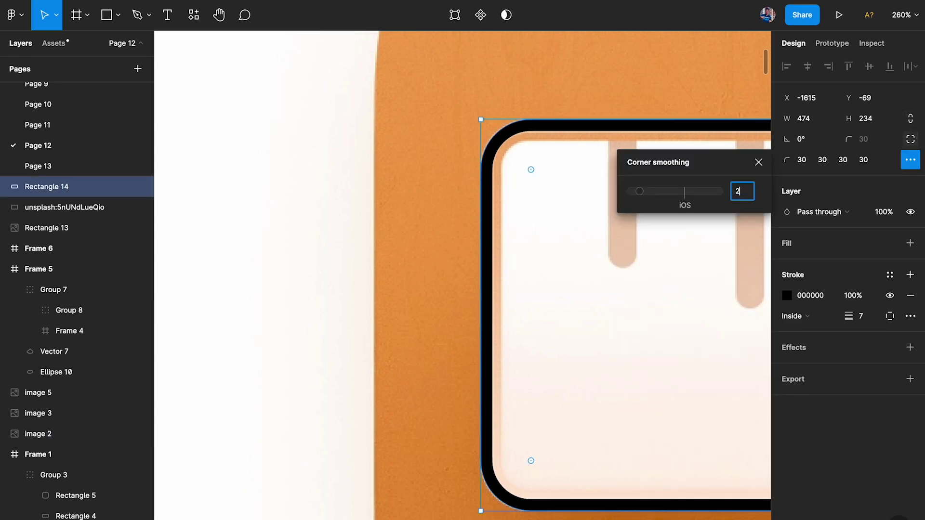
pyautogui.write('20')
pyautogui.press('Return')
pyautogui.doubleClick(309, 196)
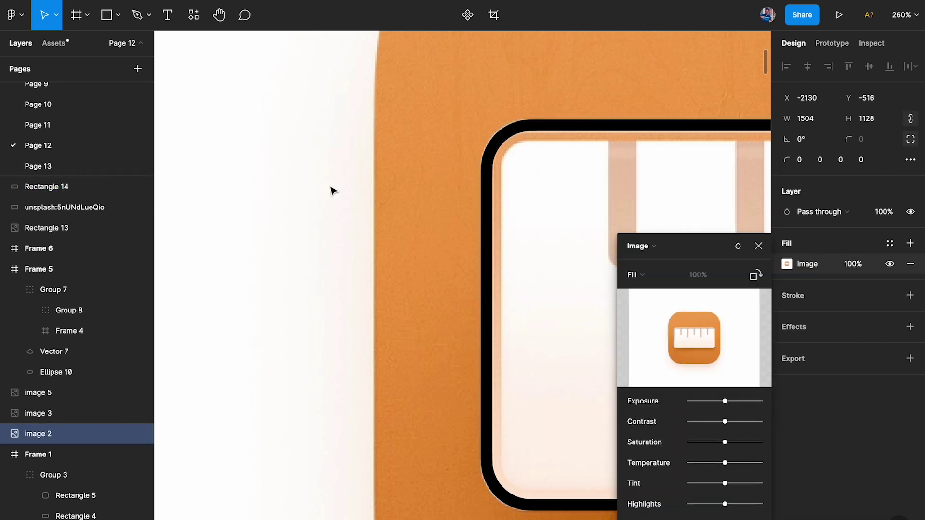
pyautogui.click(759, 245)
# Move Rectangle 14 down and left off the reference ruler's border, to X -1693 and Y -43.
pyautogui.scroll(-3, 313, 247)
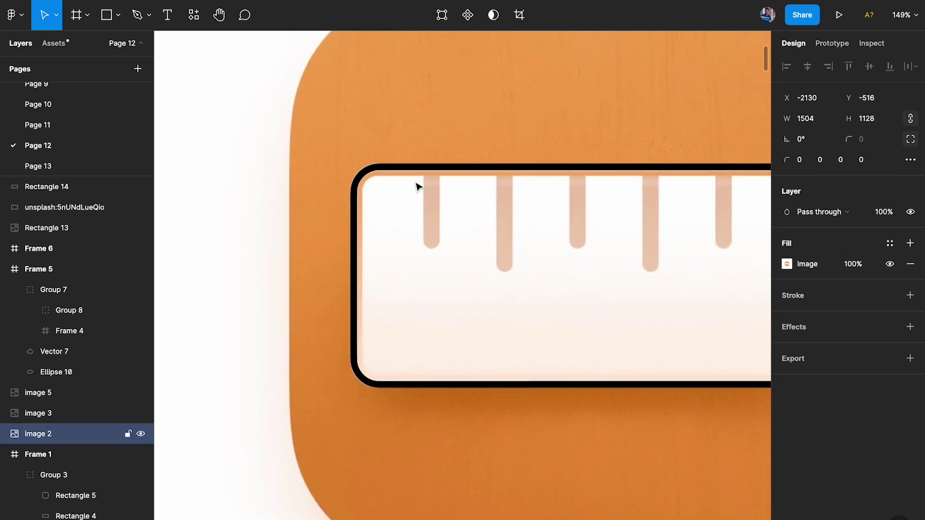
pyautogui.click(417, 165)
pyautogui.scroll(3, 426, 172)
pyautogui.scroll(3, 426, 172)
pyautogui.moveTo(433, 171); pyautogui.dragTo(439, 231)
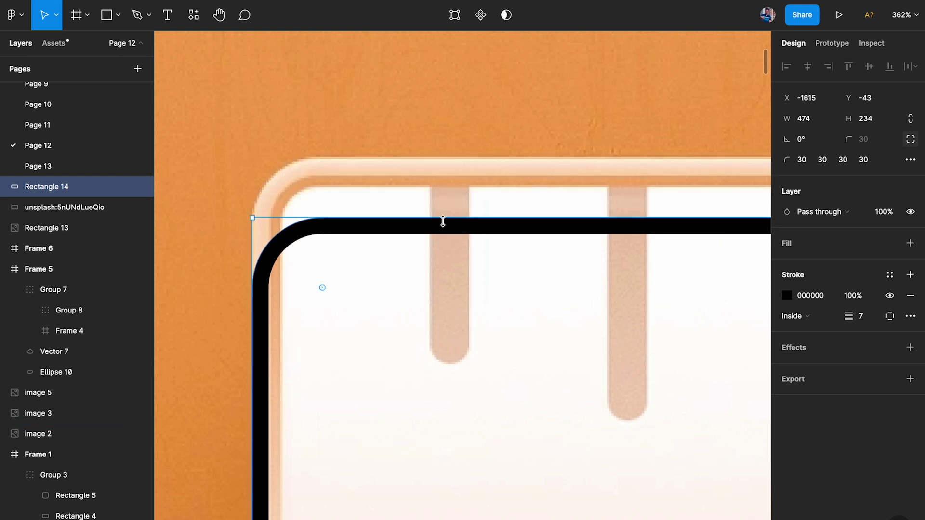
pyautogui.hscroll(10, 475, 180)
pyautogui.scroll(-3, 483, 179)
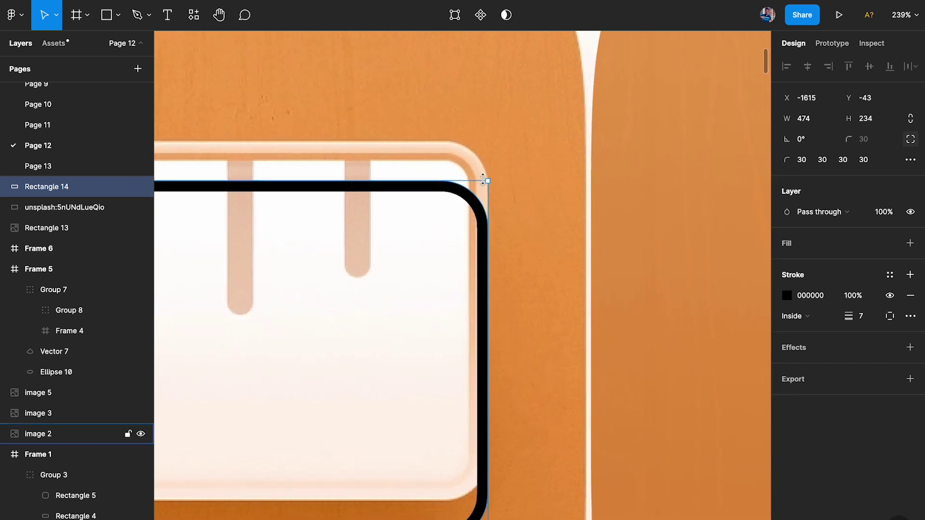
pyautogui.hotkey('ctrl', 'z')
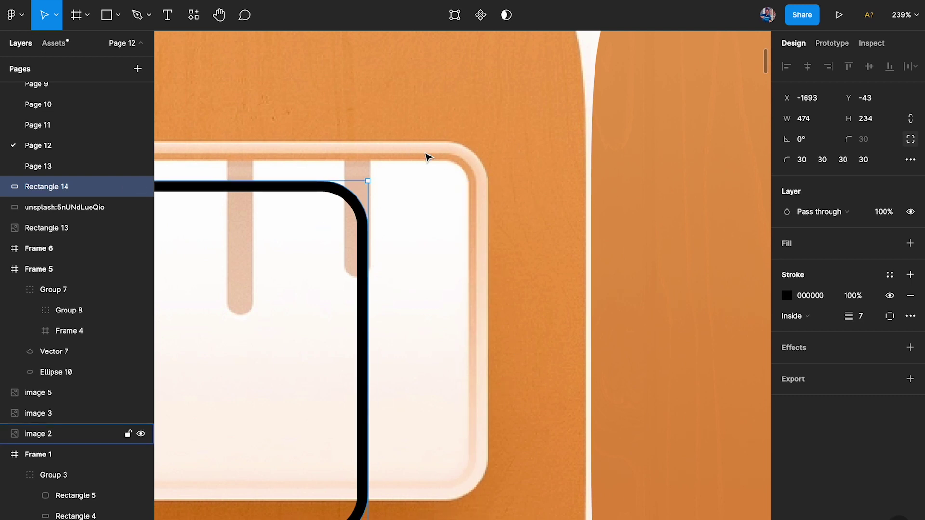
# Change the stroke of Rectangle 14 to a linear gradient and sample FBDFC6 from the reference's upper border for the first stop.
pyautogui.hscroll(-5, 426, 157)
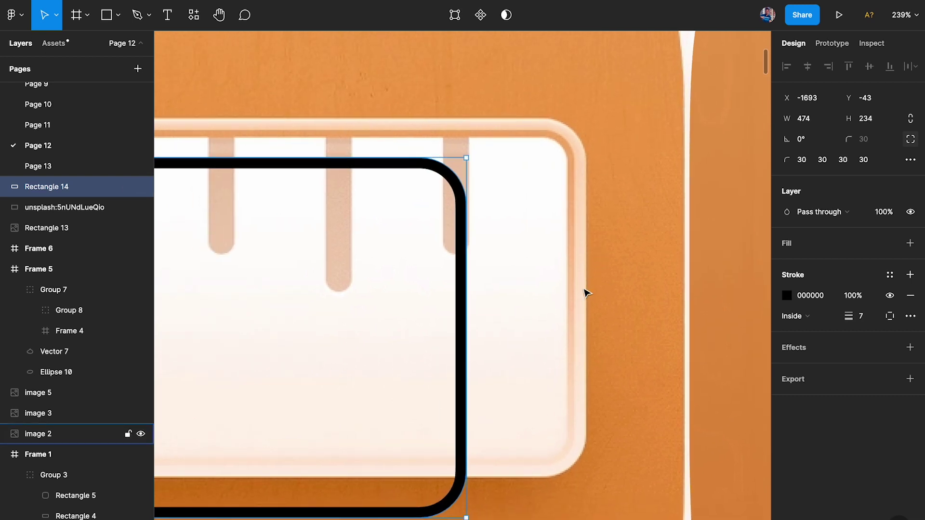
pyautogui.hscroll(-2, 524, 265)
pyautogui.click(788, 296)
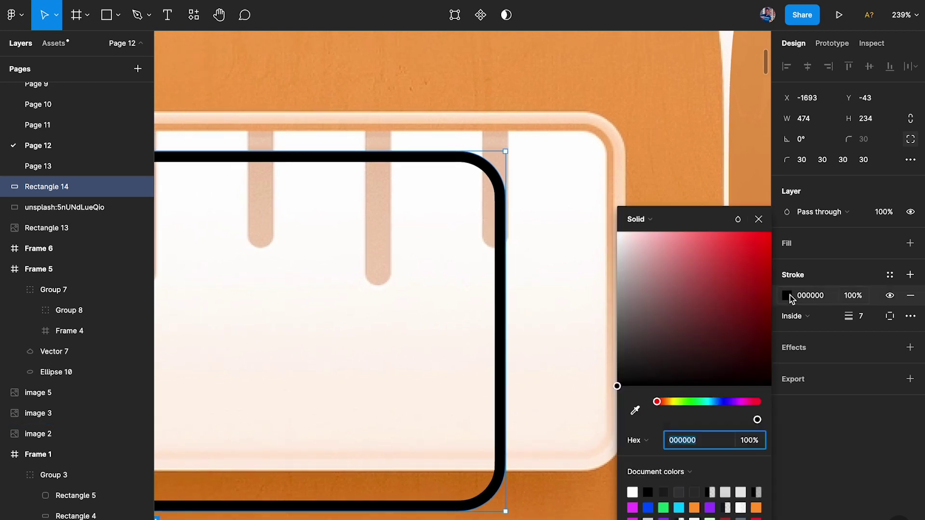
pyautogui.click(653, 224)
pyautogui.click(658, 236)
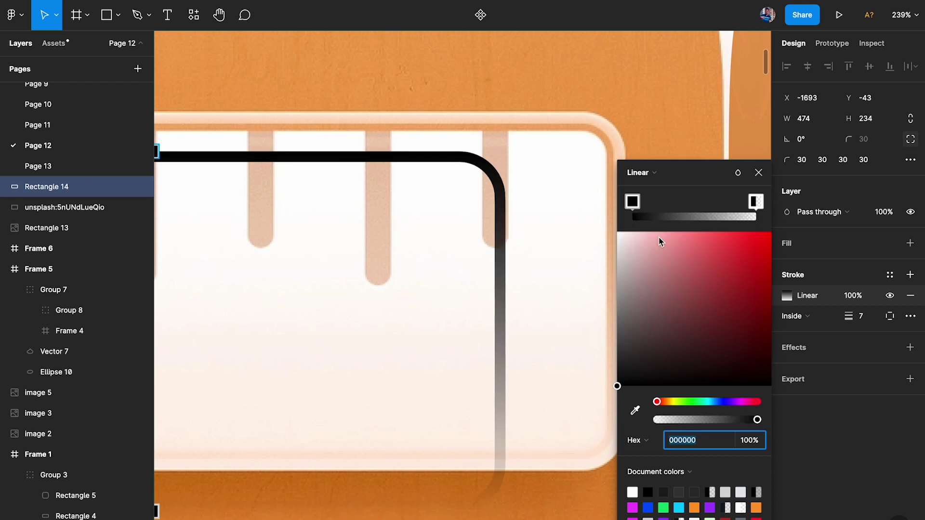
pyautogui.click(636, 411)
pyautogui.scroll(4, 520, 154)
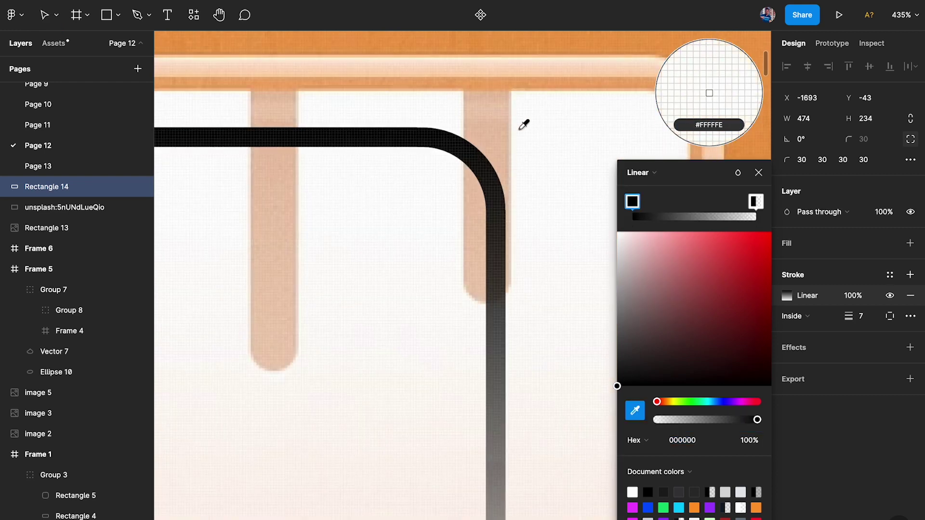
pyautogui.click(517, 64)
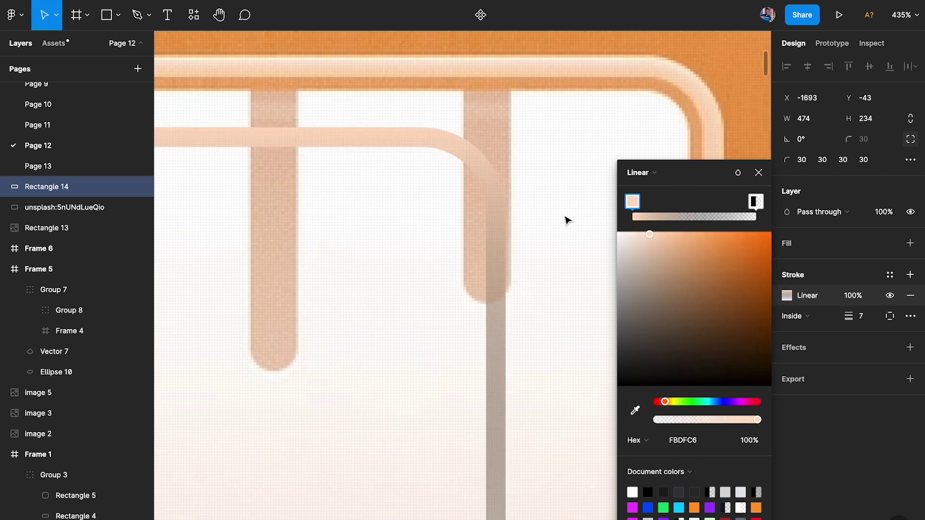
# Sample FFF0E5 from the reference ruler's lower border for the gradient's end stop at 100% opacity.
pyautogui.scroll(-3, 566, 218)
pyautogui.click(755, 202)
pyautogui.click(635, 411)
pyautogui.scroll(-5, 568, 399)
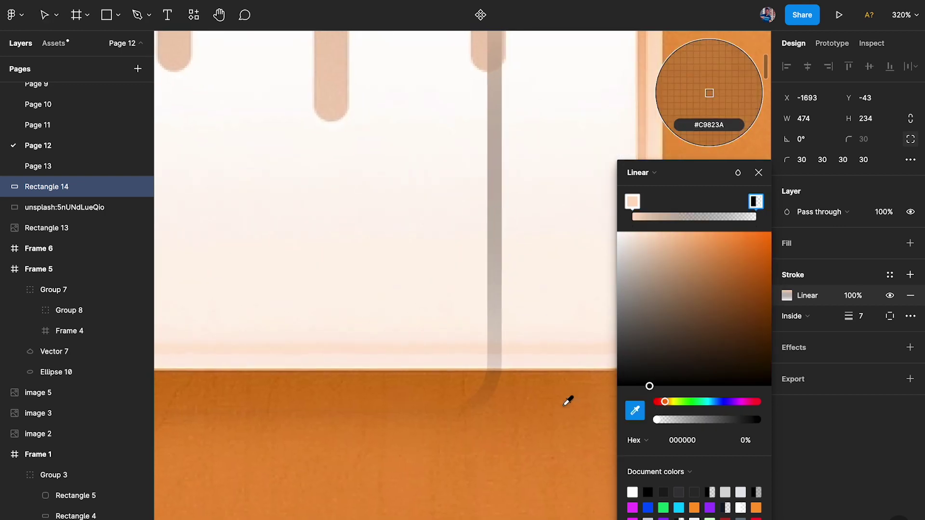
pyautogui.click(554, 366)
pyautogui.scroll(-8, 535, 248)
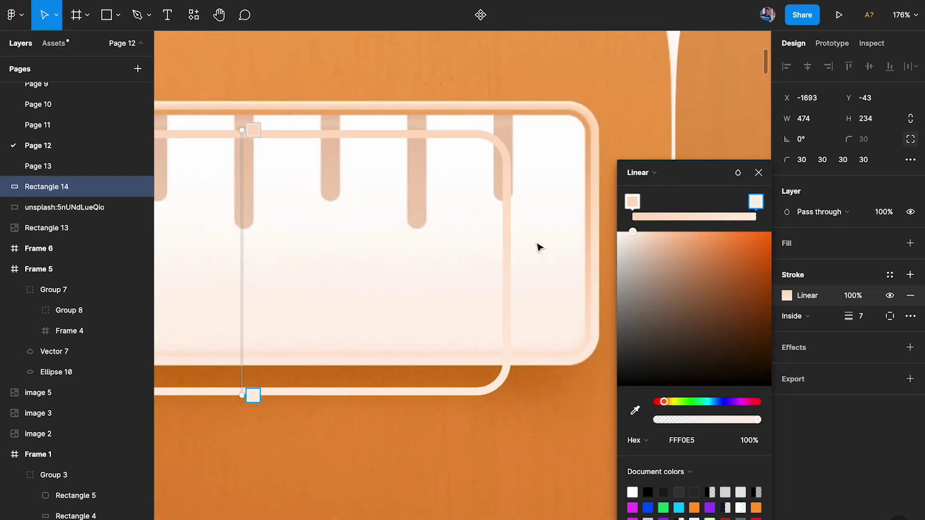
pyautogui.click(536, 167)
pyautogui.click(513, 180)
# Examine the highlight along the reference ruler's upper border and corner beside the gradient outline.
pyautogui.scroll(10, 477, 182)
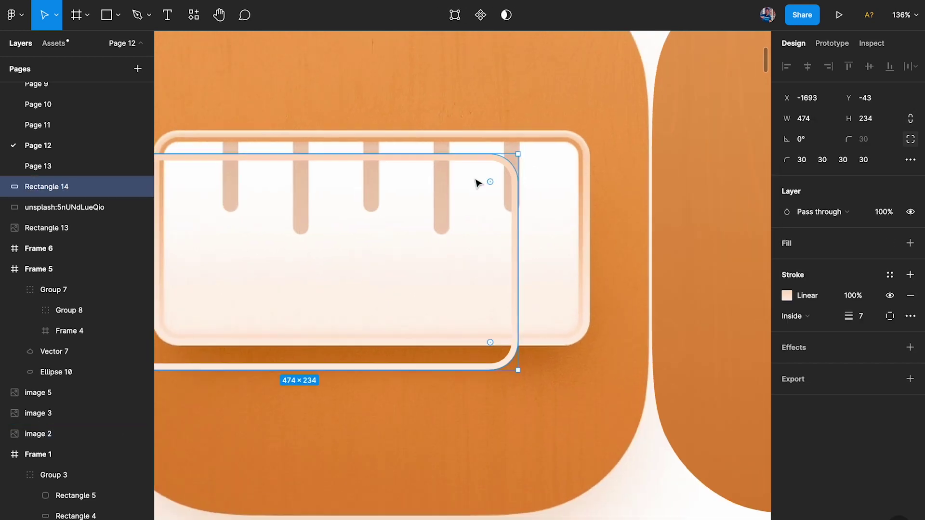
pyautogui.scroll(3, 419, 146)
pyautogui.scroll(5, 397, 153)
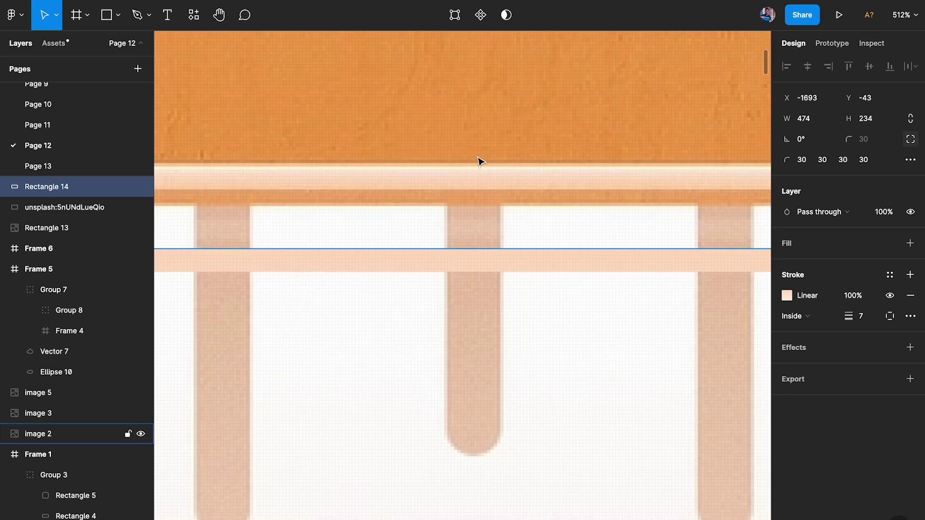
pyautogui.scroll(-3, 408, 177)
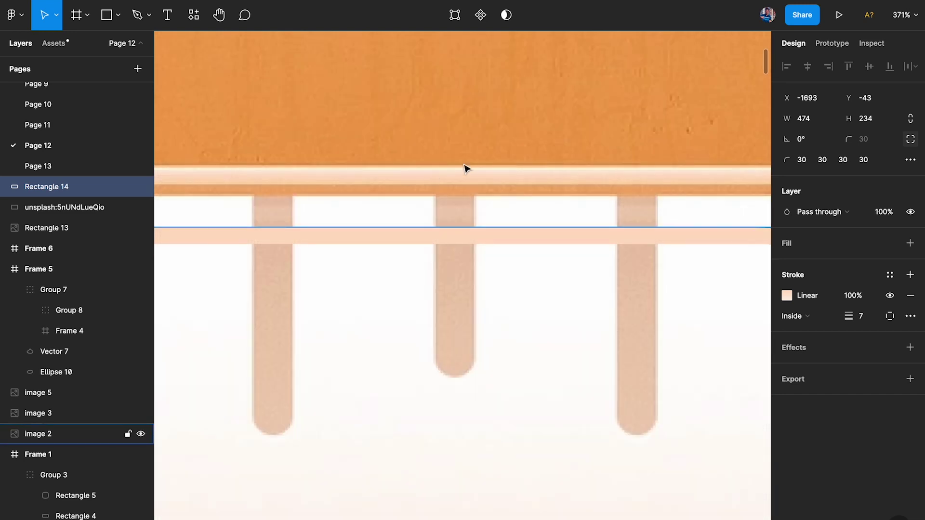
pyautogui.scroll(-3, 438, 176)
pyautogui.hscroll(-5, 385, 171)
pyautogui.click(369, 169)
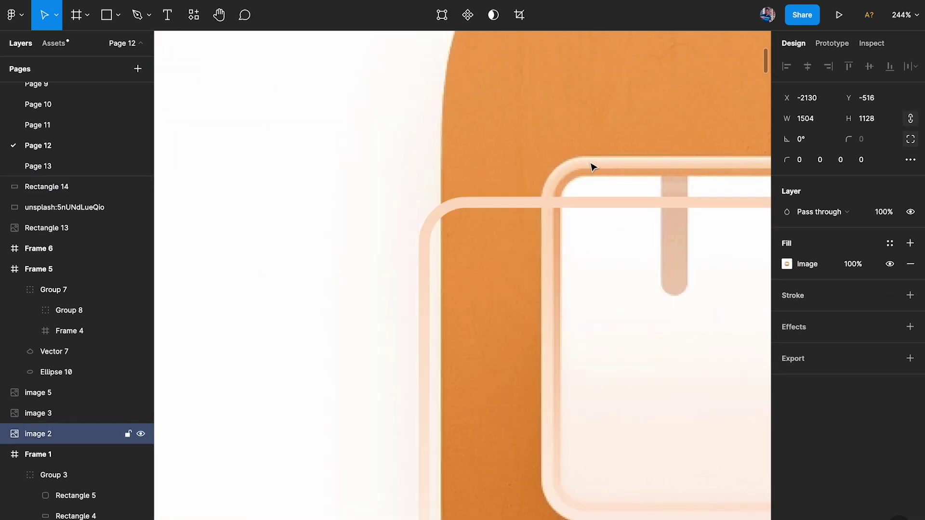
pyautogui.scroll(3, 553, 172)
pyautogui.hscroll(5, 553, 172)
# Add an inner shadow effect to Rectangle 14.
pyautogui.click(546, 223)
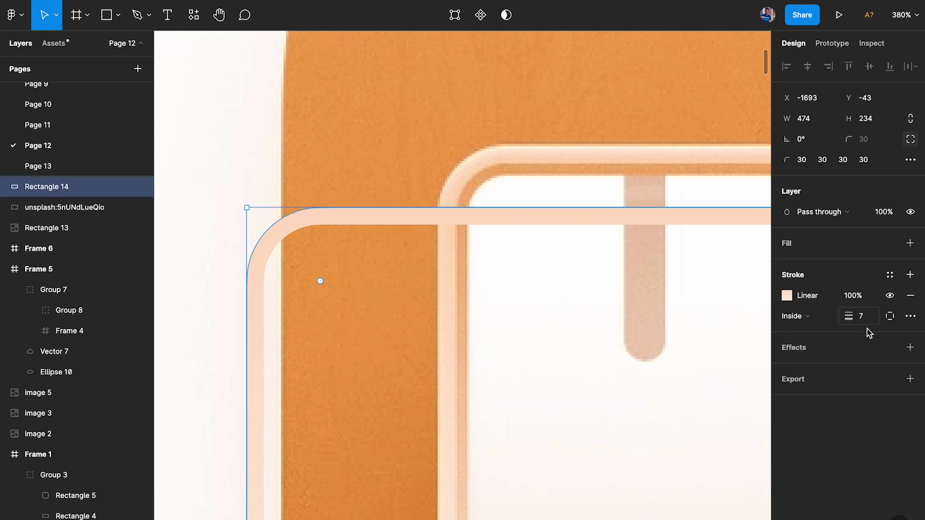
pyautogui.click(910, 348)
pyautogui.click(847, 367)
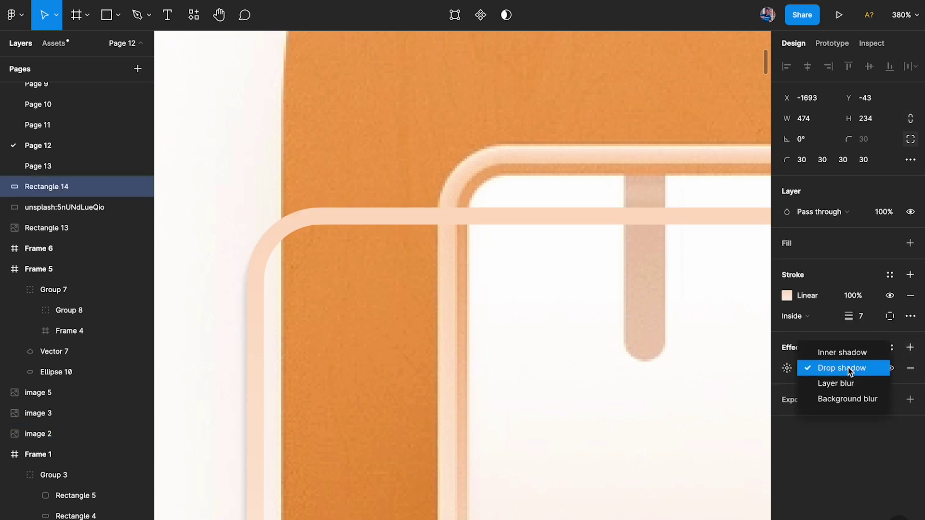
pyautogui.click(845, 356)
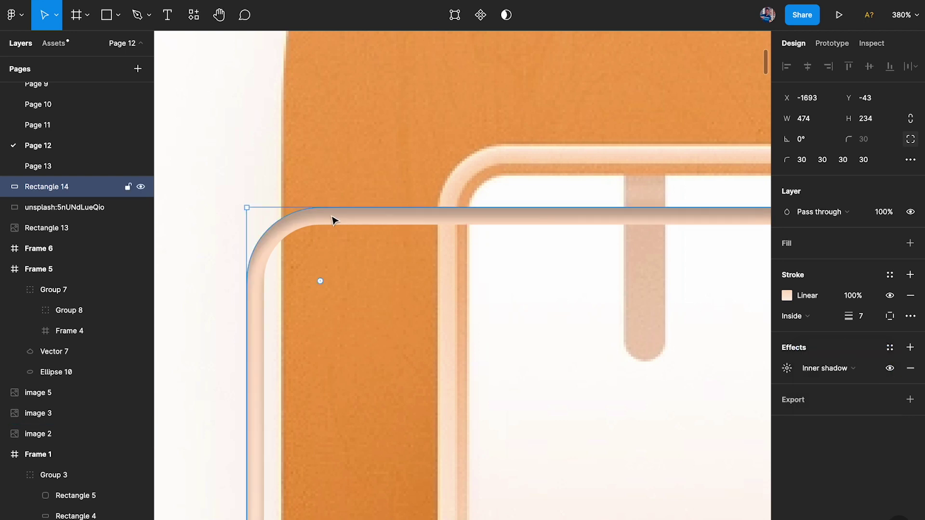
# Set the inner shadow's colour to white FFFFFF at 100% opacity.
pyautogui.click(787, 369)
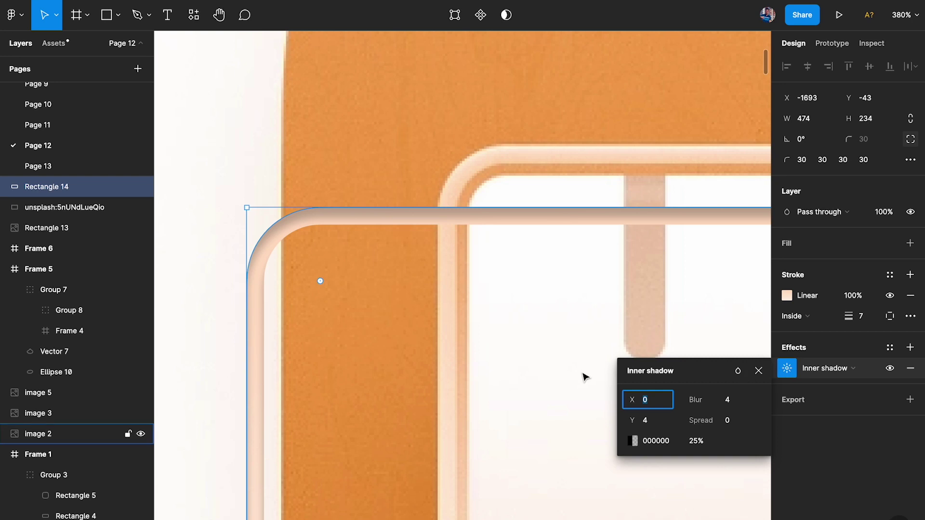
pyautogui.click(632, 441)
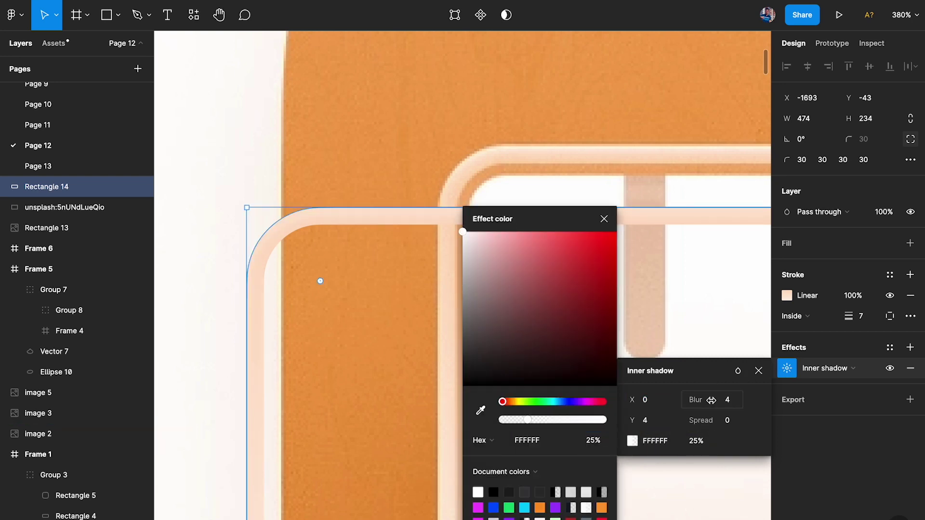
pyautogui.click(707, 441)
pyautogui.write('100')
pyautogui.press('Return')
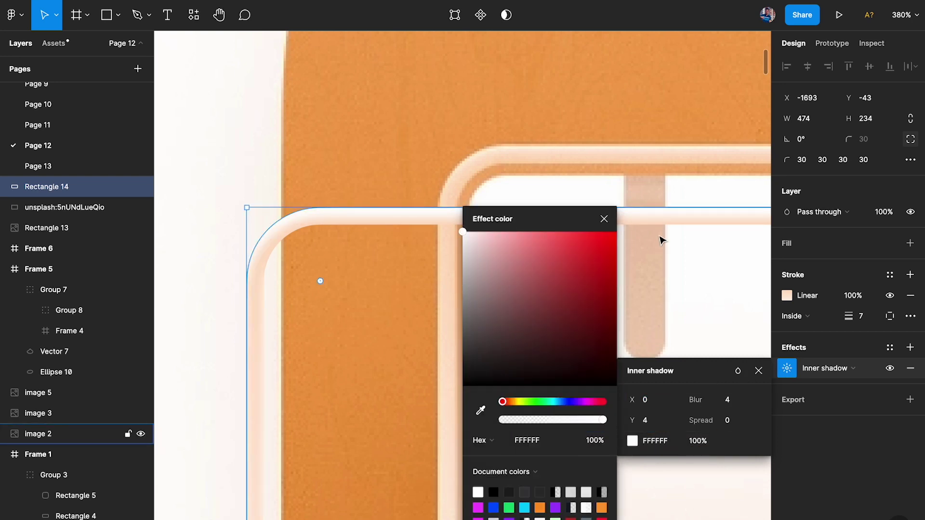
pyautogui.click(706, 113)
# Set the inner shadow's Y offset to 1 on Rectangle 14 and compare the outline with the reference border.
pyautogui.scroll(1, 542, 130)
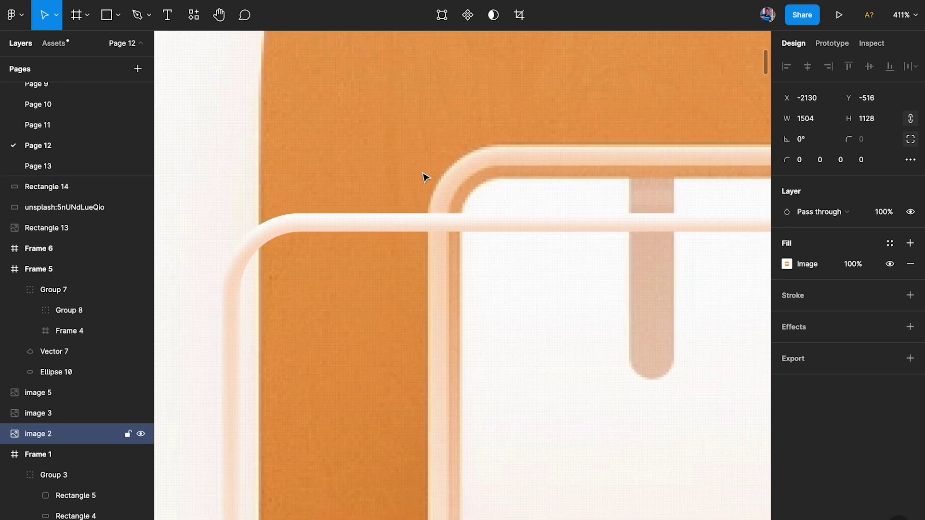
pyautogui.click(429, 225)
pyautogui.hscroll(3, 543, 238)
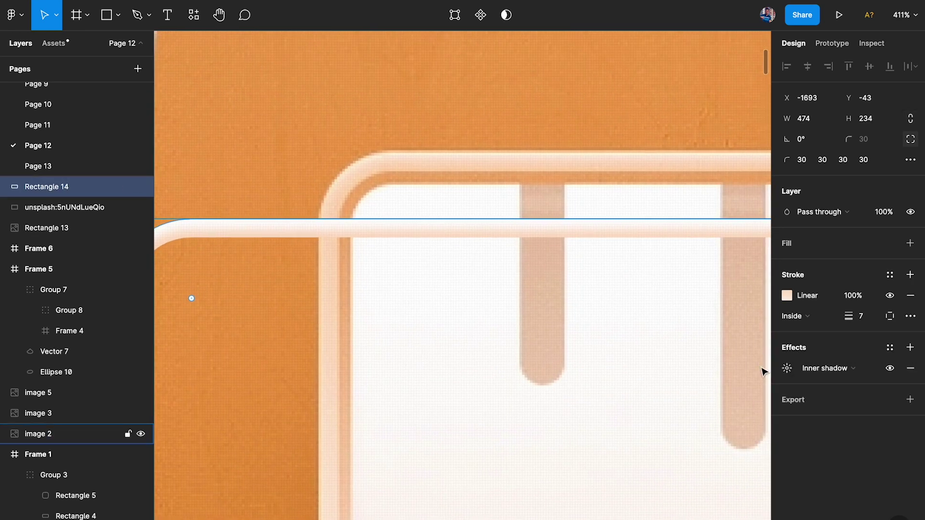
pyautogui.click(787, 368)
pyautogui.hscroll(-2, 605, 388)
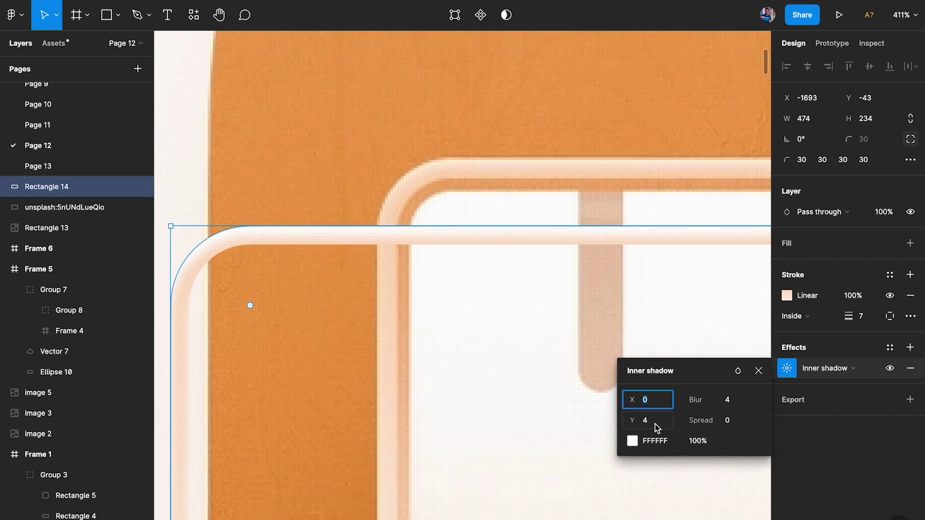
pyautogui.click(735, 402)
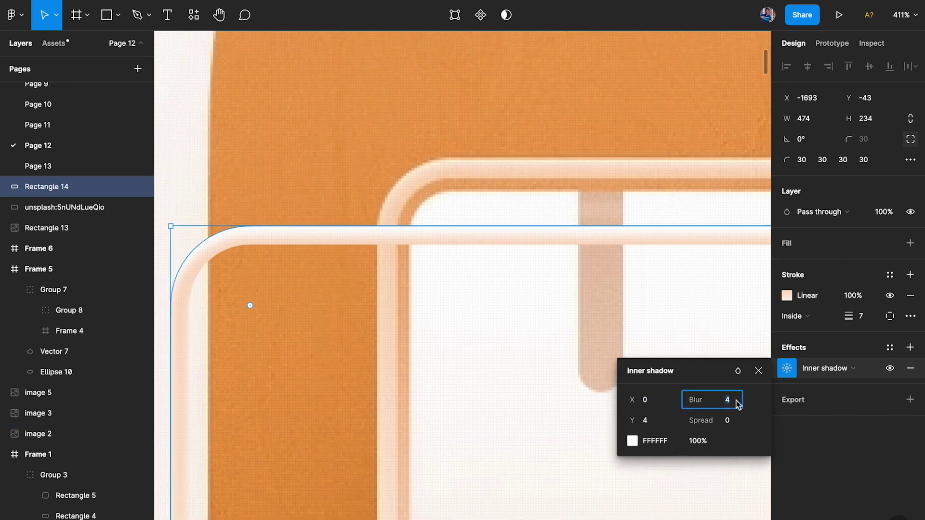
pyautogui.click(659, 421)
pyautogui.write('1')
pyautogui.press('Return')
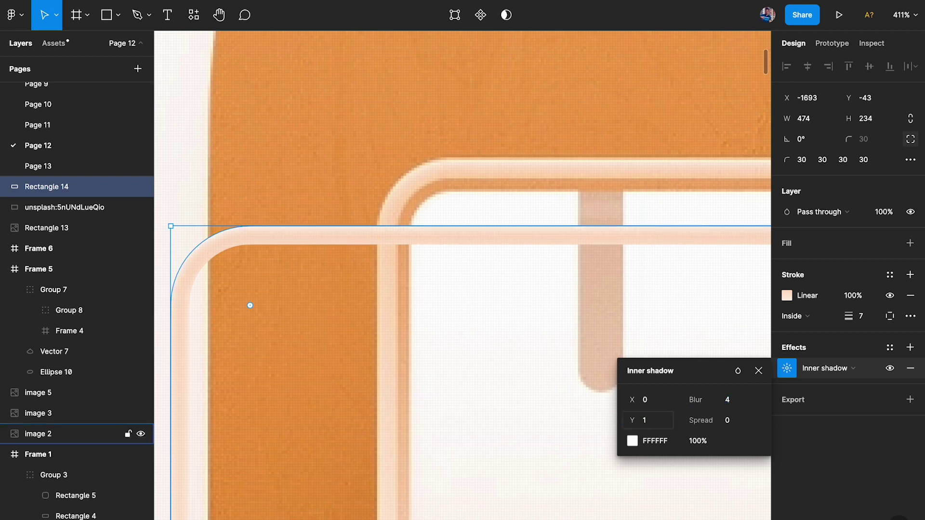
pyautogui.click(592, 324)
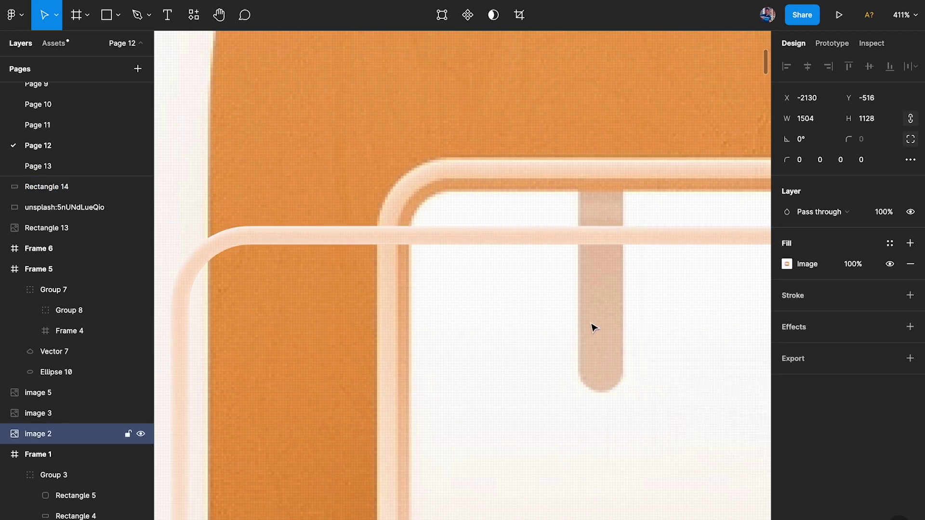
pyautogui.scroll(-3, 594, 328)
pyautogui.scroll(-3, 594, 327)
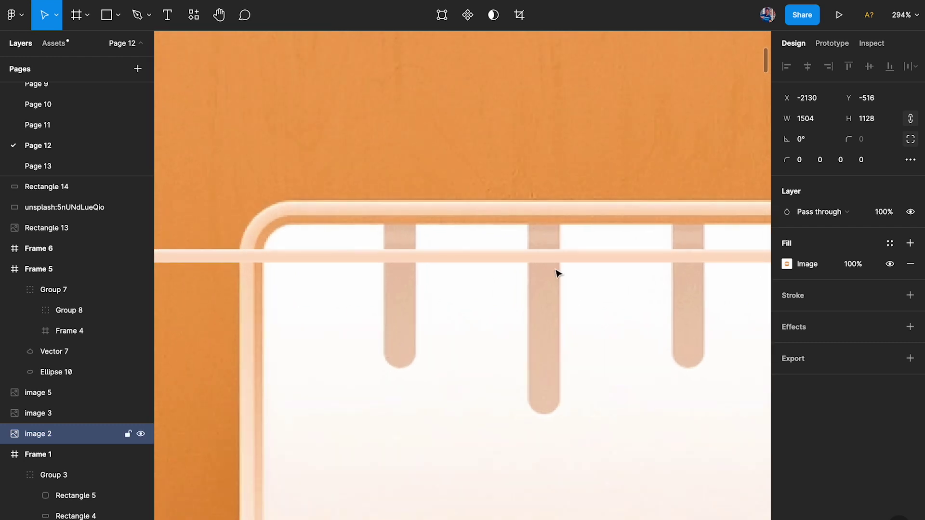
pyautogui.scroll(-10, 532, 193)
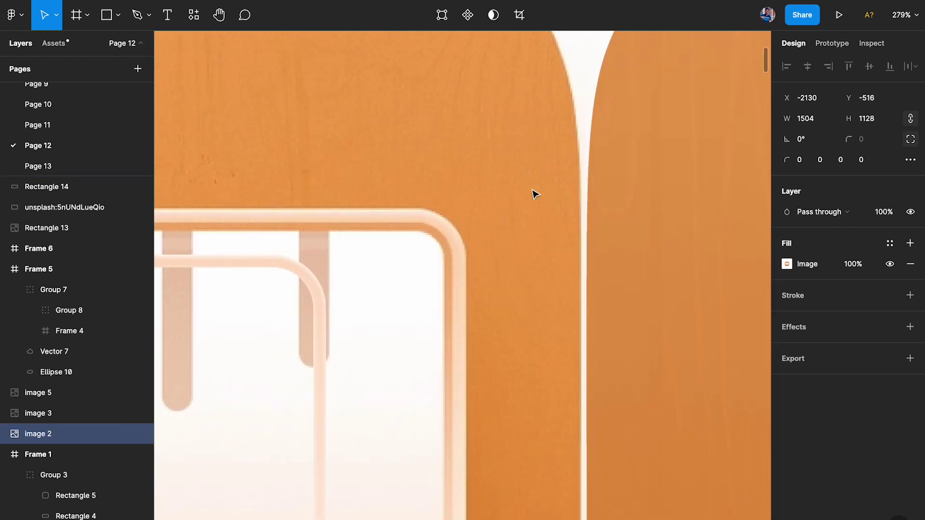
# Hide Rectangle 5, the soft-light overlay in Group 3 of the finished ruler icon.
pyautogui.hotkey('shift', '2')
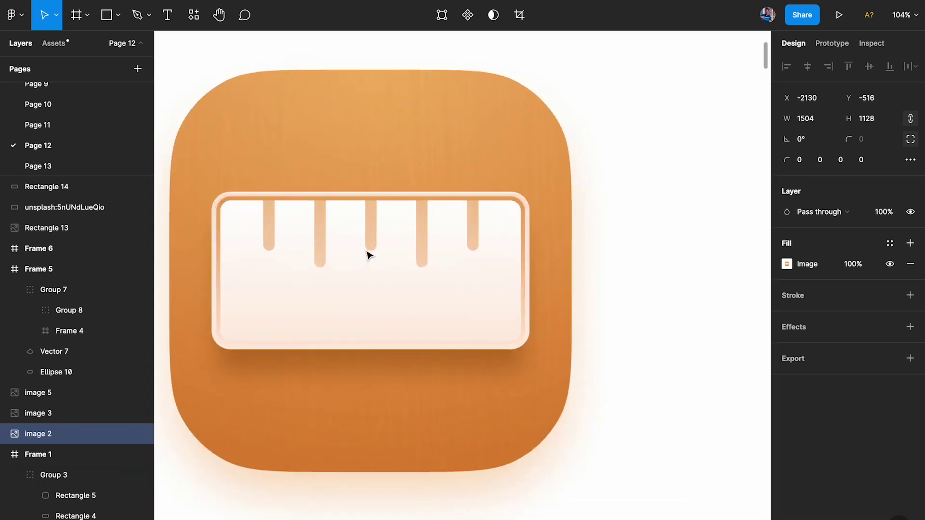
pyautogui.click(351, 268)
pyautogui.click(140, 496)
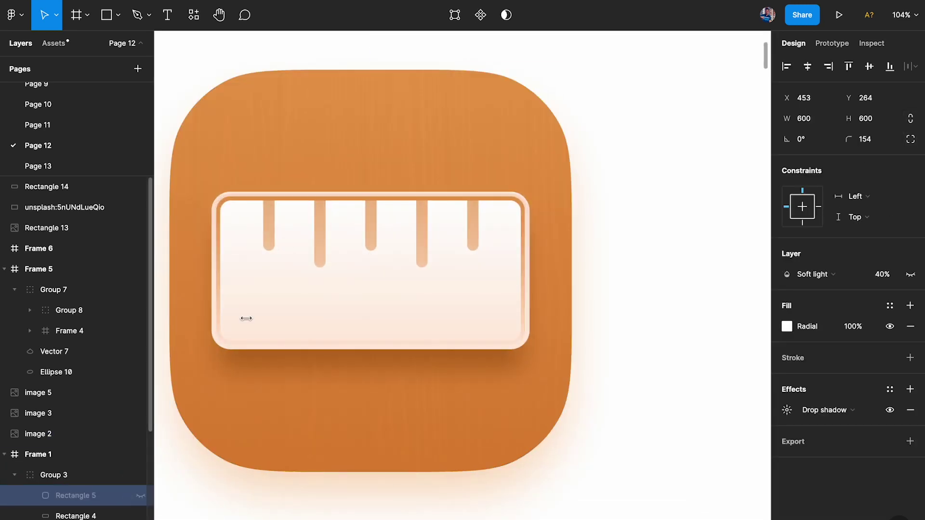
# Examine the drop shadow of Rectangle 4 and the stroke and inner shadow of Rectangle 2 in the finished icon.
pyautogui.scroll(5, 283, 242)
pyautogui.click(283, 242)
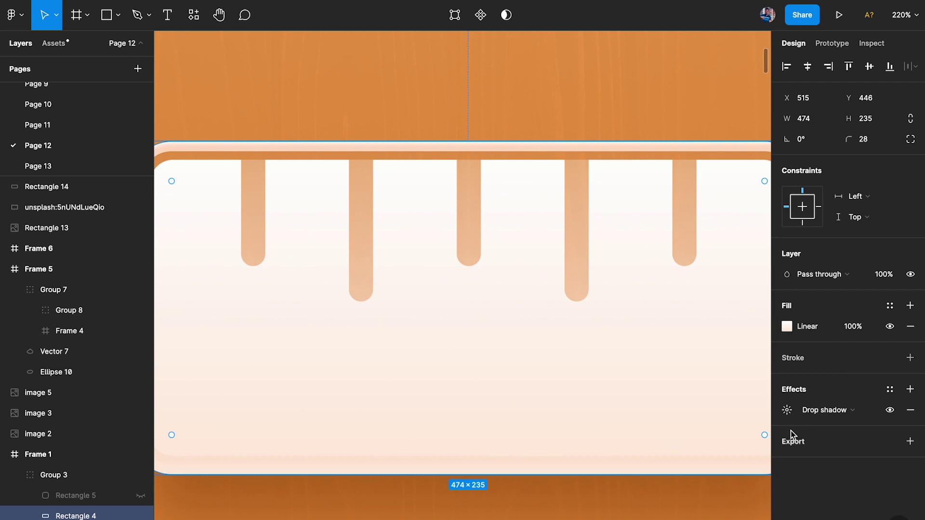
pyautogui.click(786, 410)
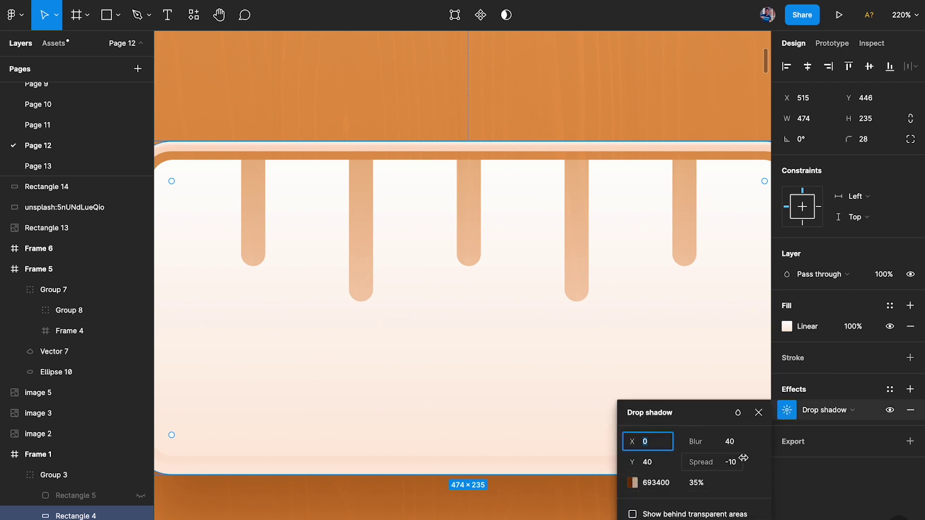
pyautogui.scroll(-4, 67, 506)
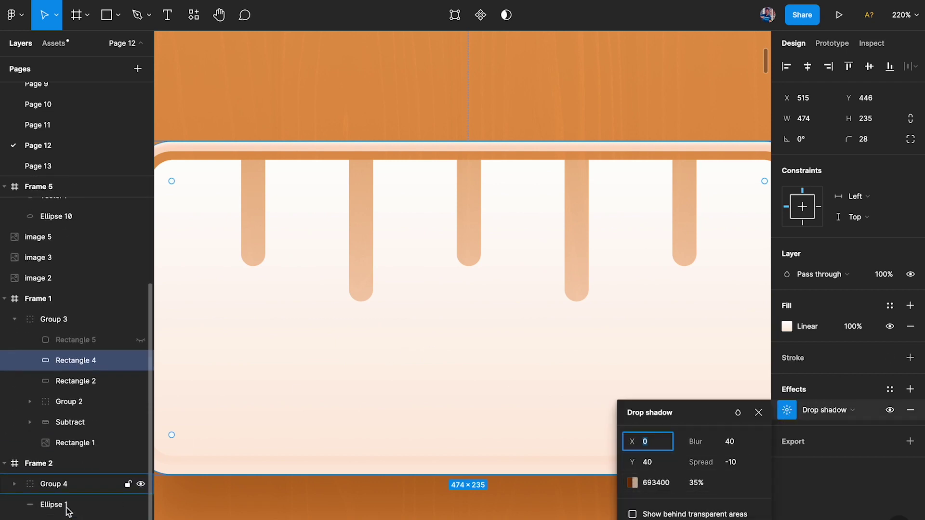
pyautogui.click(68, 441)
pyautogui.click(68, 428)
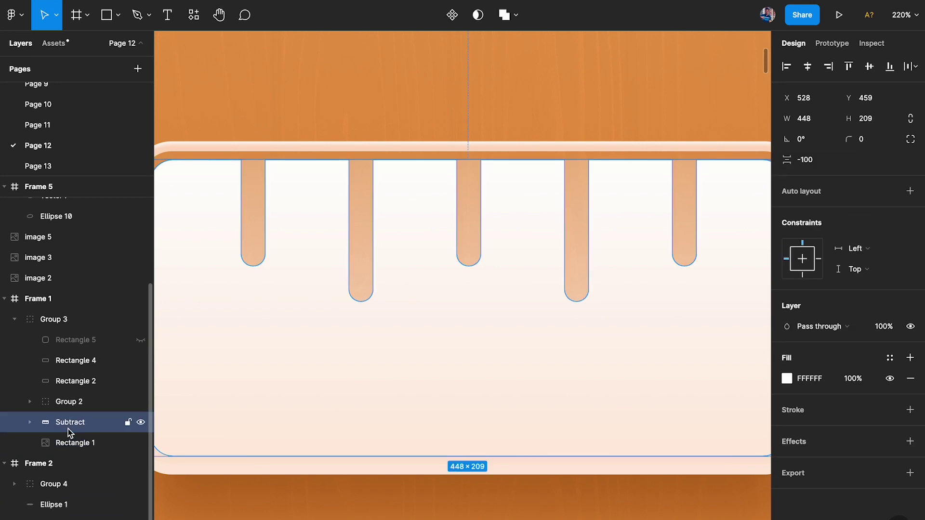
pyautogui.click(68, 407)
pyautogui.click(66, 387)
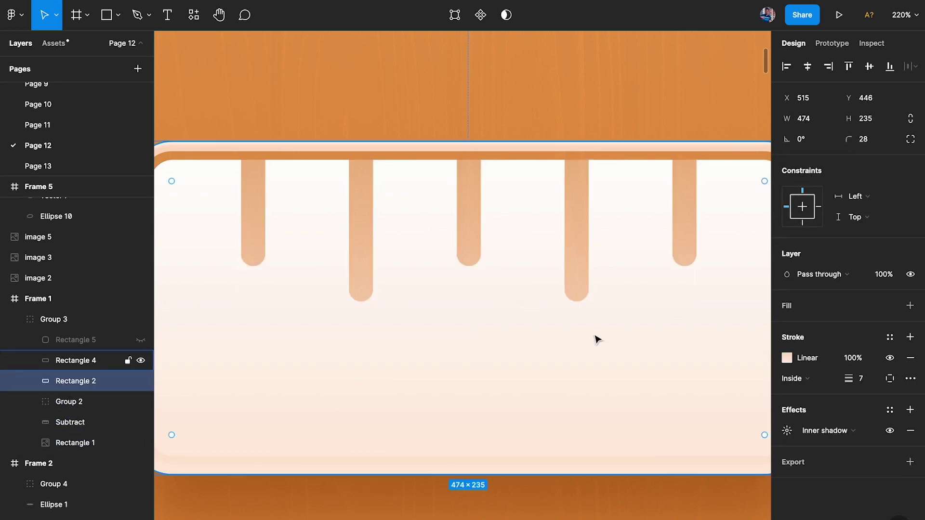
pyautogui.click(786, 430)
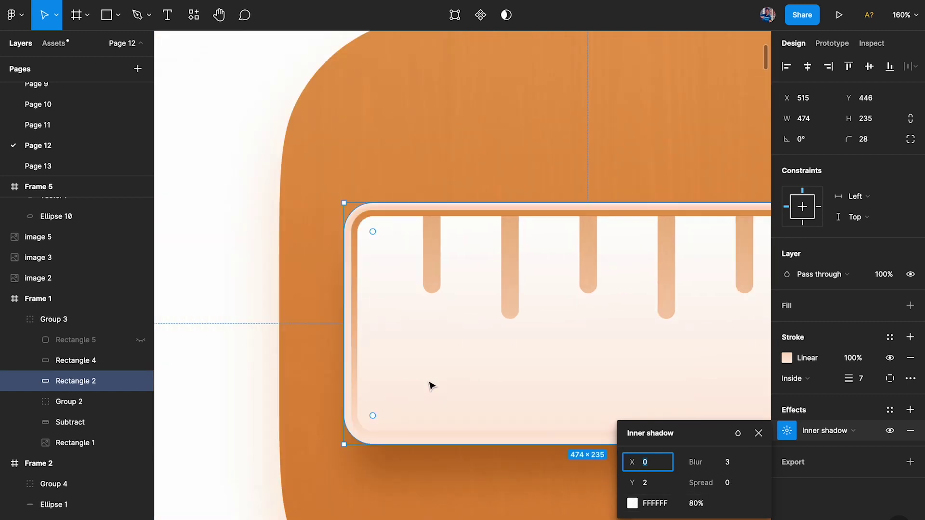
# Set the Y offset of Rectangle 14's inner shadow to 2 and compare the outline with the reference border.
pyautogui.scroll(-10, 429, 384)
pyautogui.scroll(5, 447, 386)
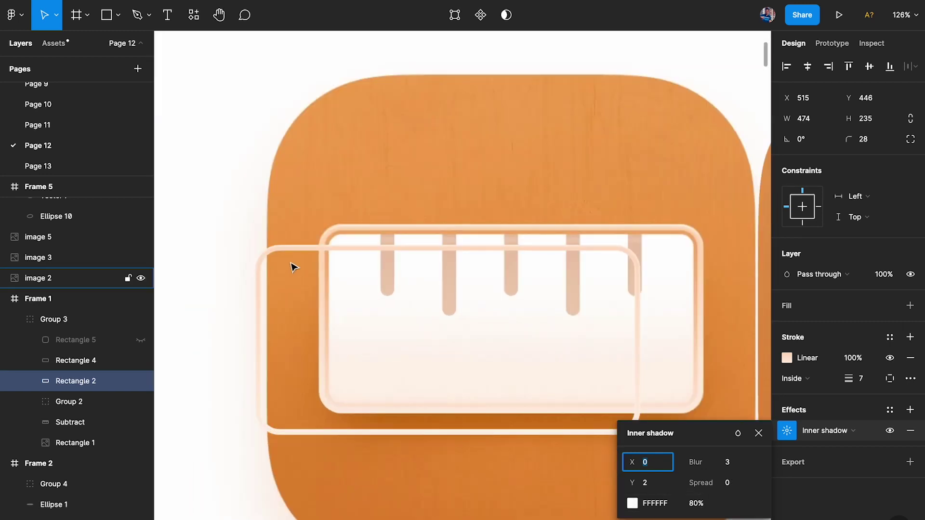
pyautogui.click(262, 267)
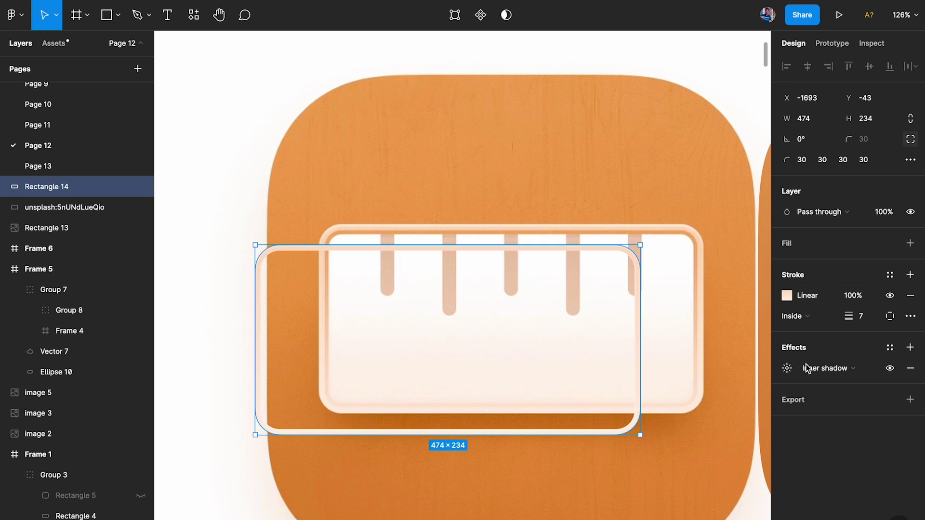
pyautogui.click(647, 421)
pyautogui.write('2')
pyautogui.press('Return')
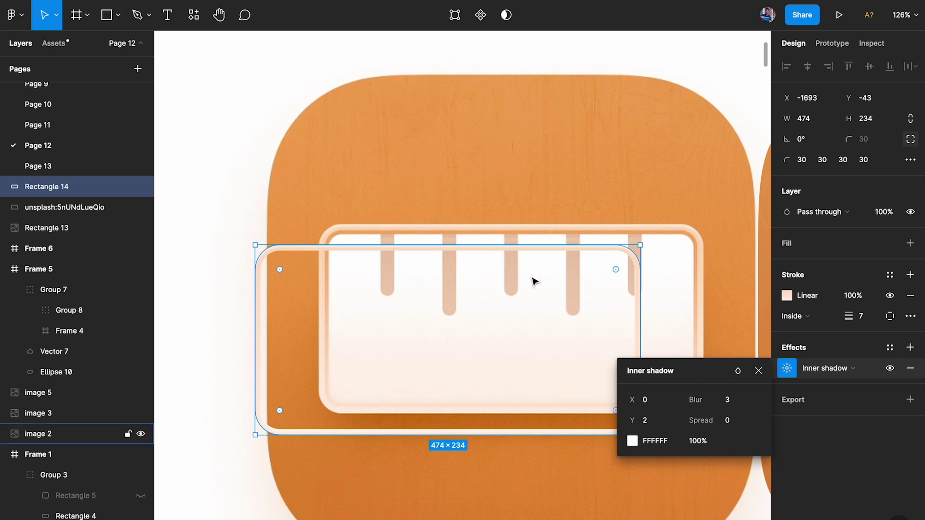
pyautogui.scroll(5, 534, 260)
pyautogui.click(542, 203)
pyautogui.scroll(-4, 501, 207)
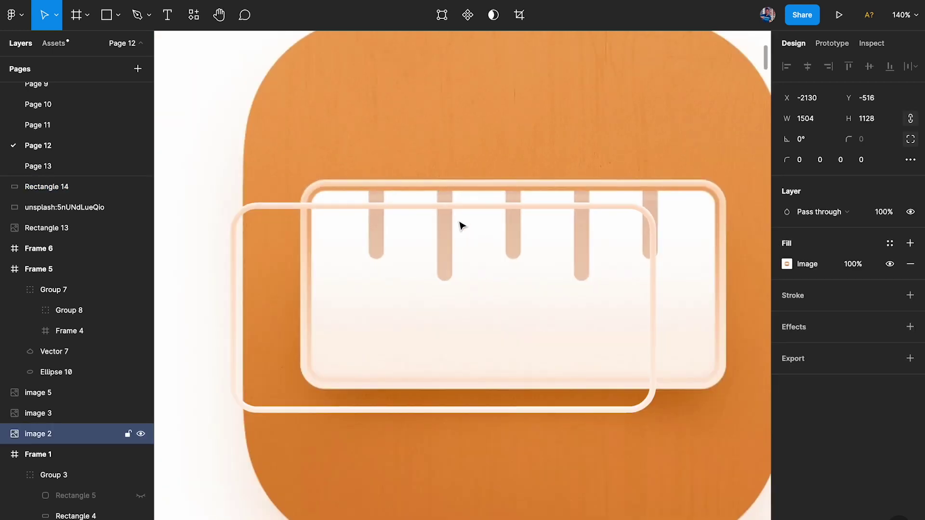
# Move Rectangle 14 down off the reference ruler's upper half and draw a rectangle about 40 by 31 in its upper-left inner corner.
pyautogui.click(456, 209)
pyautogui.moveTo(442, 220); pyautogui.dragTo(403, 365)
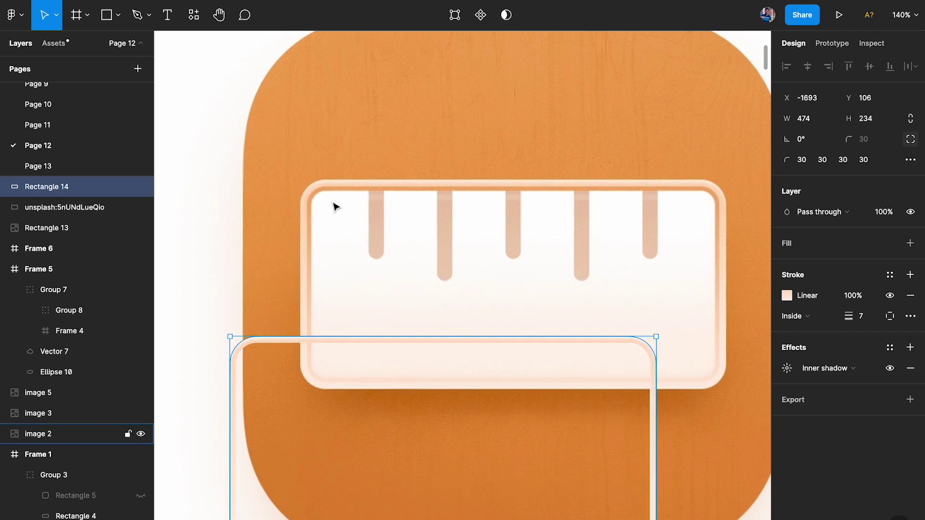
pyautogui.scroll(8, 335, 204)
pyautogui.press('r')
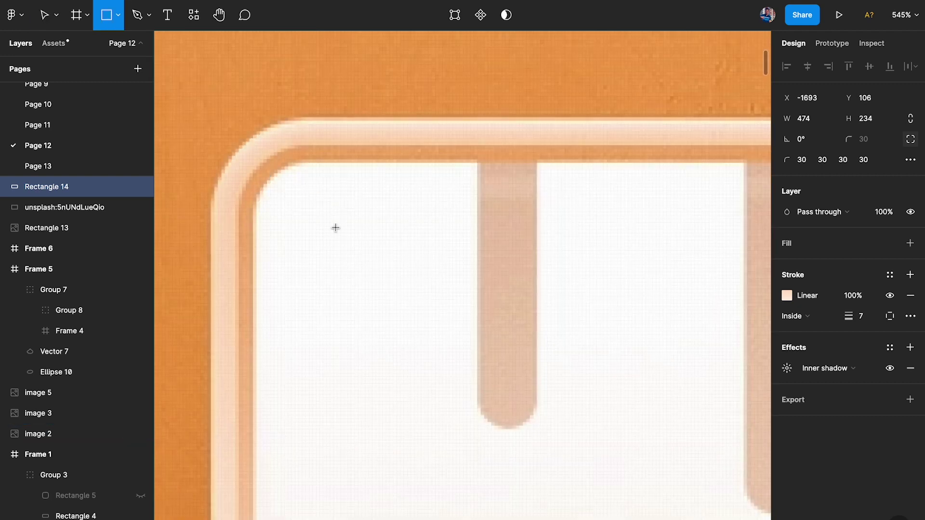
pyautogui.moveTo(270, 177); pyautogui.dragTo(410, 286)
# Nudge the new rectangle to X -1603, Y -56 so its corner meets the edges of the reference ruler's white face.
pyautogui.press('Up')
pyautogui.press('Up')
pyautogui.press('Up')
pyautogui.press('Up')
pyautogui.press('Up')
pyautogui.press('Up')
pyautogui.press('Left')
pyautogui.press('Left')
pyautogui.press('Left')
pyautogui.press('Up')
pyautogui.press('Left')
pyautogui.press('Left')
pyautogui.press('Left')
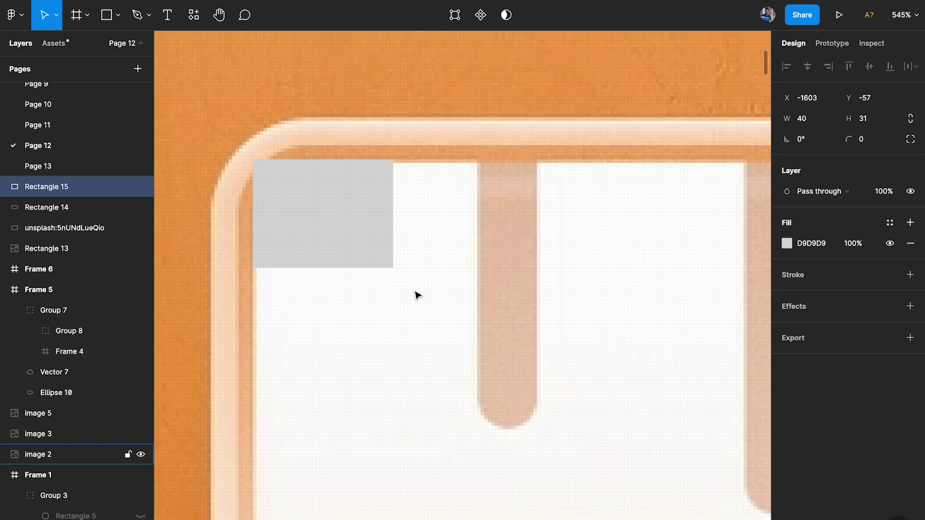
pyautogui.press('Down')
pyautogui.scroll(-10, 415, 293)
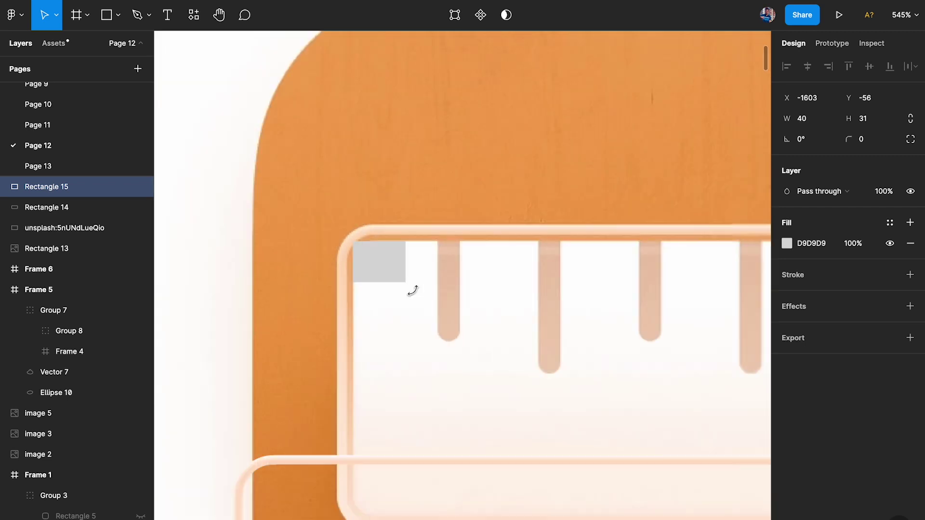
# Widen Rectangle 15 to 450 so it spans the reference ruler's white face.
pyautogui.moveTo(329, 249); pyautogui.dragTo(623, 261)
pyautogui.scroll(5, 681, 249)
pyautogui.scroll(-3, 624, 262)
pyautogui.scroll(-6, 623, 262)
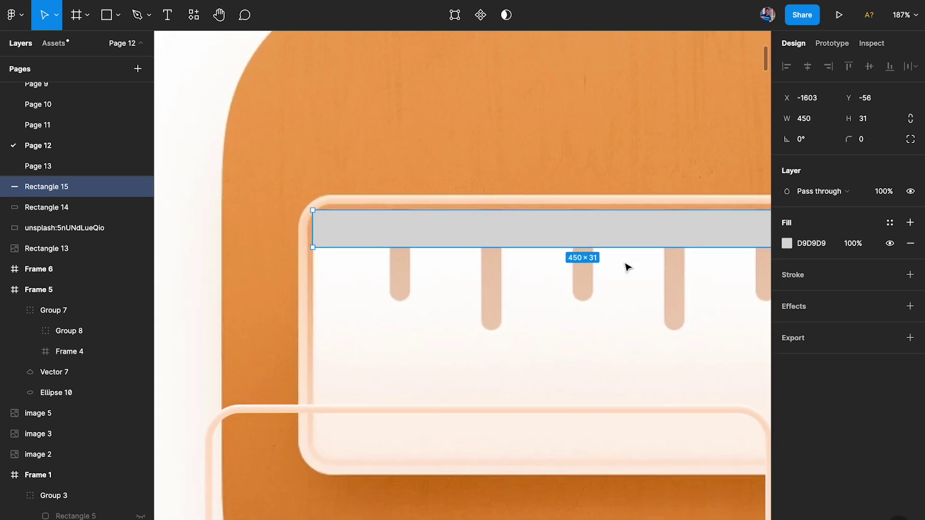
# Place Rectangle 14 over the reference ruler's outer border at X -1615, Y -69.
pyautogui.click(340, 408)
pyautogui.scroll(-4, 331, 415)
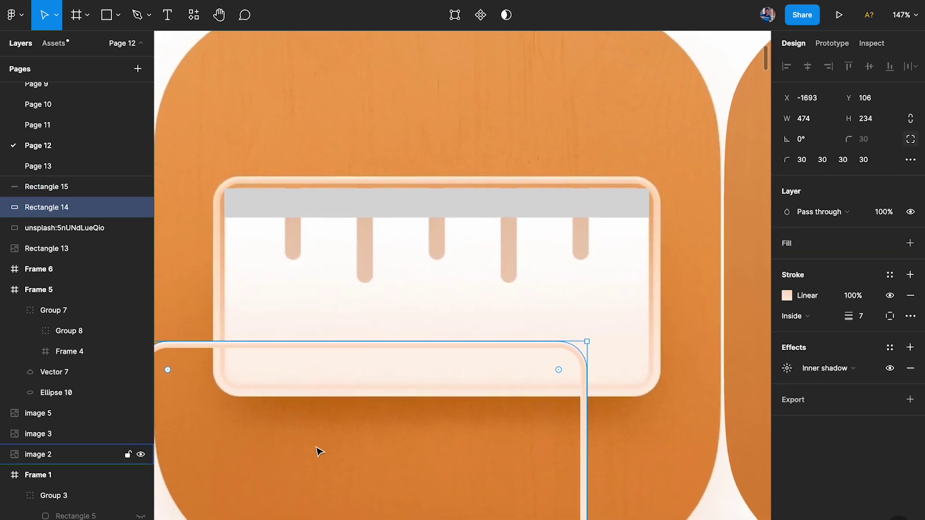
pyautogui.moveTo(318, 450); pyautogui.dragTo(375, 313)
pyautogui.scroll(7, 299, 252)
# Move Rectangle 15 up to Y -57 and check its spacing from Rectangle 14 on the upper, left and right sides.
pyautogui.click(334, 252)
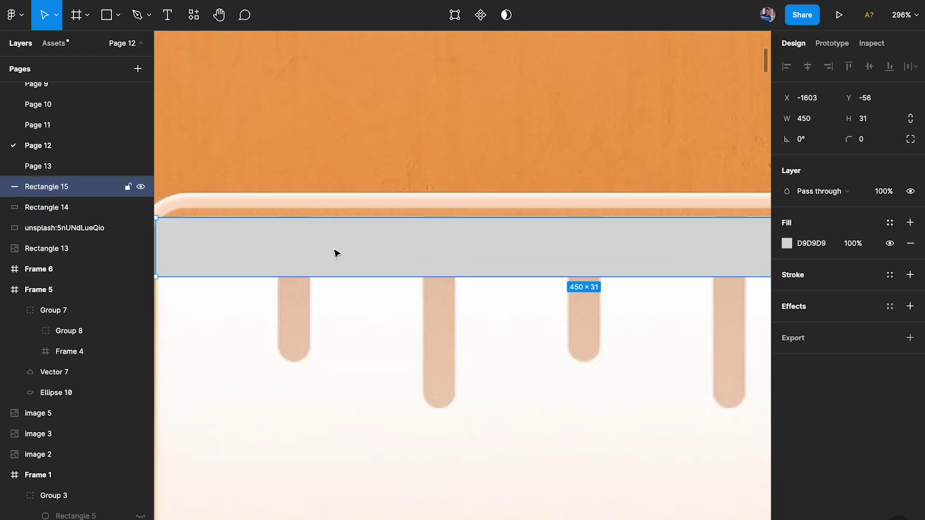
pyautogui.scroll(5, 324, 252)
pyautogui.press('alt')
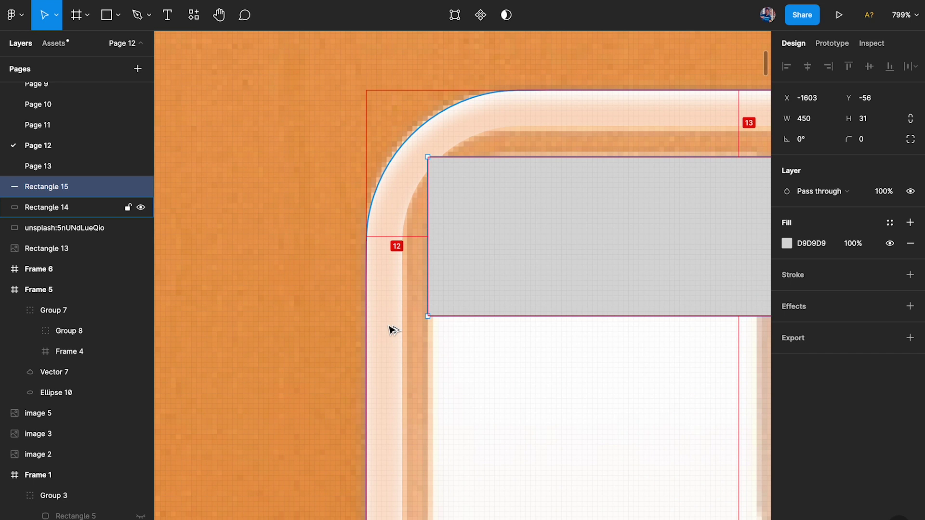
pyautogui.press('Up')
pyautogui.hscroll(5, 683, 138)
pyautogui.scroll(-2, 682, 138)
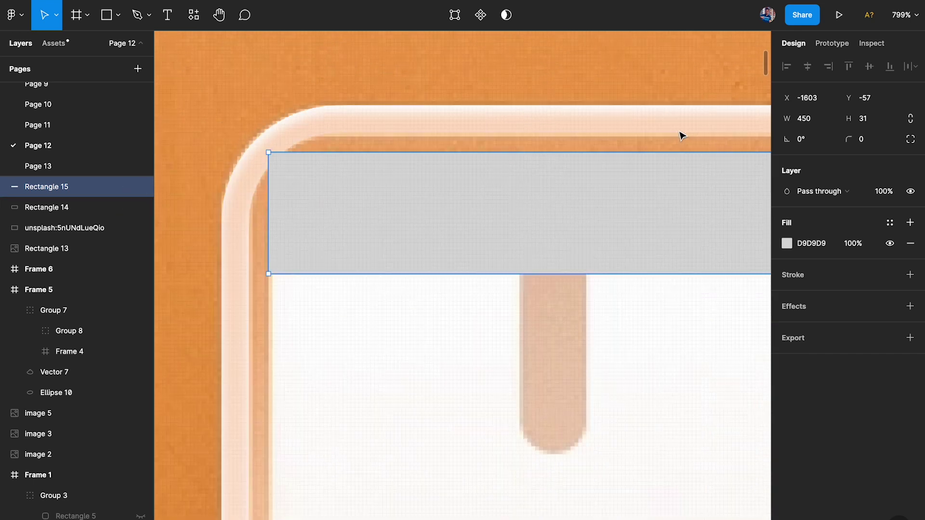
pyautogui.scroll(-3, 682, 136)
pyautogui.hscroll(5, 683, 173)
pyautogui.hscroll(3, 448, 289)
pyautogui.scroll(2, 567, 264)
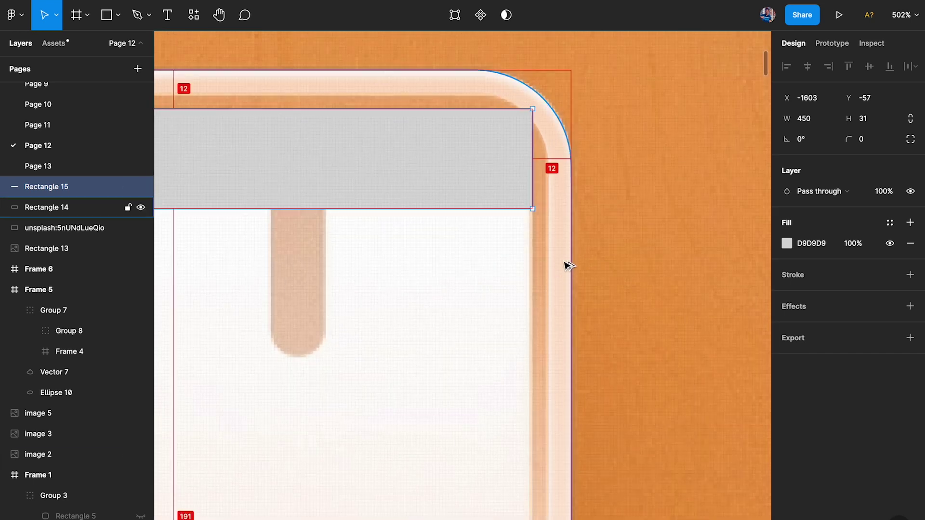
# Extend Rectangle 15 downward to a height of 210 so it covers the ruler's whole inner face.
pyautogui.scroll(-5, 577, 178)
pyautogui.moveTo(560, 159); pyautogui.dragTo(564, 311)
pyautogui.scroll(5, 562, 295)
pyautogui.hotkey('ctrl', 'Down')
pyautogui.hotkey('ctrl', 'Down')
pyautogui.hotkey('ctrl', 'Down')
pyautogui.scroll(-5, 557, 338)
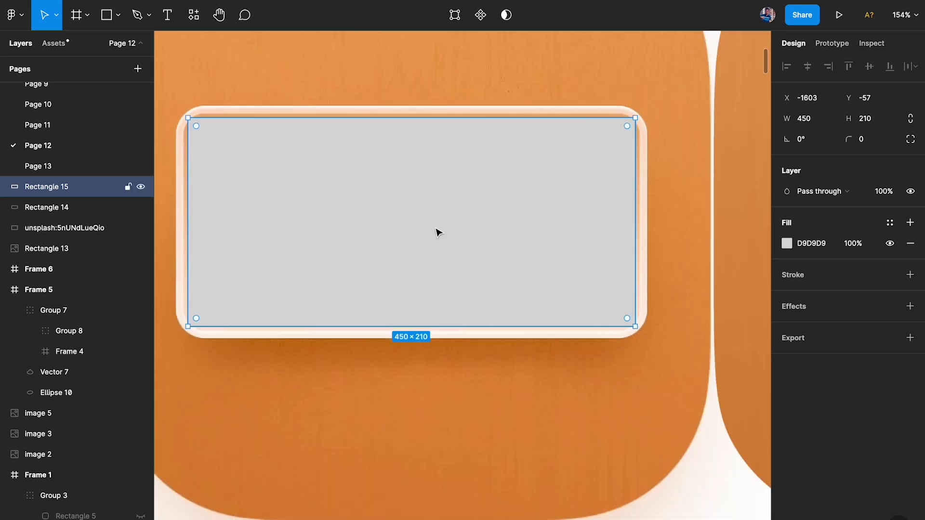
pyautogui.hscroll(-5, 438, 231)
pyautogui.scroll(2, 438, 232)
pyautogui.moveTo(456, 226); pyautogui.dragTo(456, 291)
pyautogui.click(341, 200)
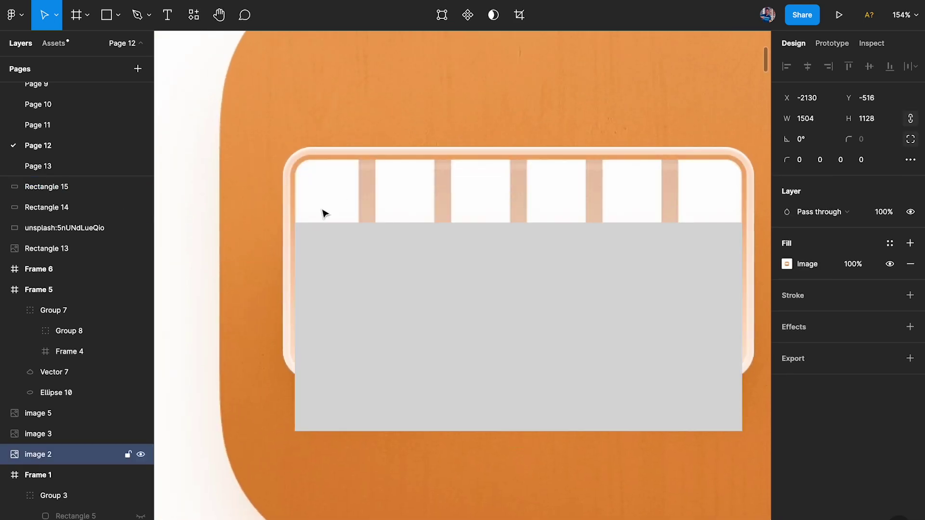
pyautogui.scroll(3, 340, 200)
pyautogui.click(346, 253)
pyautogui.moveTo(350, 257); pyautogui.dragTo(351, 192)
pyautogui.hotkey('ctrl', 'z')
pyautogui.click(500, 201)
pyautogui.hotkey('ctrl', 'z')
pyautogui.hotkey('ctrl', 'z')
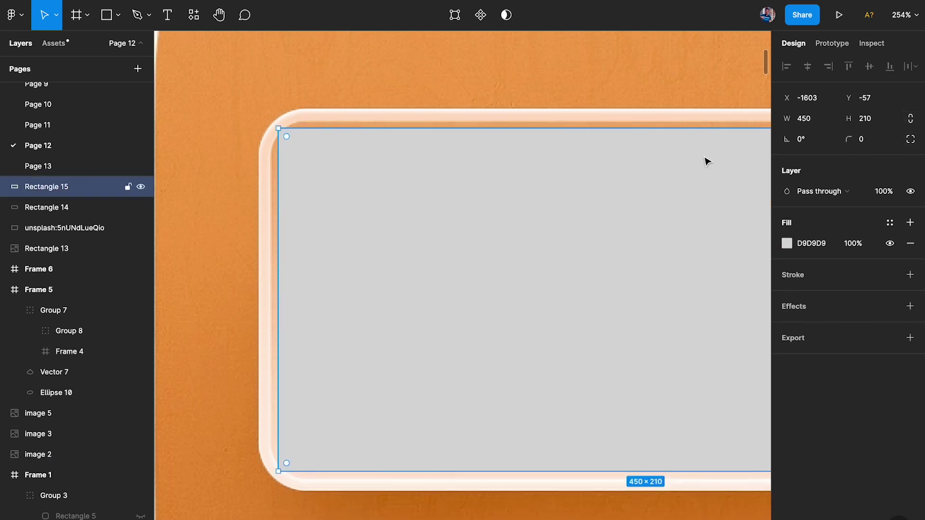
# Round Rectangle 15's corners with a radius of 18 to match the ruler's inner face.
pyautogui.scroll(2, 312, 143)
pyautogui.write('30')
pyautogui.press('Return')
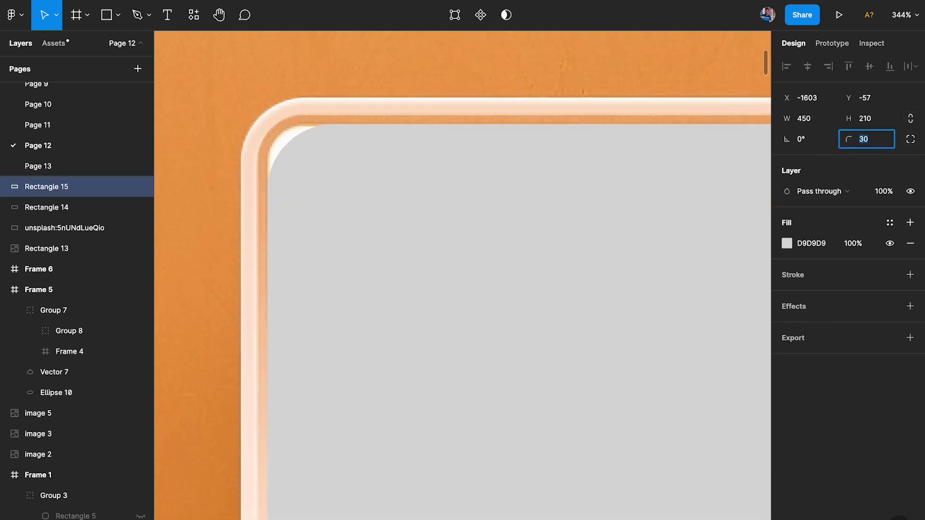
pyautogui.press('Down')
pyautogui.press('Down')
pyautogui.press('Down')
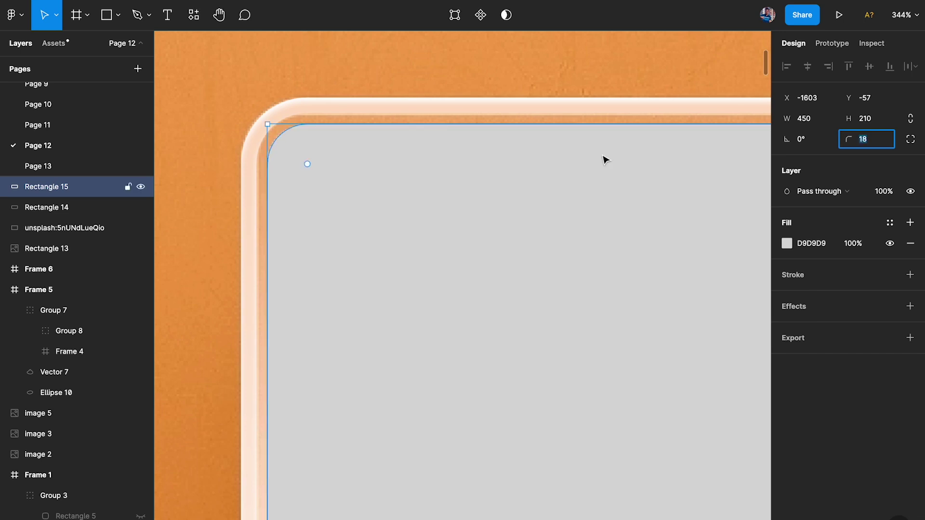
# Set the corner smoothing of Rectangle 14 to 0%.
pyautogui.click(496, 116)
pyautogui.click(910, 161)
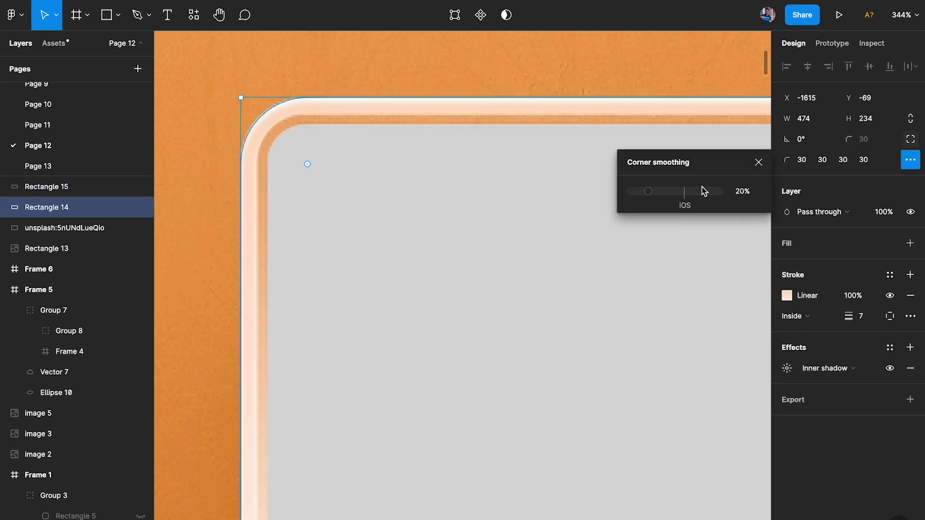
pyautogui.click(534, 227)
pyautogui.click(573, 113)
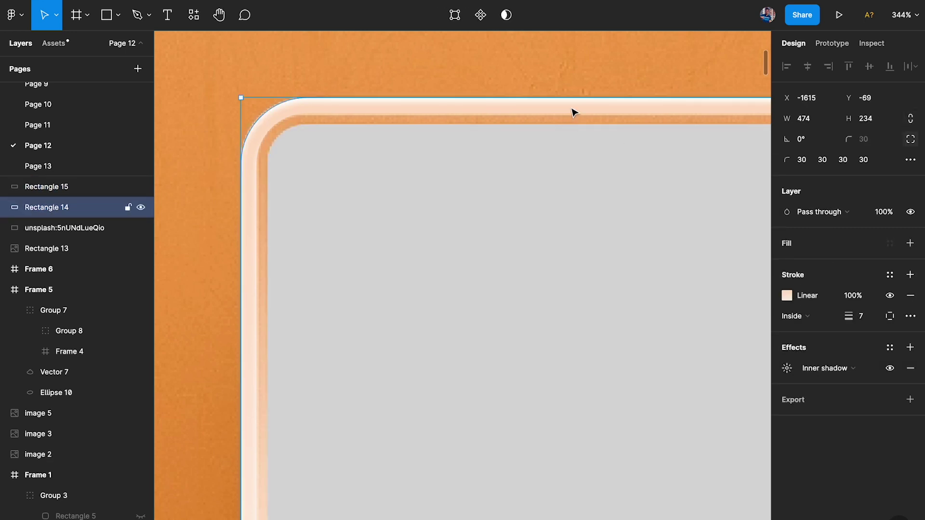
pyautogui.click(911, 161)
pyautogui.click(745, 192)
pyautogui.write('0')
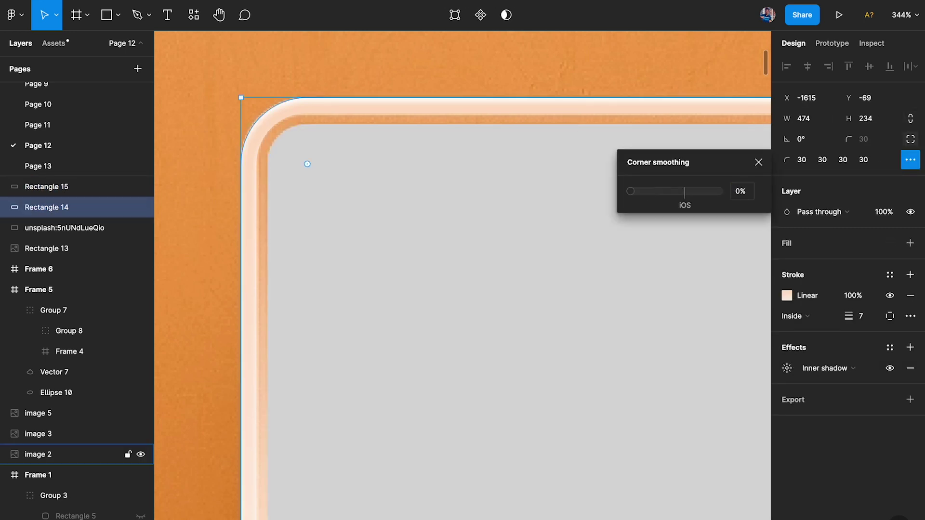
pyautogui.click(505, 184)
# Move Rectangle 15 down to expose the reference face and fill it with the sampled near-white FFFDFE.
pyautogui.click(506, 76)
pyautogui.click(606, 166)
pyautogui.moveTo(448, 194); pyautogui.dragTo(443, 346)
pyautogui.press('i')
pyautogui.click(346, 249)
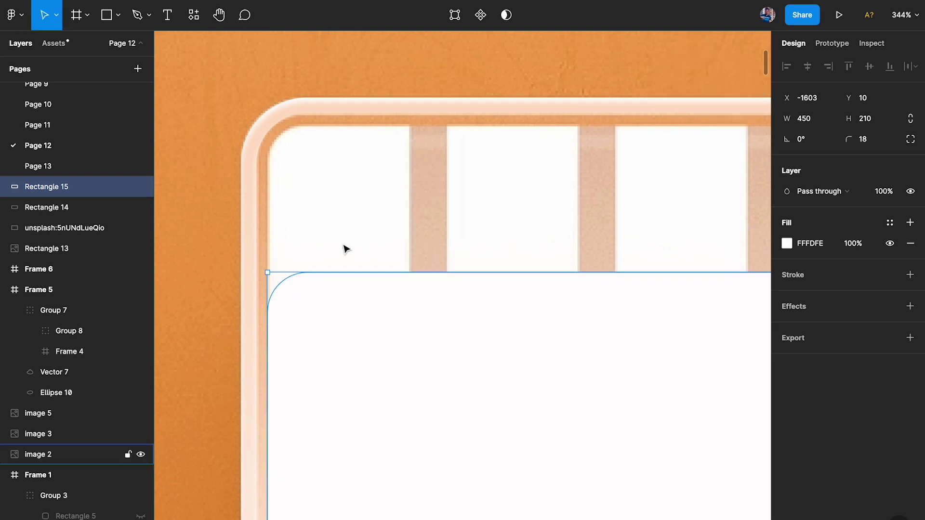
# Move Rectangle 15 back inside the ruler outline at X -1603, Y -57.
pyautogui.scroll(-5, 346, 249)
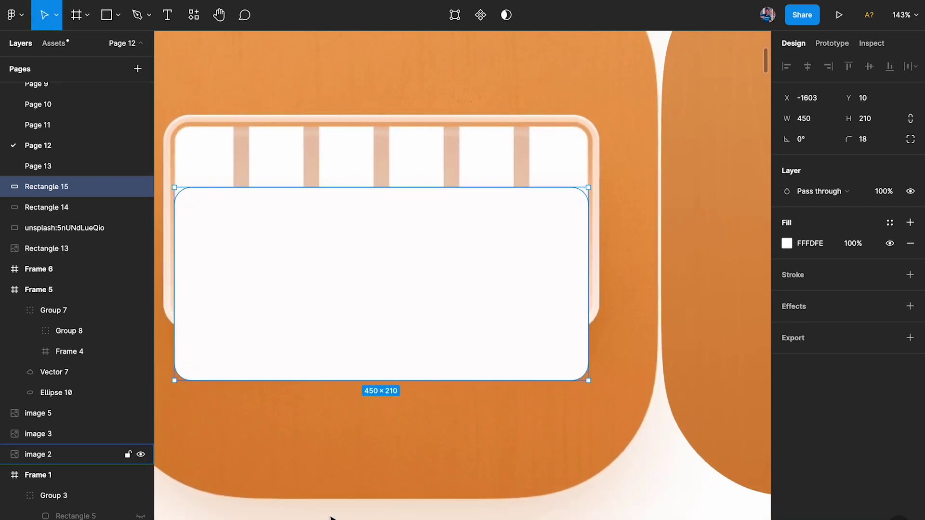
pyautogui.hscroll(-3, 351, 244)
pyautogui.moveTo(351, 244); pyautogui.dragTo(396, 118)
pyautogui.hotkey('ctrl', 'z')
pyautogui.hotkey('ctrl', 'shift', 'z')
pyautogui.moveTo(342, 175); pyautogui.dragTo(512, 177)
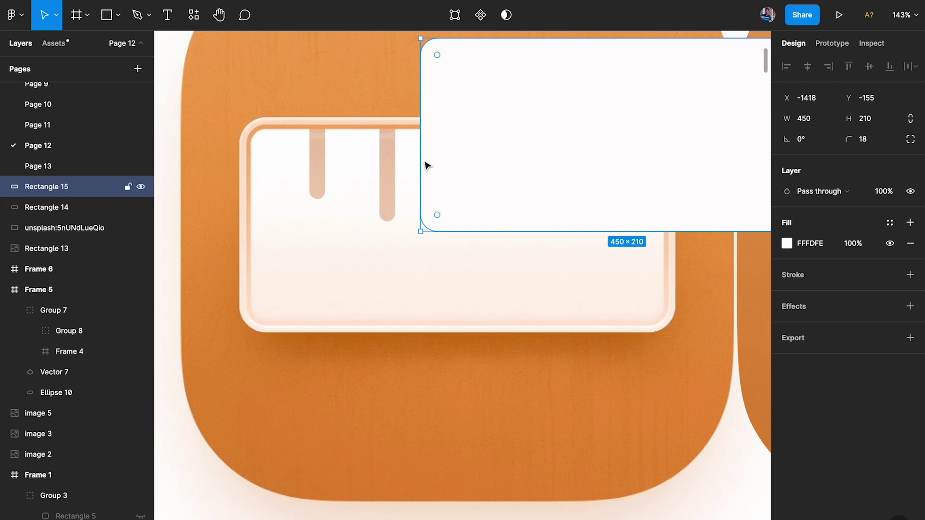
pyautogui.hotkey('ctrl', 'z')
pyautogui.moveTo(511, 124); pyautogui.dragTo(517, 213)
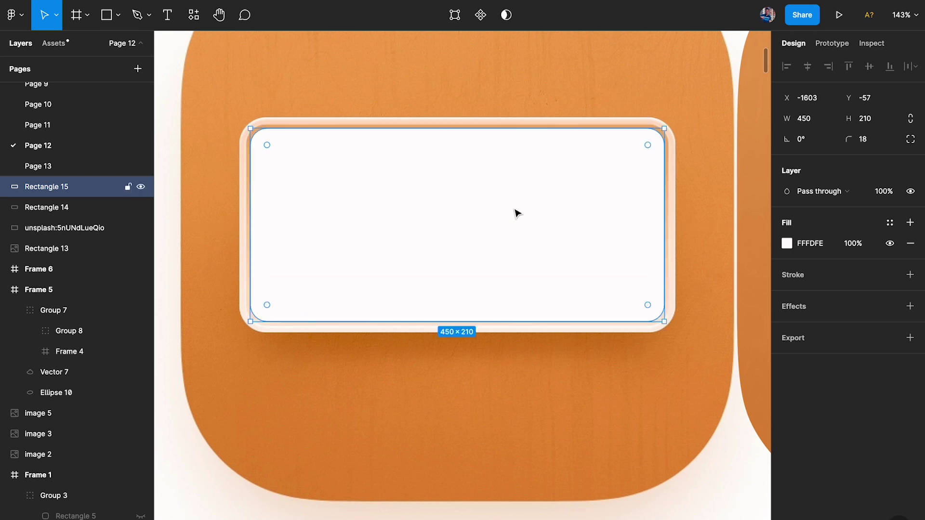
# Move Rectangle 14 and Rectangle 15 together sideways off the reference ruler's face, placing Rectangle 14 at X -1344, Y -69.
pyautogui.keyDown('ctrl'); pyautogui.scroll(-5, 425, 161); pyautogui.keyUp('ctrl')
pyautogui.keyDown('ctrl'); pyautogui.scroll(8, 357, 147); pyautogui.keyUp('ctrl')
pyautogui.keyDown('shift'); pyautogui.click(357, 147); pyautogui.keyUp('shift')
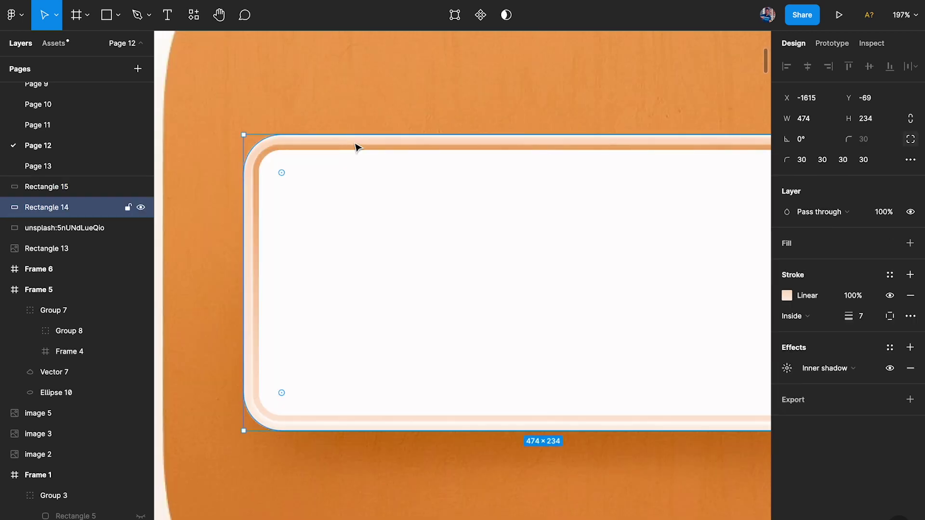
pyautogui.keyDown('ctrl'); pyautogui.scroll(-5, 364, 218); pyautogui.keyUp('ctrl')
pyautogui.moveTo(368, 214); pyautogui.dragTo(514, 217)
pyautogui.keyDown('ctrl'); pyautogui.scroll(5, 512, 216); pyautogui.keyUp('ctrl')
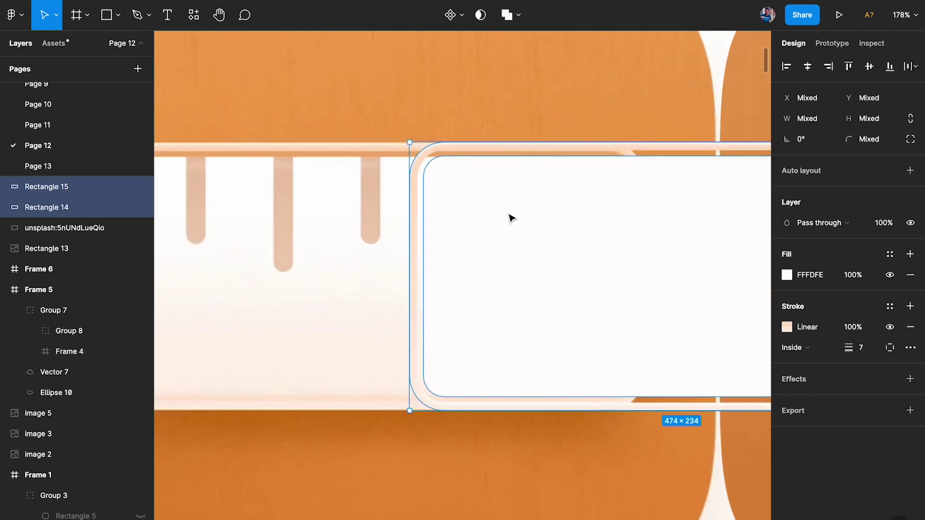
pyautogui.hscroll(-2, 510, 217)
# Duplicate Rectangle 14 in place at X -1344, Y -69.
pyautogui.click(417, 271)
pyautogui.click(584, 137)
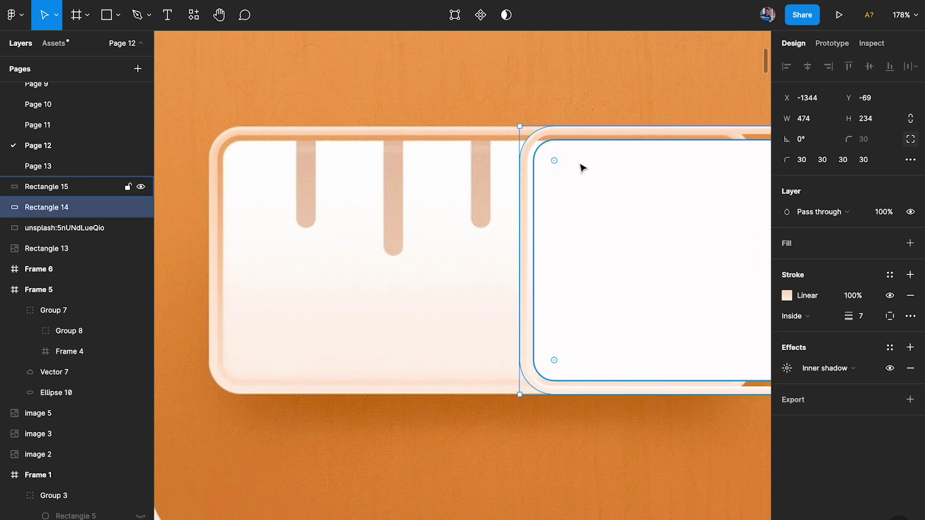
pyautogui.hotkey('ctrl', 'd')
pyautogui.moveTo(609, 137)
pyautogui.mouseDown()
pyautogui.moveTo(441, 122)
pyautogui.moveTo(405, 93)
pyautogui.mouseUp()
pyautogui.hotkey('ctrl', 'z')
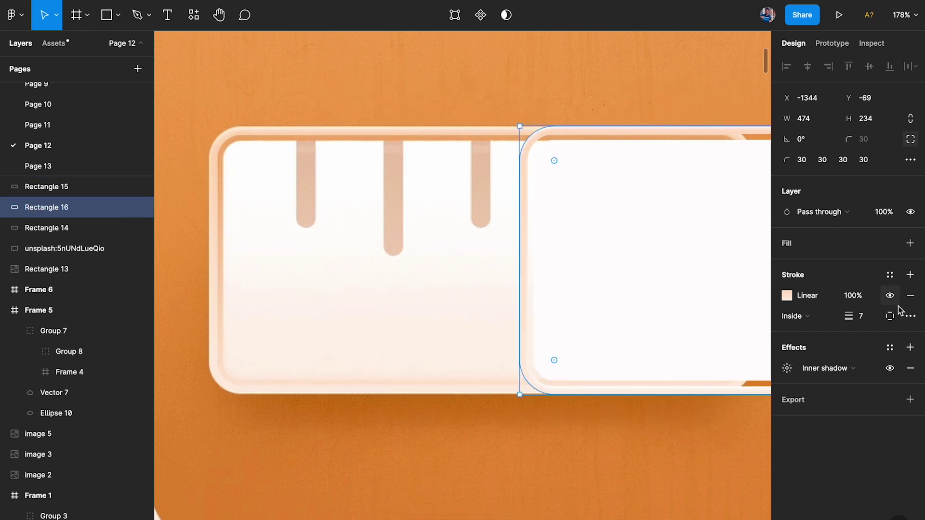
# Remove the stroke and inner shadow from the duplicated outline and give it a solid D9D9D9 fill.
pyautogui.click(910, 296)
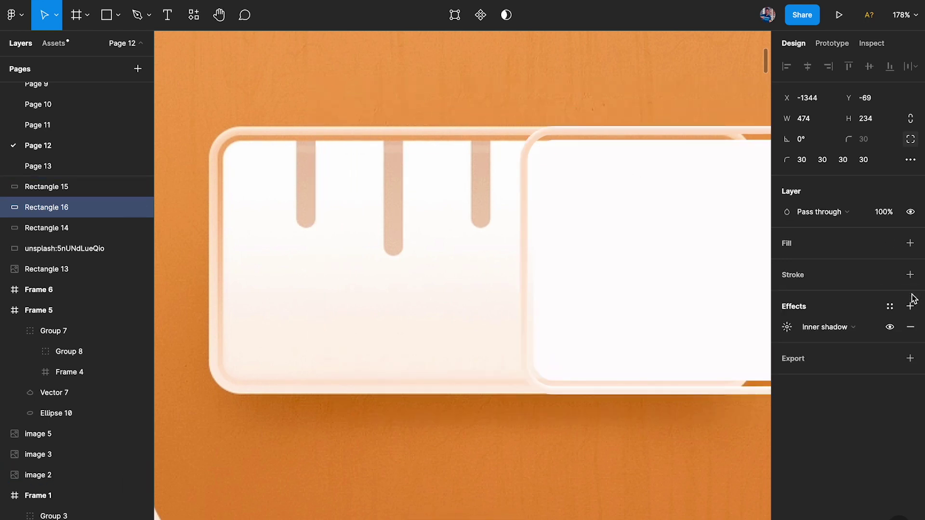
pyautogui.hotkey('ctrl', 'z')
pyautogui.click(910, 296)
pyautogui.click(910, 326)
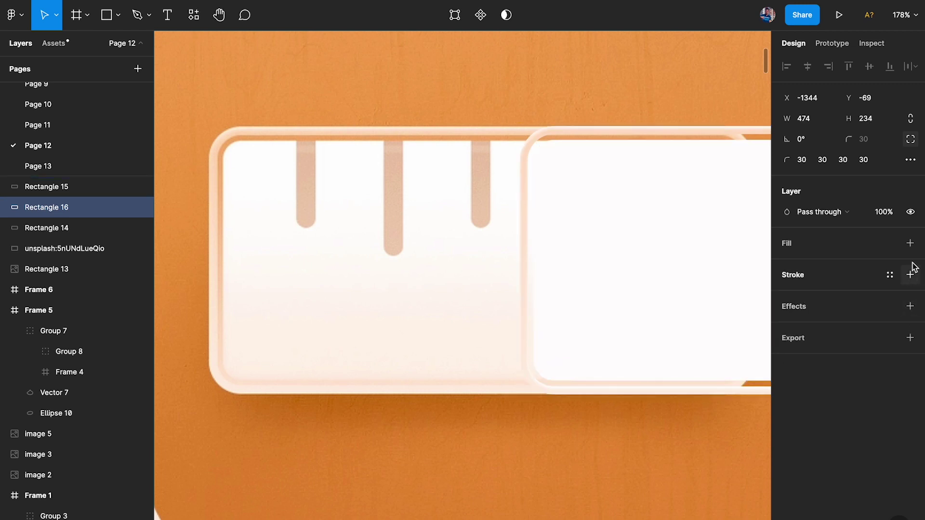
pyautogui.click(910, 242)
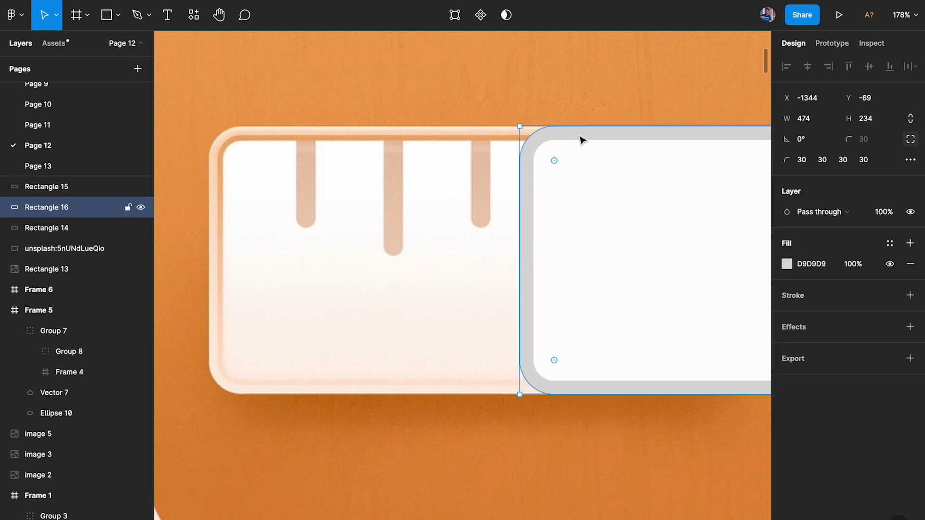
# Bring the grey Rectangle 16 in front of Rectangle 15 and keep it selected.
pyautogui.moveTo(522, 130); pyautogui.dragTo(419, 107)
pyautogui.hotkey('ctrl', 'z')
pyautogui.click(611, 183)
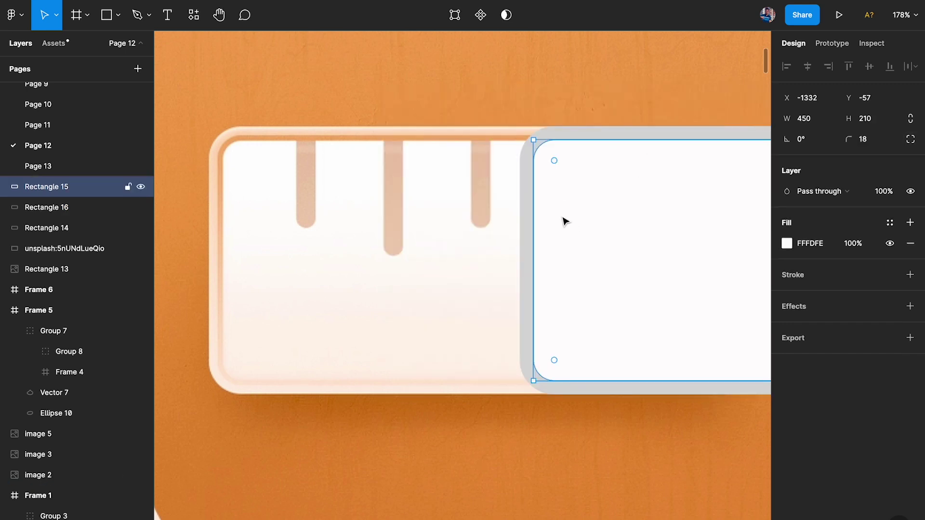
pyautogui.hscroll(2, 565, 222)
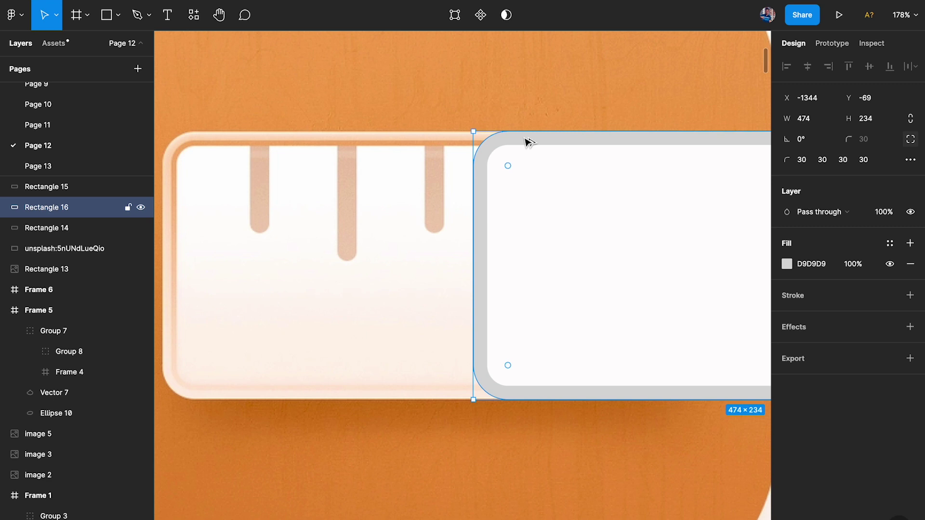
pyautogui.hotkey('ctrl', ']')
pyautogui.hscroll(-2, 456, 204)
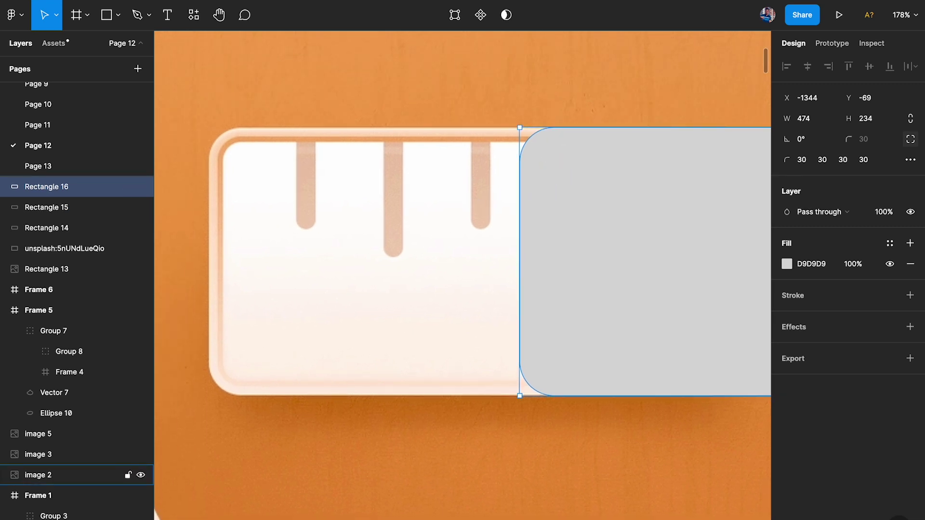
pyautogui.rightClick(469, 64)
pyautogui.click(392, 78)
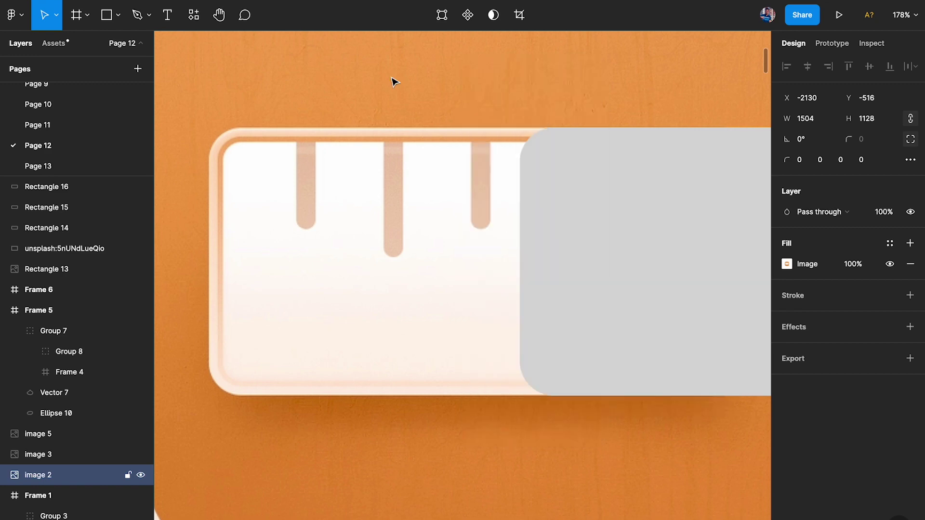
pyautogui.click(570, 223)
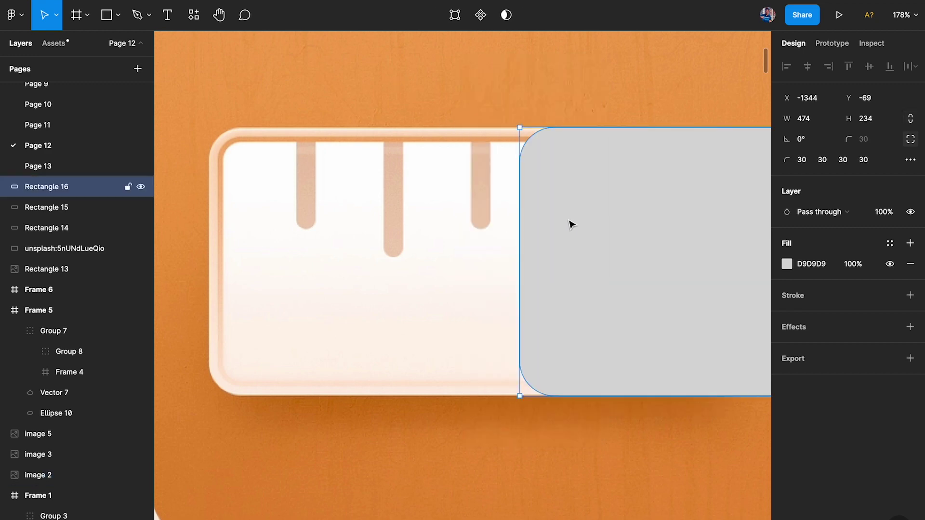
# Change Rectangle 16's fill to a linear gradient with both stops set to FFFFFF at 100% opacity.
pyautogui.click(786, 265)
pyautogui.click(661, 220)
pyautogui.click(655, 235)
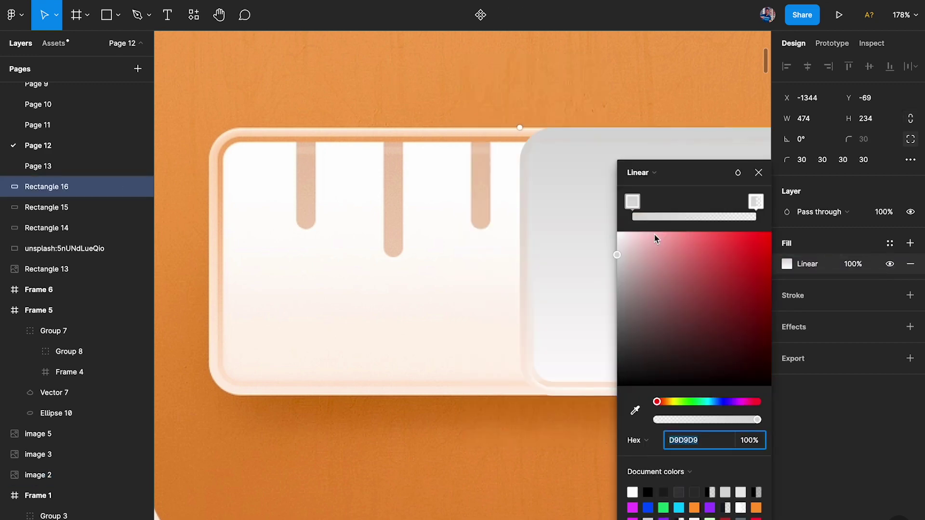
pyautogui.write('FFFFFF')
pyautogui.press('Return')
pyautogui.click(755, 201)
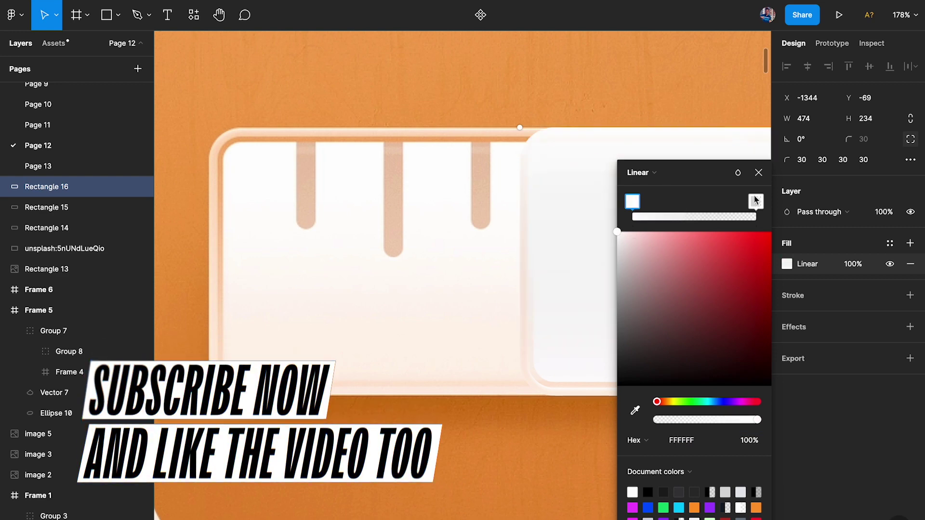
pyautogui.click(681, 440)
pyautogui.write('FFFFFF')
pyautogui.press('Return')
pyautogui.moveTo(687, 423); pyautogui.dragTo(886, 427)
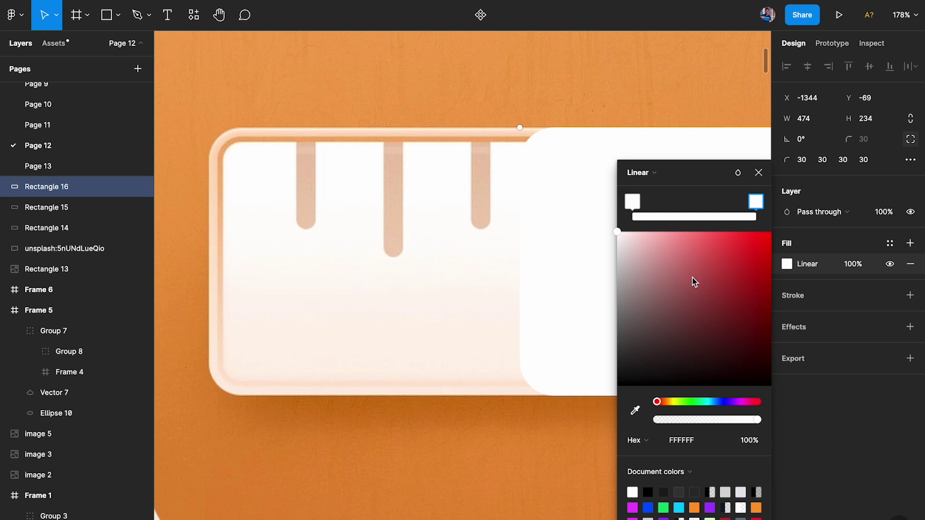
# Set the opacity of the gradient's first white stop to 0%.
pyautogui.click(632, 203)
pyautogui.moveTo(732, 425); pyautogui.dragTo(396, 424)
pyautogui.hscroll(4, 395, 299)
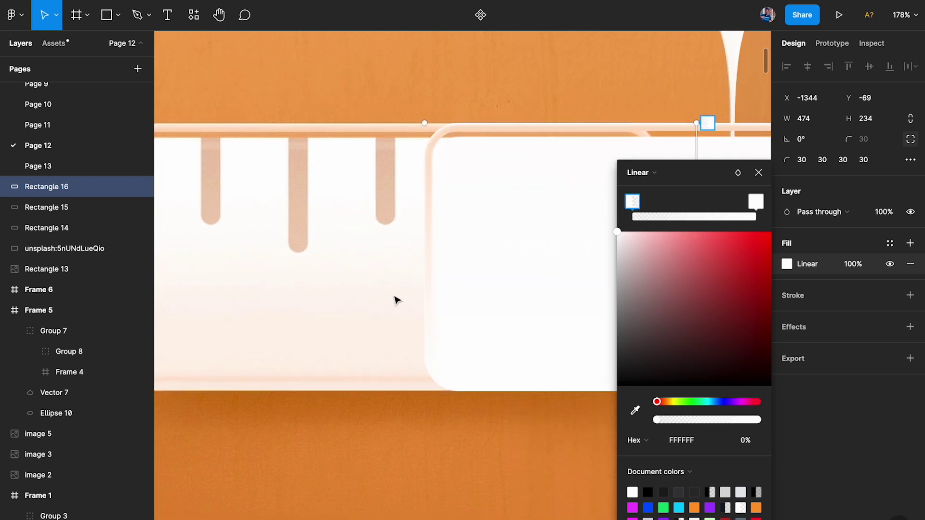
pyautogui.scroll(-1, 431, 340)
pyautogui.hscroll(-5, 430, 340)
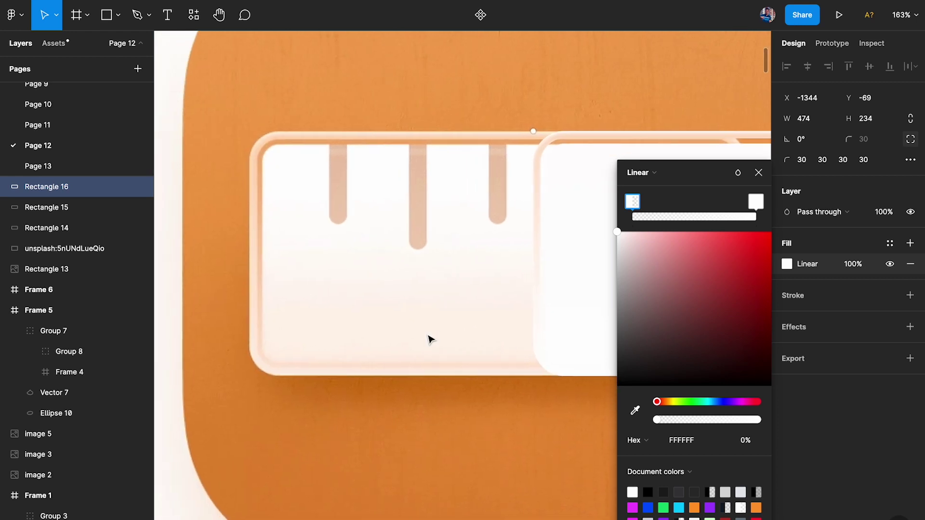
# Try the gradient's white end stop at 70% and 50% opacity and compare it with the reference ruler.
pyautogui.click(756, 201)
pyautogui.click(748, 441)
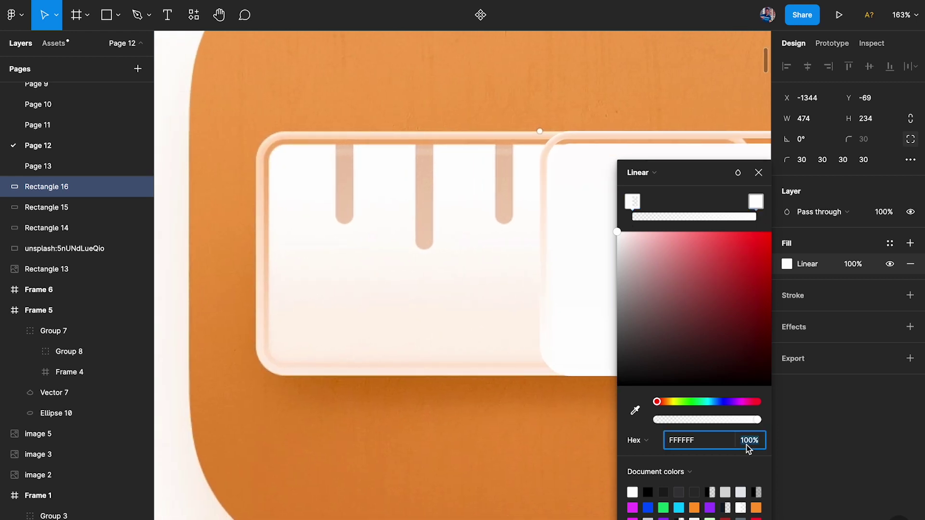
pyautogui.write('70')
pyautogui.press('Return')
pyautogui.write('50')
pyautogui.press('Return')
pyautogui.scroll(-1, 356, 359)
pyautogui.scroll(-1, 357, 358)
pyautogui.scroll(-2, 357, 359)
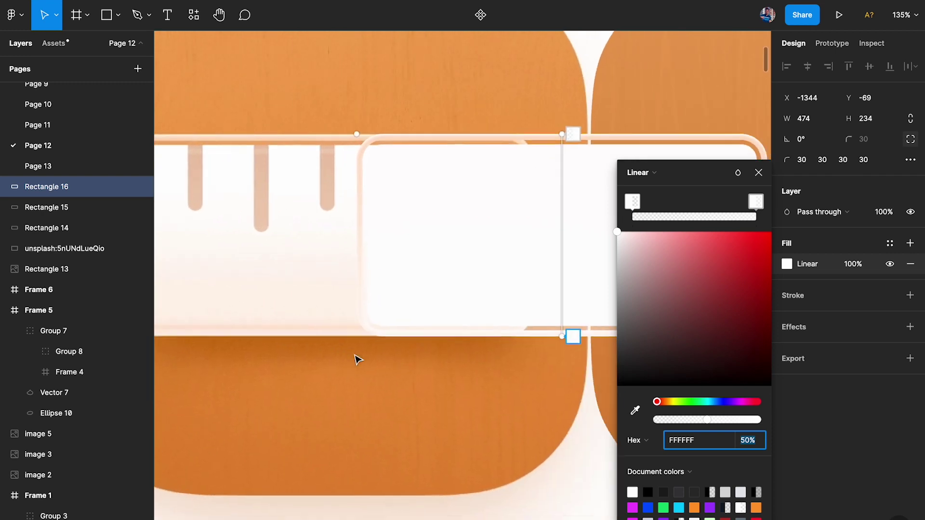
pyautogui.scroll(-1, 412, 330)
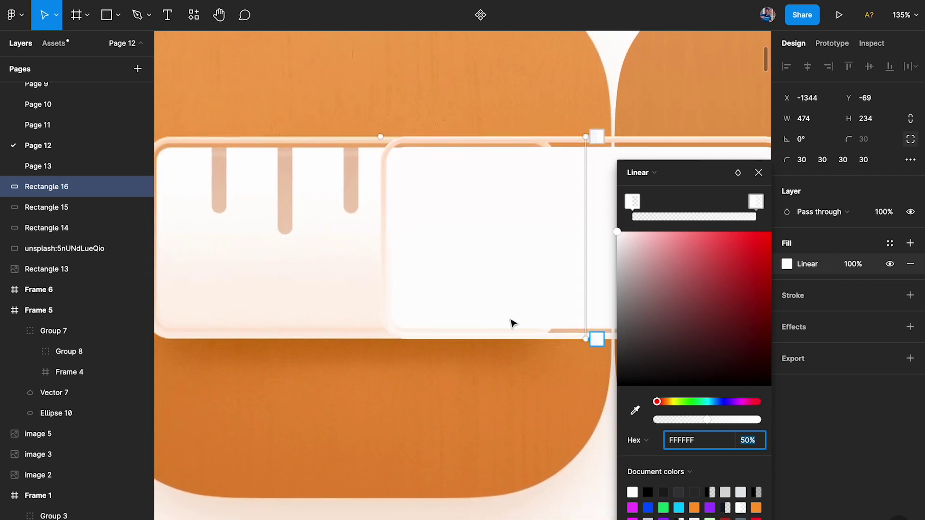
pyautogui.scroll(2, 381, 354)
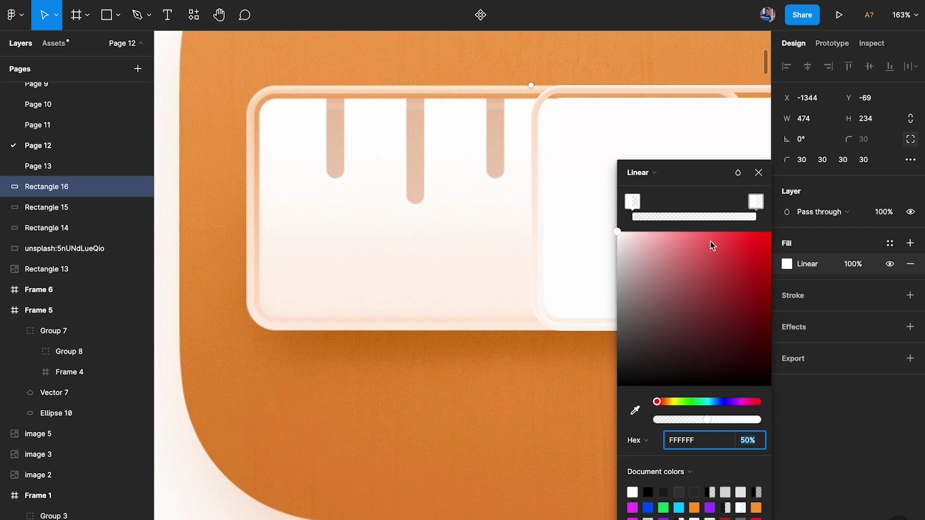
# Recolor the gradient's end stop to FFEEE4 by sampling the lower rim of the reference ruler.
pyautogui.click(756, 203)
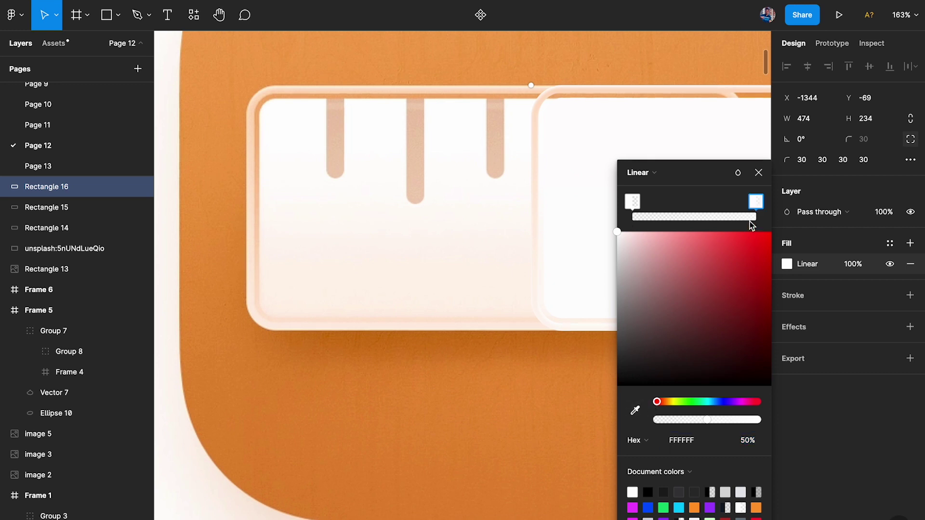
pyautogui.click(636, 412)
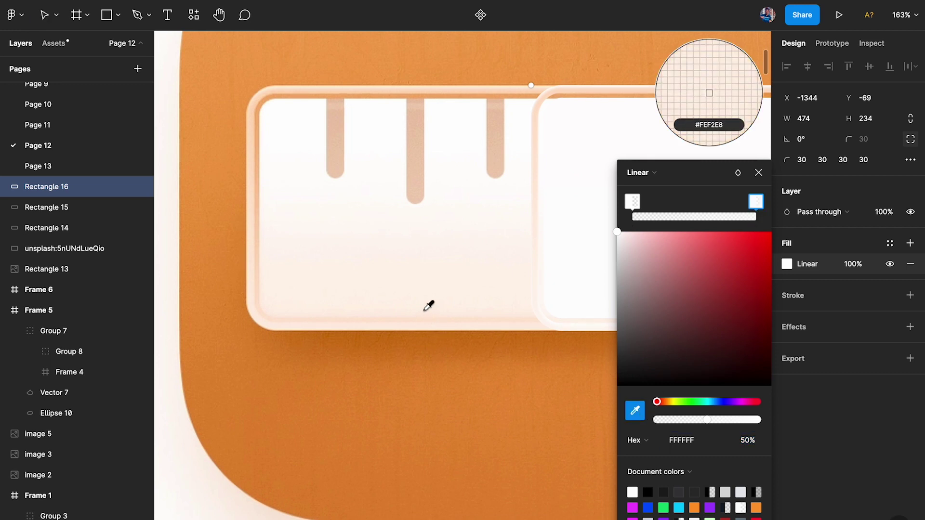
pyautogui.click(425, 326)
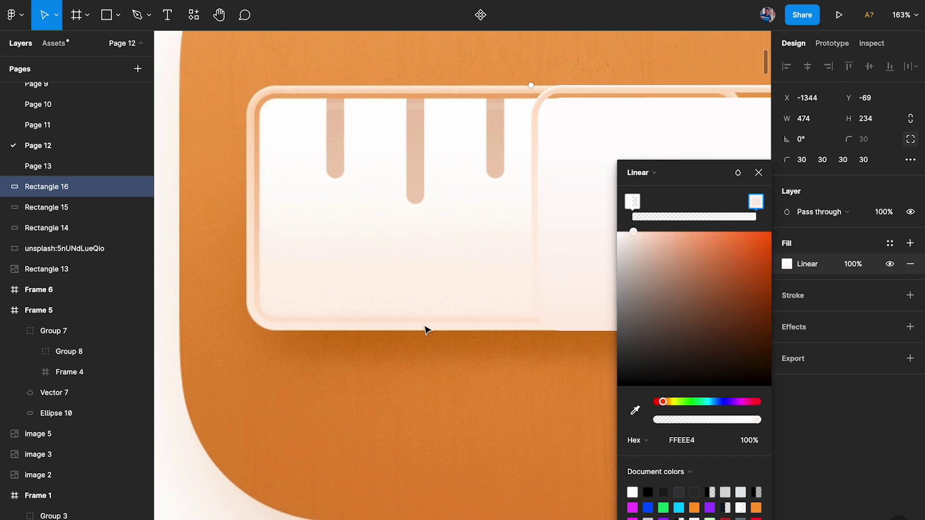
pyautogui.hscroll(3, 549, 269)
pyautogui.scroll(-1, 551, 272)
pyautogui.hscroll(-1, 552, 272)
# Try the FFEEE4 end stop at 80% and 60% opacity and close the fill editor.
pyautogui.click(749, 440)
pyautogui.write('80')
pyautogui.press('Return')
pyautogui.write('60')
pyautogui.press('Return')
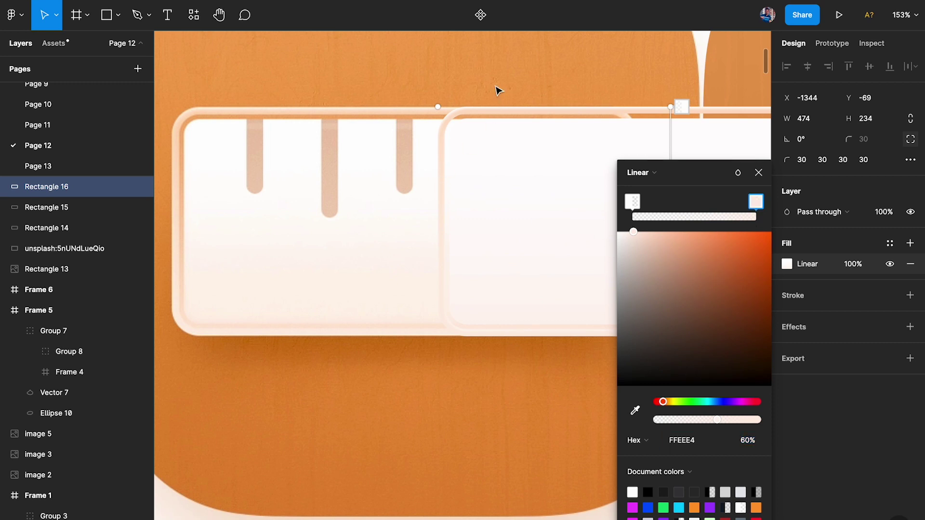
pyautogui.press('Escape')
pyautogui.press('Escape')
# Select Rectangles 14, 15 and 16 and move them straight down to Y 88 to uncover the reference ruler.
pyautogui.click(481, 110)
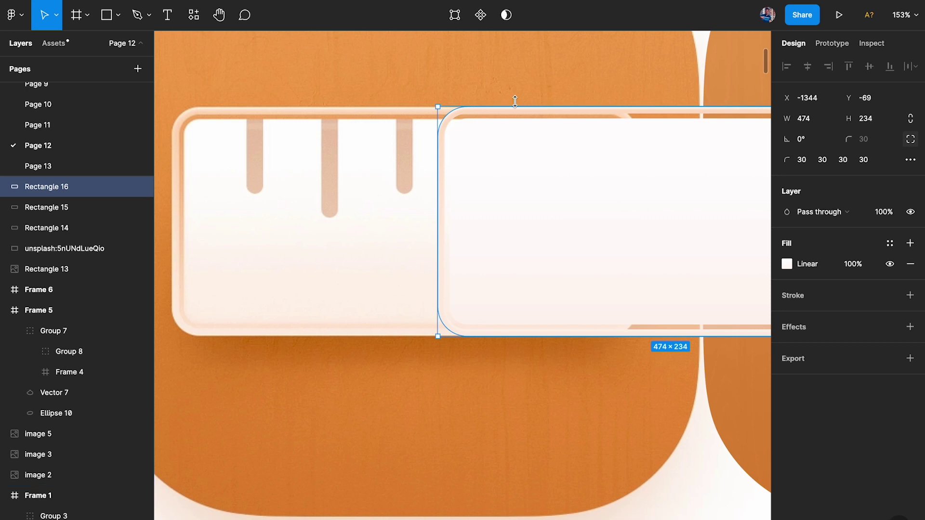
pyautogui.keyDown('shift'); pyautogui.click(63, 212); pyautogui.keyUp('shift')
pyautogui.click(56, 229)
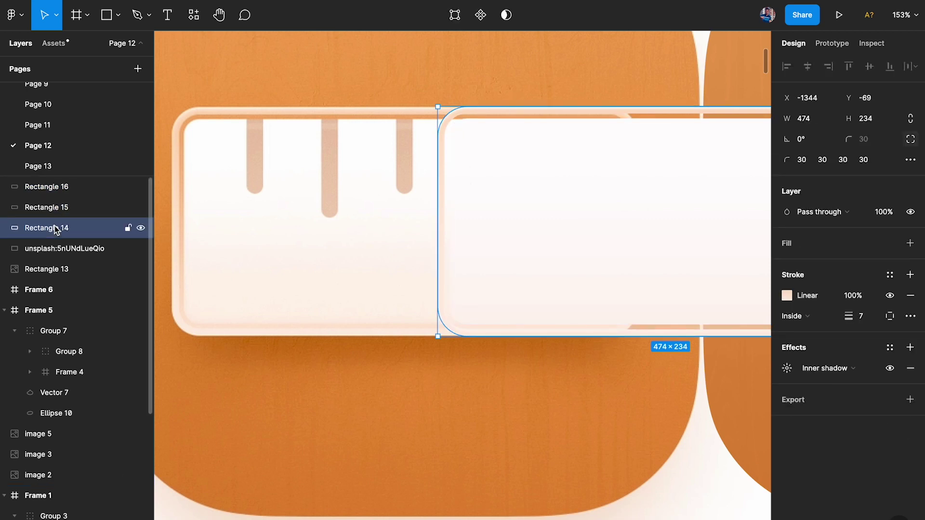
pyautogui.keyDown('shift'); pyautogui.click(98, 187); pyautogui.keyUp('shift')
pyautogui.moveTo(535, 169); pyautogui.dragTo(532, 318)
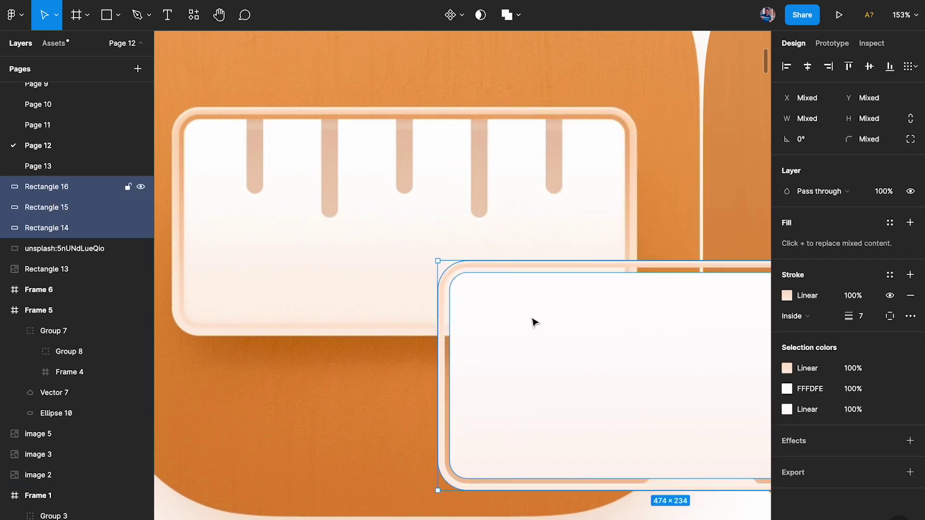
pyautogui.click(349, 455)
# Set the FFEEE4 end stop of Rectangle 16's gradient to 95% opacity.
pyautogui.click(508, 440)
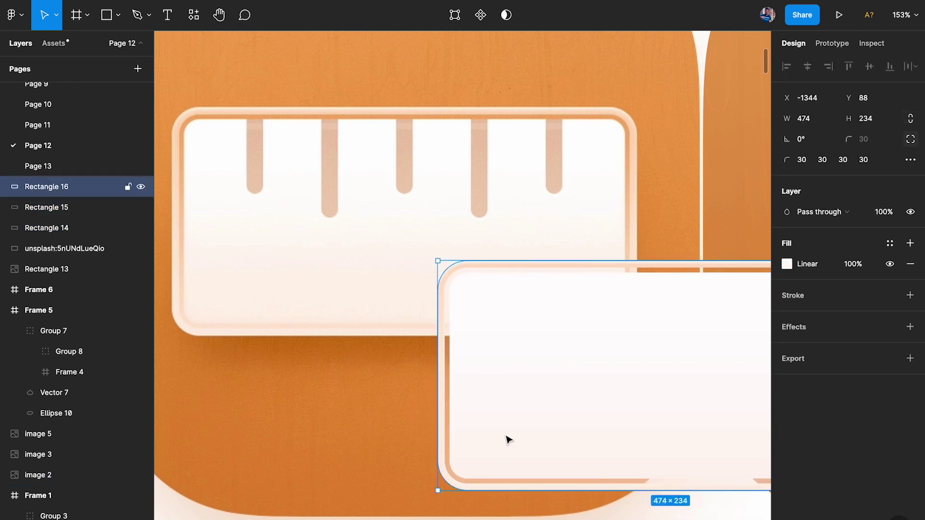
pyautogui.click(786, 264)
pyautogui.write('FFEEE499')
pyautogui.press('Return')
pyautogui.click(750, 440)
pyautogui.hotkey('shift', 'Up')
pyautogui.hotkey('shift', 'Up')
pyautogui.hotkey('shift', 'Up')
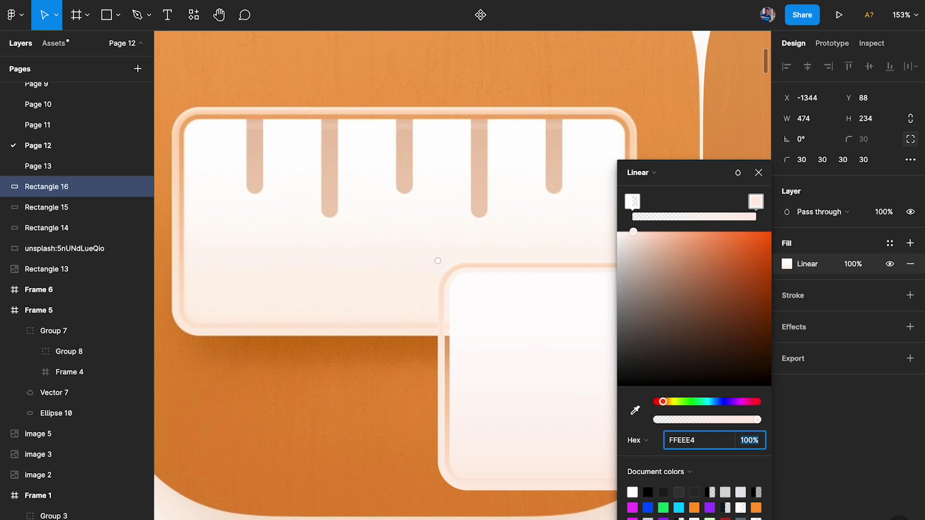
pyautogui.write('95')
pyautogui.press('Return')
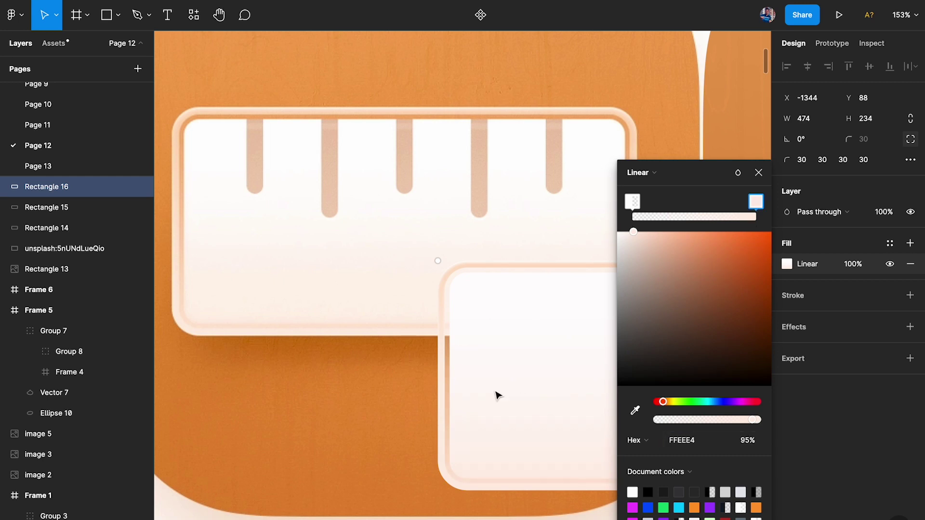
# Compare the face with the reference, set the FFEEE4 end stop's opacity to 96% and close the fill editor.
pyautogui.hscroll(3, 496, 395)
pyautogui.scroll(-1, 496, 395)
pyautogui.hscroll(2, 496, 395)
pyautogui.scroll(-1, 496, 395)
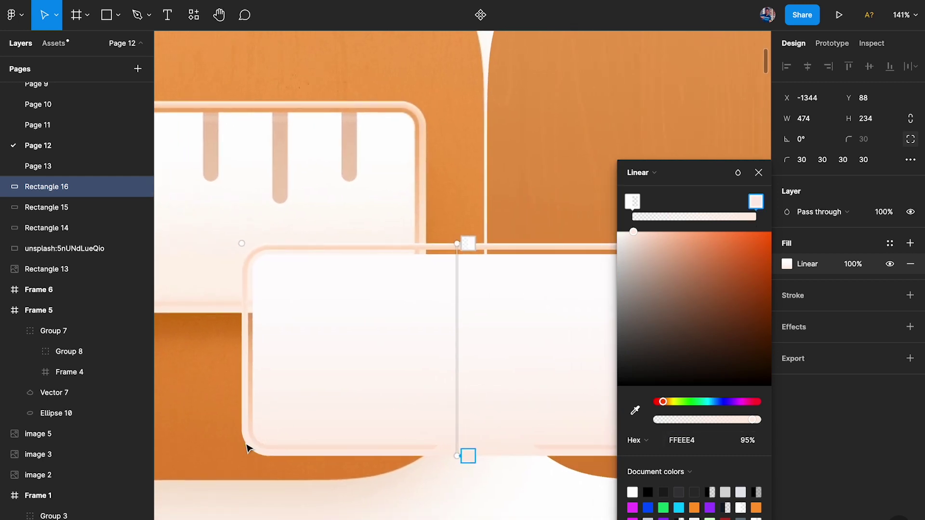
pyautogui.hscroll(-5, 244, 436)
pyautogui.scroll(1, 244, 436)
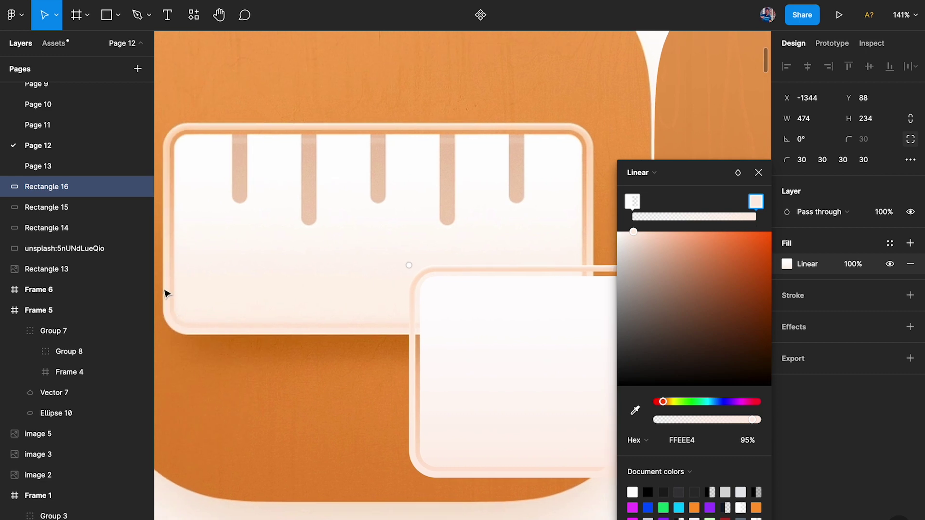
pyautogui.click(748, 440)
pyautogui.write('96')
pyautogui.press('Return')
pyautogui.press('Escape')
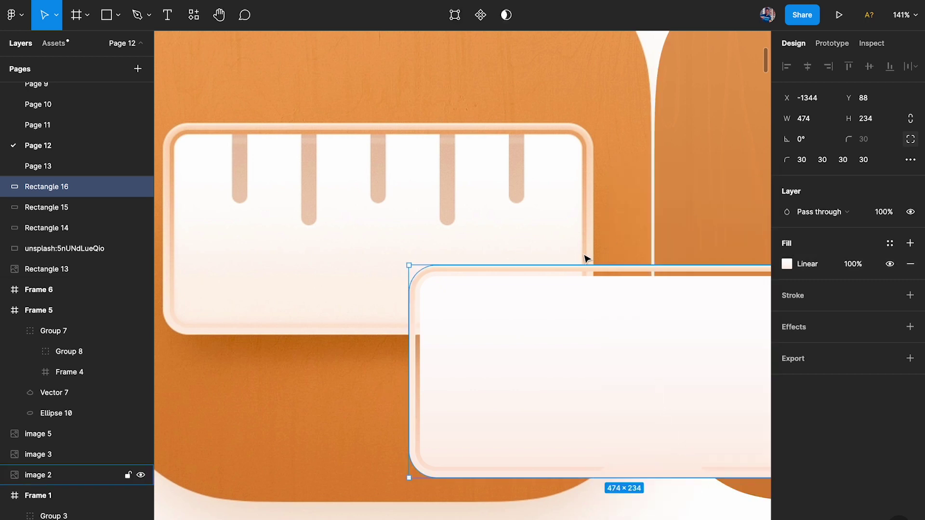
pyautogui.scroll(-3, 585, 258)
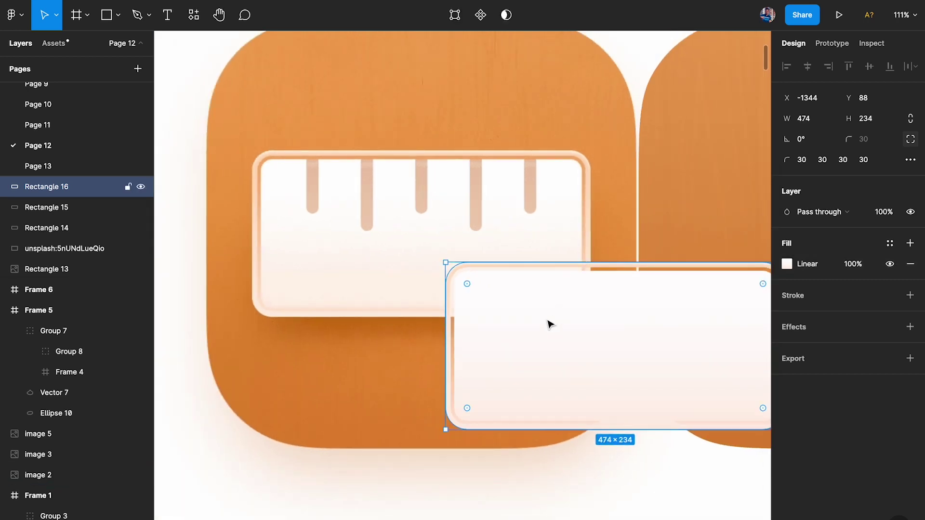
# Draw a 17 by 115 rectangle over the first tick mark of the reference ruler, starting above the ruler's upper rim.
pyautogui.scroll(5, 297, 168)
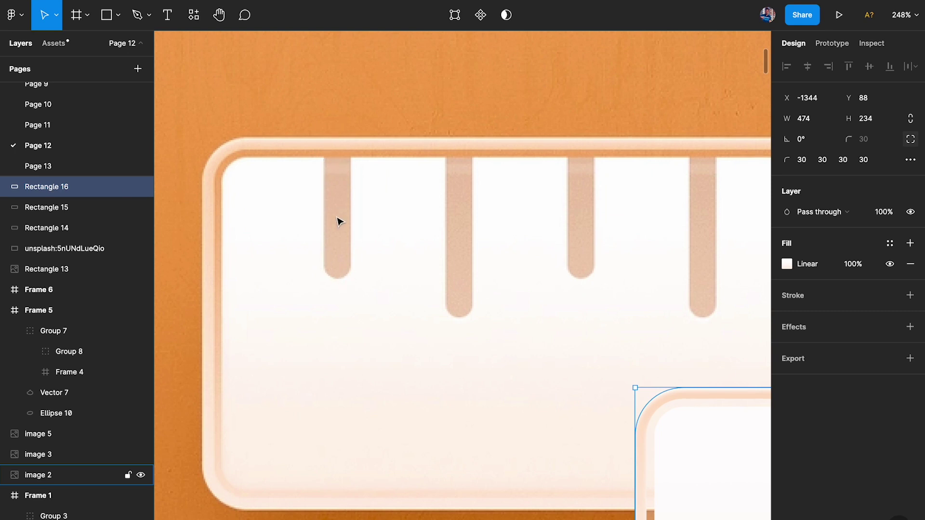
pyautogui.press('r')
pyautogui.moveTo(321, 97)
pyautogui.mouseDown()
pyautogui.moveTo(351, 232)
pyautogui.moveTo(349, 316)
pyautogui.mouseUp()
pyautogui.press('Right')
pyautogui.press('Right')
pyautogui.press('Right')
pyautogui.scroll(3, 326, 217)
pyautogui.scroll(2, 326, 217)
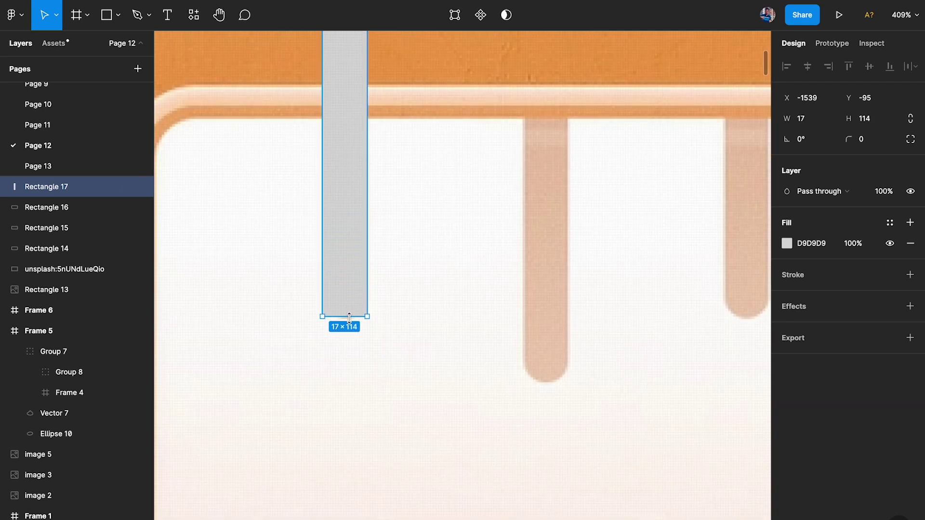
pyautogui.moveTo(349, 318); pyautogui.dragTo(349, 319)
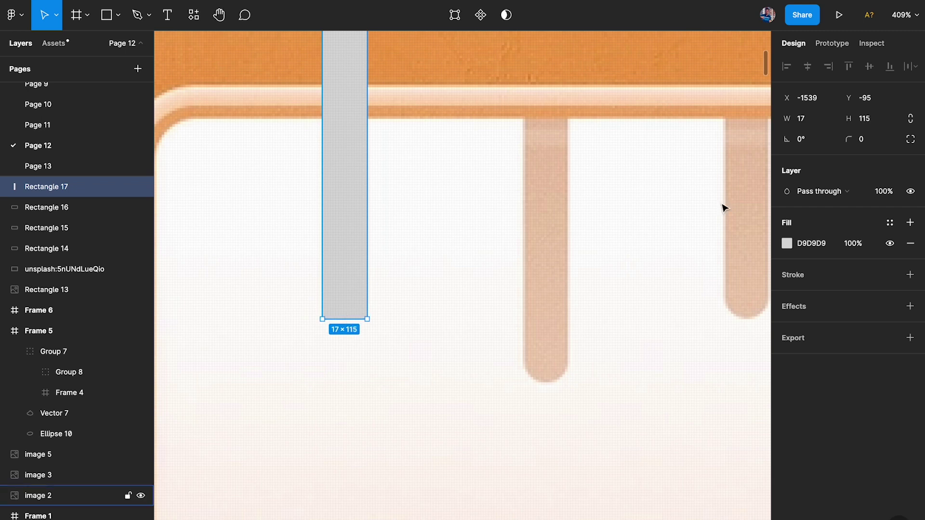
# Set the tick rectangle's corner radius to 100.
pyautogui.click(867, 139)
pyautogui.write('100')
pyautogui.press('Return')
# Duplicate the tick rectangle at the same height onto the reference ruler's third and fifth tick marks.
pyautogui.scroll(-3, 499, 169)
pyautogui.hscroll(3, 489, 175)
pyautogui.keyDown('alt'); pyautogui.moveTo(279, 182); pyautogui.dragTo(530, 178); pyautogui.keyUp('alt')
pyautogui.hscroll(5, 530, 178)
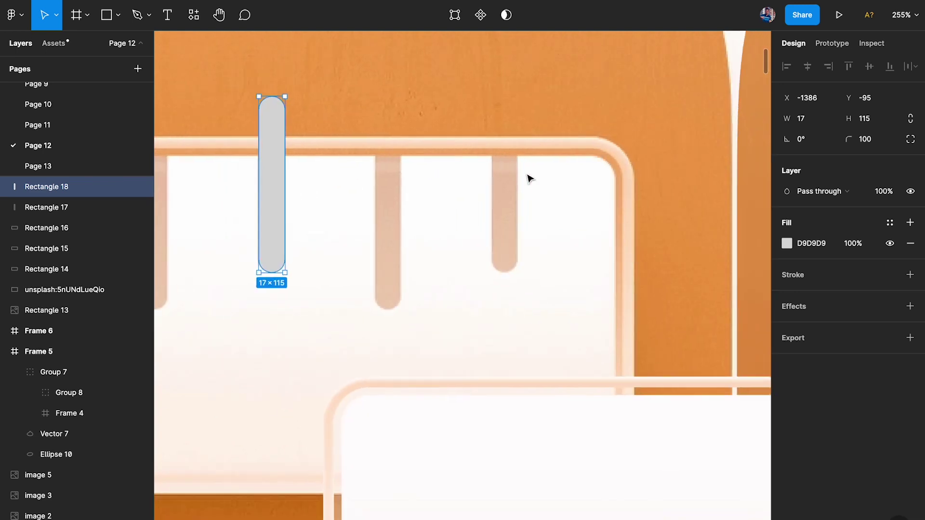
pyautogui.scroll(-2, 530, 179)
pyautogui.keyDown('alt'); pyautogui.moveTo(311, 185); pyautogui.dragTo(509, 190); pyautogui.keyUp('alt')
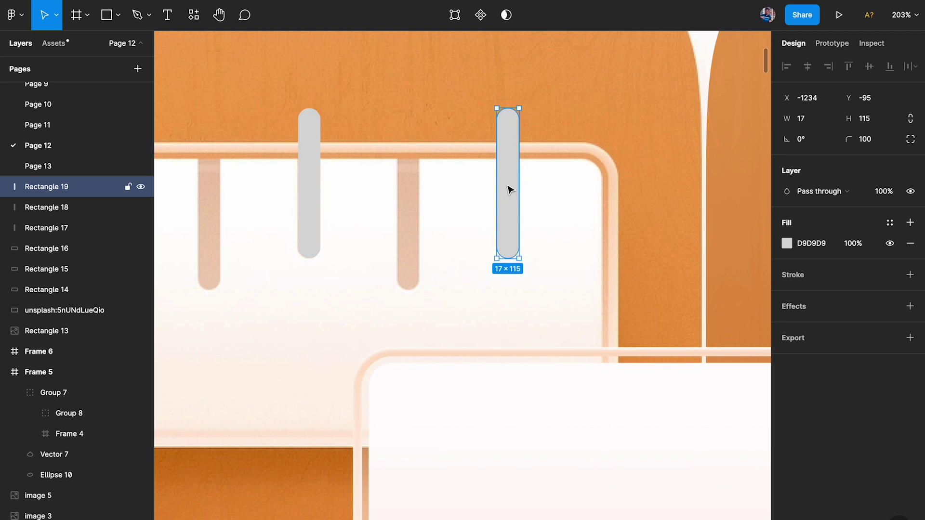
pyautogui.hscroll(-5, 510, 190)
pyautogui.scroll(-1, 510, 190)
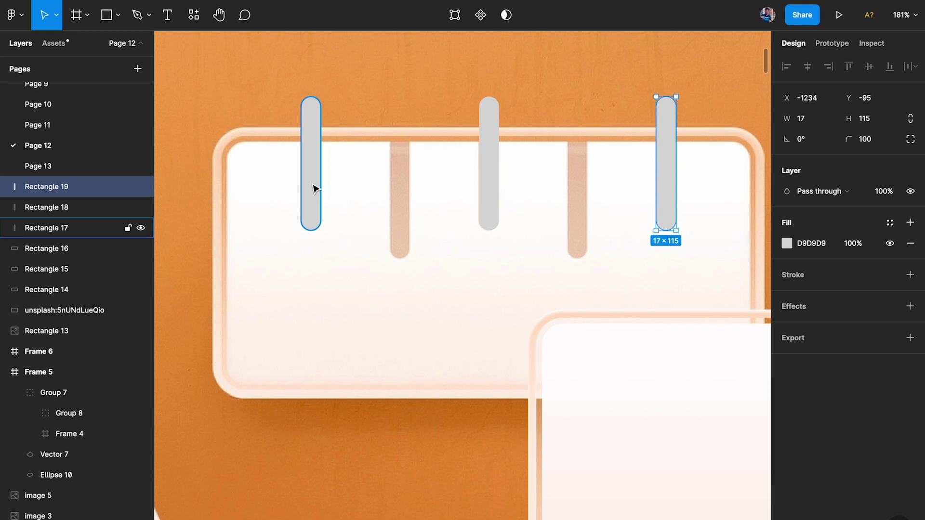
# Duplicate the first tick onto the second mark, lengthen the copy to 139, and duplicate it onto the fourth mark.
pyautogui.keyDown('alt'); pyautogui.moveTo(313, 187); pyautogui.dragTo(406, 190); pyautogui.keyUp('alt')
pyautogui.scroll(3, 399, 196)
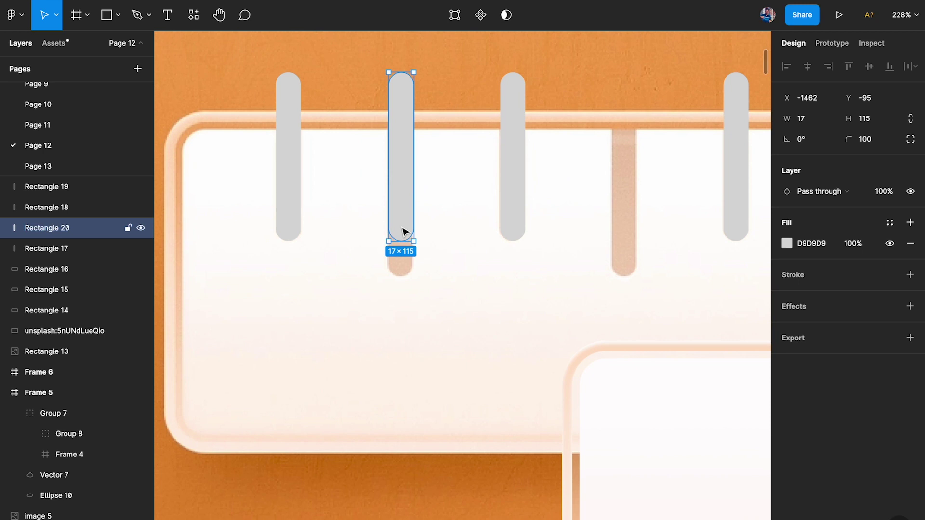
pyautogui.moveTo(400, 237); pyautogui.dragTo(403, 276)
pyautogui.keyDown('alt'); pyautogui.moveTo(403, 215); pyautogui.dragTo(626, 207); pyautogui.keyUp('alt')
pyautogui.scroll(-3, 626, 208)
# Select all five tick rectangles and group them.
pyautogui.click(698, 180)
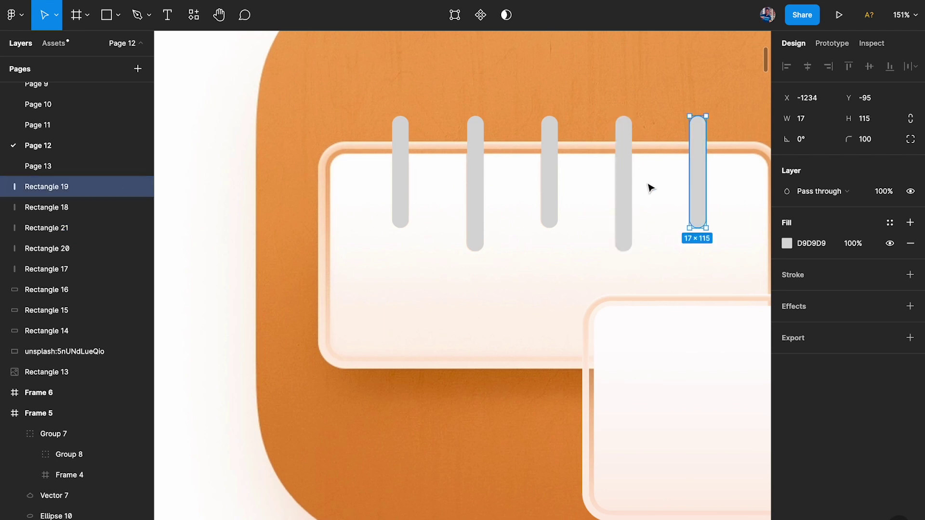
pyautogui.keyDown('shift'); pyautogui.click(623, 183); pyautogui.keyUp('shift')
pyautogui.keyDown('shift'); pyautogui.click(543, 179); pyautogui.keyUp('shift')
pyautogui.keyDown('shift'); pyautogui.click(481, 182); pyautogui.keyUp('shift')
pyautogui.keyDown('shift'); pyautogui.click(407, 182); pyautogui.keyUp('shift')
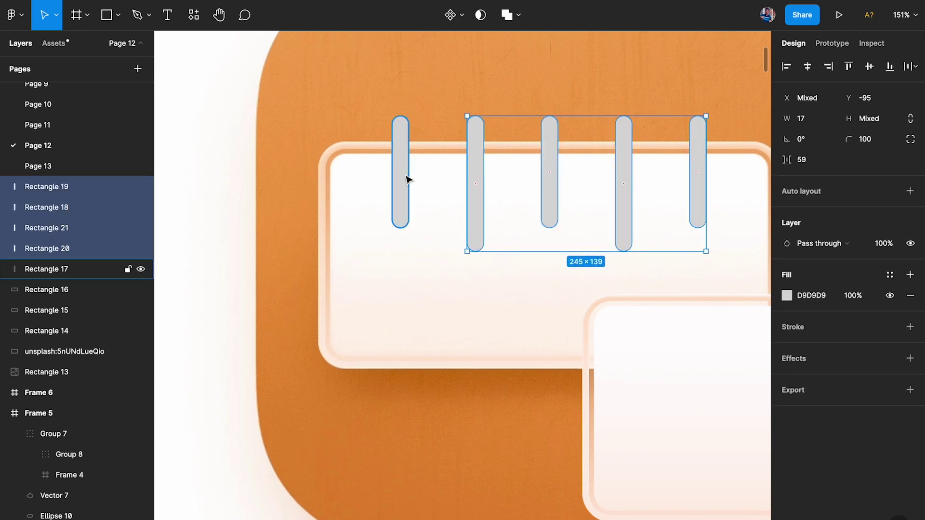
pyautogui.hotkey('ctrl', 'g')
pyautogui.moveTo(484, 183); pyautogui.dragTo(495, 200)
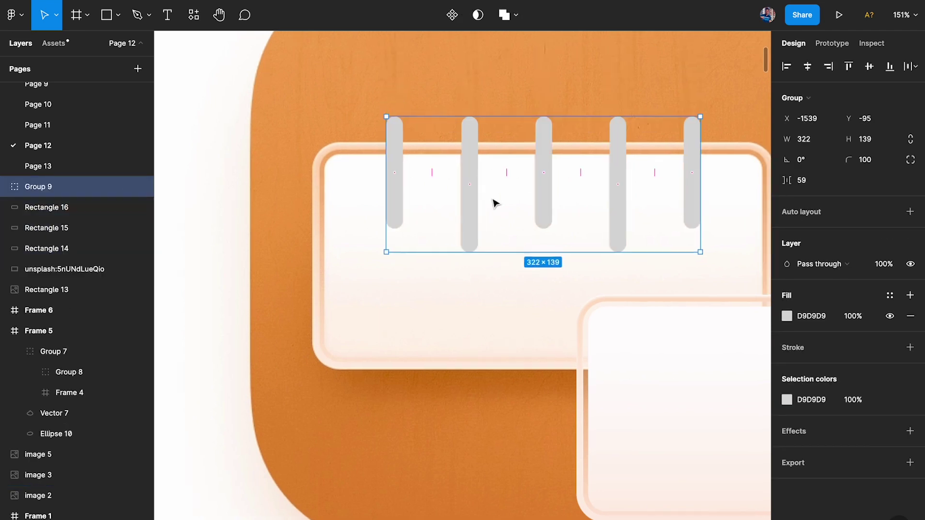
pyautogui.scroll(-3, 496, 200)
pyautogui.scroll(-2, 340, 201)
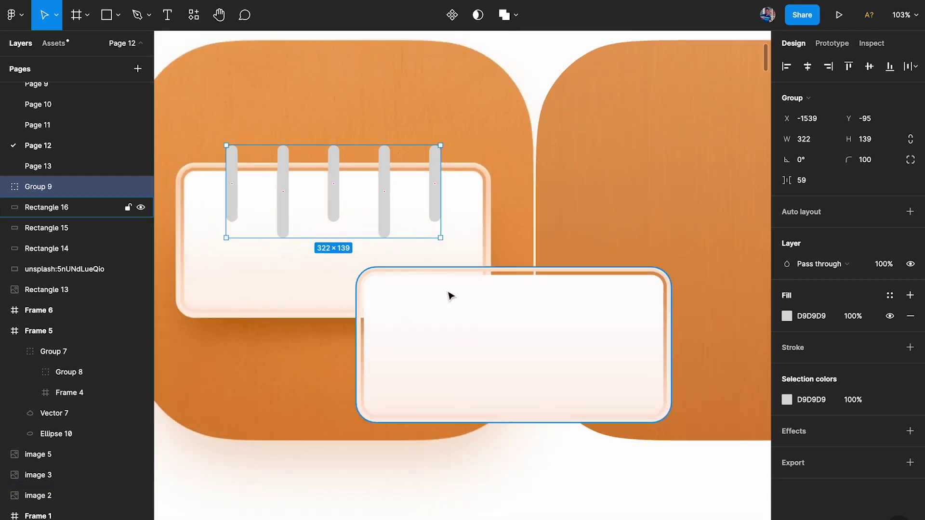
# Move the wooden background Rectangle 13 into Frame 6, placing it centred at X 451, Y 263.
pyautogui.click(439, 314)
pyautogui.scroll(-3, 481, 334)
pyautogui.hscroll(3, 471, 337)
pyautogui.moveTo(367, 345); pyautogui.dragTo(504, 263)
pyautogui.press('Escape')
pyautogui.click(527, 192)
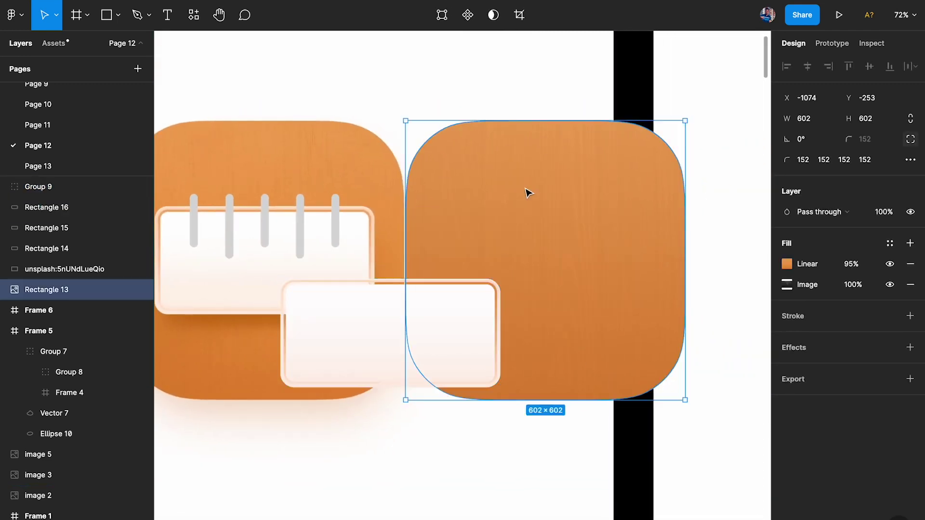
pyautogui.scroll(-2, 528, 192)
pyautogui.hscroll(4, 506, 200)
pyautogui.scroll(-1, 505, 200)
pyautogui.moveTo(337, 224); pyautogui.dragTo(587, 226)
# Select Rectangles 14, 15 and 16 and move them into Frame 6, centred on the wooden background.
pyautogui.moveTo(348, 423); pyautogui.dragTo(318, 212)
pyautogui.keyDown('shift'); pyautogui.click(318, 212); pyautogui.keyUp('shift')
pyautogui.moveTo(266, 283); pyautogui.dragTo(602, 248)
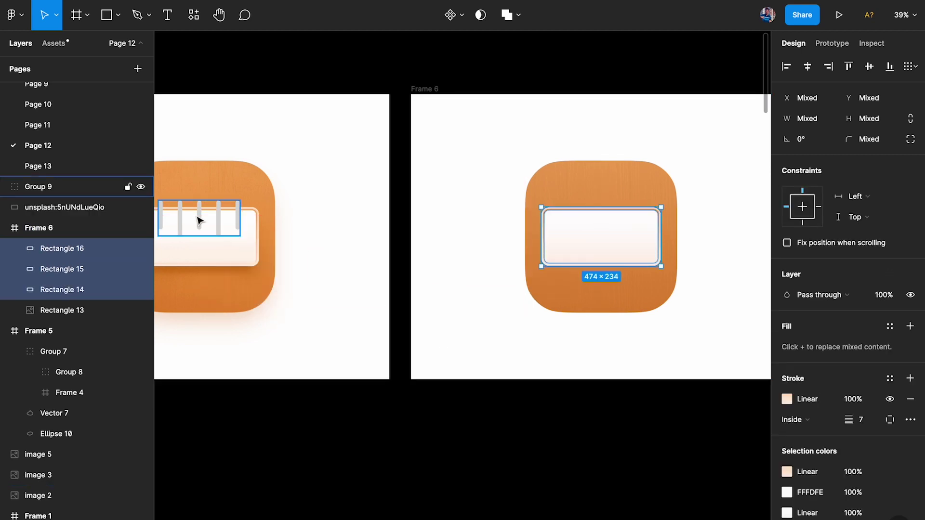
# Move the tick group into Frame 6 and centre it horizontally on the ruler at X 591, Y 421.
pyautogui.hscroll(-4, 207, 215)
pyautogui.scroll(-1, 207, 215)
pyautogui.click(284, 213)
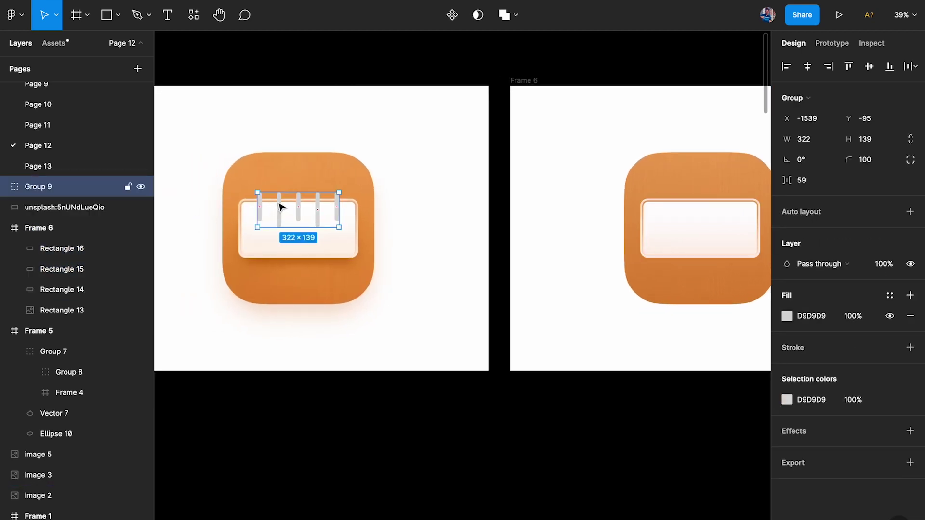
pyautogui.moveTo(281, 207); pyautogui.dragTo(640, 200)
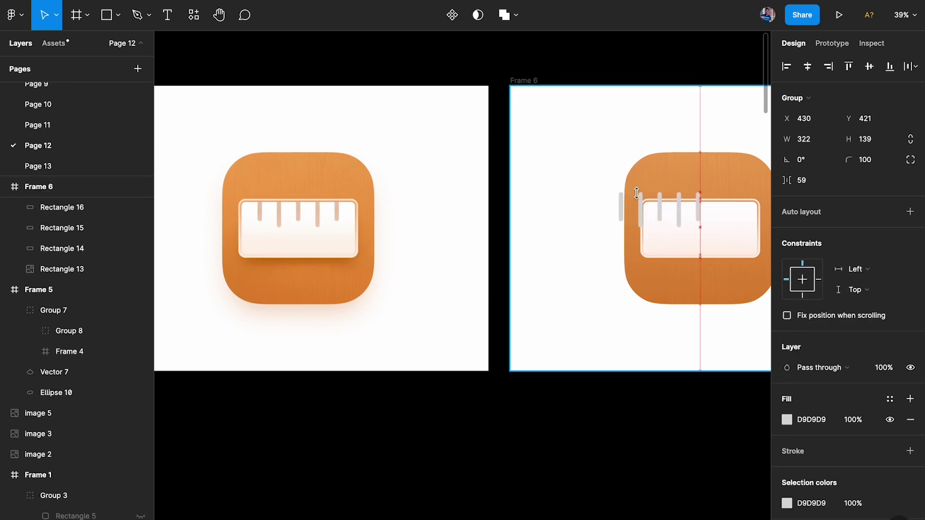
pyautogui.scroll(3, 637, 192)
pyautogui.hscroll(5, 636, 193)
pyautogui.scroll(3, 502, 194)
pyautogui.moveTo(407, 206); pyautogui.dragTo(476, 203)
# Compare the assembled icon in Frame 6 with the reference ruler and its tick marks.
pyautogui.click(465, 136)
pyautogui.scroll(-3, 465, 137)
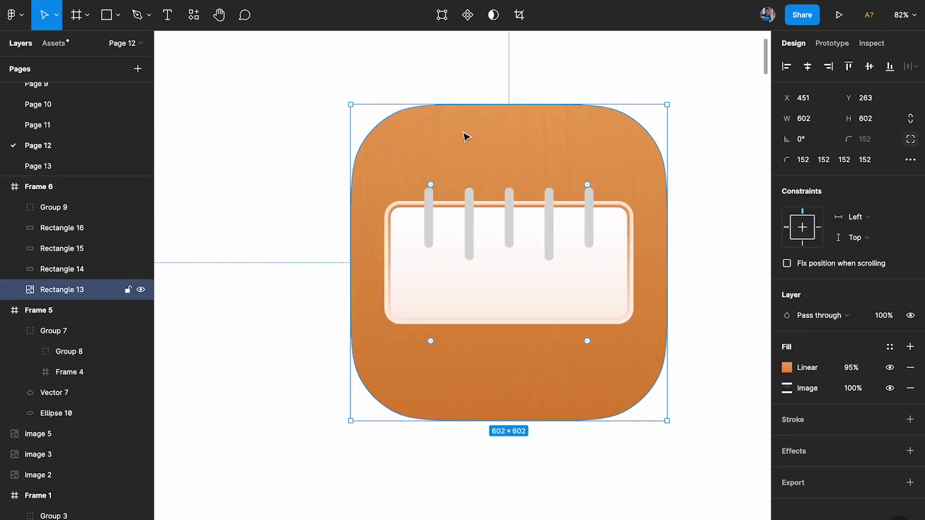
pyautogui.scroll(5, 461, 140)
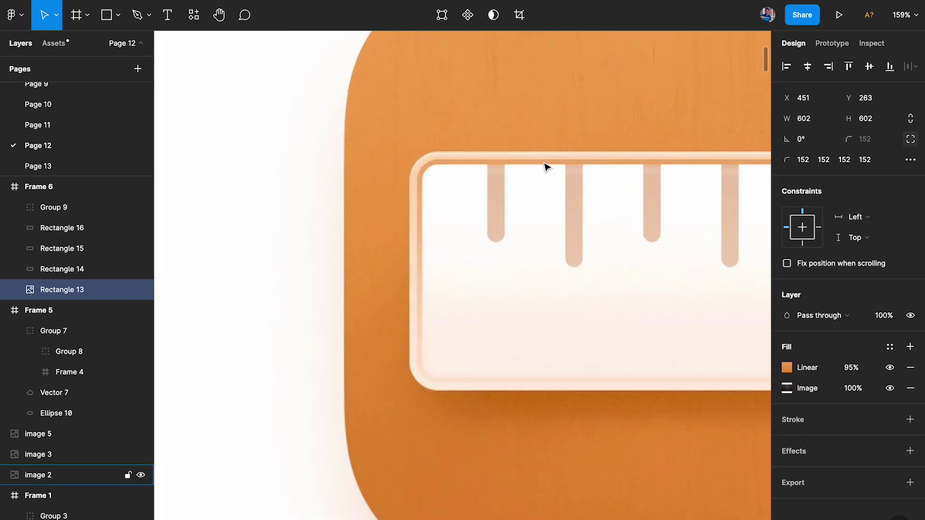
pyautogui.scroll(-5, 553, 247)
pyautogui.hscroll(-5, 553, 248)
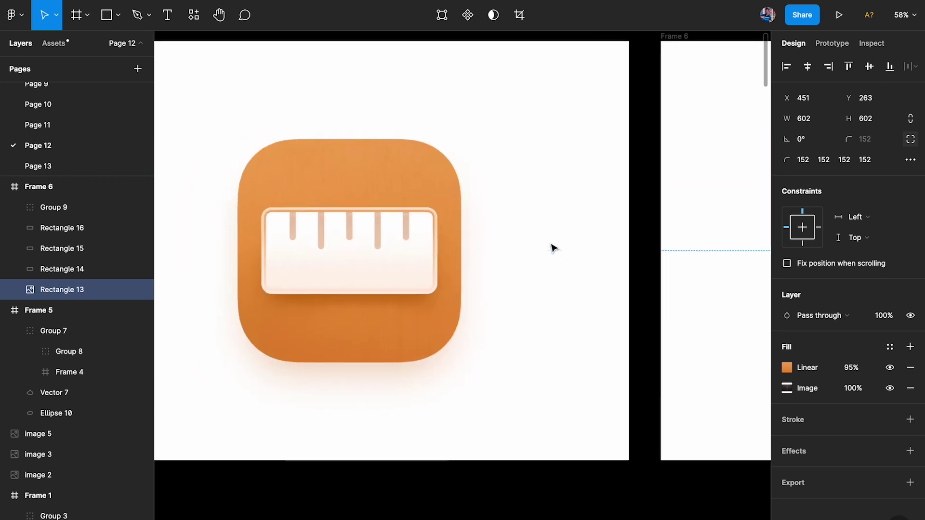
pyautogui.scroll(3, 493, 246)
pyautogui.click(396, 255)
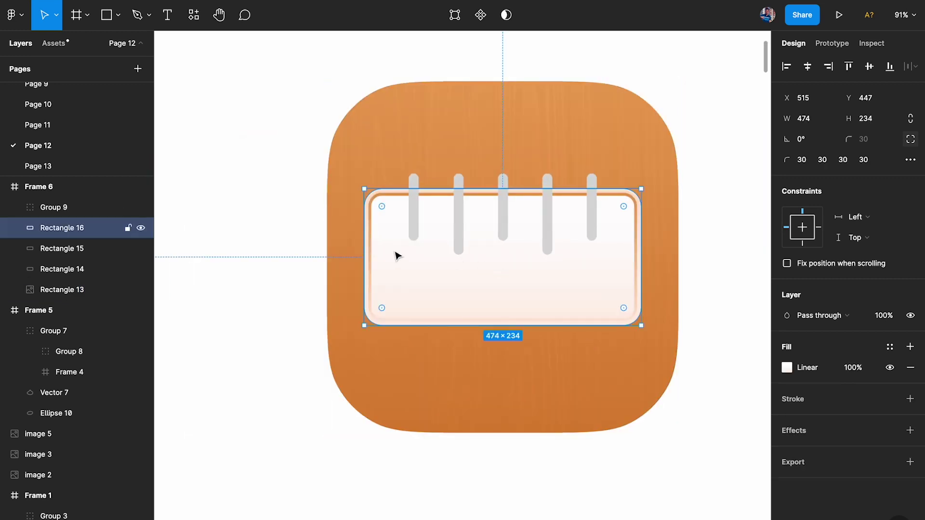
# Duplicate Frame 6 directly below the original.
pyautogui.scroll(-1, 424, 244)
pyautogui.scroll(-4, 361, 108)
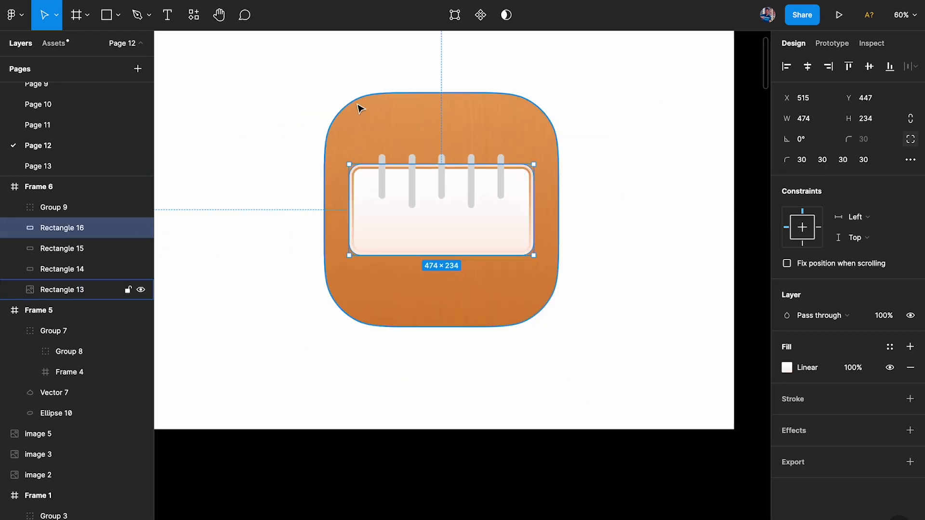
pyautogui.scroll(-2, 359, 108)
pyautogui.moveTo(355, 95); pyautogui.dragTo(371, 327)
pyautogui.scroll(5, 496, 190)
# Move Rectangle 16 straight down to Y 552 in Frame 6 to uncover the white face beneath it.
pyautogui.click(380, 260)
pyautogui.scroll(-3, 305, 216)
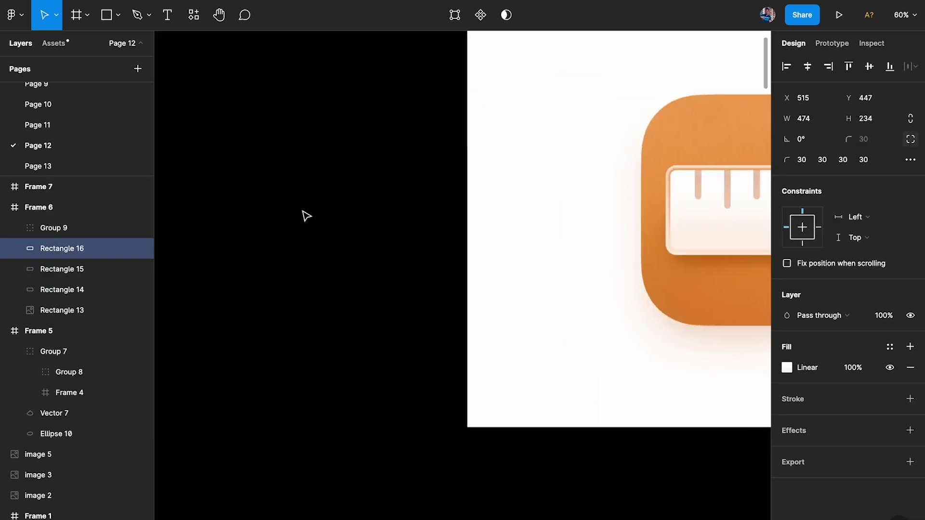
pyautogui.scroll(2, 444, 201)
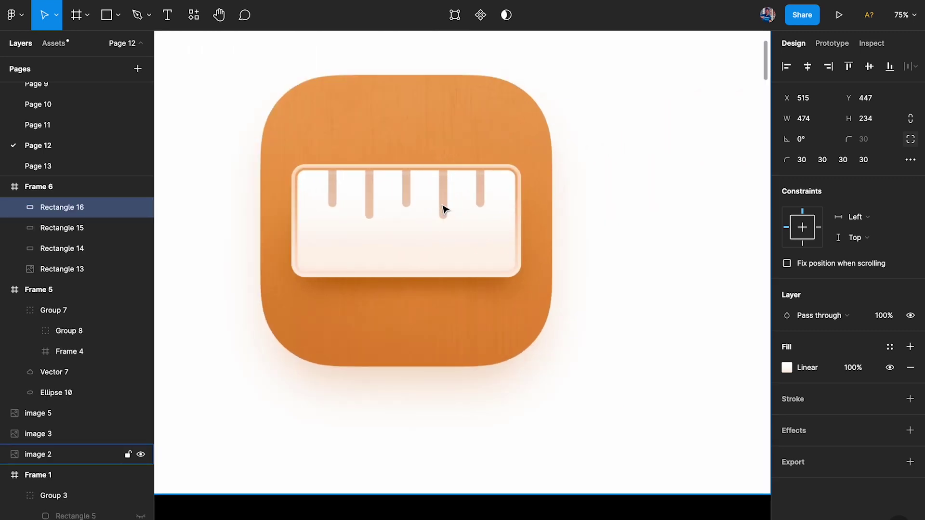
pyautogui.scroll(3, 442, 207)
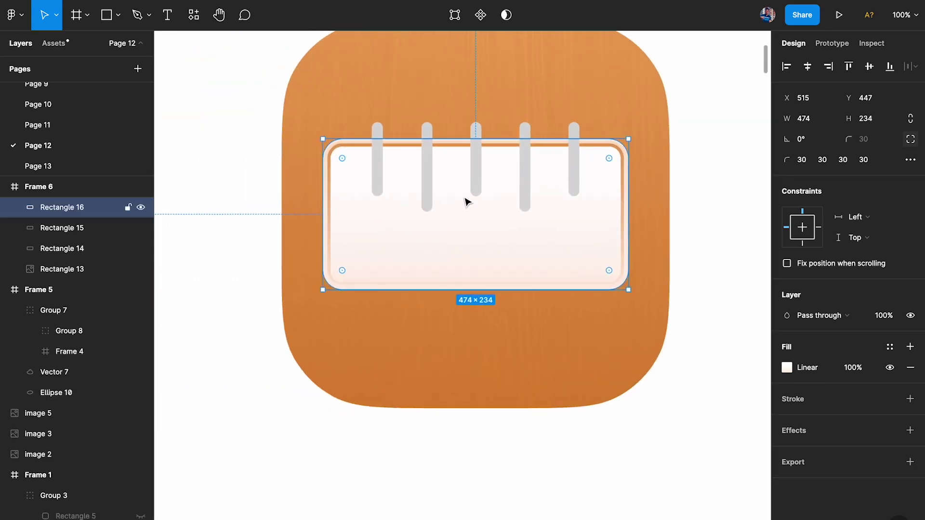
pyautogui.hotkey('ctrl', 'v')
pyautogui.click(477, 231)
pyautogui.moveTo(485, 235); pyautogui.dragTo(512, 293)
pyautogui.scroll(3, 422, 235)
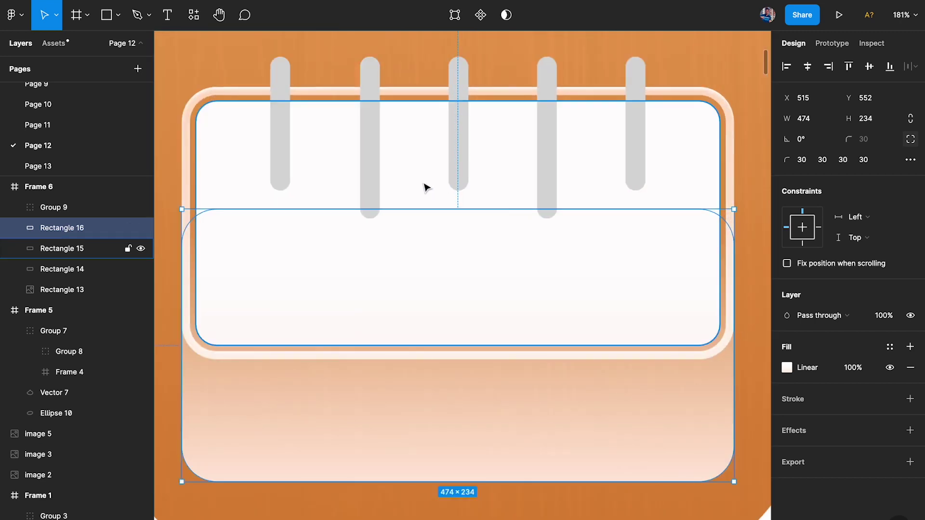
# Select the white face Rectangle 15 together with the tick group and subtract the ticks from the face.
pyautogui.scroll(2, 425, 186)
pyautogui.click(262, 167)
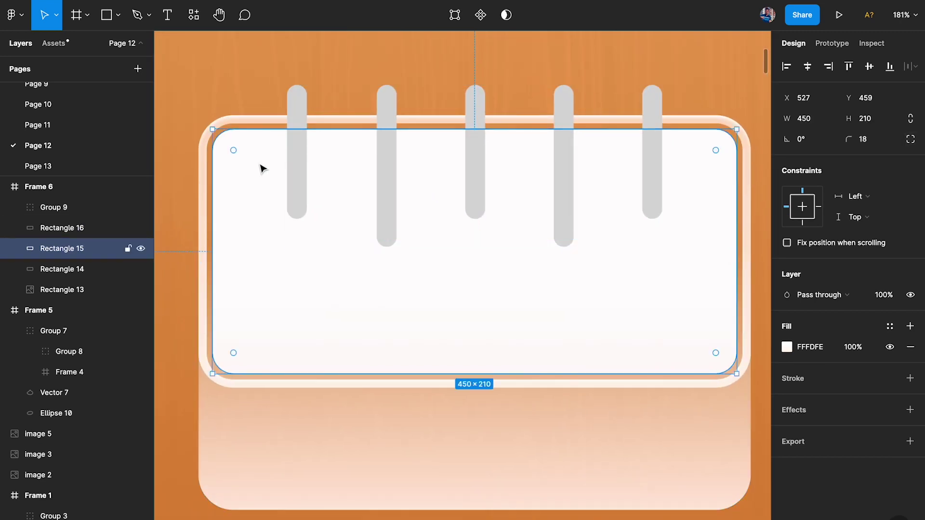
pyautogui.keyDown('shift'); pyautogui.click(301, 103); pyautogui.keyUp('shift')
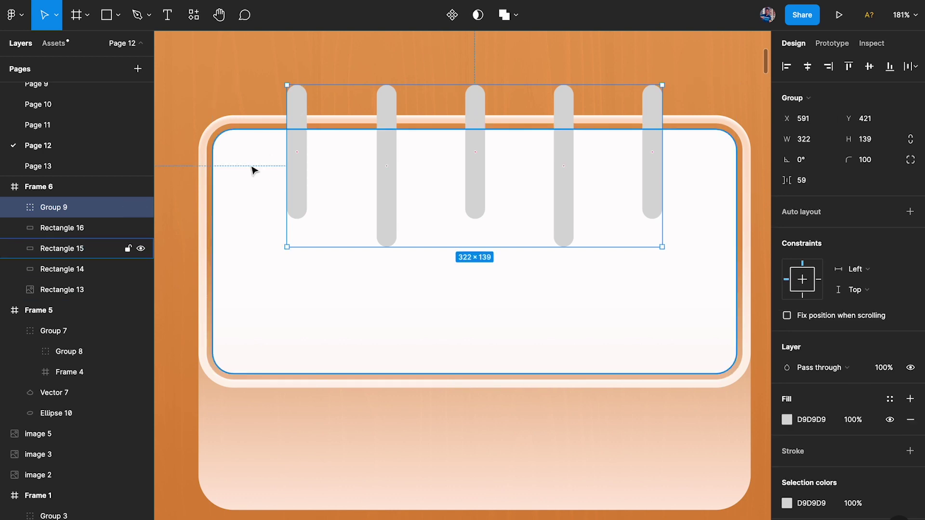
pyautogui.click(518, 17)
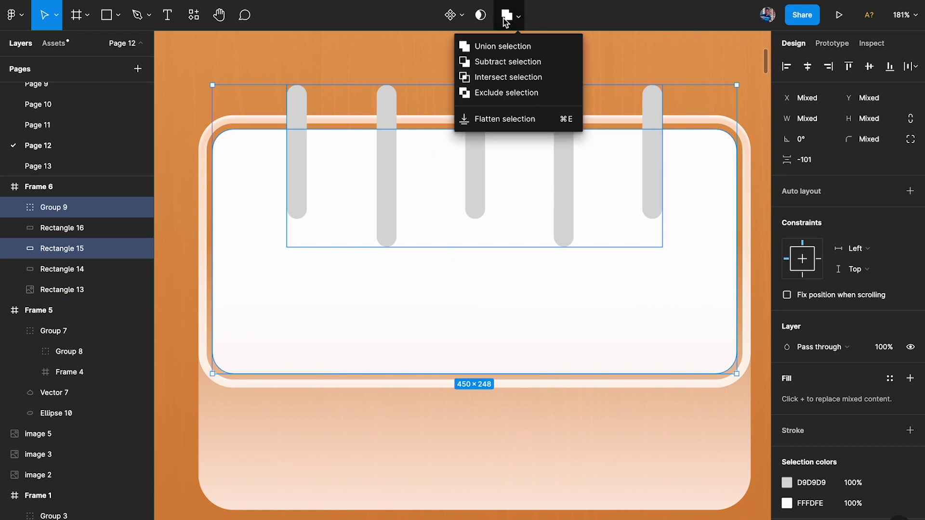
pyautogui.click(501, 62)
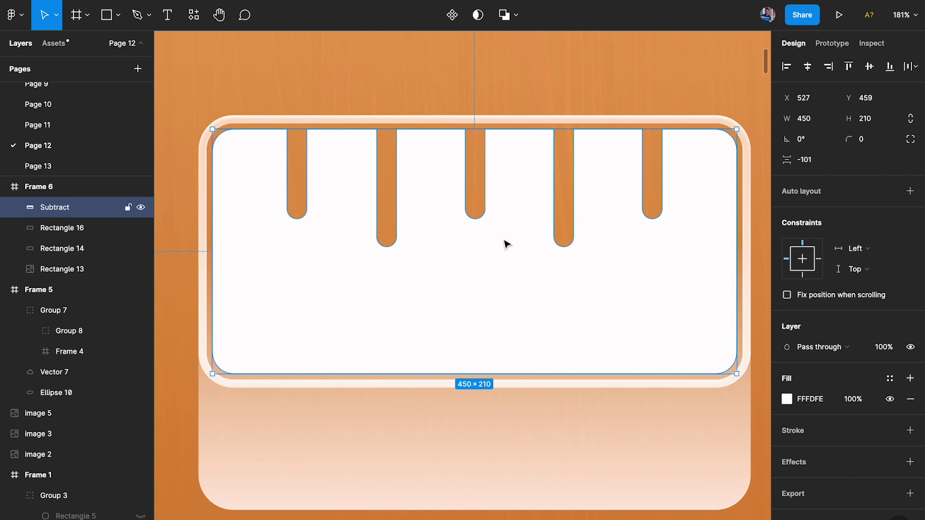
pyautogui.keyDown('ctrl'); pyautogui.scroll(-4, 447, 233); pyautogui.keyUp('ctrl')
pyautogui.keyDown('ctrl'); pyautogui.scroll(4, 349, 217); pyautogui.keyUp('ctrl')
# Move Rectangle 16 back up over the ruler and centre it vertically in Frame 6 at Y 447.
pyautogui.click(354, 451)
pyautogui.moveTo(435, 388); pyautogui.dragTo(425, 274)
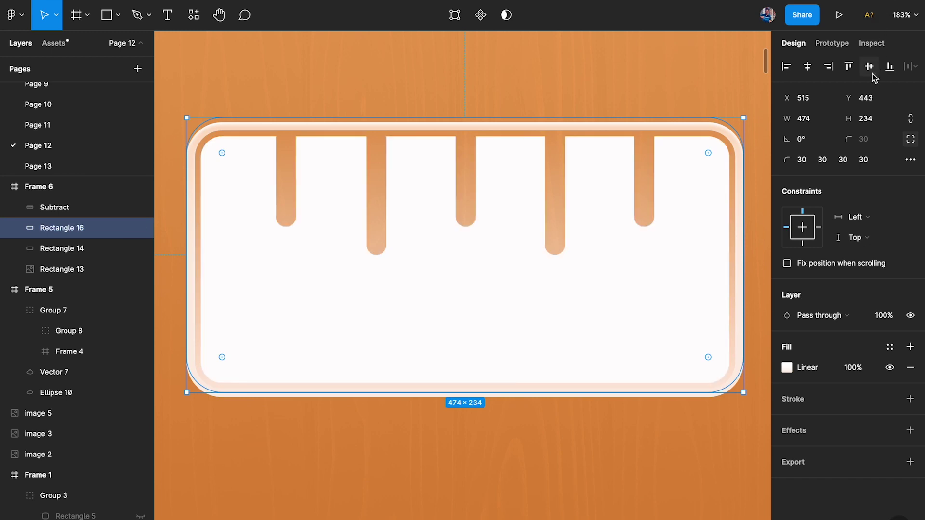
pyautogui.click(596, 78)
# Check the reference's tick marks, send the subtracted face one level back beneath Rectangle 16, and select Rectangle 16.
pyautogui.scroll(-5, 628, 68)
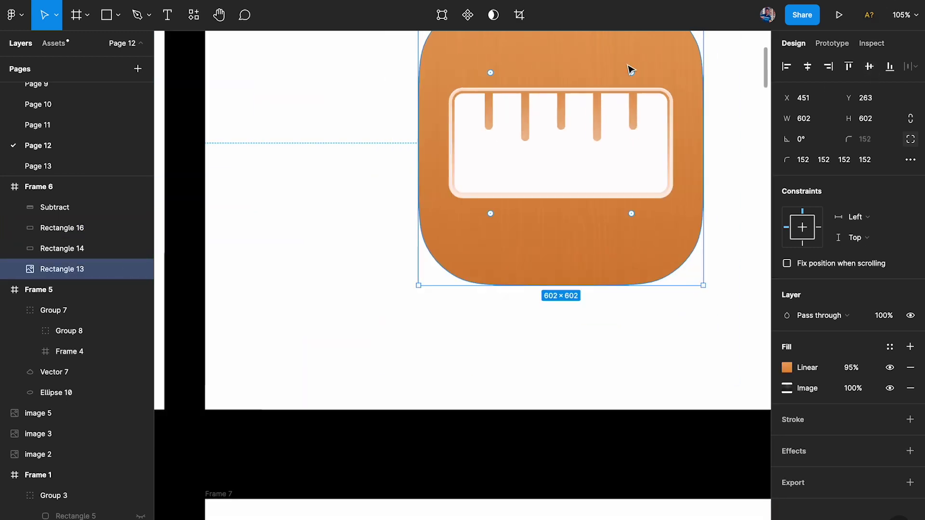
pyautogui.scroll(5, 382, 291)
pyautogui.scroll(3, 384, 293)
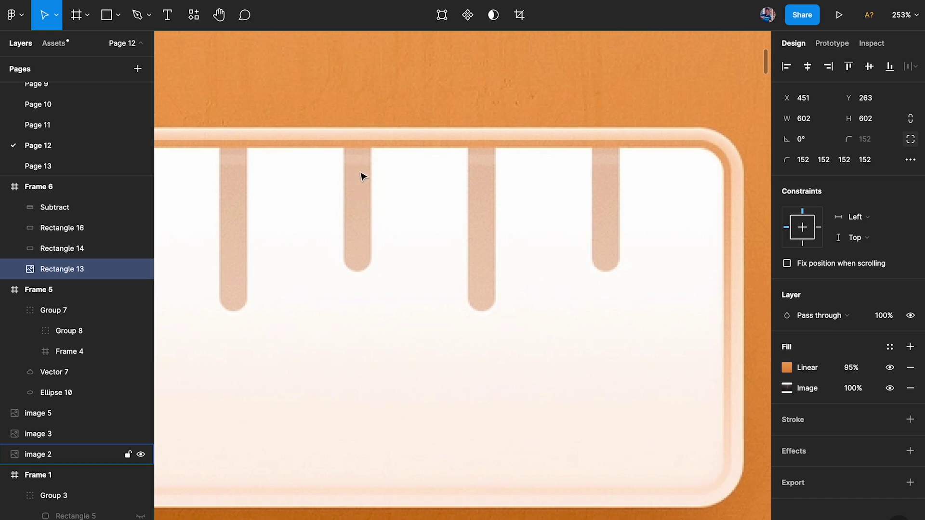
pyautogui.scroll(-4, 365, 198)
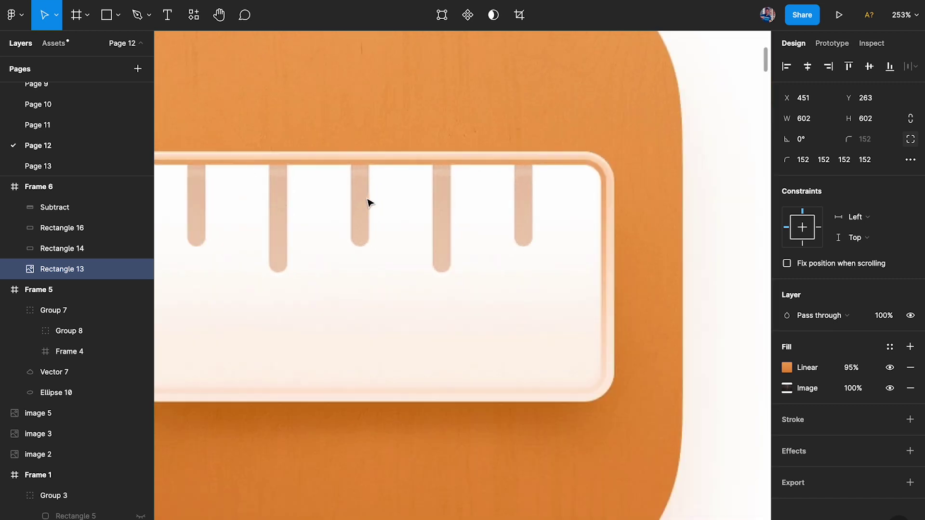
pyautogui.scroll(4, 530, 260)
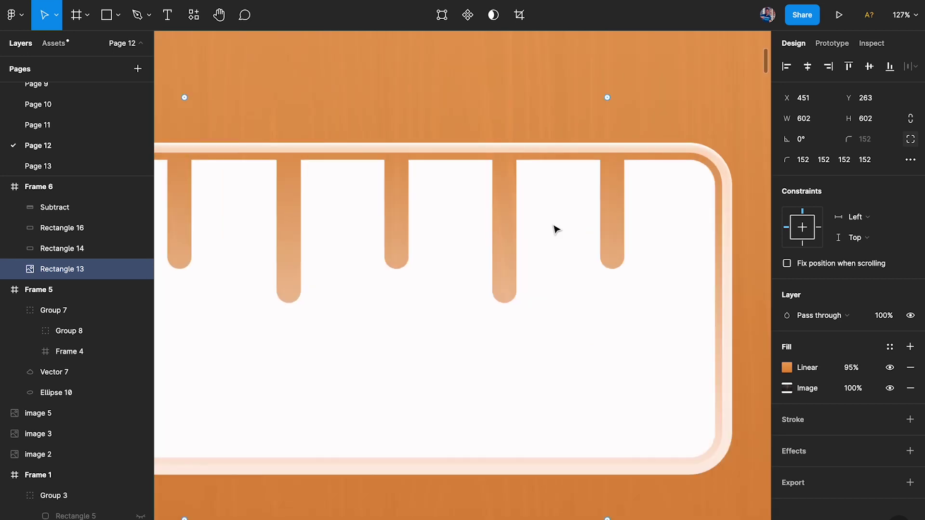
pyautogui.click(548, 217)
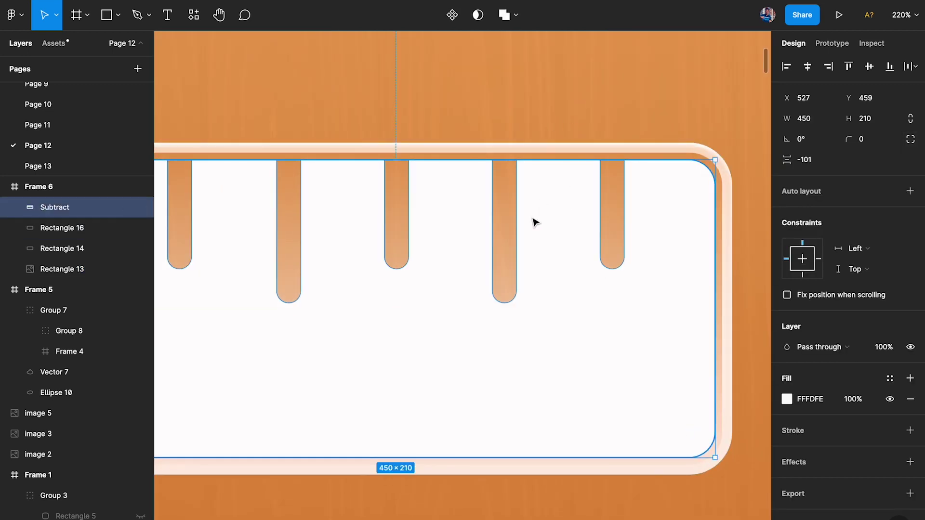
pyautogui.hotkey('ctrl', '[')
pyautogui.scroll(-5, 535, 221)
pyautogui.scroll(3, 460, 275)
pyautogui.click(444, 374)
pyautogui.click(461, 237)
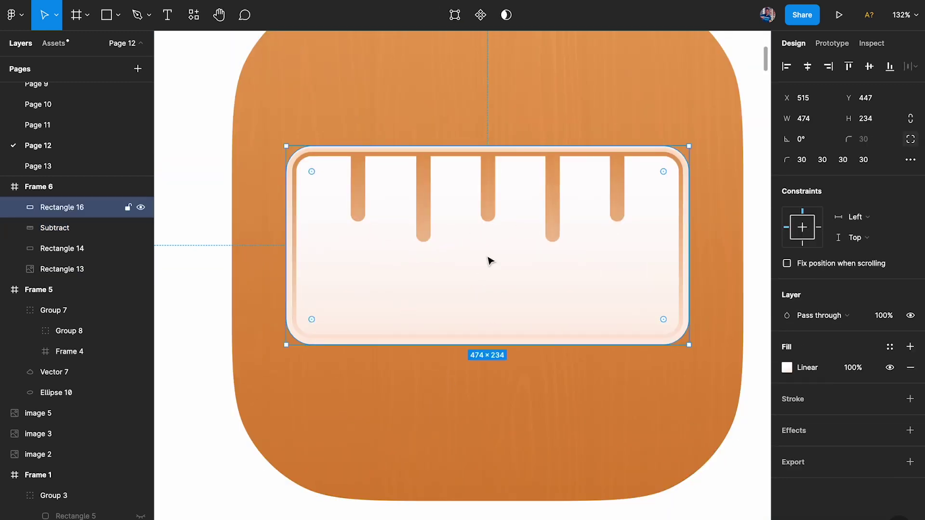
# Undo Rectangle 16's move over the ruler and duplicate the Subtract layer of the white face in Frame 6.
pyautogui.hotkey('ctrl', 'z')
pyautogui.click(450, 179)
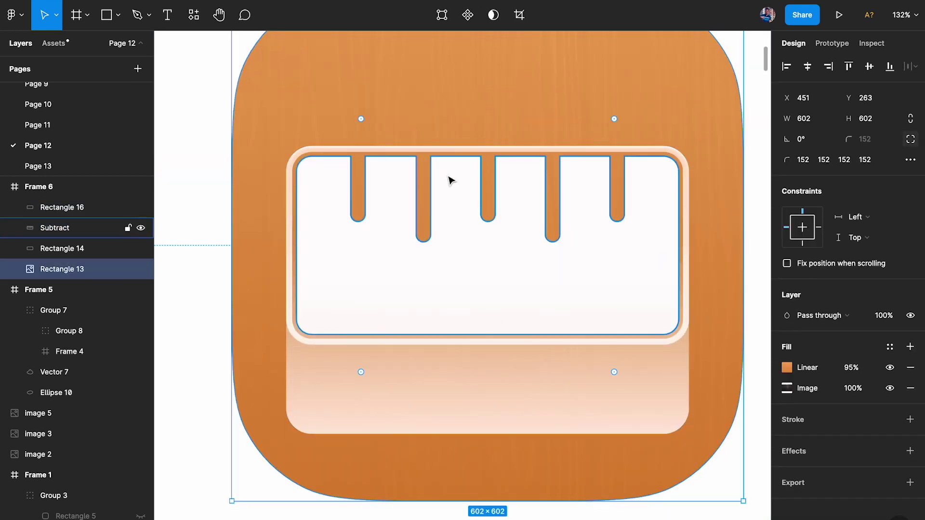
pyautogui.click(441, 181)
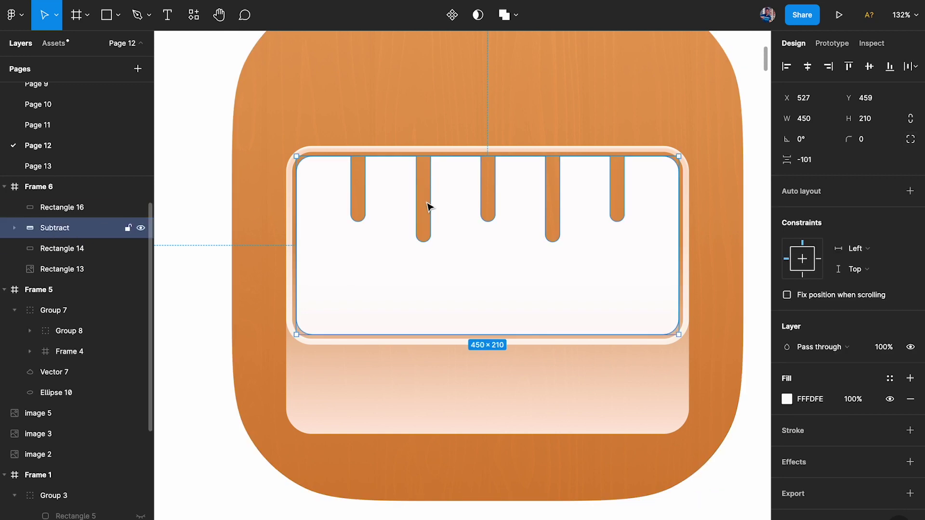
pyautogui.hotkey('ctrl', 'd')
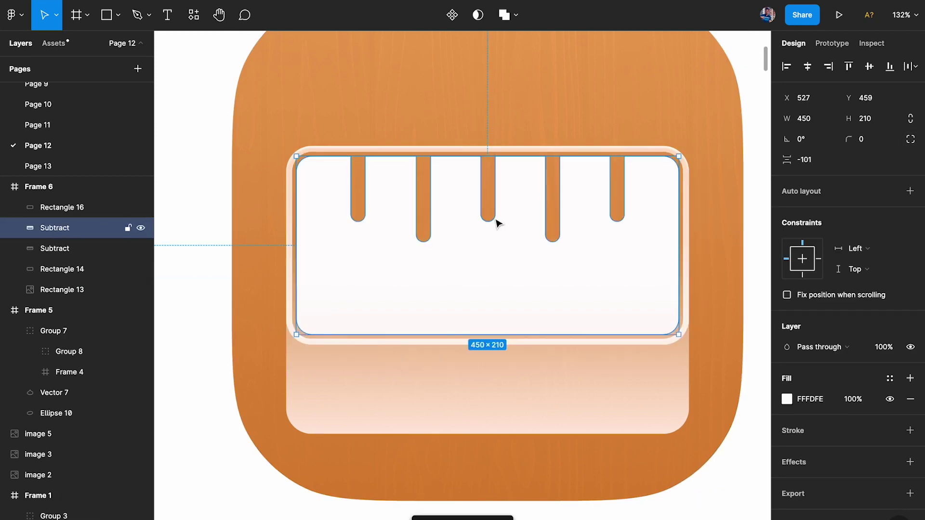
# Ungroup the duplicated Subtract, delete its Rectangle 15 and keep the tick group in its original position.
pyautogui.hotkey('ctrl', 'shift', 'g')
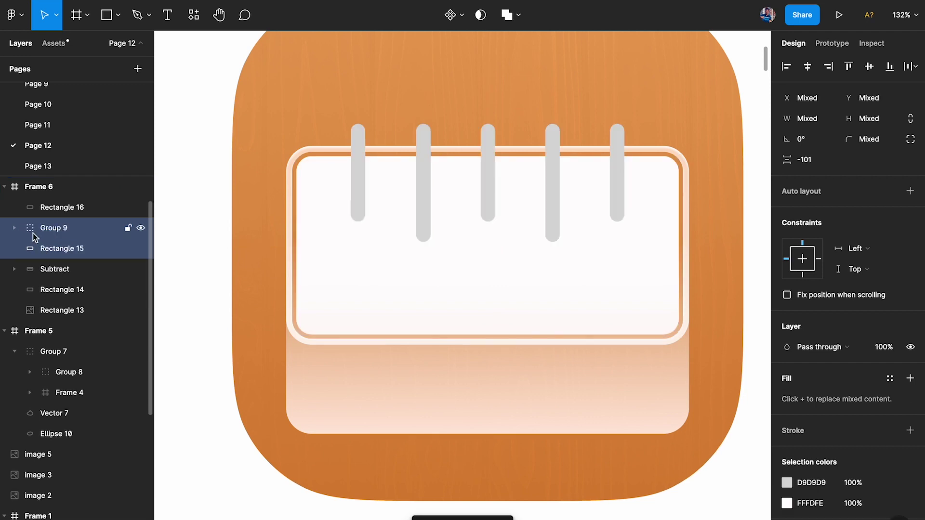
pyautogui.click(58, 247)
pyautogui.press('Delete')
pyautogui.click(80, 228)
pyautogui.moveTo(481, 159); pyautogui.dragTo(501, 142)
pyautogui.hotkey('ctrl', 'z')
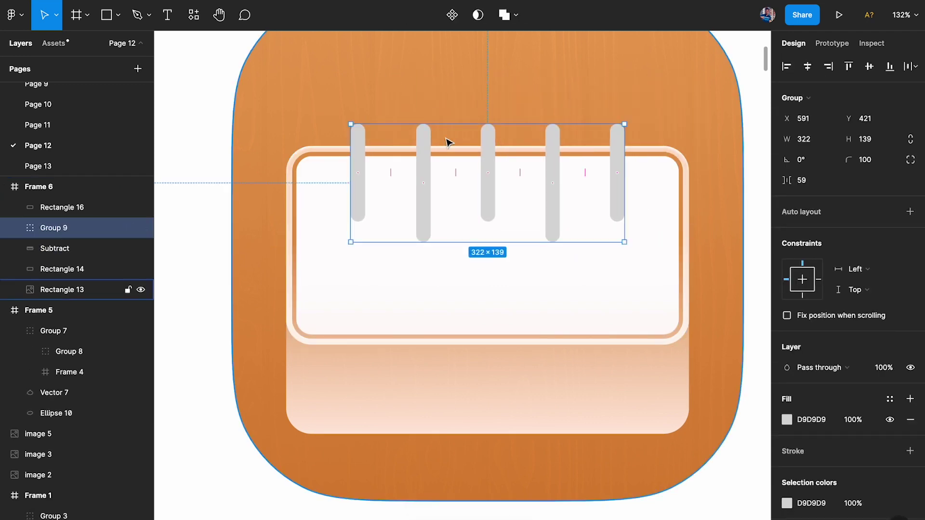
# Select the five ticks inside Group 9 and set both of their top corner radii to 0.
pyautogui.scroll(5, 297, 152)
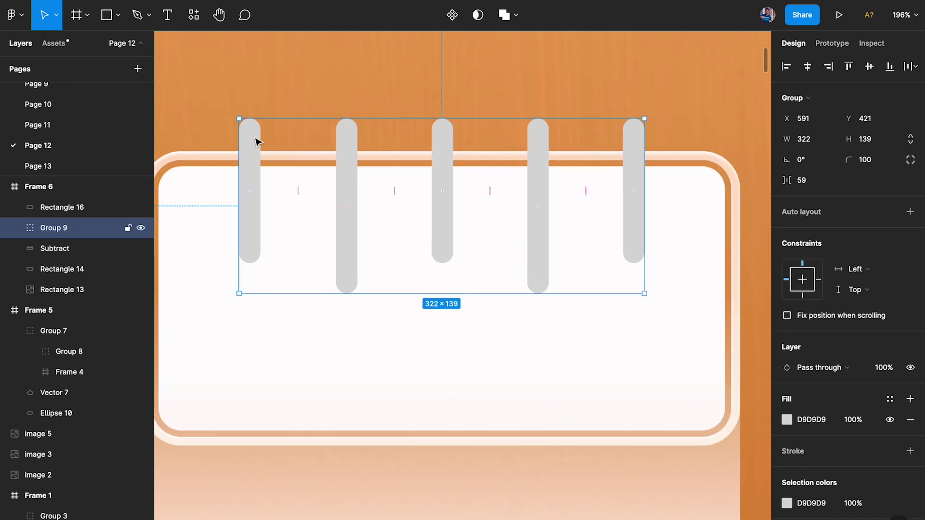
pyautogui.press('Return')
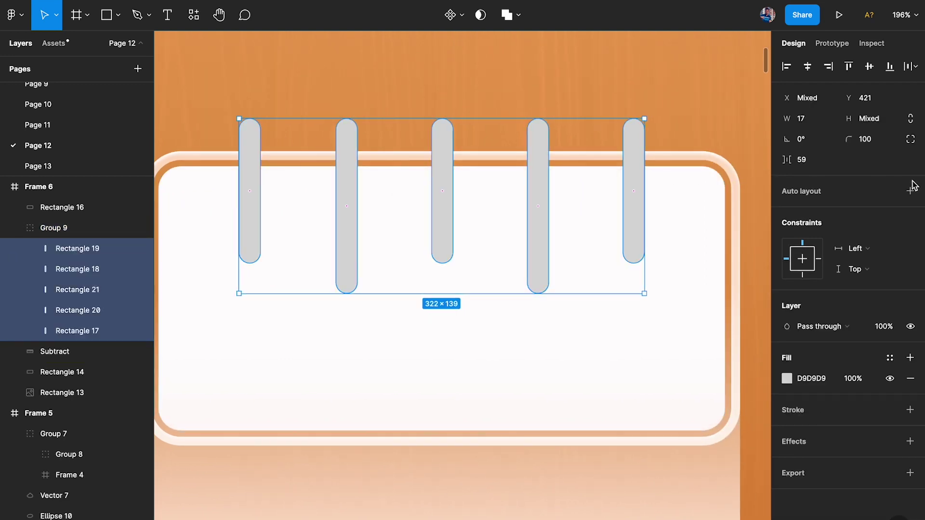
pyautogui.click(910, 140)
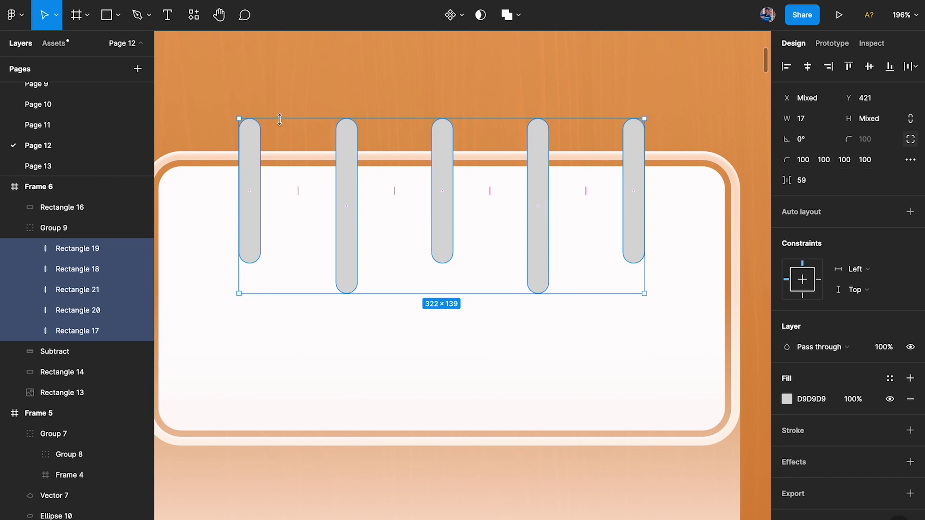
pyautogui.click(803, 161)
pyautogui.write('0')
pyautogui.press('Tab')
pyautogui.write('0')
pyautogui.press('Return')
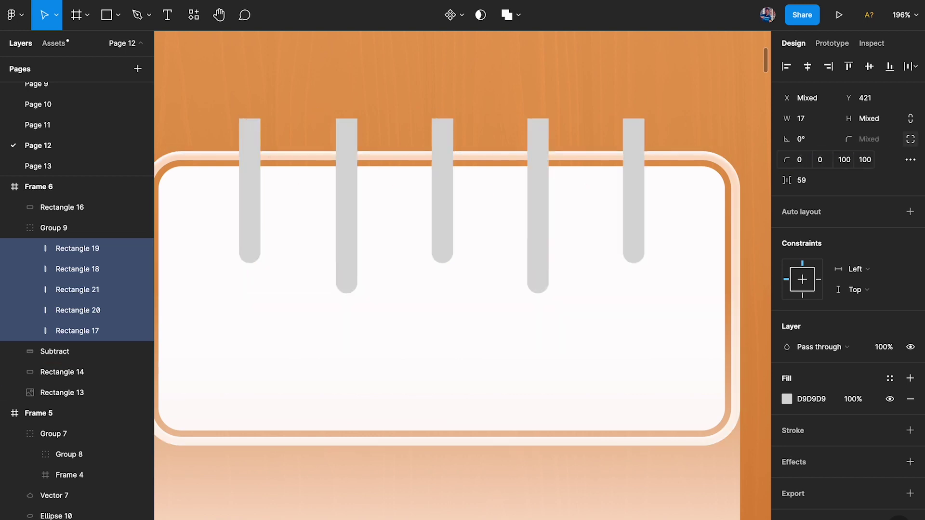
pyautogui.moveTo(496, 121); pyautogui.dragTo(497, 156)
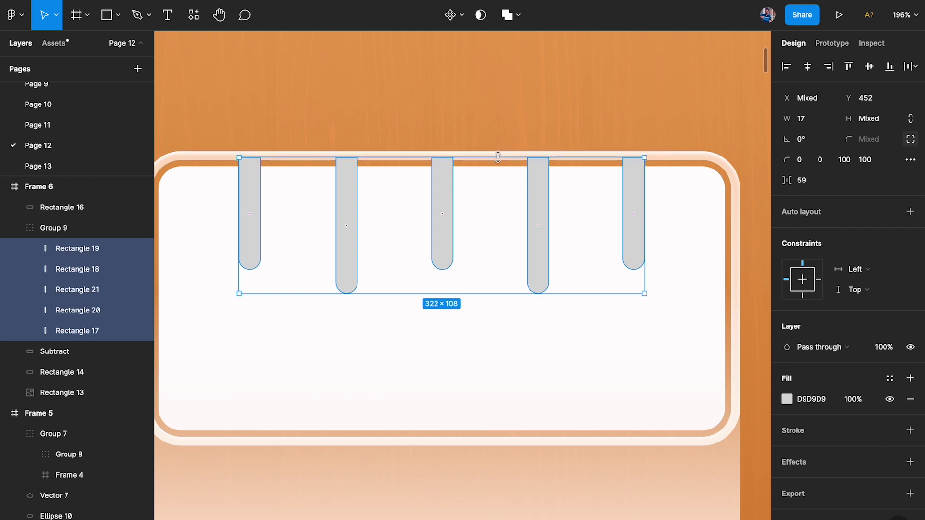
pyautogui.hotkey('ctrl', 'z')
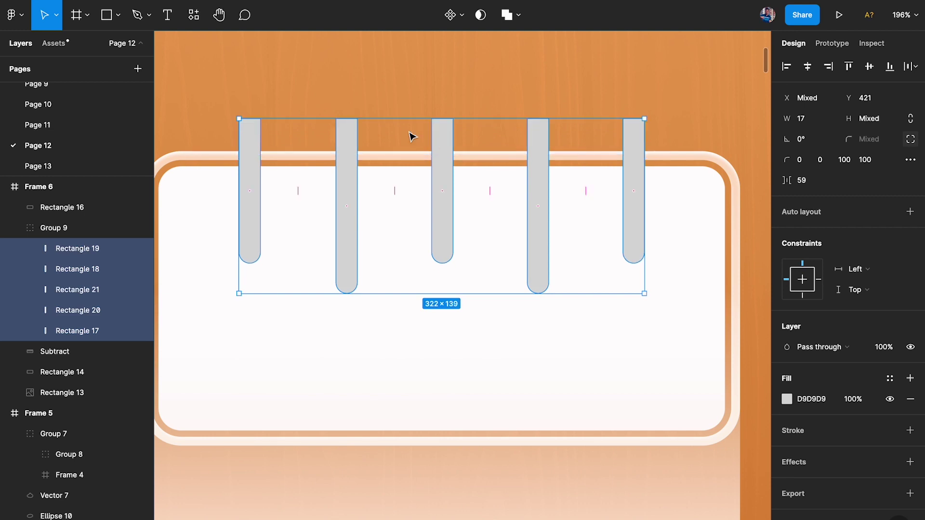
pyautogui.click(255, 141)
pyautogui.moveTo(248, 120); pyautogui.dragTo(250, 163)
pyautogui.hotkey('ctrl', 'z')
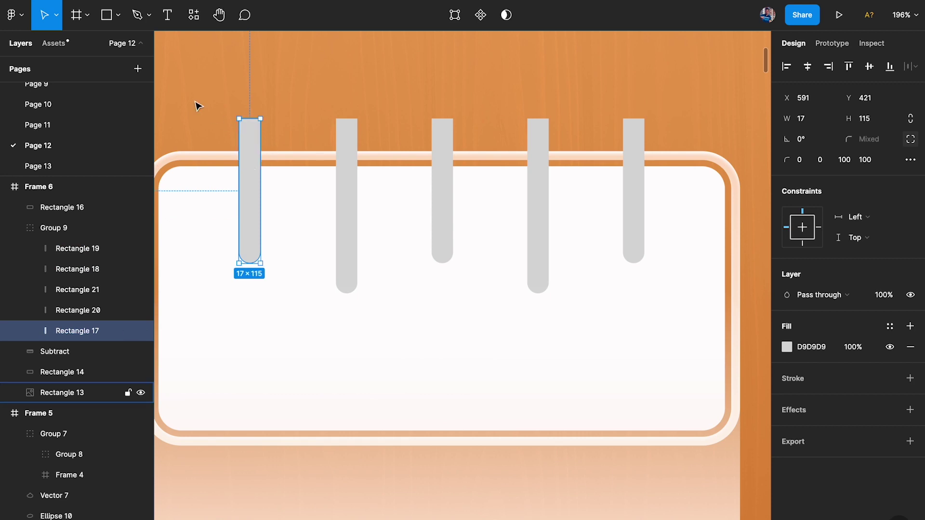
pyautogui.keyDown('shift'); pyautogui.click(345, 143); pyautogui.keyUp('shift')
pyautogui.keyDown('shift'); pyautogui.click(458, 149); pyautogui.keyUp('shift')
pyautogui.keyDown('shift'); pyautogui.click(449, 148); pyautogui.keyUp('shift')
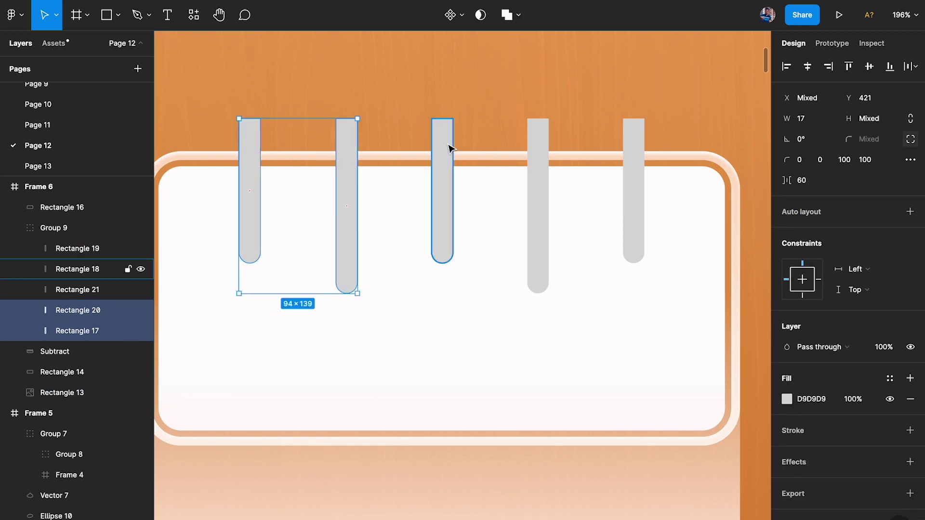
pyautogui.keyDown('shift'); pyautogui.click(446, 149); pyautogui.keyUp('shift')
pyautogui.keyDown('shift'); pyautogui.click(542, 151); pyautogui.keyUp('shift')
pyautogui.keyDown('shift'); pyautogui.click(636, 144); pyautogui.keyUp('shift')
pyautogui.moveTo(506, 120); pyautogui.dragTo(507, 227)
pyautogui.hotkey('ctrl', 'z')
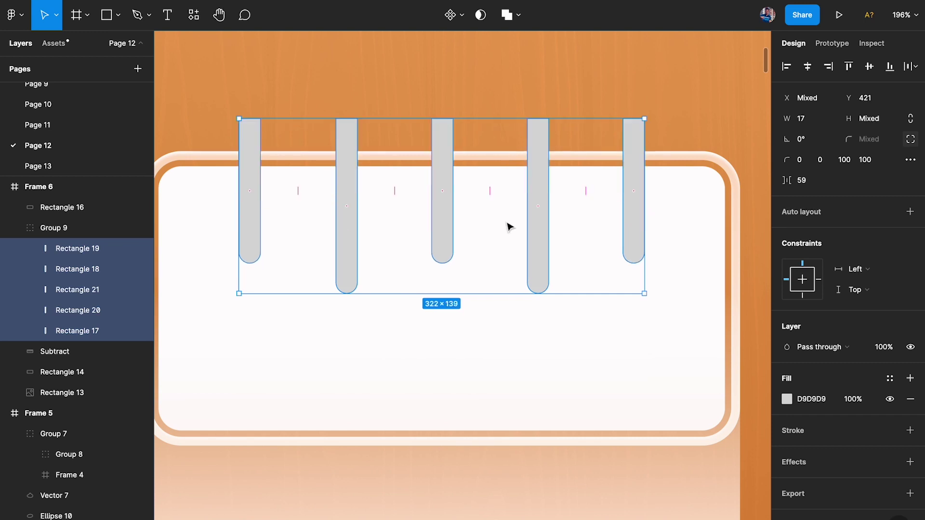
# Ungroup Group 9 so the five ticks become separate layers in Frame 6.
pyautogui.click(254, 103)
pyautogui.click(260, 132)
pyautogui.hotkey('ctrl', 'shift', 'g')
pyautogui.click(350, 82)
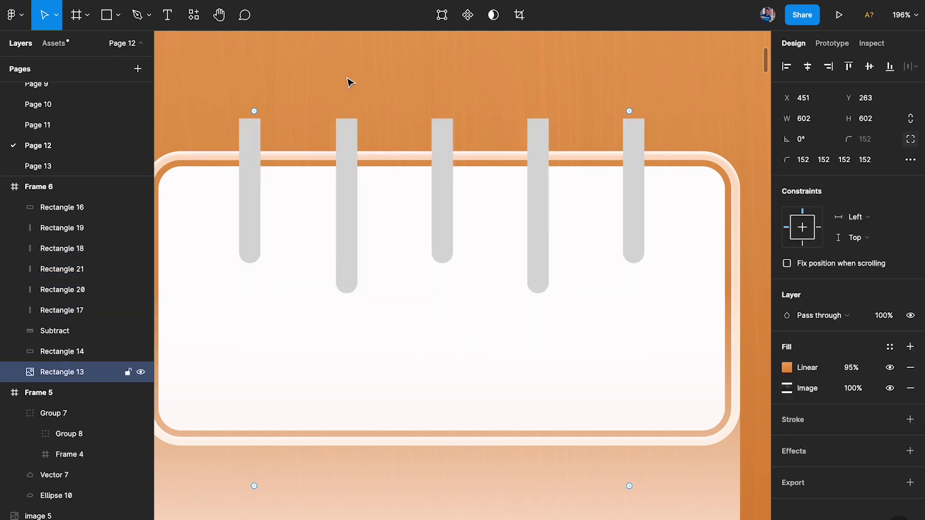
# Shorten each of the five ticks from above so their upper ends meet the white face's top edge at Y 459.
pyautogui.click(256, 135)
pyautogui.moveTo(255, 119); pyautogui.dragTo(255, 171)
pyautogui.click(350, 140)
pyautogui.moveTo(346, 119); pyautogui.dragTo(347, 168)
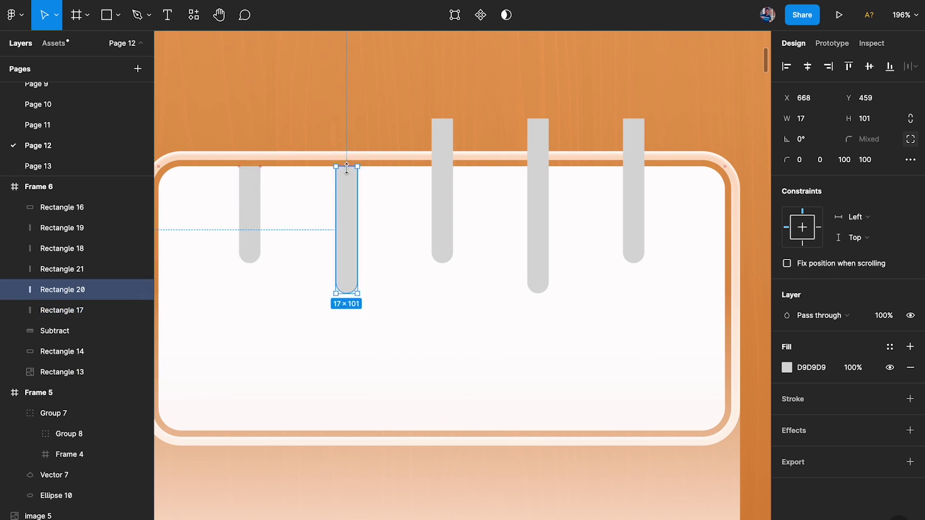
pyautogui.click(445, 142)
pyautogui.moveTo(442, 119); pyautogui.dragTo(442, 166)
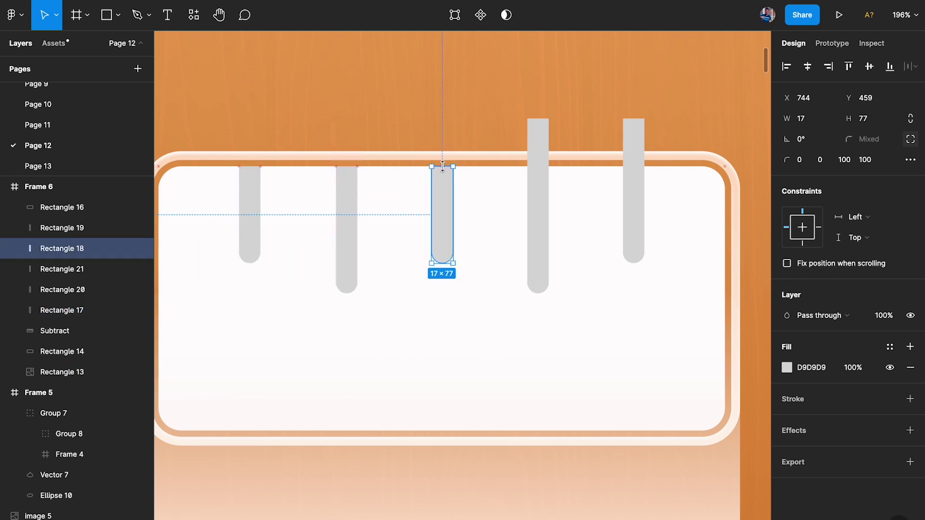
pyautogui.click(537, 158)
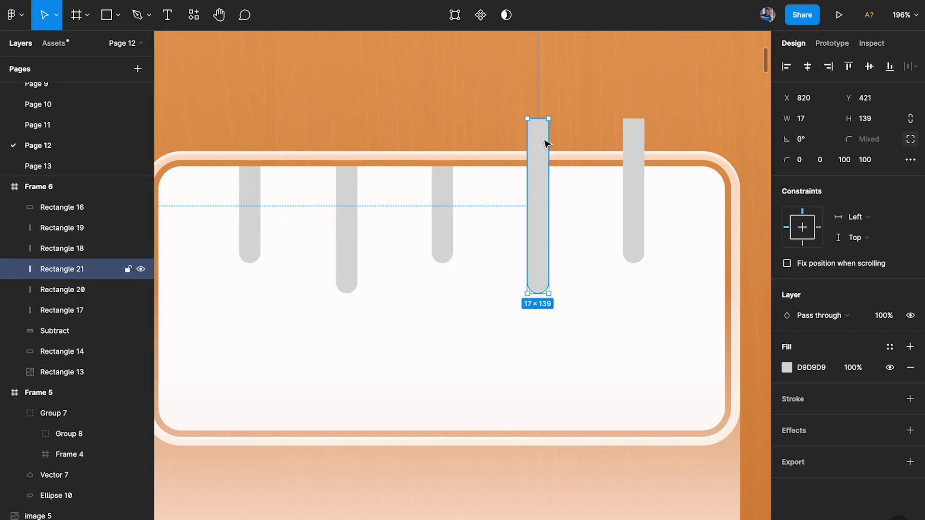
pyautogui.click(646, 159)
pyautogui.click(635, 137)
pyautogui.moveTo(632, 124); pyautogui.dragTo(632, 171)
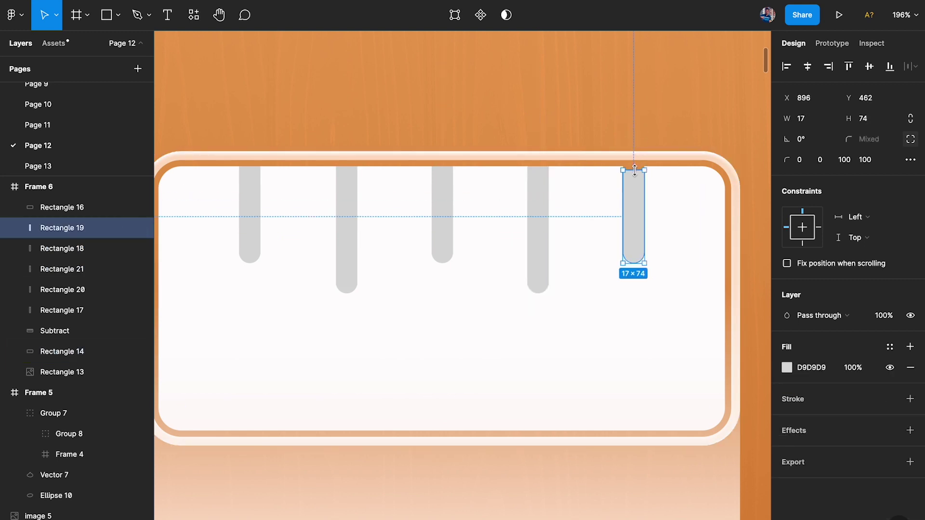
# Select all five shortened ticks and change their fill colour to white FFFFFF.
pyautogui.keyDown('shift'); pyautogui.click(539, 201); pyautogui.keyUp('shift')
pyautogui.keyDown('shift'); pyautogui.click(449, 200); pyautogui.keyUp('shift')
pyautogui.keyDown('shift'); pyautogui.click(354, 205); pyautogui.keyUp('shift')
pyautogui.keyDown('shift'); pyautogui.click(254, 207); pyautogui.keyUp('shift')
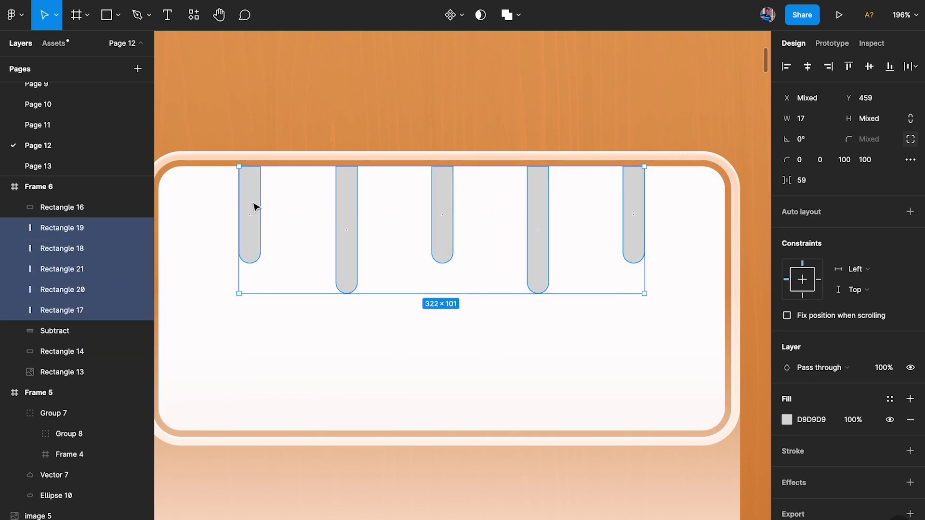
pyautogui.click(786, 419)
pyautogui.moveTo(694, 254); pyautogui.dragTo(619, 217)
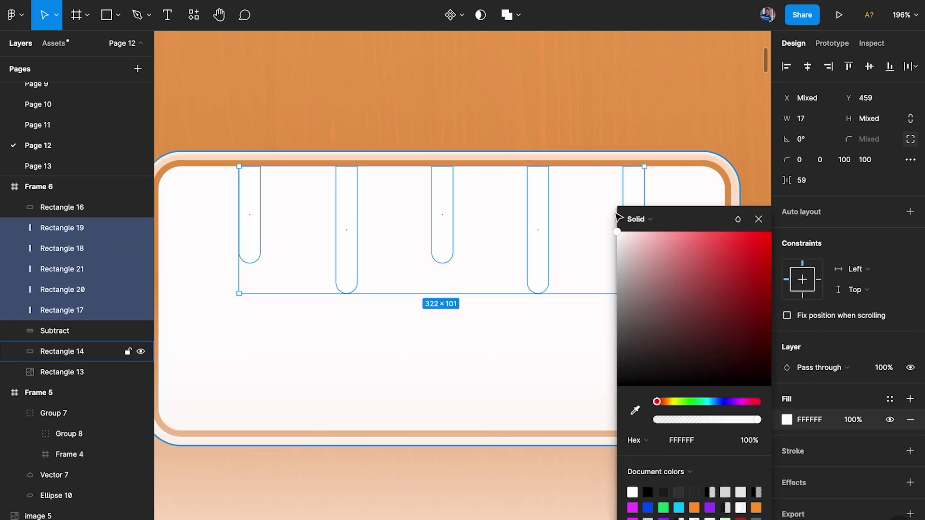
# Lower the fill opacity of the five ticks to 65%.
pyautogui.click(860, 421)
pyautogui.write('90')
pyautogui.press('Return')
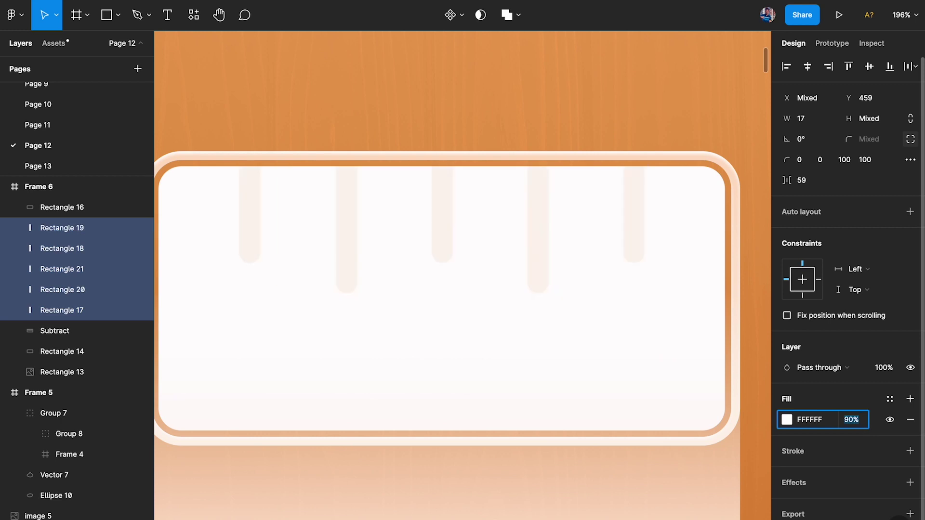
pyautogui.hotkey('shift', 'Down')
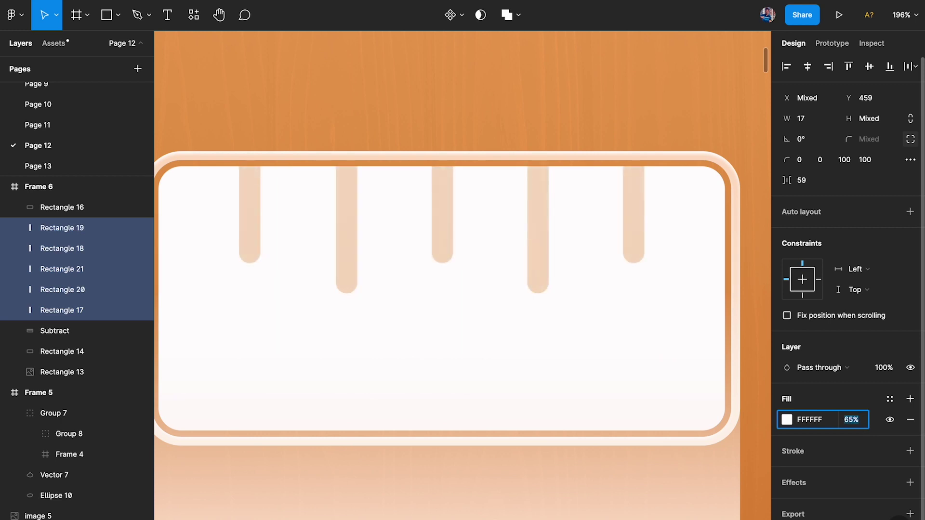
# Inspect the tick group's opacity beneath Rectangle 4 in the finished icon of Frame 1, and return Rectangle 4 to Y 446.
pyautogui.scroll(-10, 619, 275)
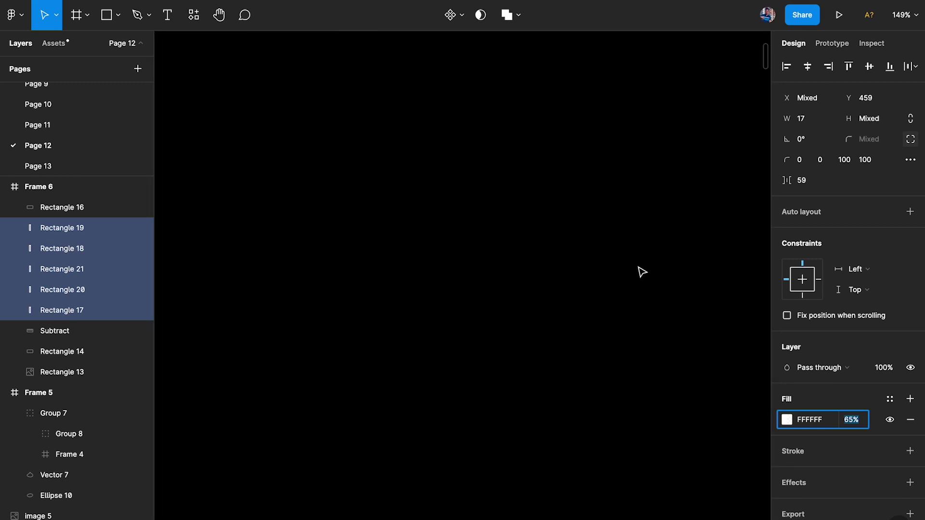
pyautogui.scroll(10, 642, 272)
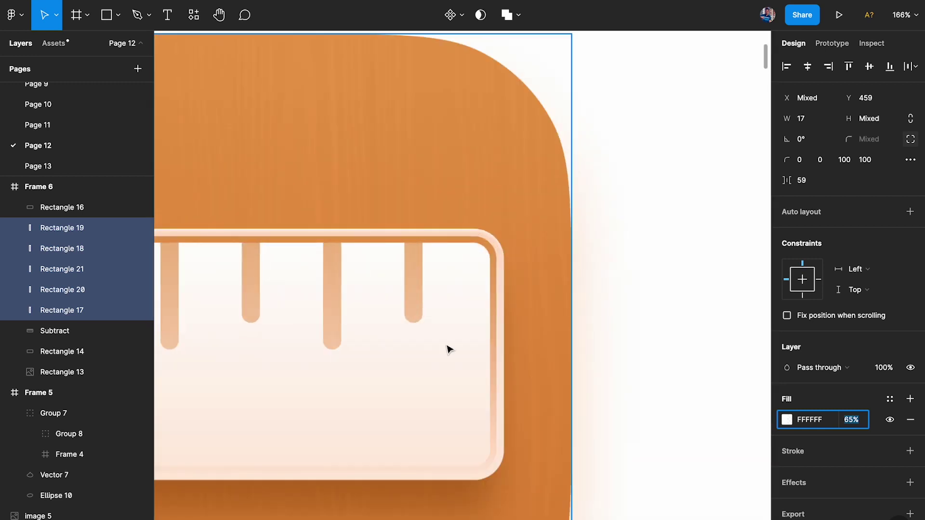
pyautogui.click(416, 365)
pyautogui.click(414, 272)
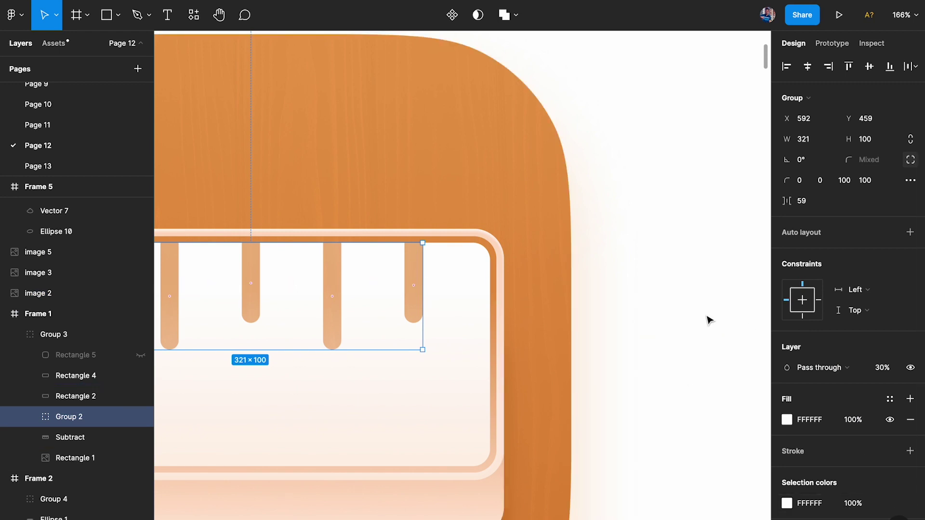
pyautogui.hscroll(-5, 568, 369)
pyautogui.click(476, 399)
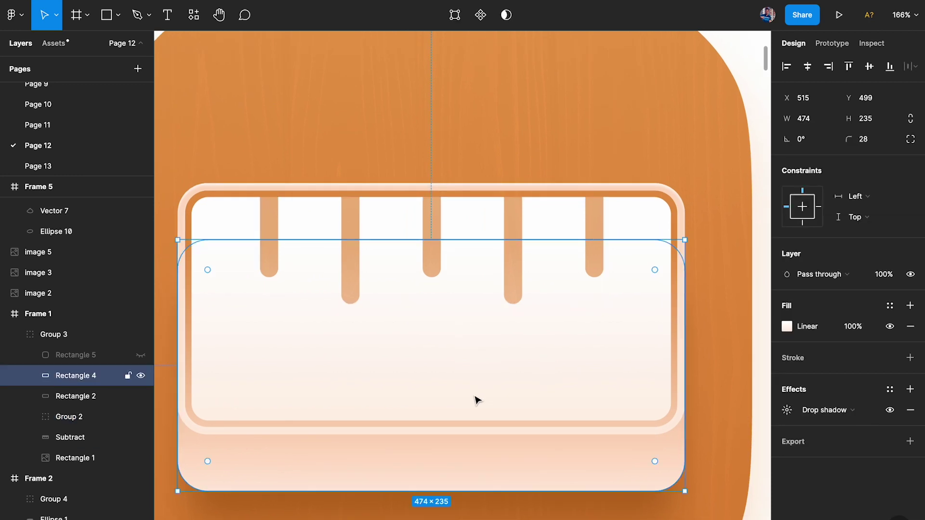
pyautogui.moveTo(494, 394); pyautogui.dragTo(485, 367)
pyautogui.hotkey('ctrl', 'z')
pyautogui.hotkey('ctrl', 'shift', 'z')
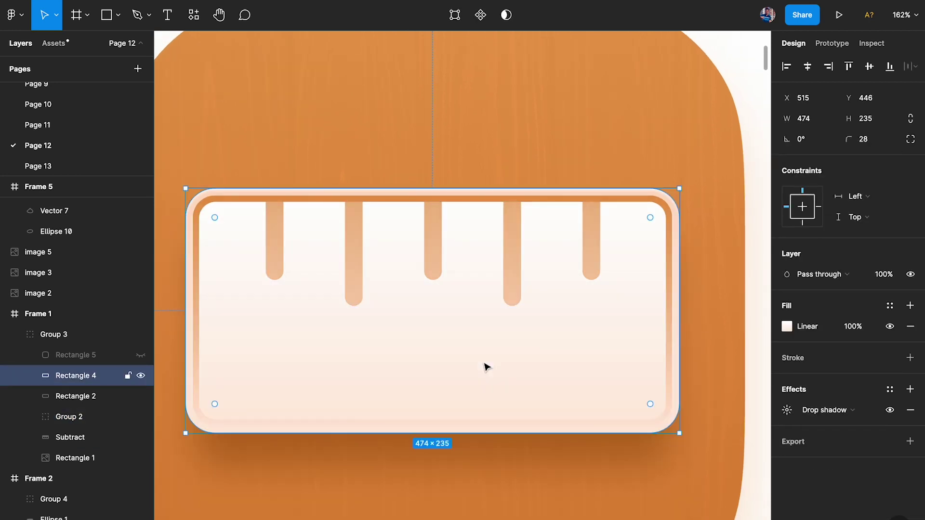
pyautogui.scroll(-5, 487, 368)
pyautogui.scroll(5, 487, 367)
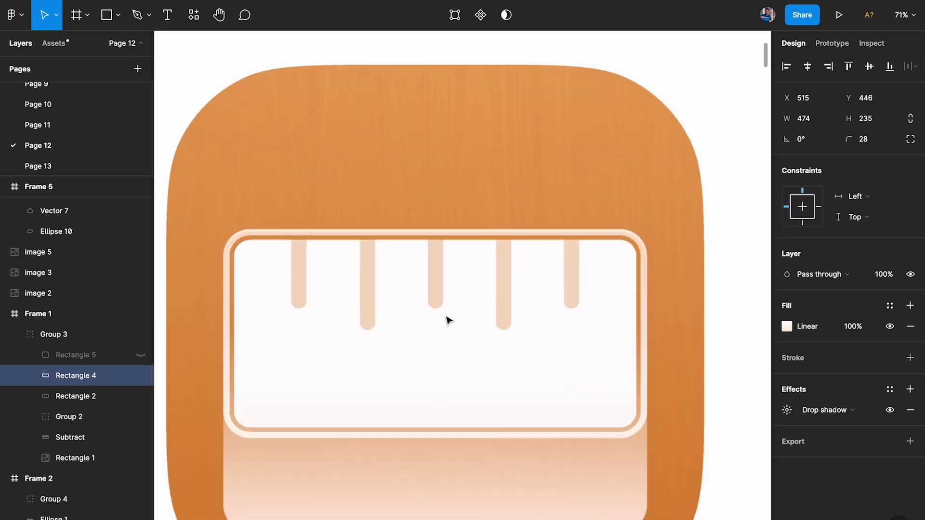
# Select the five white ticks in Frame 6 and set their fill opacity to 30%.
pyautogui.click(503, 275)
pyautogui.keyDown('shift'); pyautogui.click(576, 273); pyautogui.keyUp('shift')
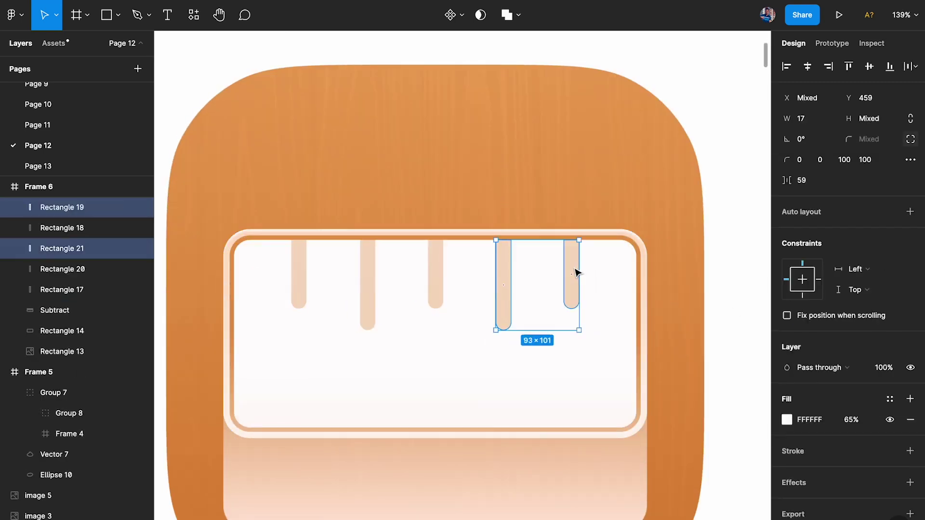
pyautogui.keyDown('shift'); pyautogui.click(435, 274); pyautogui.keyUp('shift')
pyautogui.keyDown('shift'); pyautogui.click(370, 276); pyautogui.keyUp('shift')
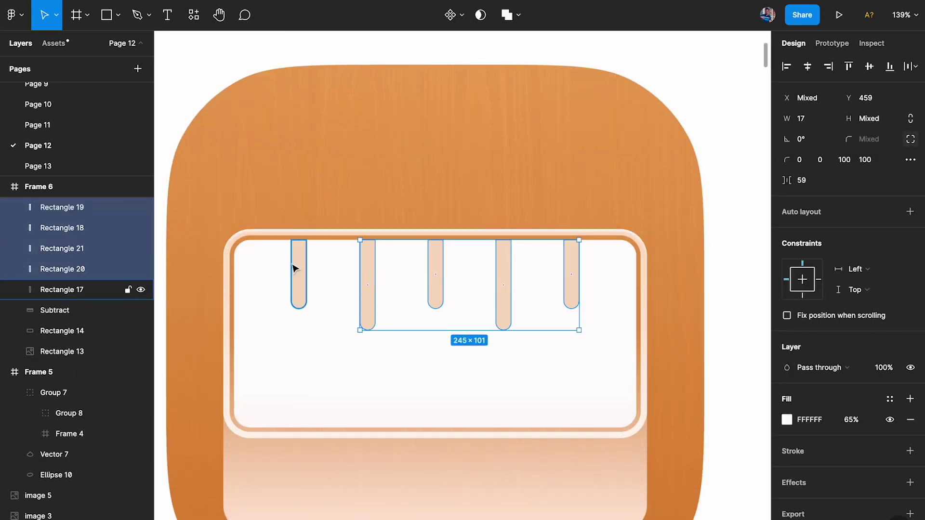
pyautogui.keyDown('shift'); pyautogui.click(295, 268); pyautogui.keyUp('shift')
pyautogui.write('20')
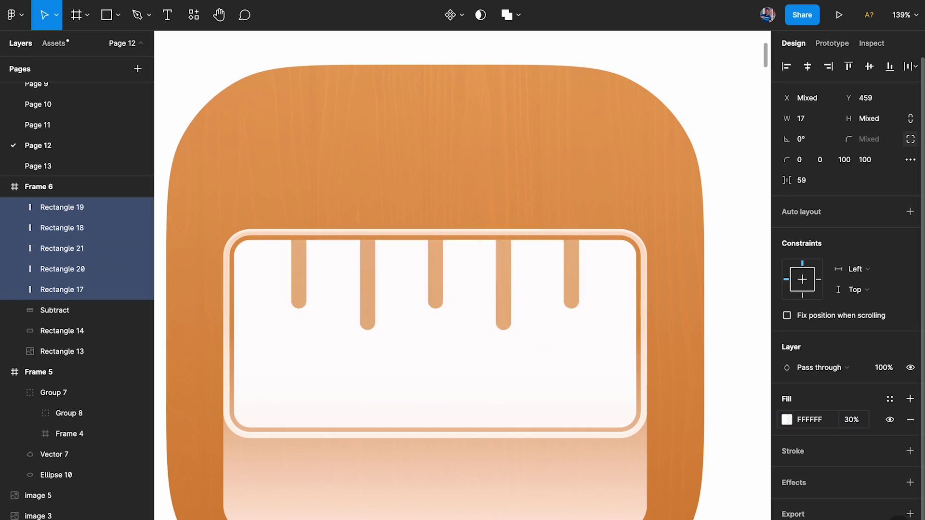
# Move Rectangle 16 straight up over the ruler to Y 447 and deselect it.
pyautogui.click(702, 289)
pyautogui.hotkey('ctrl', 'v')
pyautogui.moveTo(513, 461); pyautogui.dragTo(514, 371)
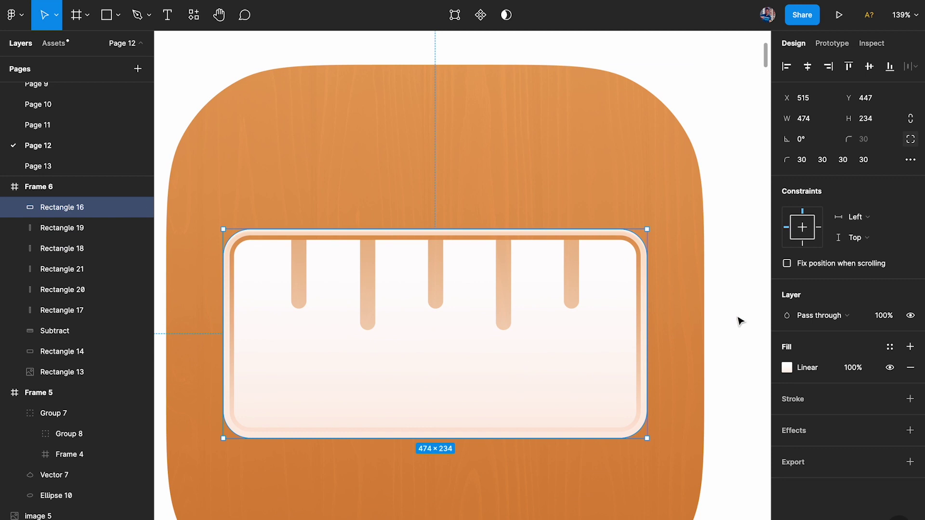
pyautogui.press('Escape')
# Compare the ruler's ticks and edge shading with the reference icon.
pyautogui.scroll(-5, 739, 321)
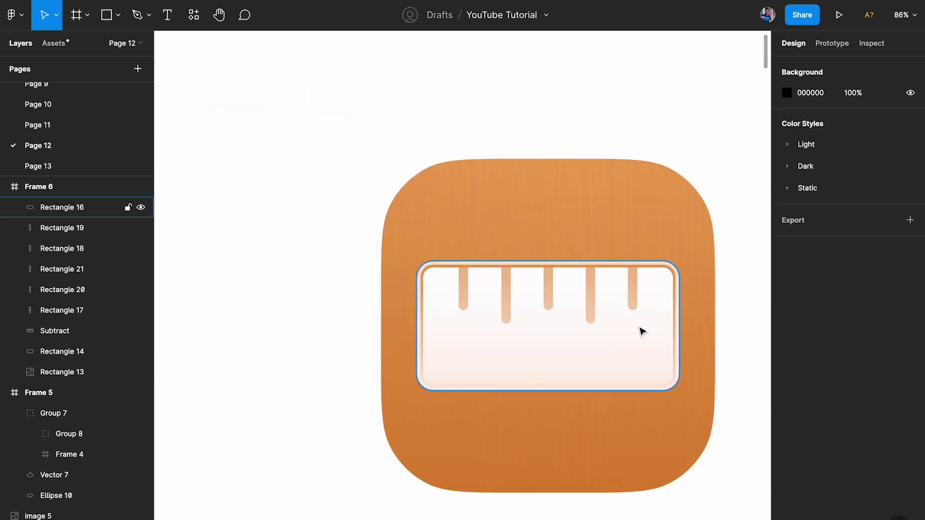
pyautogui.scroll(5, 642, 330)
pyautogui.scroll(-3, 642, 330)
pyautogui.hscroll(-3, 642, 330)
pyautogui.scroll(2, 380, 320)
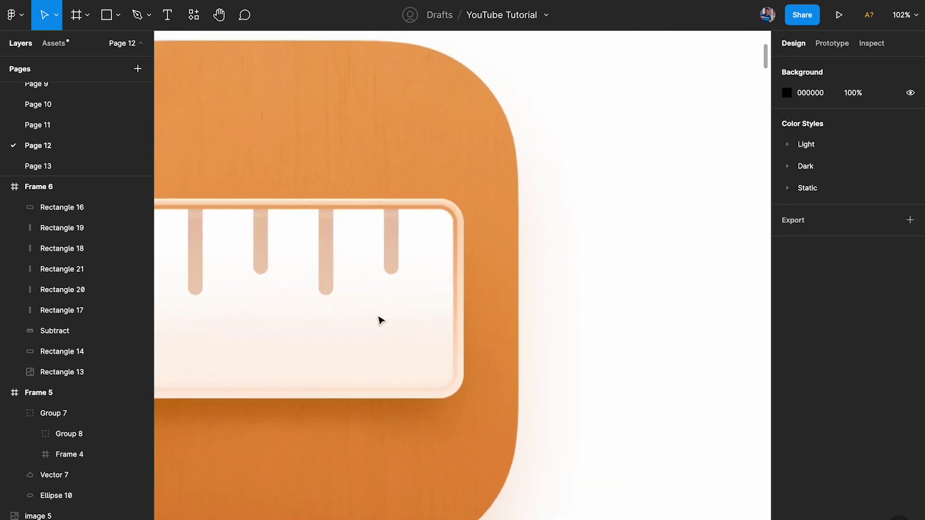
# Examine the upper ends of the ruler ticks along the full width of the finished icon in Frame 1.
pyautogui.scroll(-3, 355, 265)
pyautogui.hscroll(-3, 355, 264)
pyautogui.scroll(4, 355, 264)
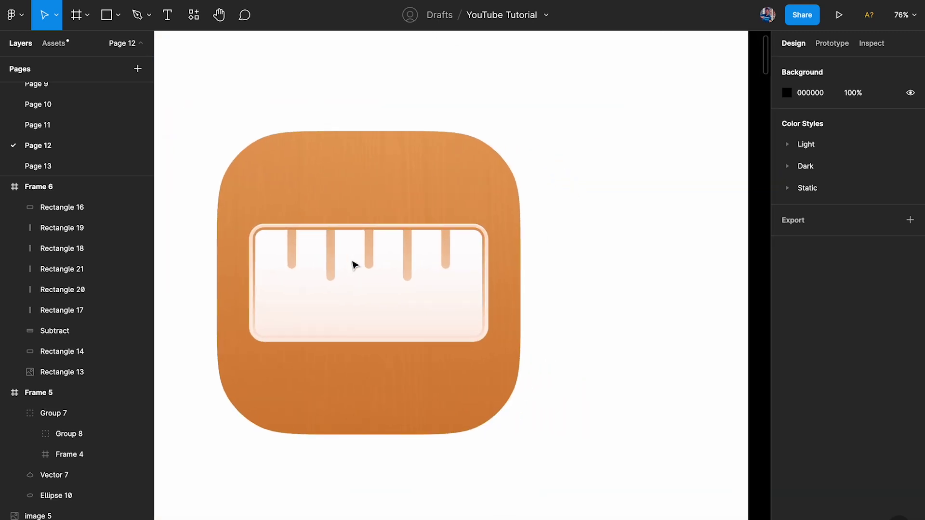
pyautogui.click(372, 307)
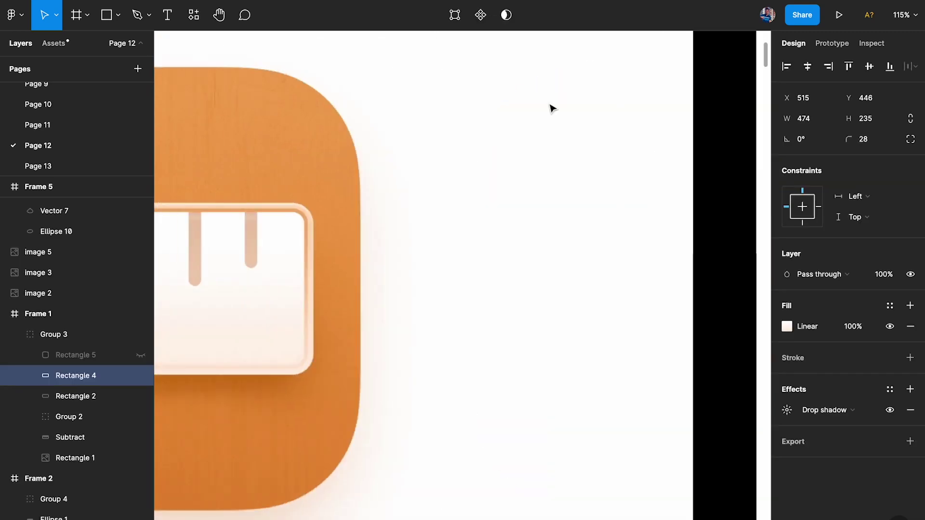
pyautogui.hscroll(-5, 551, 107)
pyautogui.scroll(4, 551, 108)
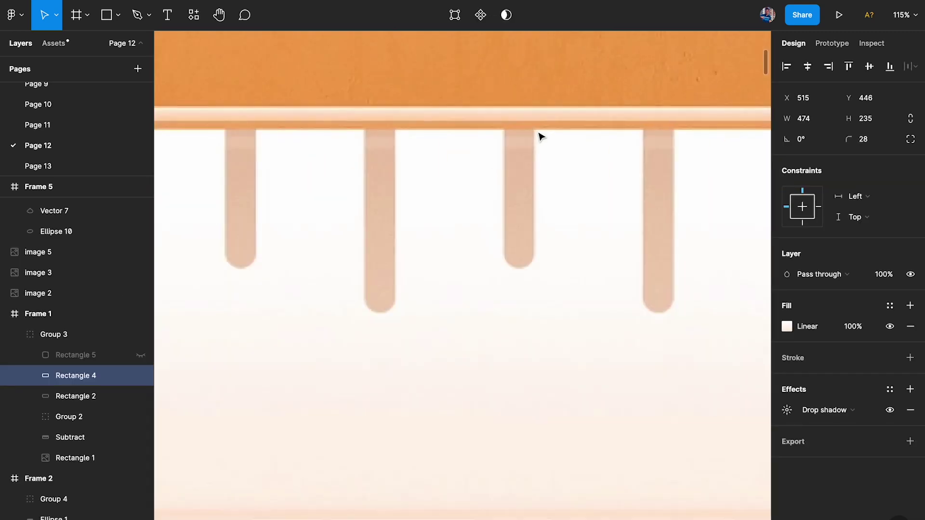
pyautogui.scroll(-3, 331, 151)
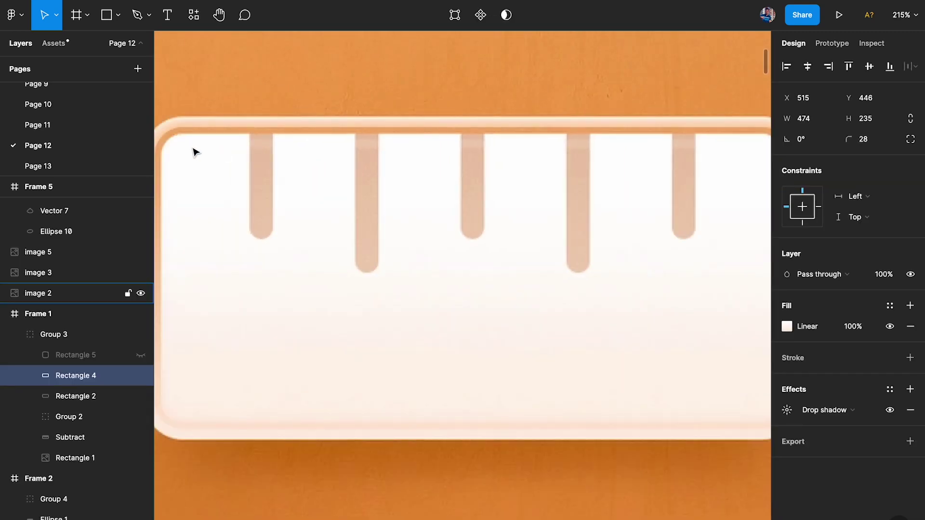
pyautogui.hscroll(3, 680, 144)
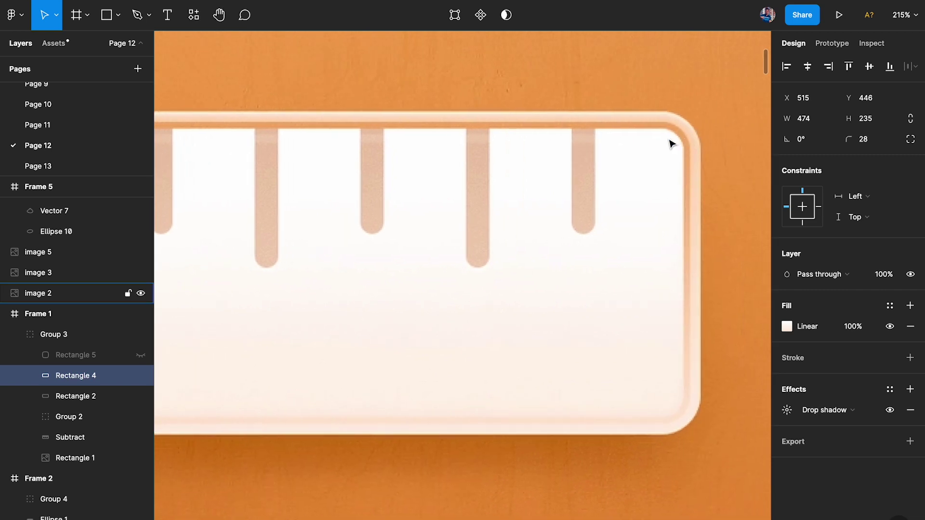
pyautogui.hscroll(-5, 248, 164)
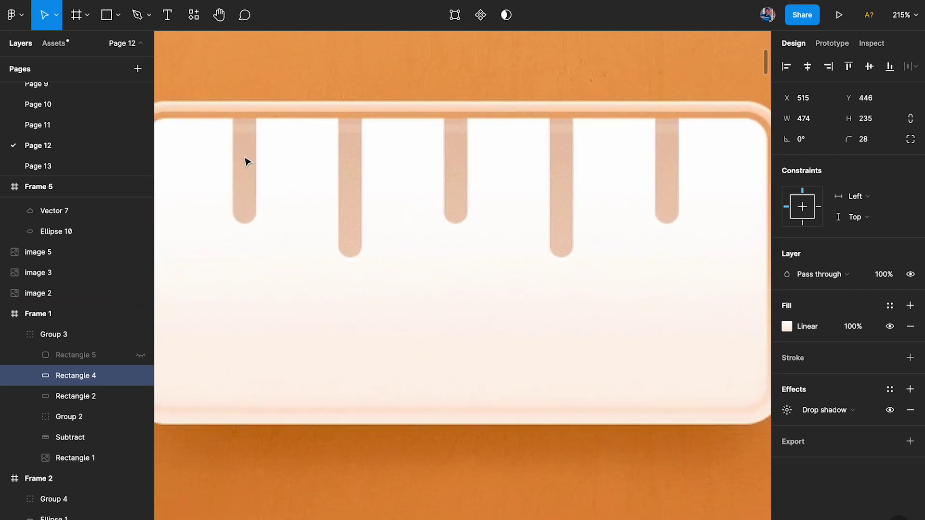
pyautogui.scroll(-1, 248, 163)
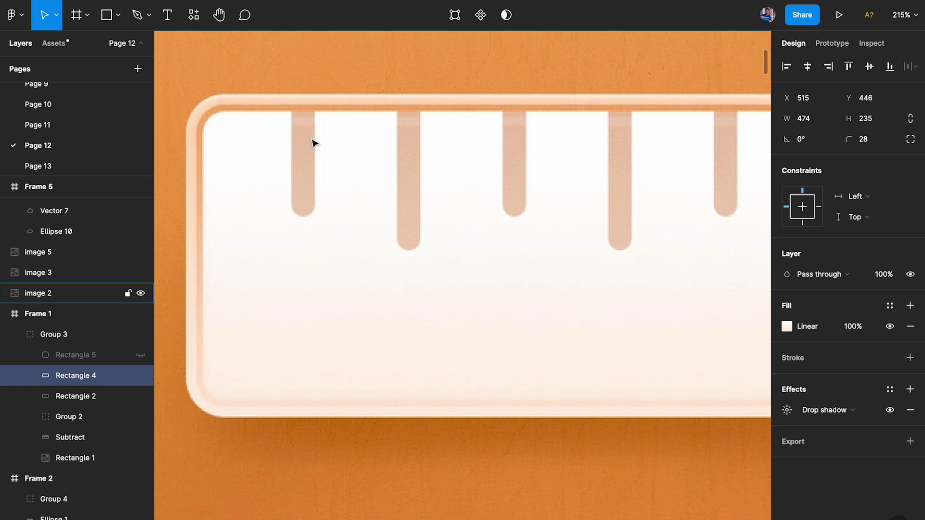
pyautogui.scroll(-2, 539, 142)
pyautogui.scroll(5, 527, 138)
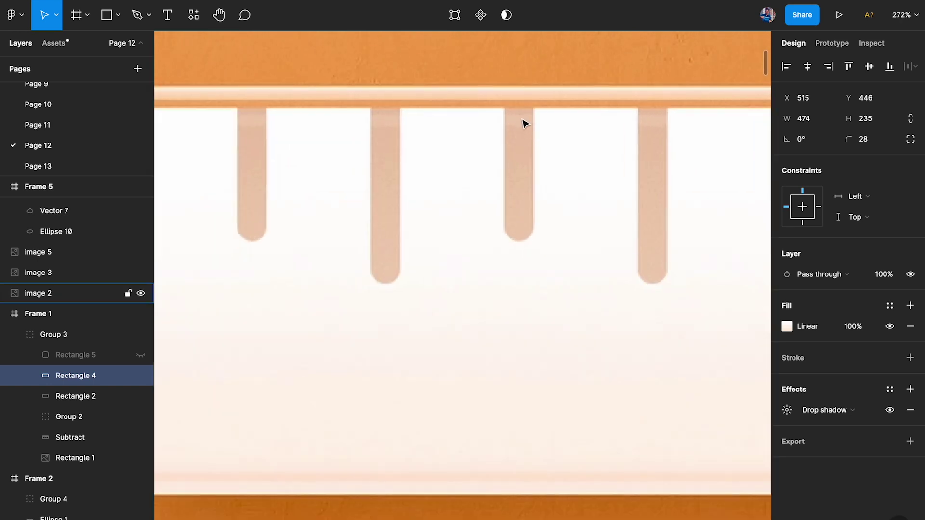
pyautogui.scroll(-10, 525, 124)
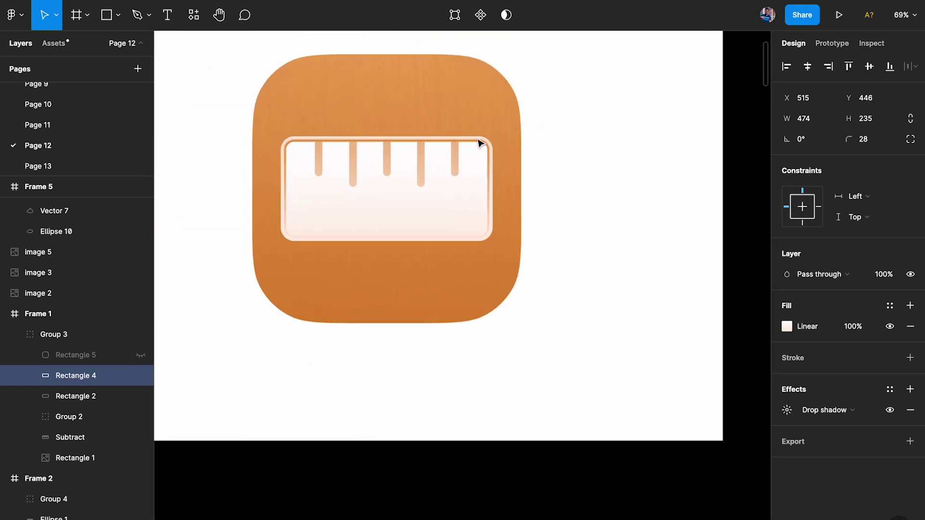
# Move the gradient overlay Rectangle 16 in Frame 6 straight down to Y 529, clear of the ruler's upper part.
pyautogui.scroll(5, 413, 169)
pyautogui.click(390, 163)
pyautogui.moveTo(391, 164); pyautogui.dragTo(391, 233)
# Draw a thin rectangle about 170 × 9 across the ticks near the ruler's upper edge, starting by its first corner.
pyautogui.scroll(5, 391, 233)
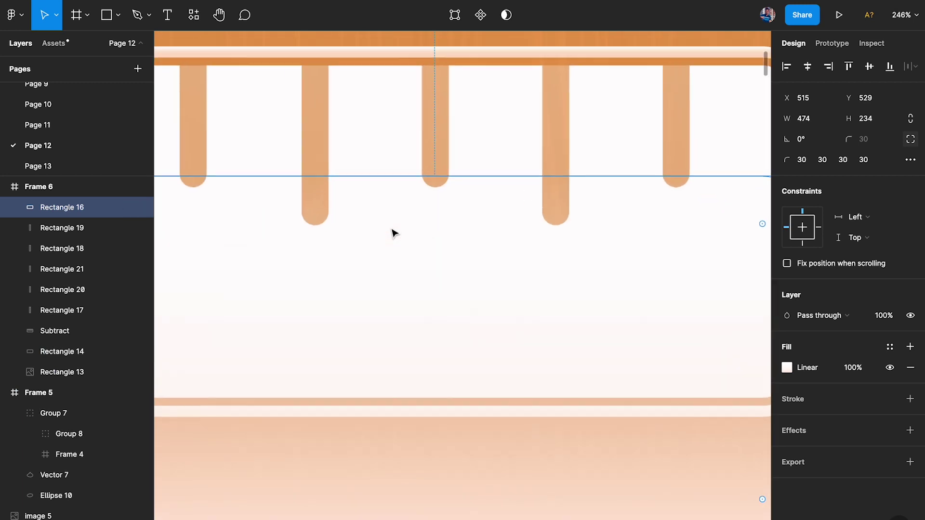
pyautogui.scroll(3, 394, 233)
pyautogui.hscroll(-3, 394, 234)
pyautogui.press('r')
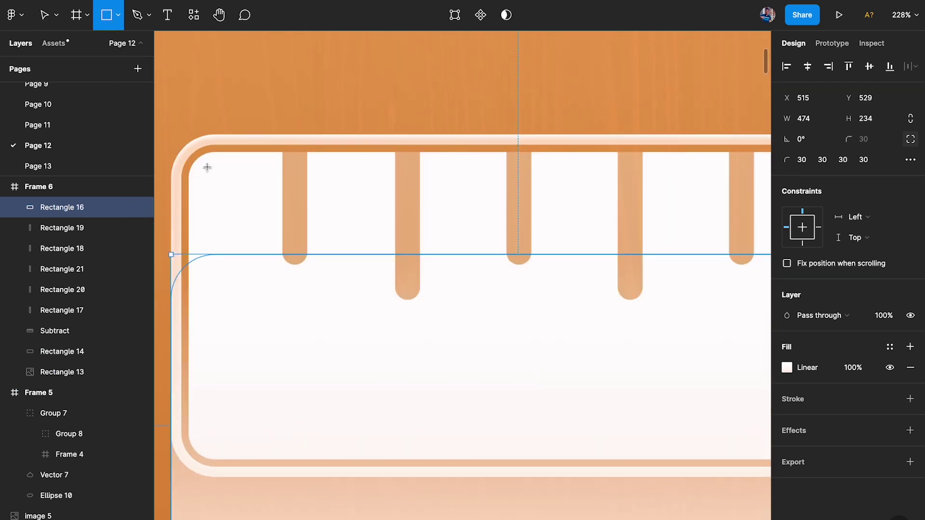
pyautogui.moveTo(203, 164); pyautogui.dragTo(452, 177)
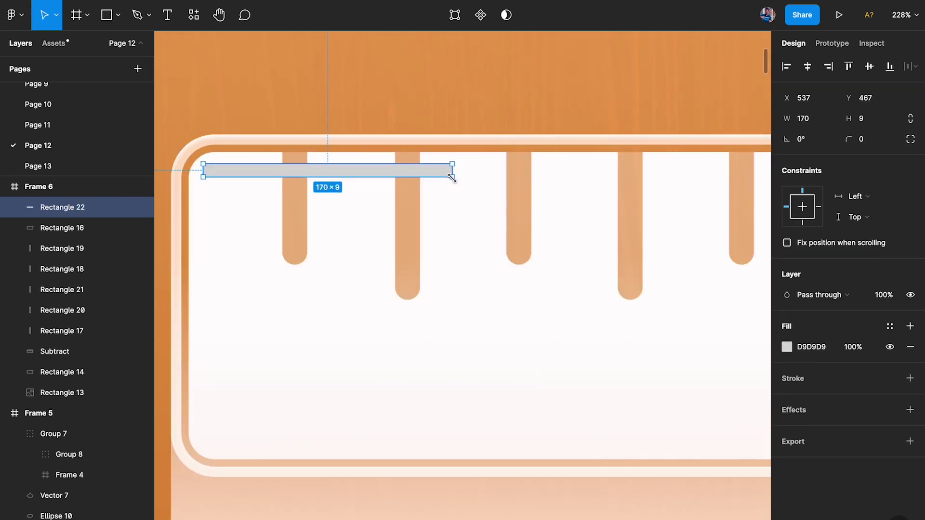
# Compare the thin bar's height with the finished icon and nudge the bar up 3 px to Y 464.
pyautogui.hscroll(5, 453, 180)
pyautogui.scroll(3, 453, 179)
pyautogui.scroll(-3, 453, 179)
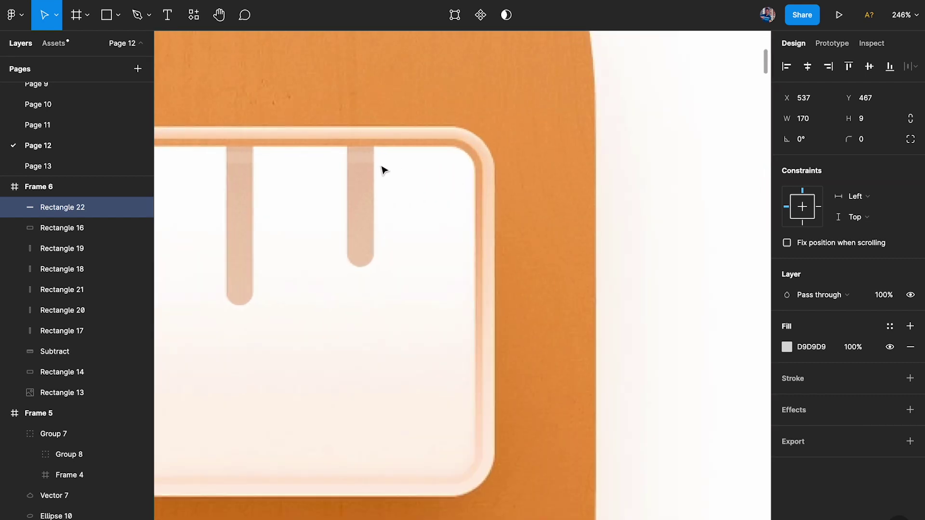
pyautogui.scroll(-5, 383, 169)
pyautogui.scroll(5, 384, 170)
pyautogui.press('Up')
pyautogui.press('Up')
pyautogui.press('Up')
# Widen the thin bar to 396 so that it spans all five ticks.
pyautogui.scroll(-2, 384, 170)
pyautogui.hscroll(5, 384, 169)
pyautogui.scroll(3, 384, 169)
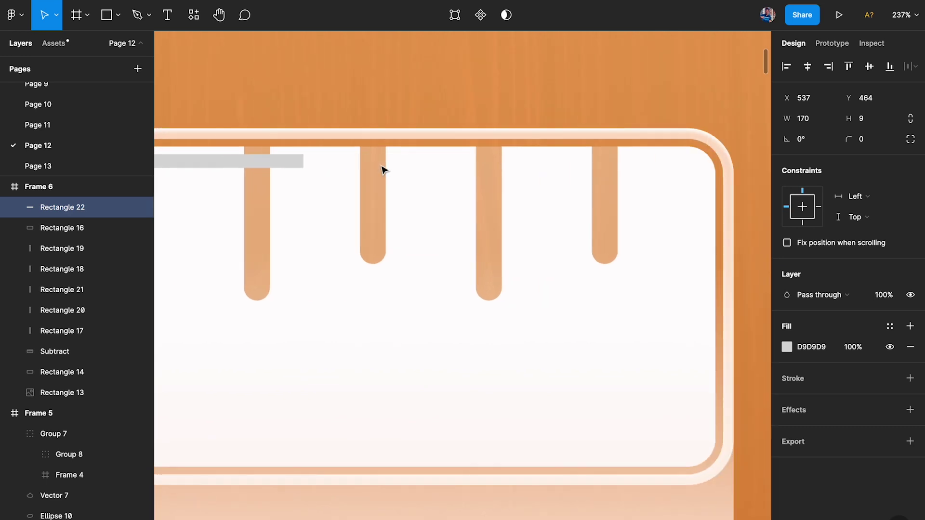
pyautogui.moveTo(303, 161); pyautogui.dragTo(648, 160)
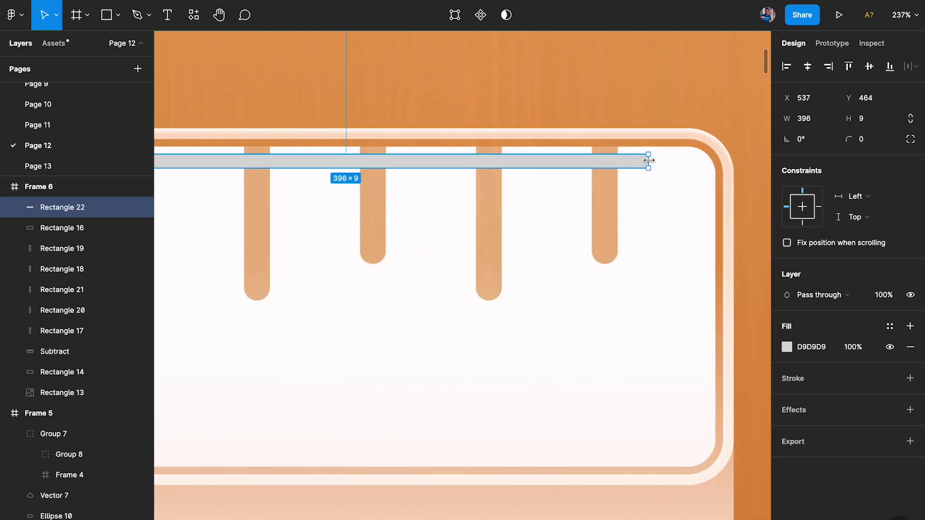
# Fill the thin bar with white (FFFFFF) and deselect it.
pyautogui.click(787, 347)
pyautogui.write('FFFFFF')
pyautogui.press('Return')
pyautogui.click(598, 138)
pyautogui.hscroll(2, 578, 144)
pyautogui.scroll(-1, 578, 144)
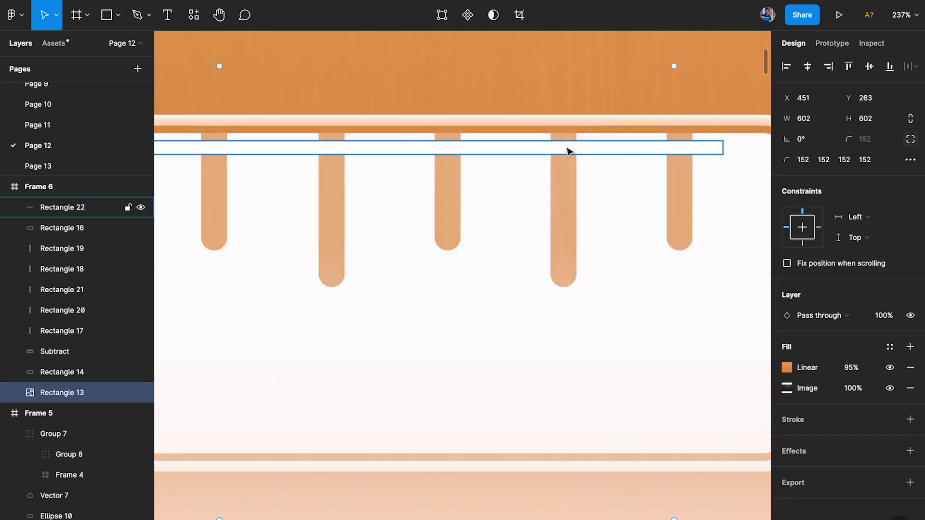
# Set the white bar's layer opacity to 20%.
pyautogui.click(567, 151)
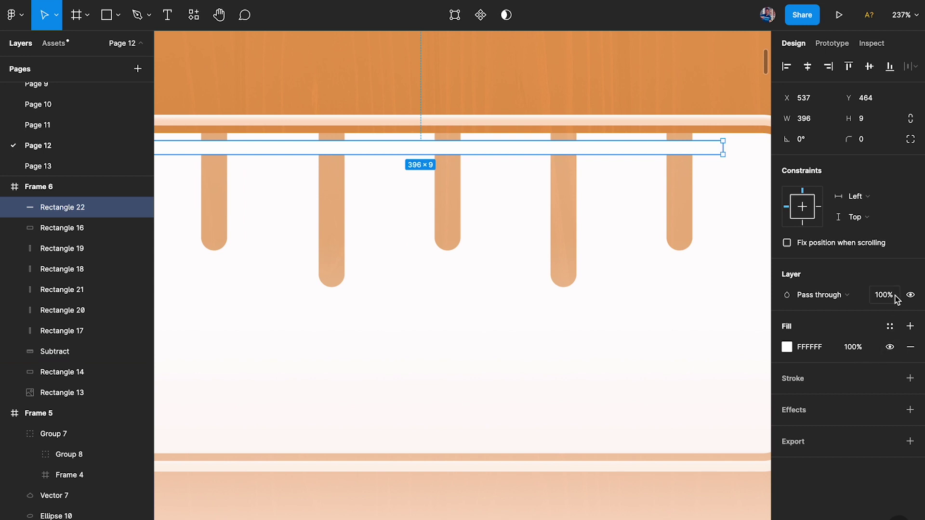
pyautogui.press('3')
pyautogui.click(628, 48)
# Add a layer blur effect to the white bar across the ticks and check its blur settings.
pyautogui.click(566, 149)
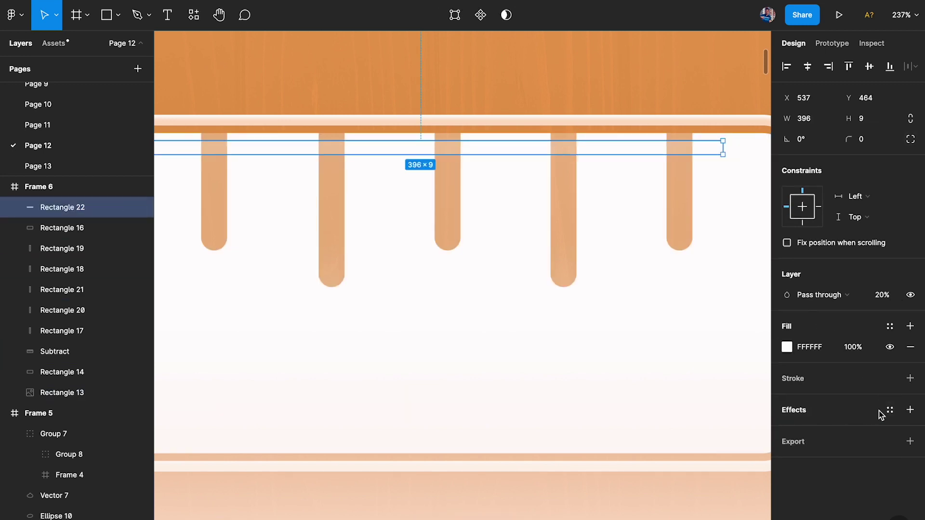
pyautogui.click(908, 410)
pyautogui.click(829, 431)
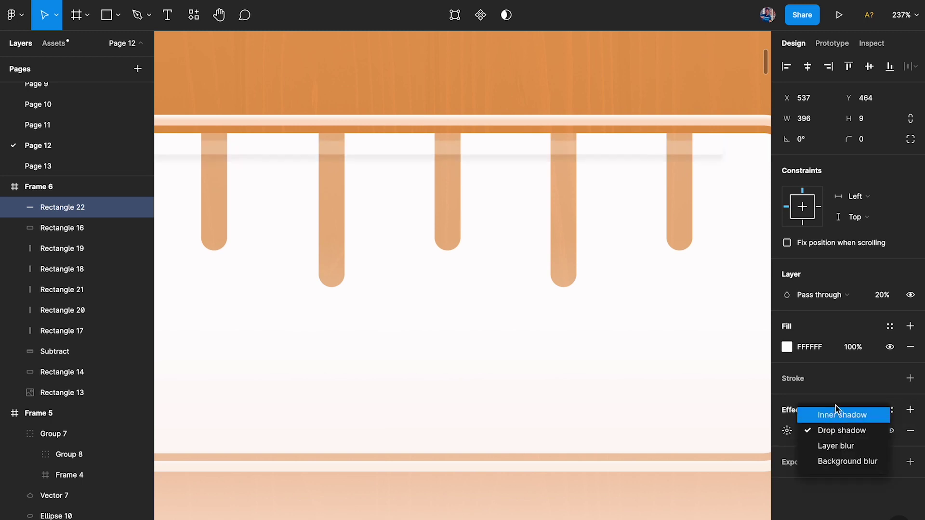
pyautogui.click(835, 445)
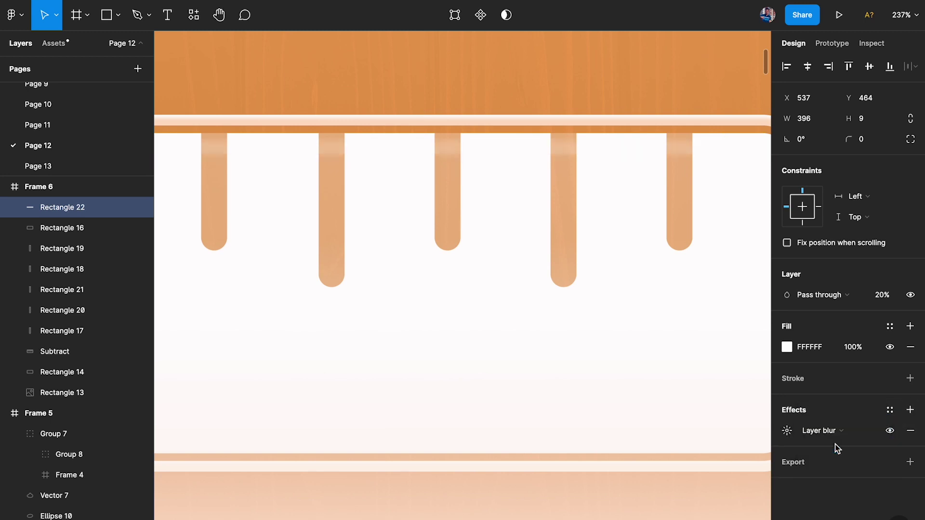
pyautogui.click(786, 430)
pyautogui.click(663, 500)
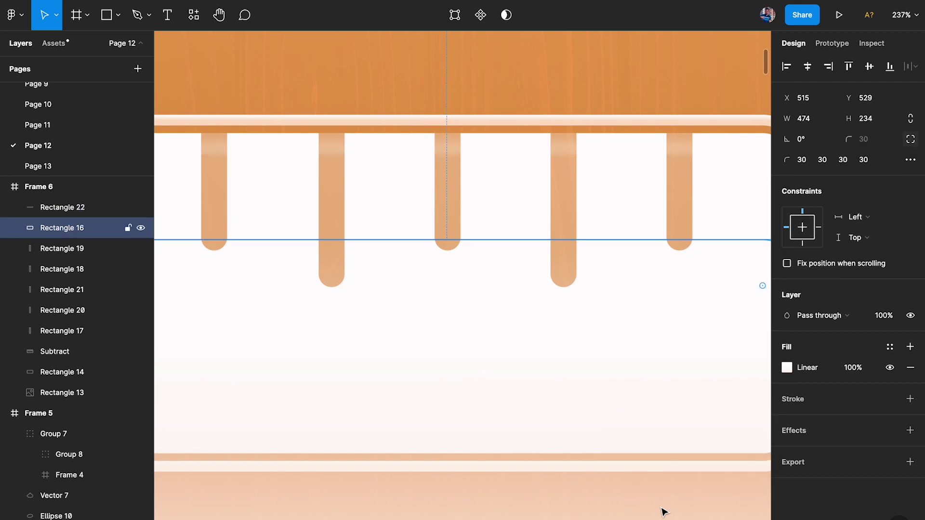
# Set the blurred white bar's layer opacity to 30% and deselect it.
pyautogui.click(570, 150)
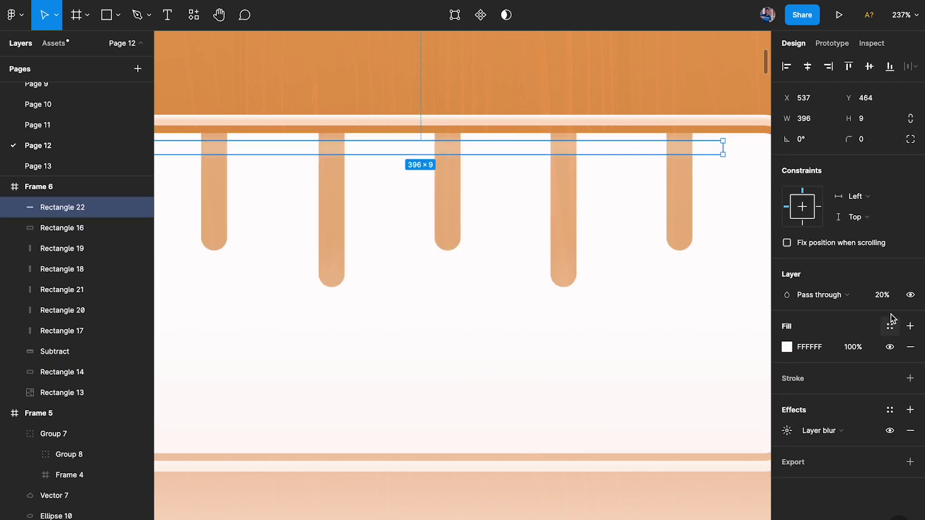
pyautogui.click(724, 102)
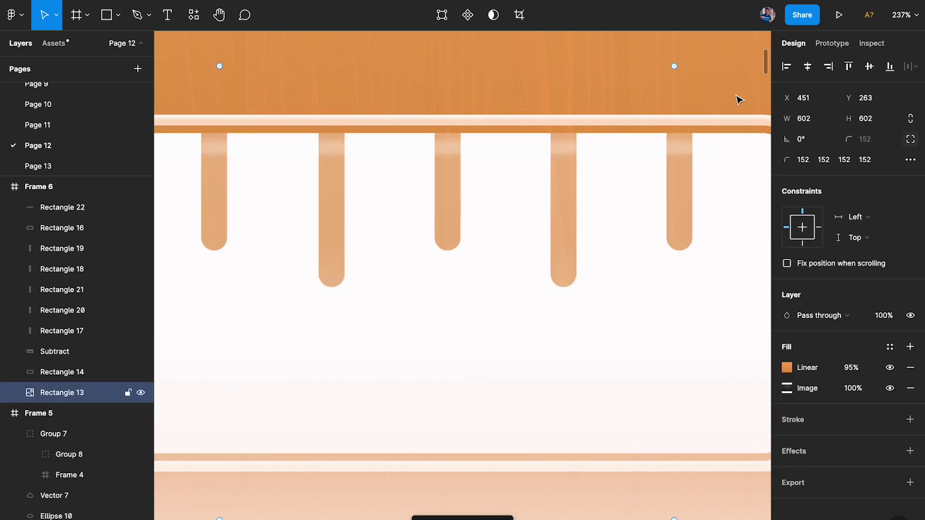
pyautogui.scroll(-2, 737, 100)
pyautogui.click(592, 149)
pyautogui.click(586, 148)
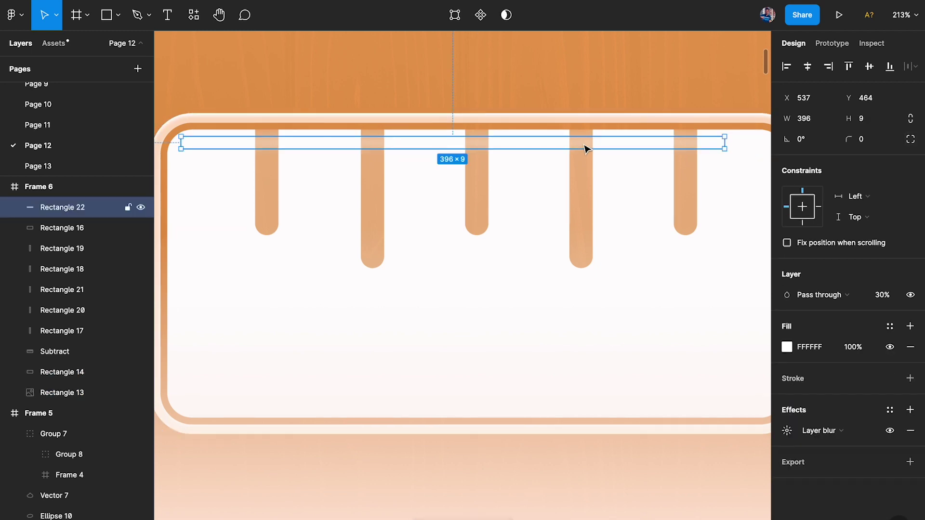
pyautogui.click(585, 83)
# Select the gradient overlay Rectangle 16 over the lower part of the ruler.
pyautogui.scroll(-3, 586, 84)
pyautogui.scroll(4, 452, 161)
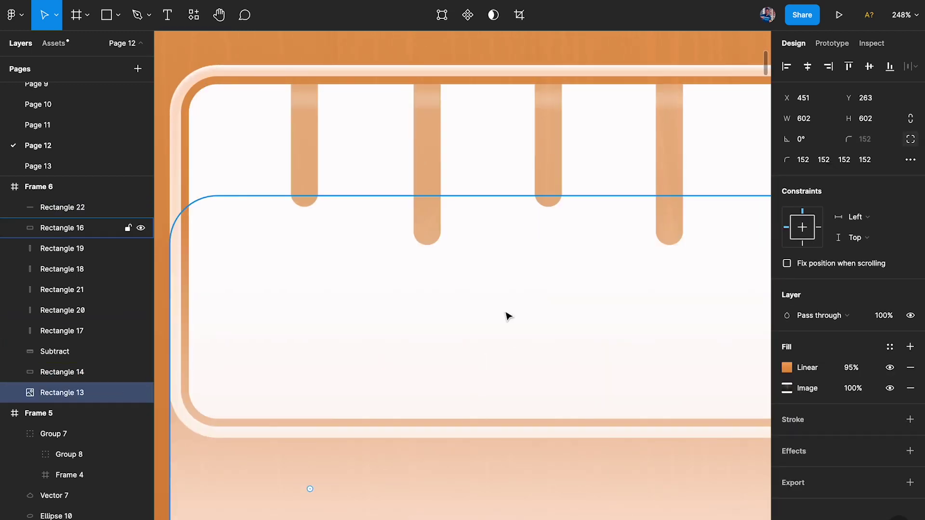
pyautogui.click(597, 313)
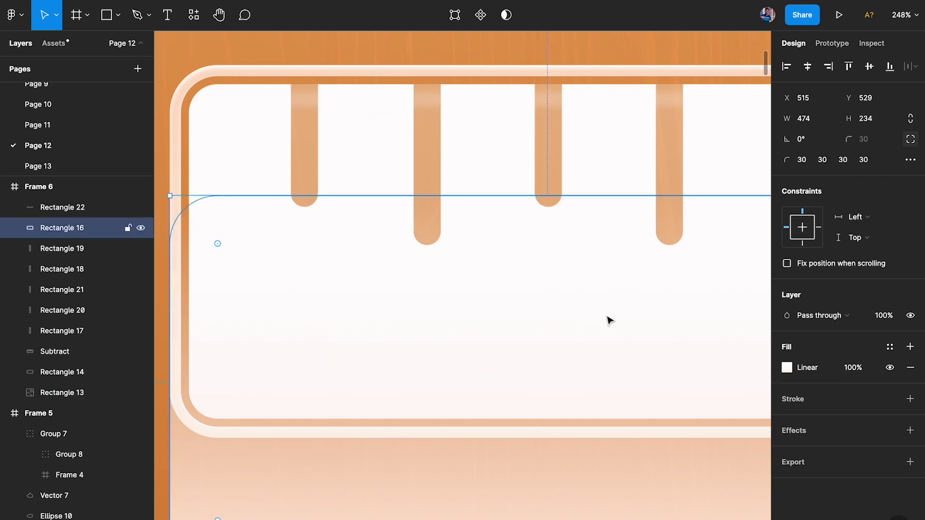
# Move the white gradient rectangle in Frame 6 up over the ruler body, to Y 447.
pyautogui.moveTo(599, 258); pyautogui.dragTo(587, 188)
pyautogui.scroll(-10, 510, 151)
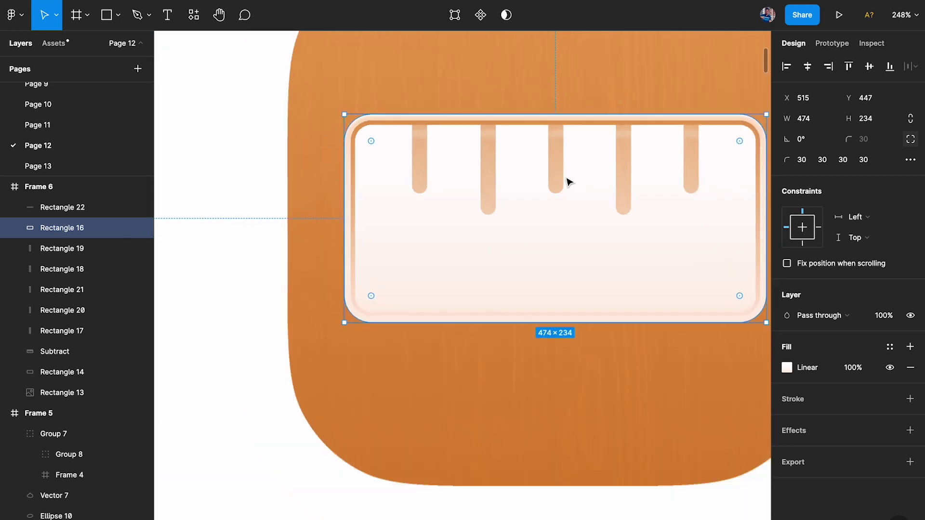
pyautogui.click(457, 307)
# Compare the shadows of the reference icon with the Frame 6 icon side by side, with the interface hidden.
pyautogui.scroll(-3, 457, 307)
pyautogui.hscroll(5, 456, 306)
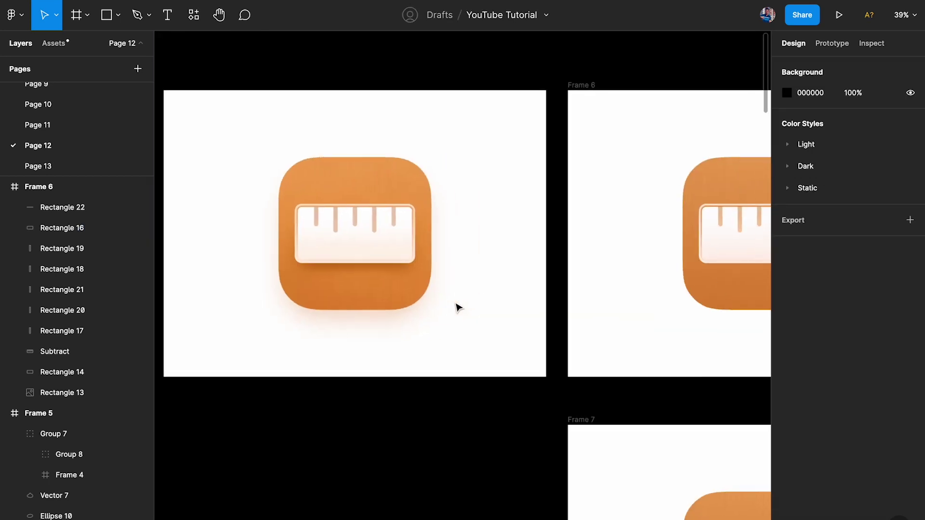
pyautogui.scroll(3, 457, 307)
pyautogui.hotkey('ctrl', '\\')
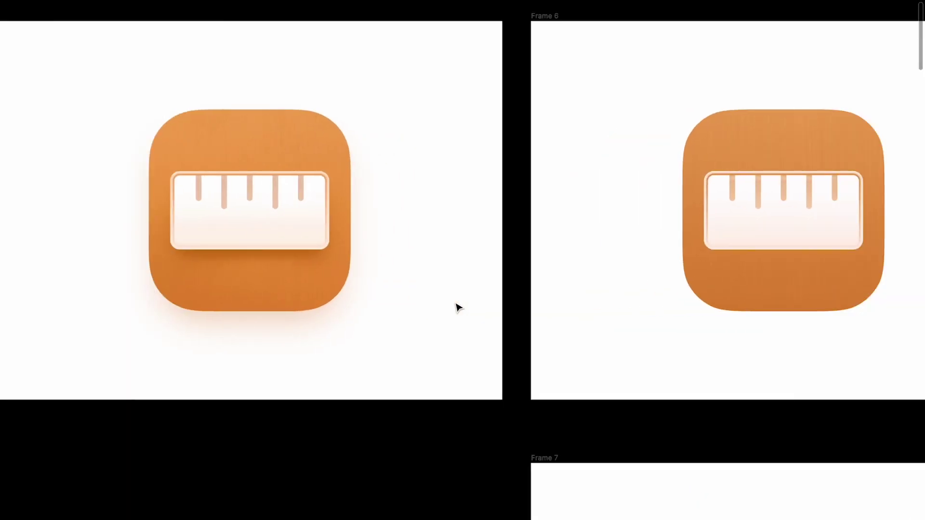
pyautogui.hscroll(2, 456, 306)
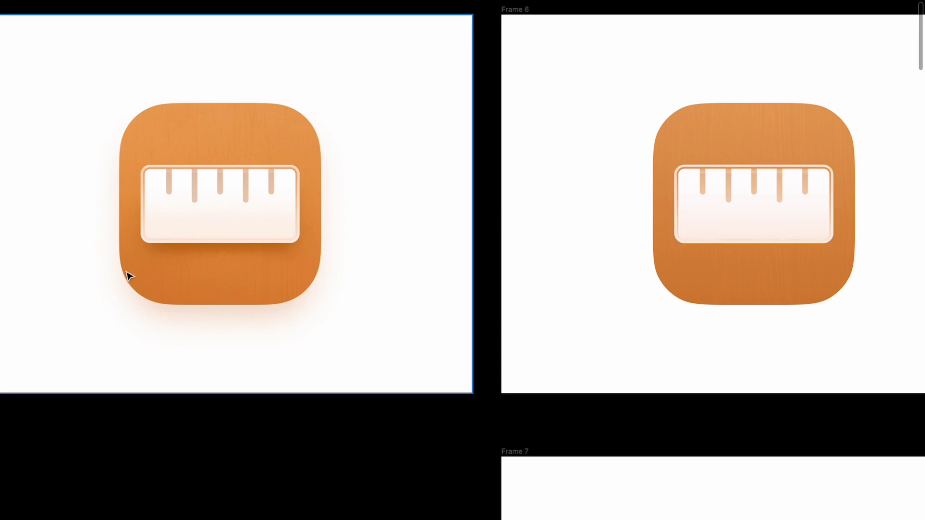
pyautogui.scroll(1, 128, 275)
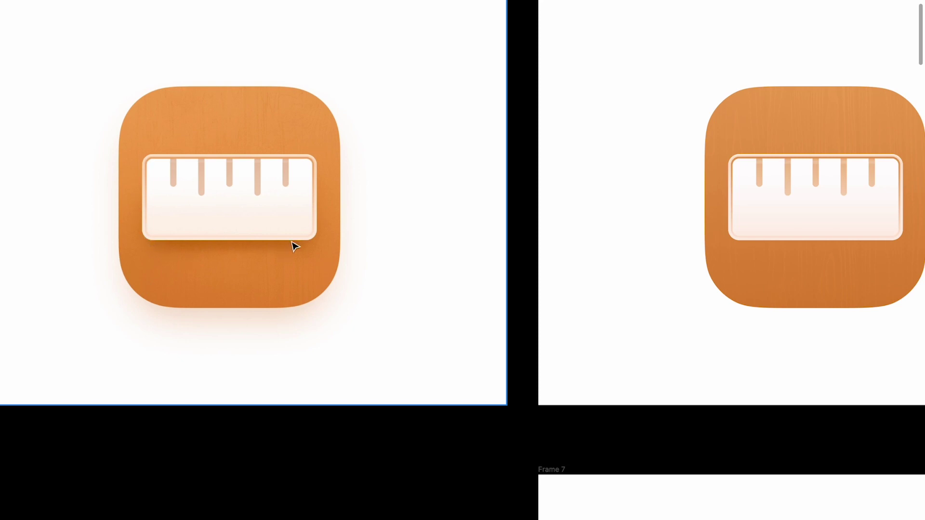
pyautogui.hscroll(3, 279, 251)
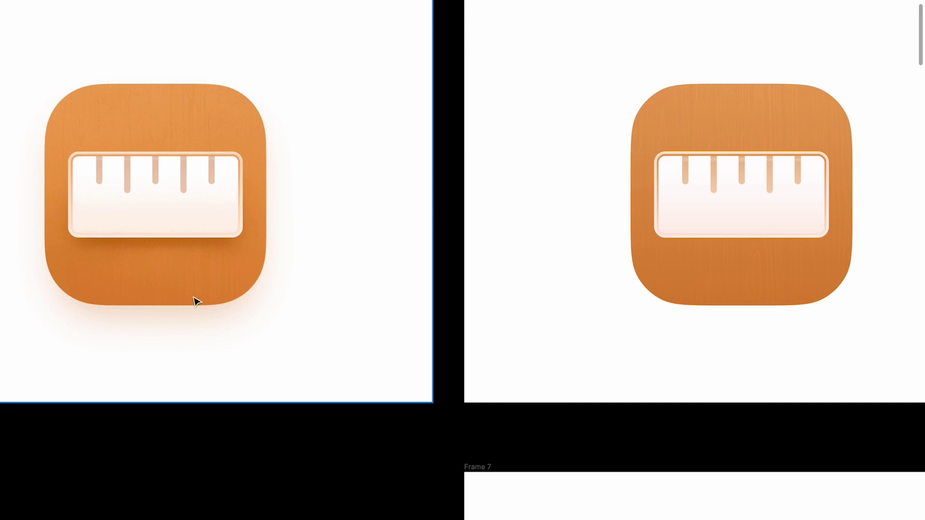
pyautogui.hotkey('ctrl', '\\')
# Copy the drop shadow effect from Frame 1's wooden background square onto the wooden background square in Frame 6.
pyautogui.scroll(-5, 513, 274)
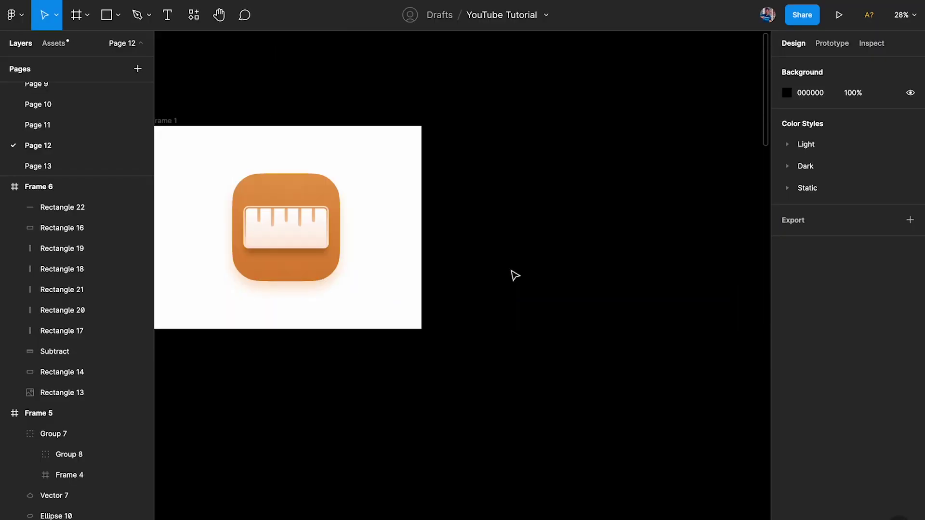
pyautogui.scroll(3, 330, 277)
pyautogui.click(269, 271)
pyautogui.hscroll(-3, 308, 268)
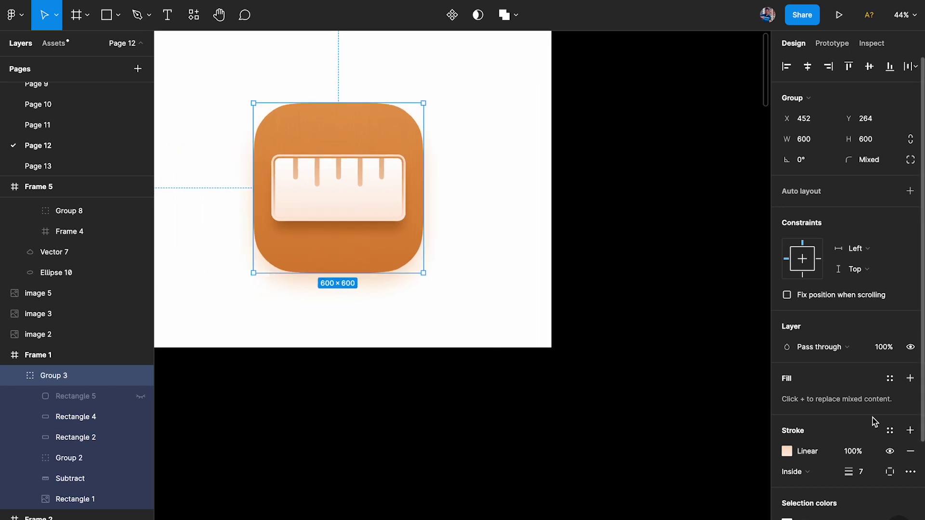
pyautogui.scroll(-3, 873, 420)
pyautogui.doubleClick(365, 251)
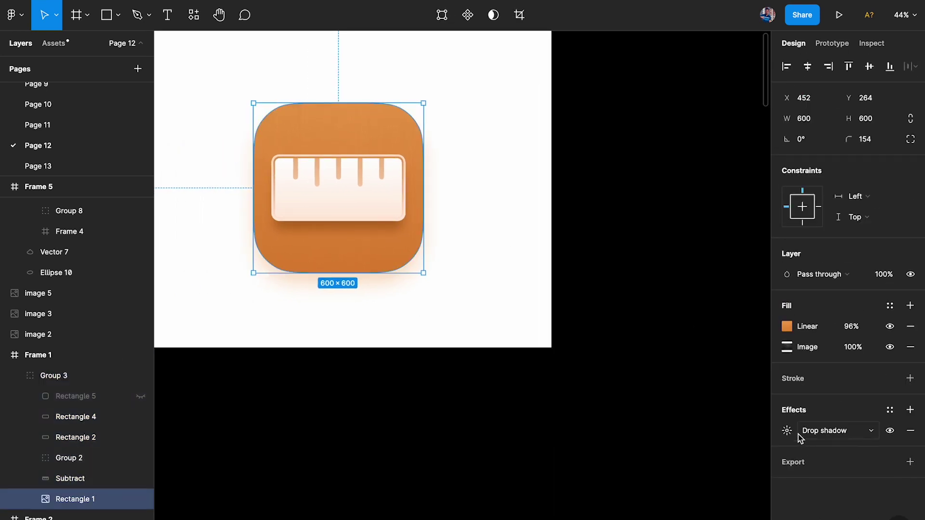
pyautogui.click(775, 431)
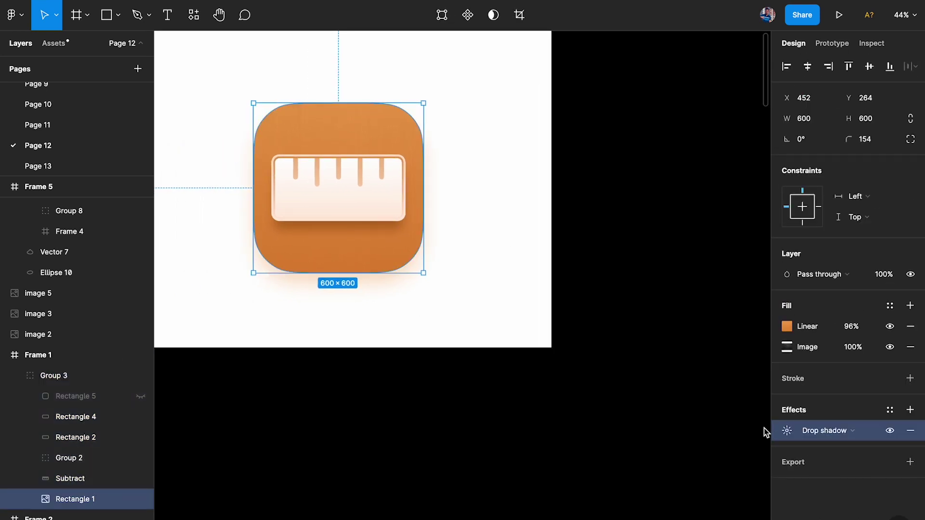
pyautogui.scroll(-5, 553, 381)
pyautogui.hscroll(-5, 553, 382)
pyautogui.hscroll(5, 471, 301)
pyautogui.scroll(5, 678, 297)
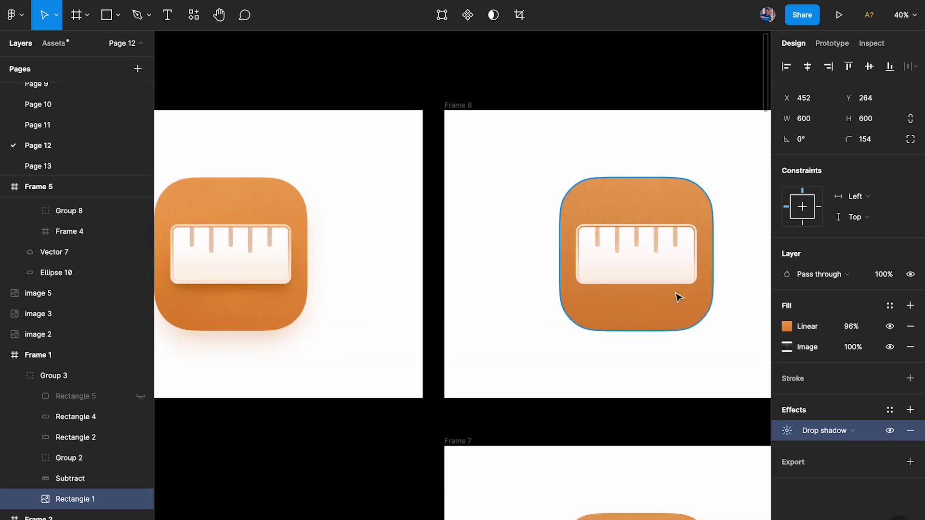
pyautogui.click(678, 298)
pyautogui.scroll(3, 678, 297)
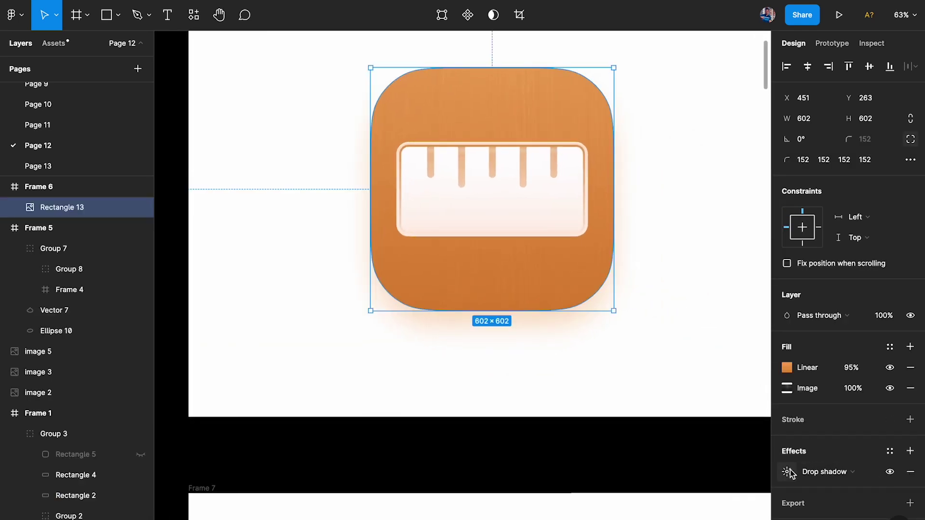
# Open the drop shadow settings of Frame 6's wooden square and place the dialog beside the icon.
pyautogui.click(788, 472)
pyautogui.scroll(3, 513, 313)
pyautogui.hscroll(2, 512, 313)
pyautogui.moveTo(693, 439); pyautogui.dragTo(687, 220)
pyautogui.scroll(2, 552, 258)
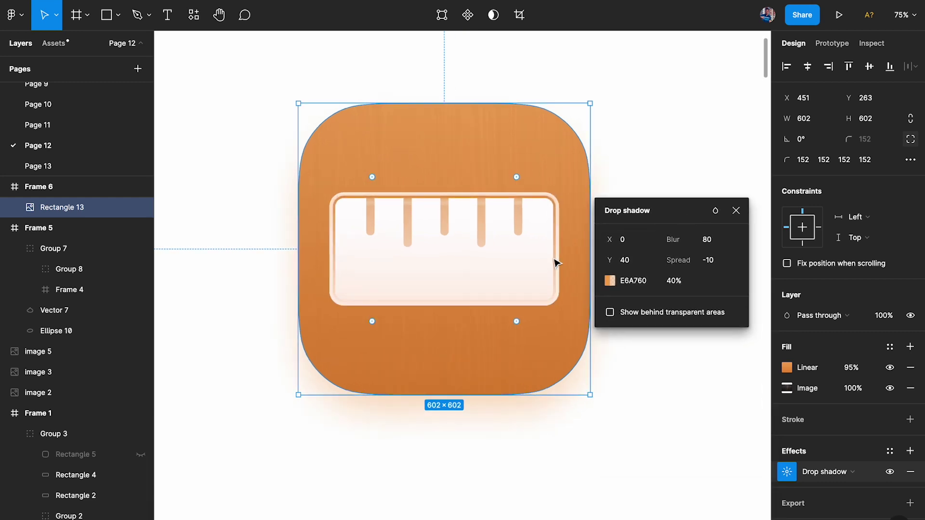
pyautogui.scroll(1, 525, 263)
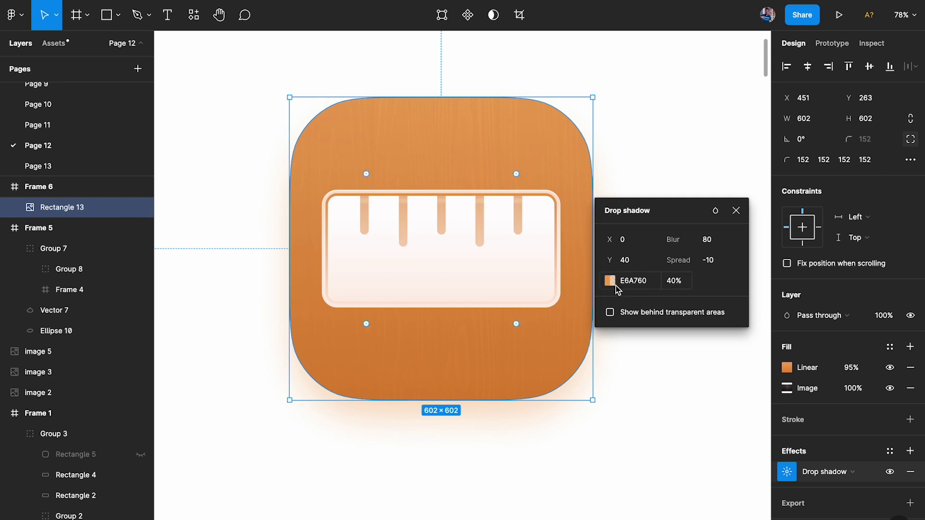
# Try the drop shadow at 100% opacity, and set it back to 40%.
pyautogui.click(688, 284)
pyautogui.write('100')
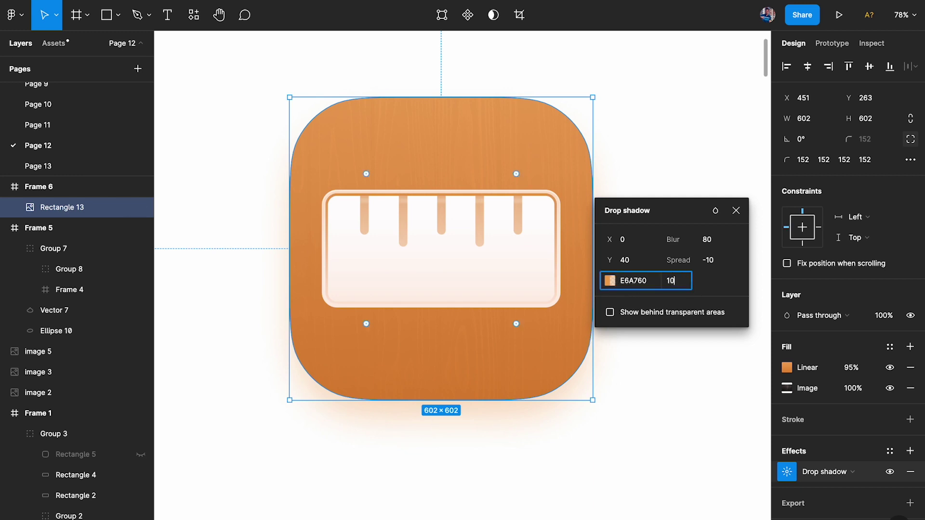
pyautogui.press('Return')
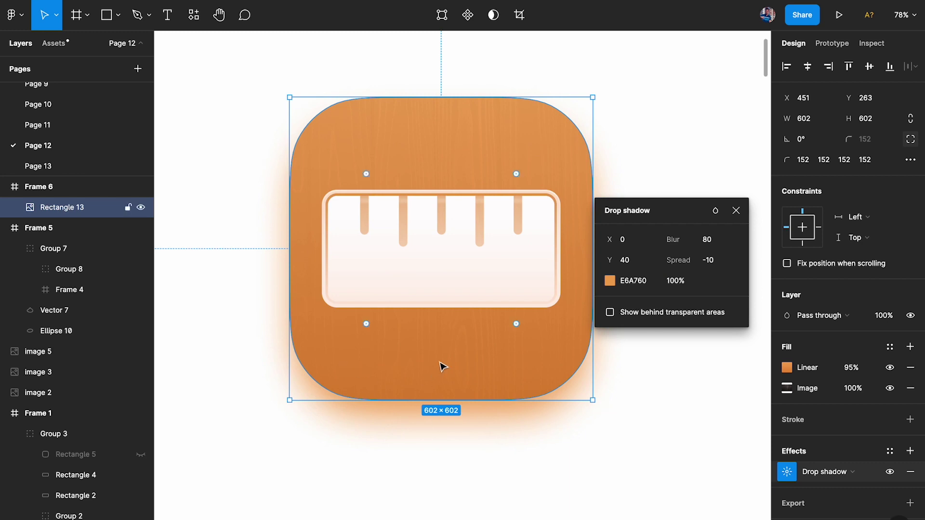
pyautogui.click(675, 281)
pyautogui.write('40')
pyautogui.press('Return')
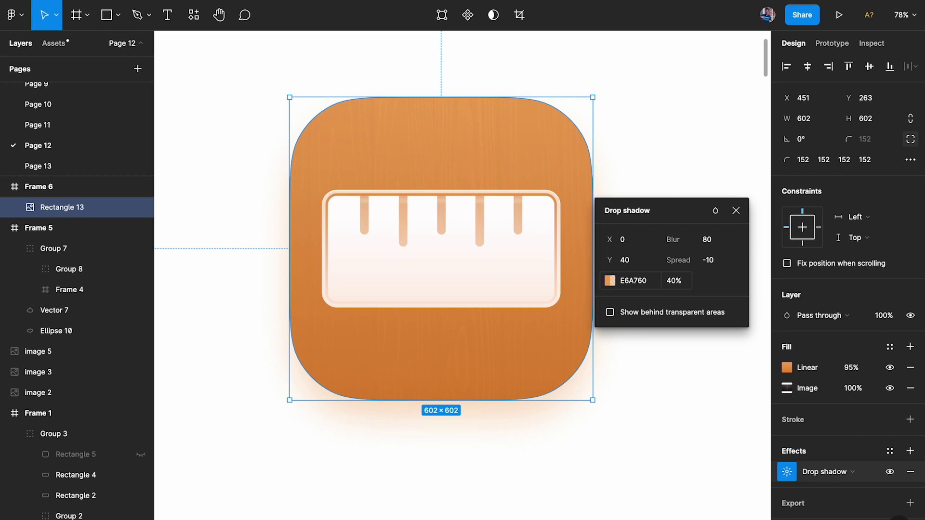
# Change the drop shadow colour to black 000000, and shift it to the brown AD681A.
pyautogui.click(610, 281)
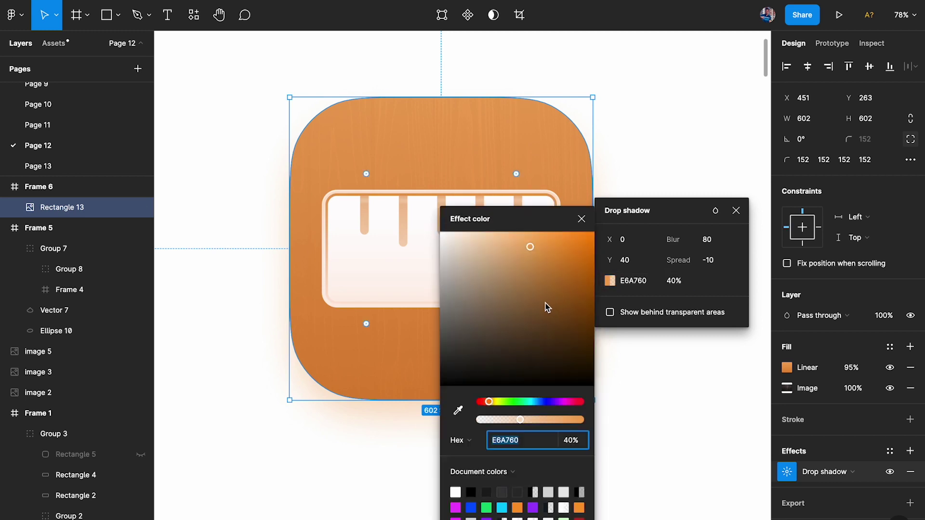
pyautogui.write('000000')
pyautogui.press('Return')
pyautogui.hscroll(5, 279, 402)
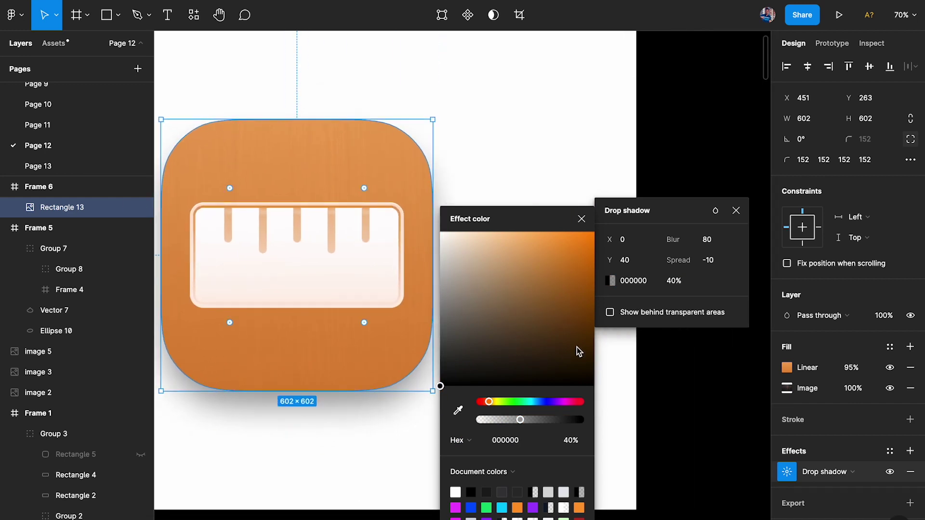
pyautogui.moveTo(578, 350); pyautogui.dragTo(565, 328)
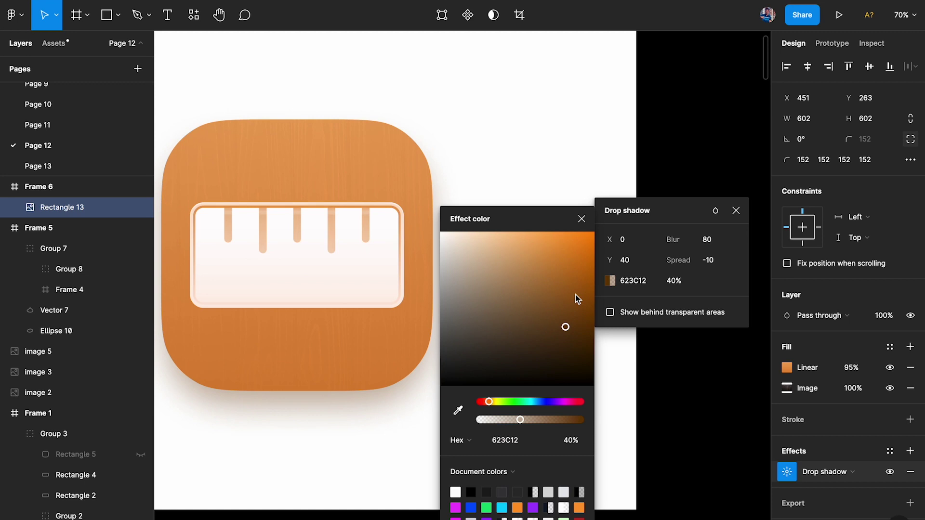
# Try the drop shadow in black 000000 at 30% opacity, and undo both changes.
pyautogui.click(674, 280)
pyautogui.write('30')
pyautogui.press('Return')
pyautogui.moveTo(566, 327); pyautogui.dragTo(265, 507)
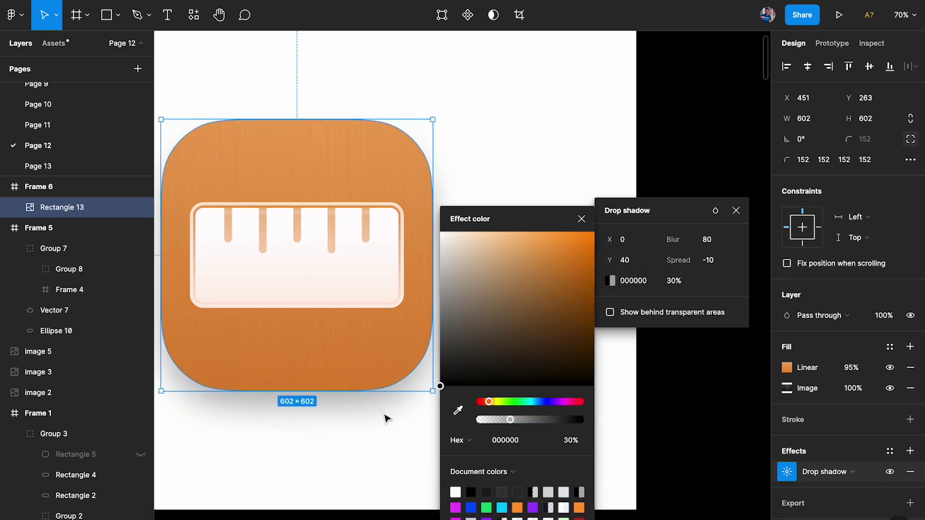
pyautogui.hotkey('ctrl', 'z')
pyautogui.hotkey('ctrl', 'z')
pyautogui.hotkey('ctrl', 'z')
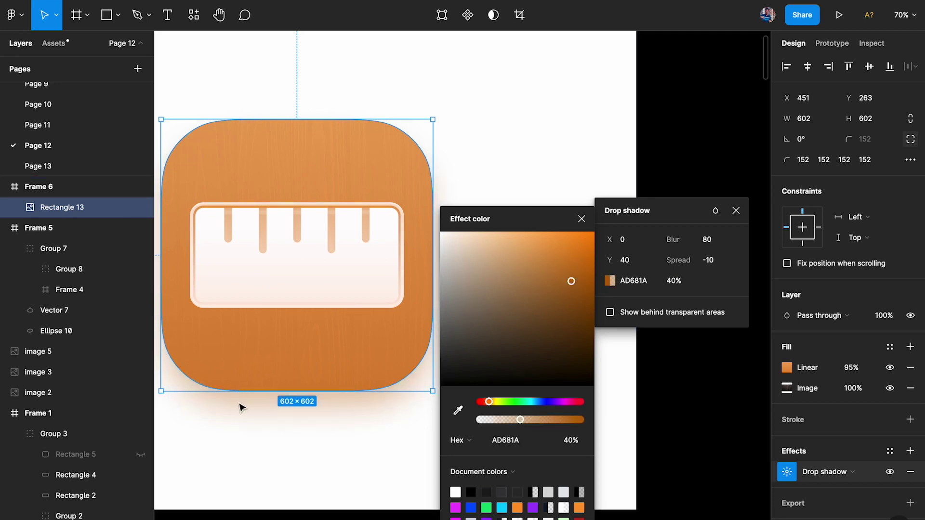
# Set the drop shadow's blur to 0 to show its hard-edged shape.
pyautogui.scroll(1, 647, 263)
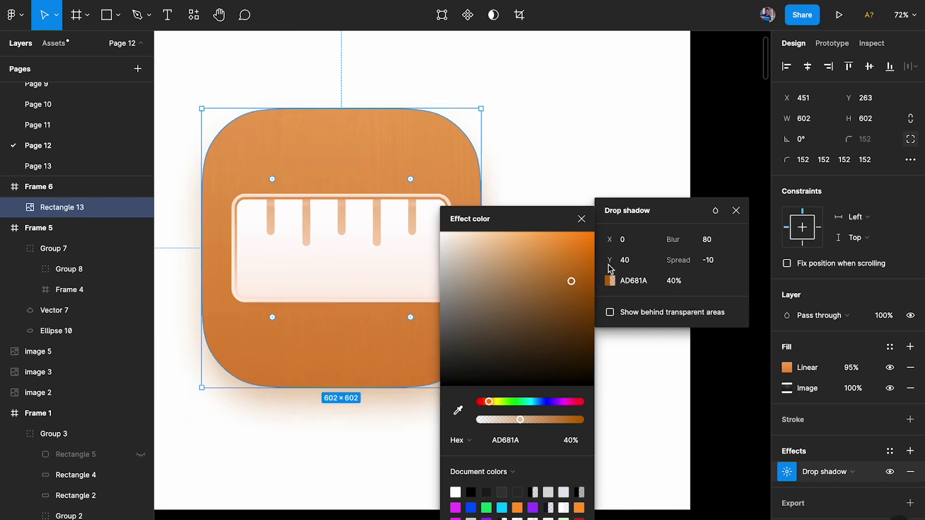
pyautogui.click(717, 243)
pyautogui.write('0')
pyautogui.press('Return')
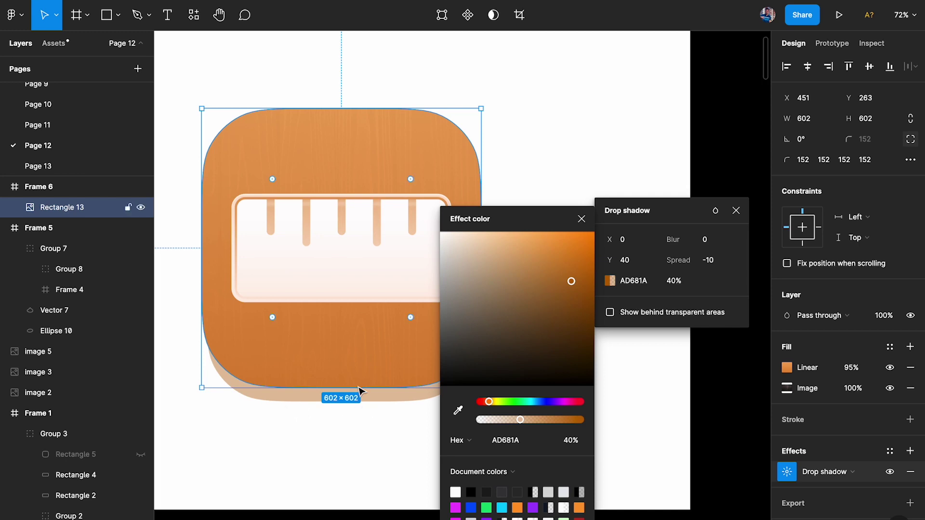
# Try drop shadow spread values of 0 and -20, and set the spread back to -10.
pyautogui.click(708, 261)
pyautogui.write('0')
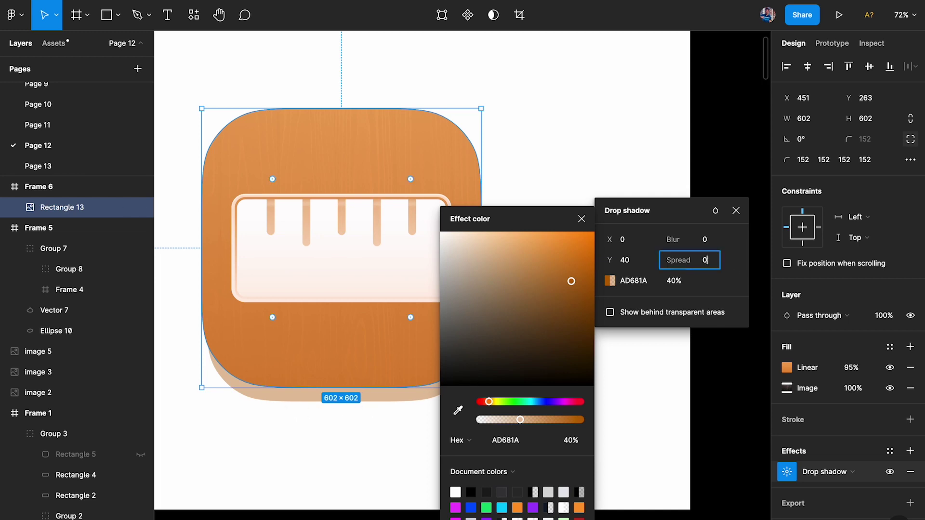
pyautogui.press('Return')
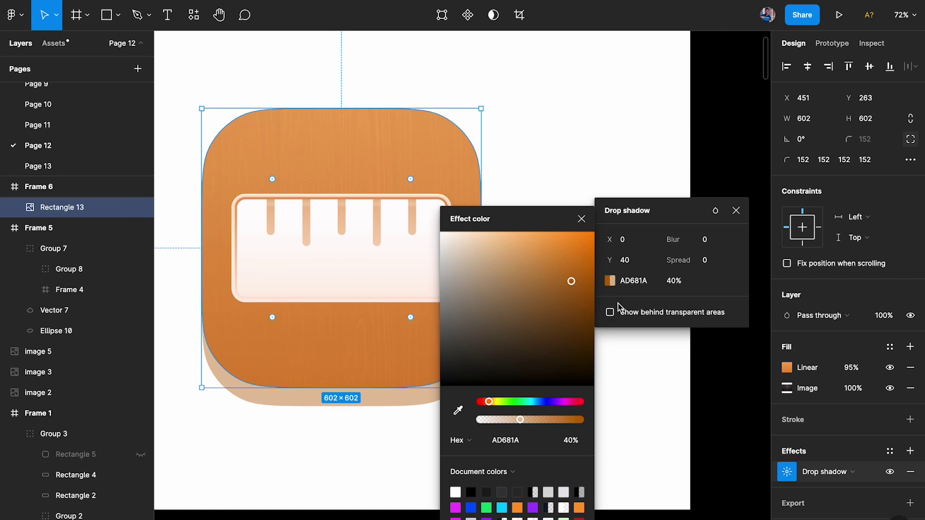
pyautogui.click(708, 260)
pyautogui.moveTo(679, 263)
pyautogui.mouseDown()
pyautogui.moveTo(626, 266)
pyautogui.moveTo(675, 266)
pyautogui.mouseUp()
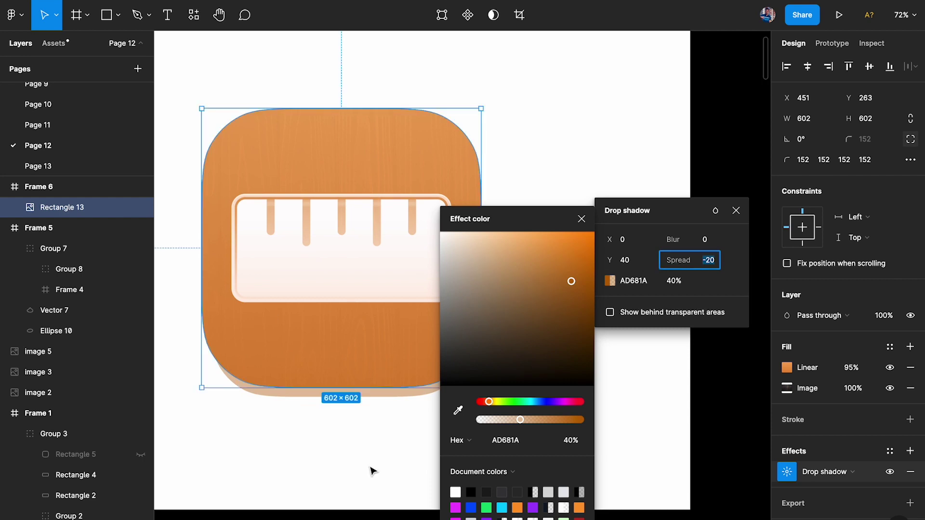
pyautogui.write('-10')
pyautogui.press('Return')
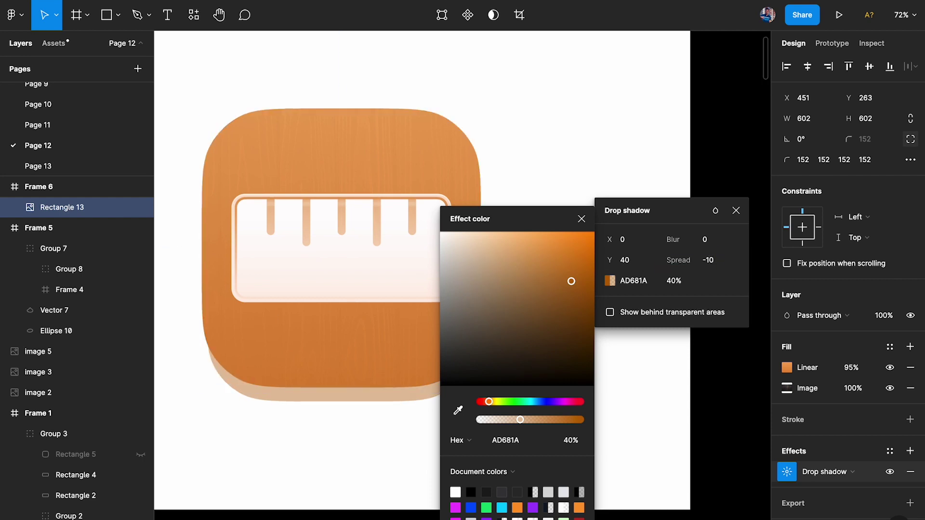
# Try a drop shadow blur of 60, and raise it to 80.
pyautogui.click(642, 266)
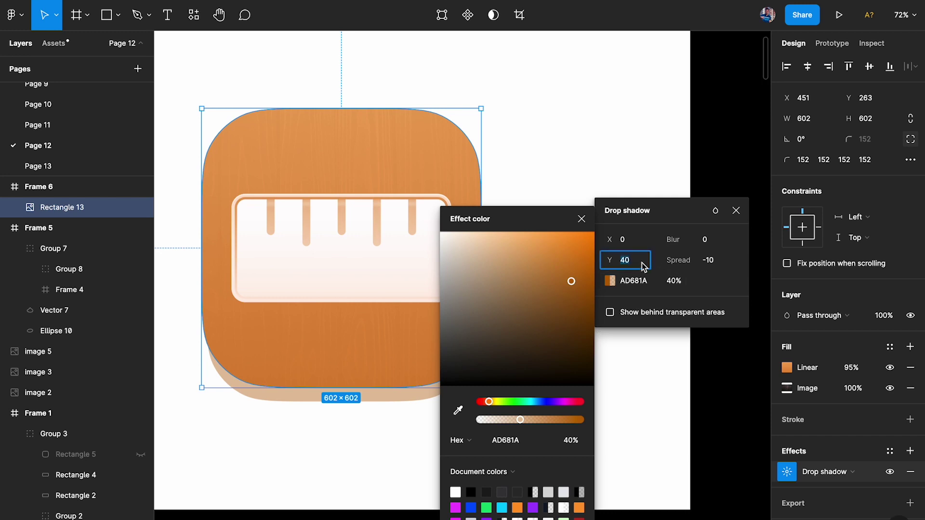
pyautogui.click(716, 244)
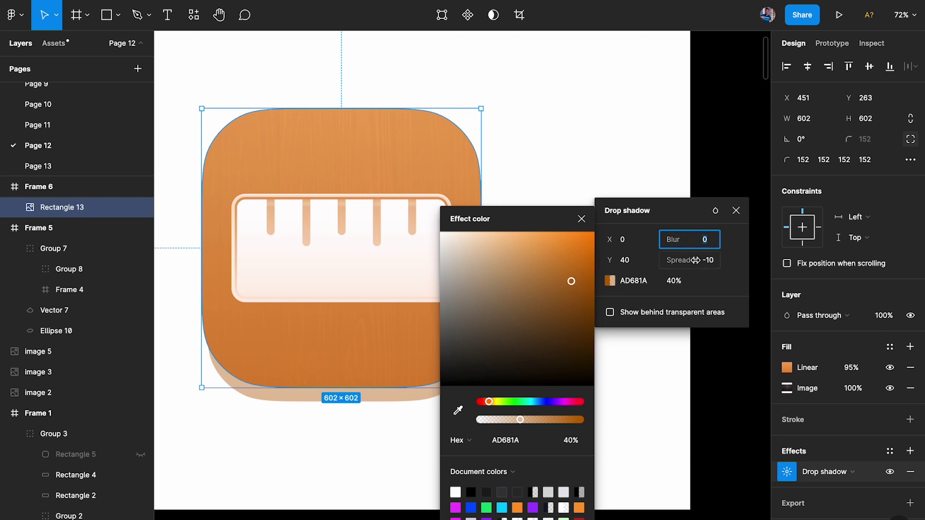
pyautogui.write('60')
pyautogui.press('Return')
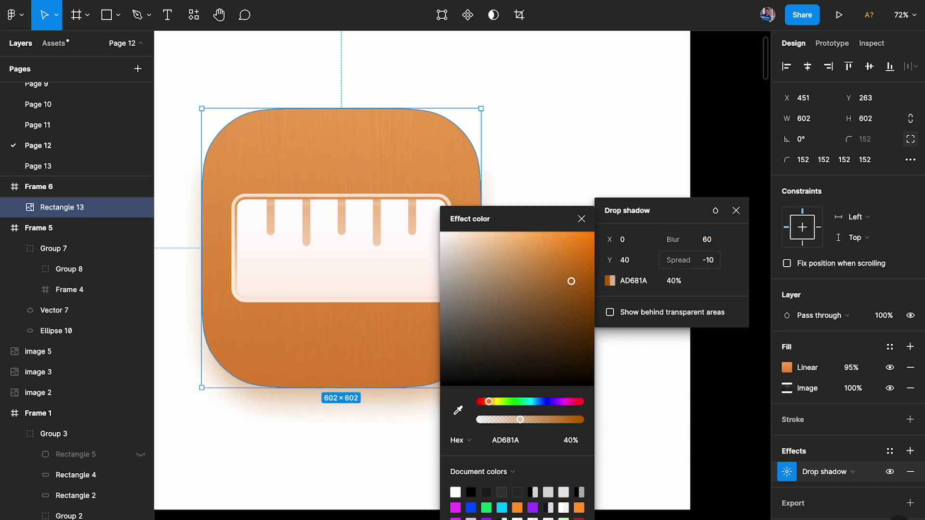
pyautogui.click(710, 243)
pyautogui.write('80')
pyautogui.press('Return')
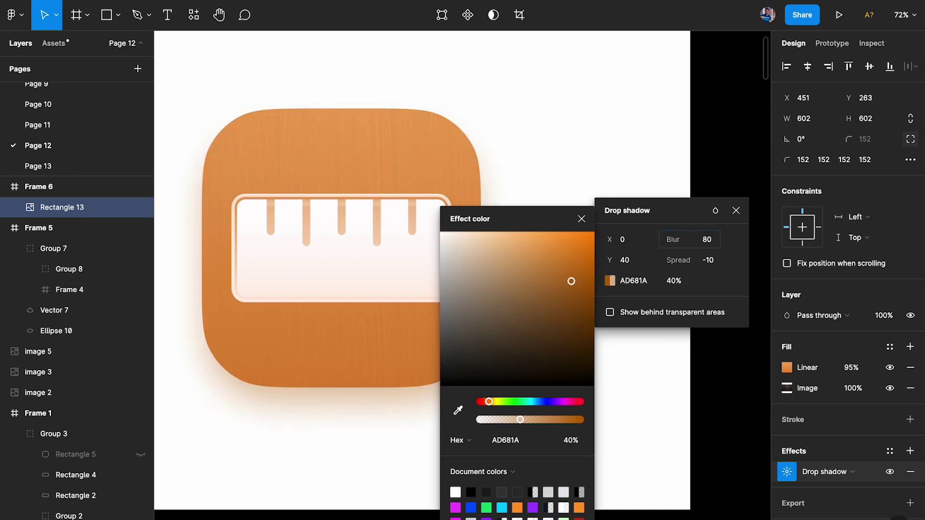
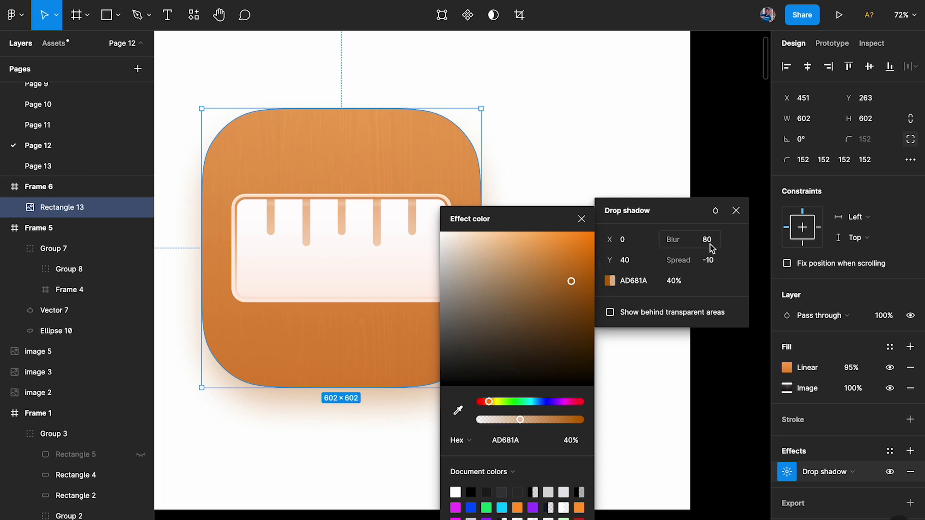
# Set the drop shadow's blur to 120, close its settings and deselect the wooden square.
pyautogui.click(696, 239)
pyautogui.write('120')
pyautogui.press('Return')
pyautogui.click(736, 210)
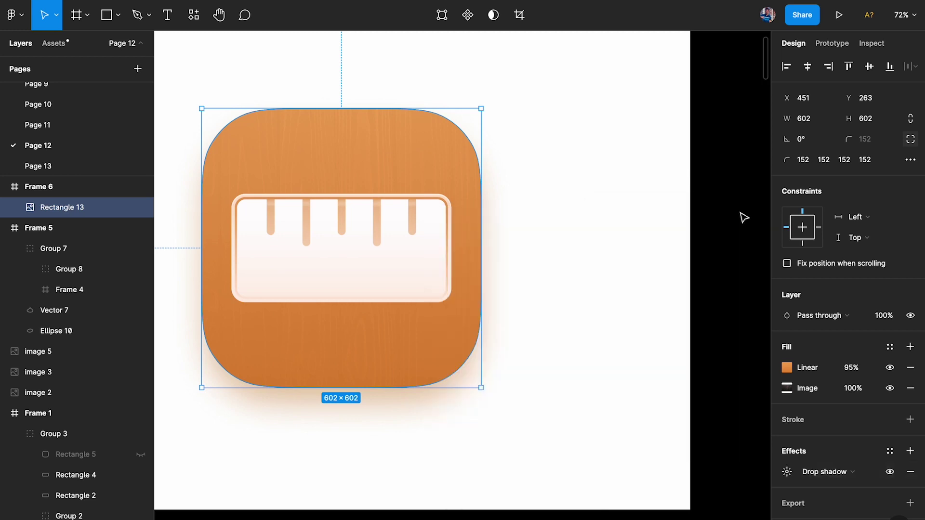
pyautogui.click(744, 217)
pyautogui.scroll(-5, 745, 218)
pyautogui.hscroll(-5, 475, 355)
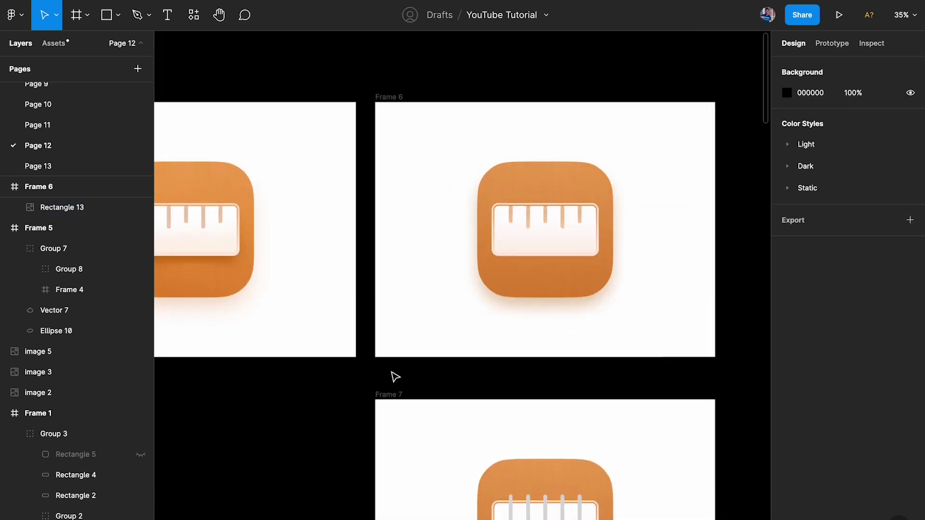
# Copy the drop shadow effect from the white ruler plate, Rectangle 4, in Frame 1.
pyautogui.scroll(5, 270, 228)
pyautogui.scroll(2, 271, 228)
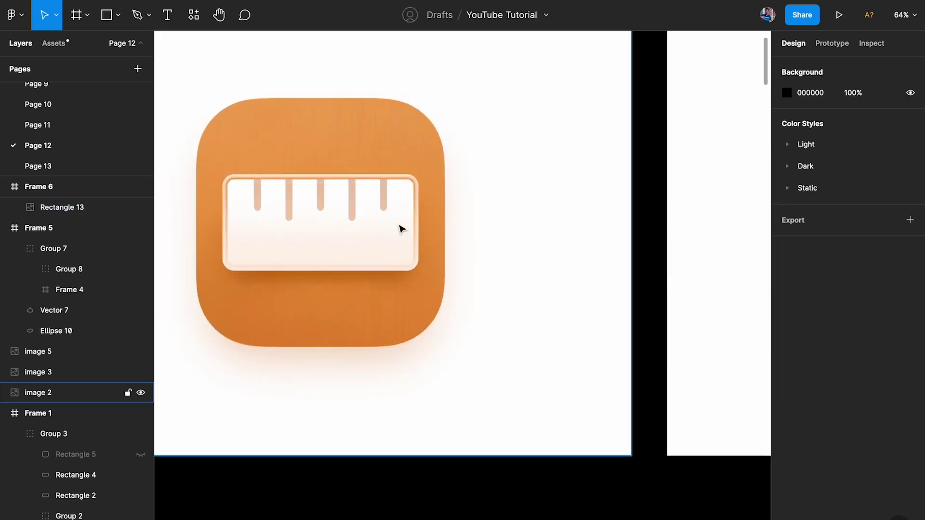
pyautogui.scroll(3, 226, 274)
pyautogui.hscroll(-2, 226, 275)
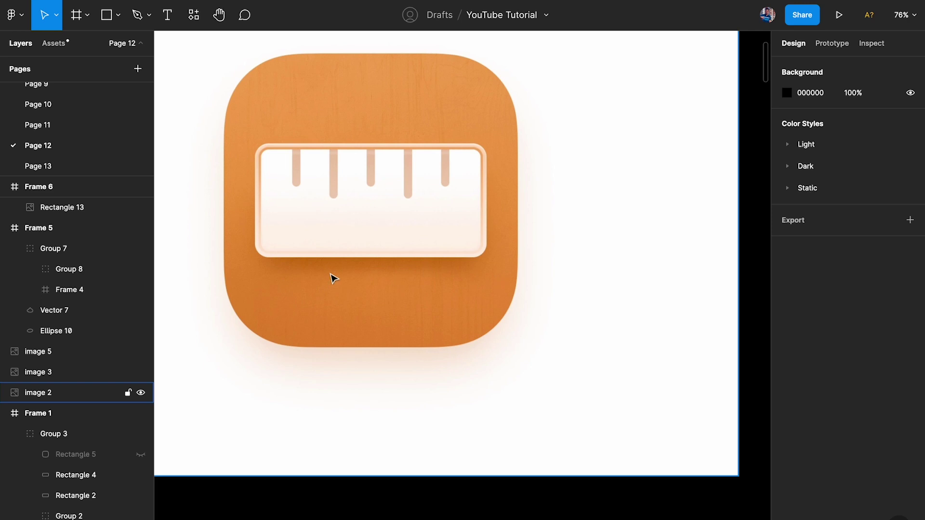
pyautogui.scroll(-10, 449, 268)
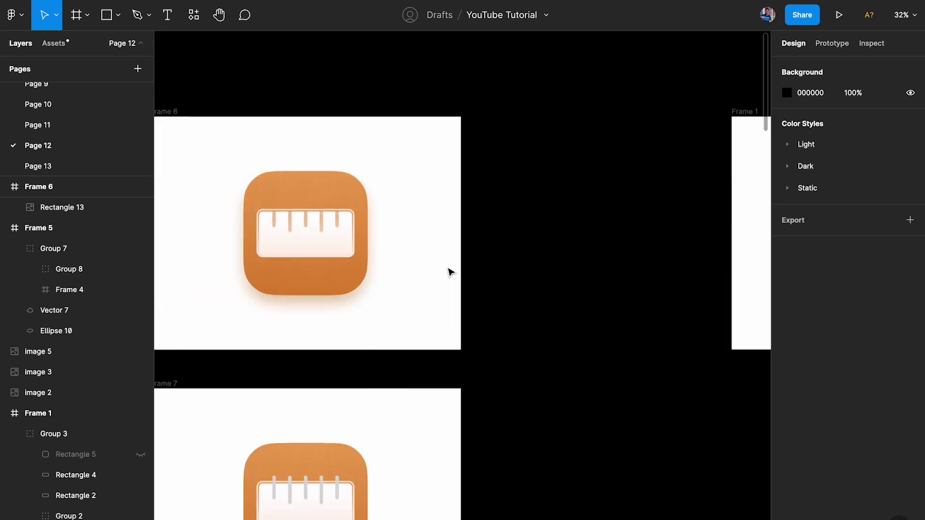
pyautogui.scroll(10, 357, 234)
pyautogui.keyDown('ctrl'); pyautogui.click(361, 324); pyautogui.keyUp('ctrl')
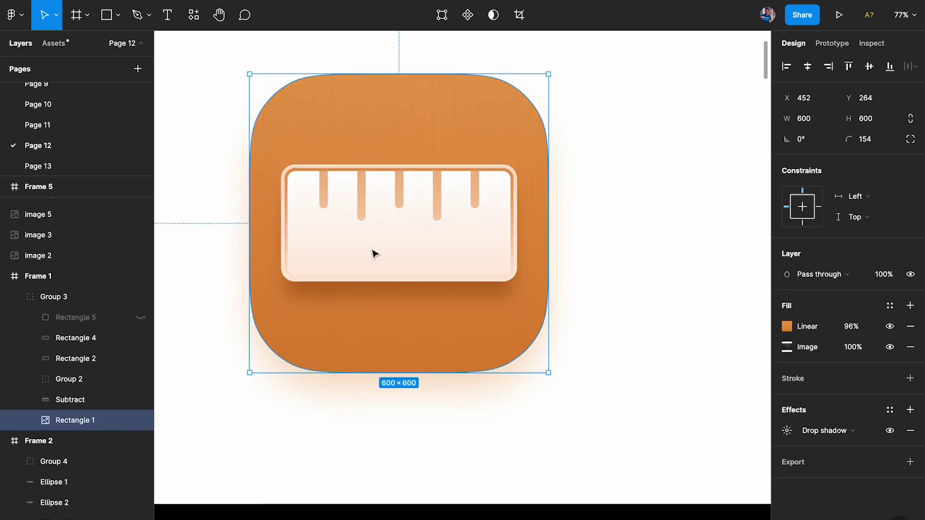
pyautogui.click(121, 331)
pyautogui.click(782, 413)
pyautogui.click(777, 395)
pyautogui.click(776, 415)
pyautogui.scroll(-3, 681, 359)
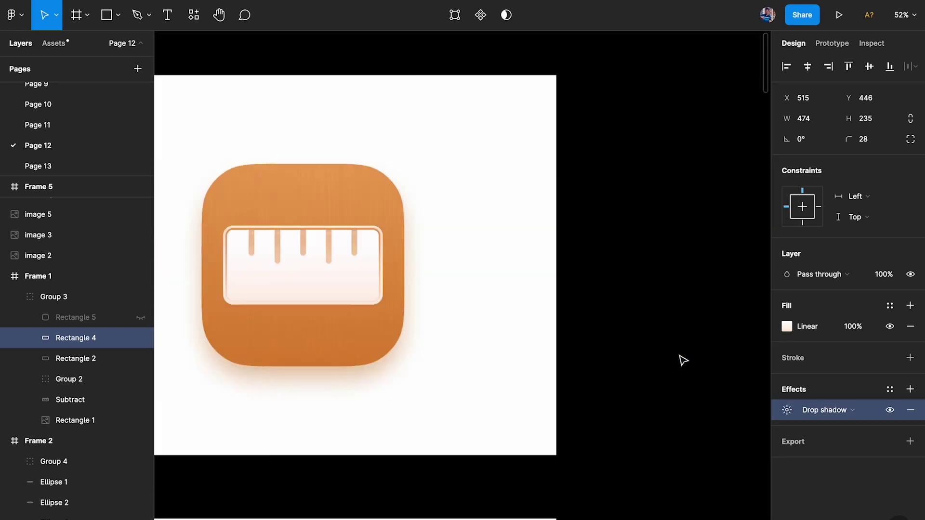
# Paste the copied drop shadow onto the white ruler plate in Frame 6.
pyautogui.click(365, 284)
pyautogui.scroll(2, 366, 284)
pyautogui.scroll(3, 366, 284)
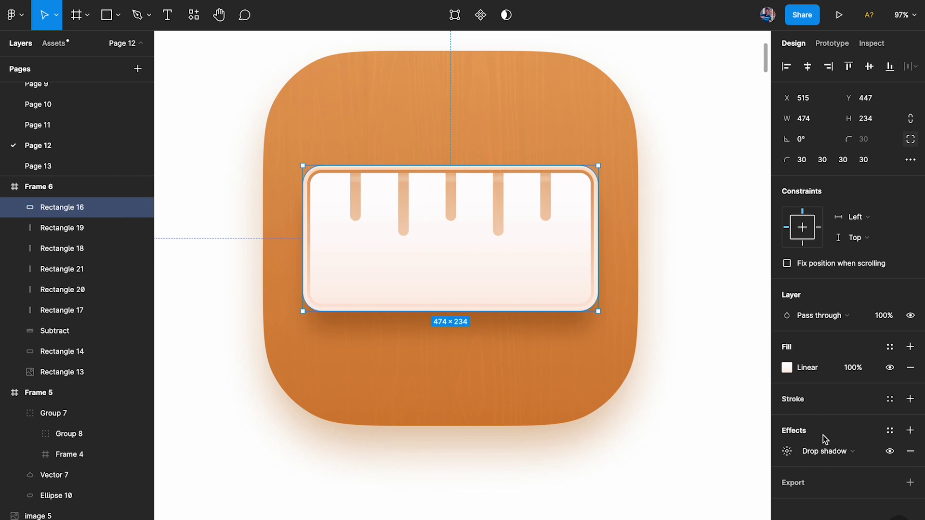
# Try a drop shadow blur of 80 on the ruler plate.
pyautogui.click(786, 451)
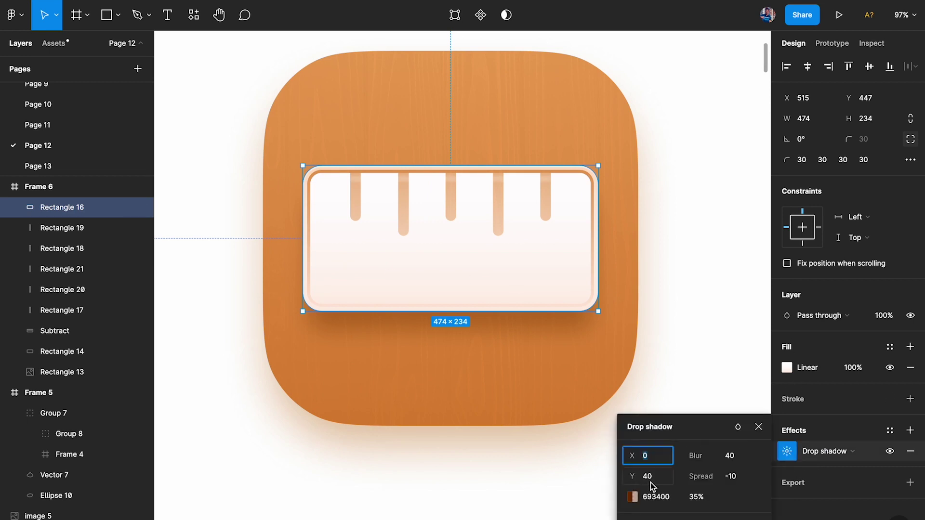
pyautogui.click(730, 456)
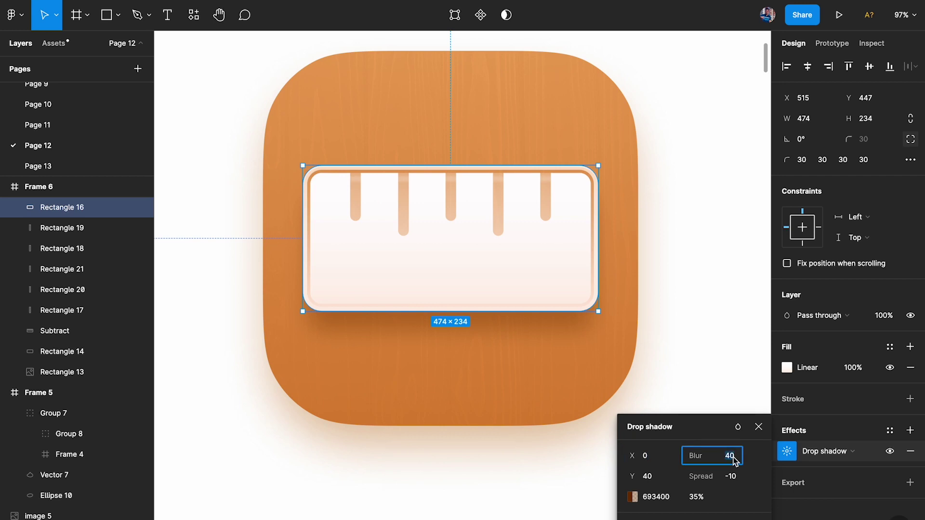
pyautogui.write('80')
pyautogui.press('Return')
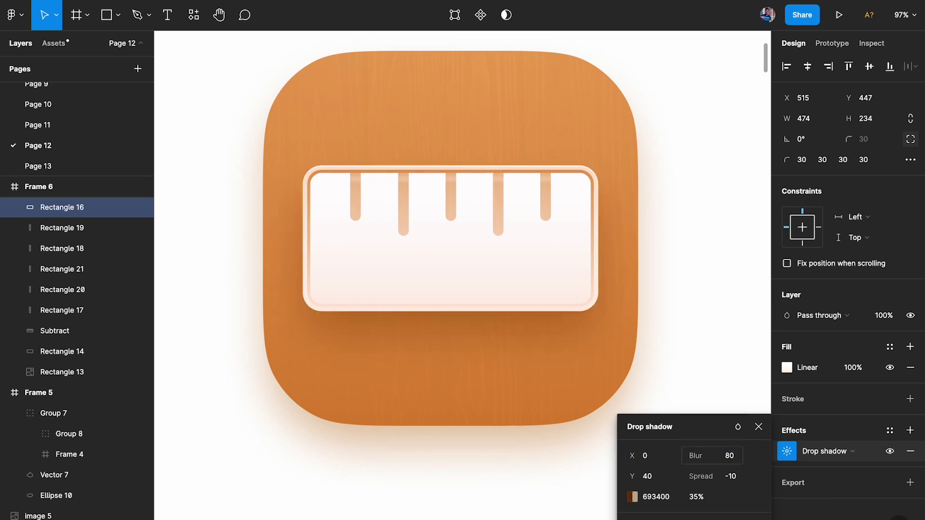
# Set the ruler plate's drop shadow to a blur of 60 and a Y offset of 30.
pyautogui.click(730, 456)
pyautogui.press('Return')
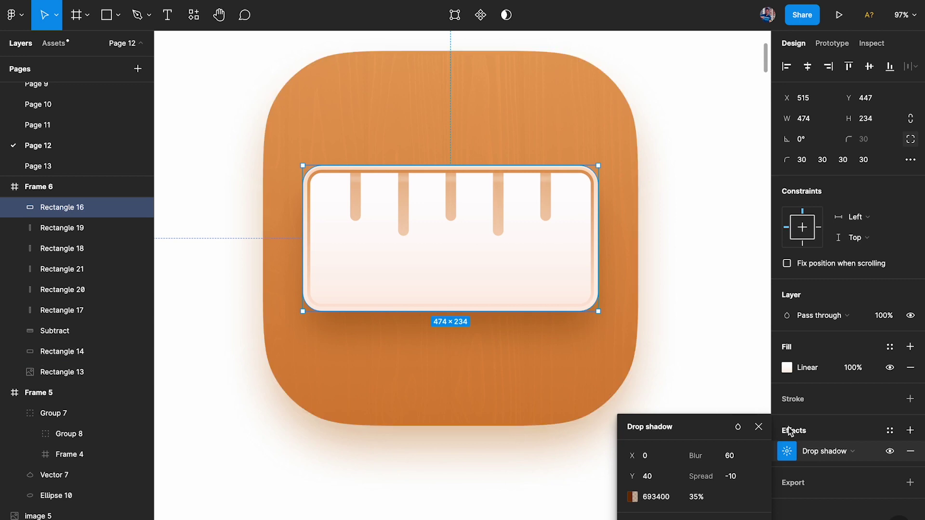
pyautogui.write('30')
pyautogui.press('Return')
# Try black as the ruler plate's shadow colour, undo it and close the shadow settings.
pyautogui.click(632, 497)
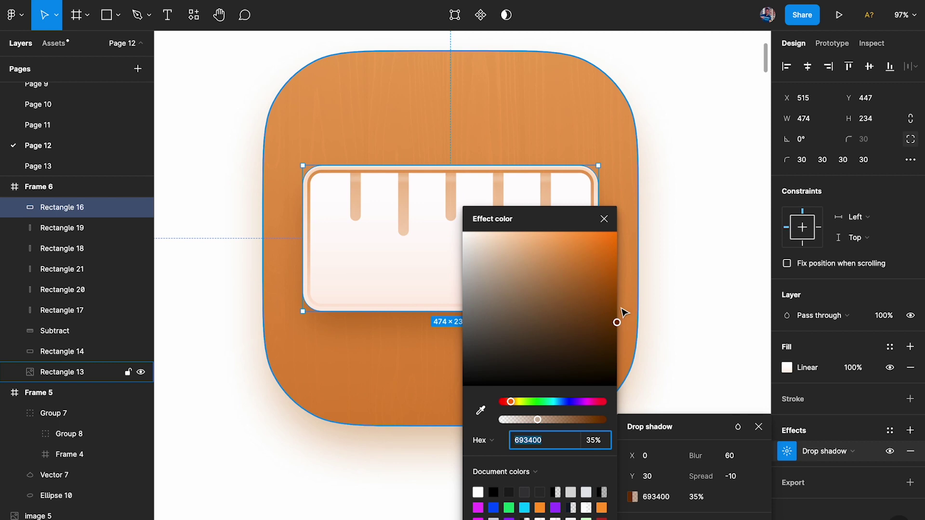
pyautogui.click(464, 384)
pyautogui.hotkey('ctrl', 'z')
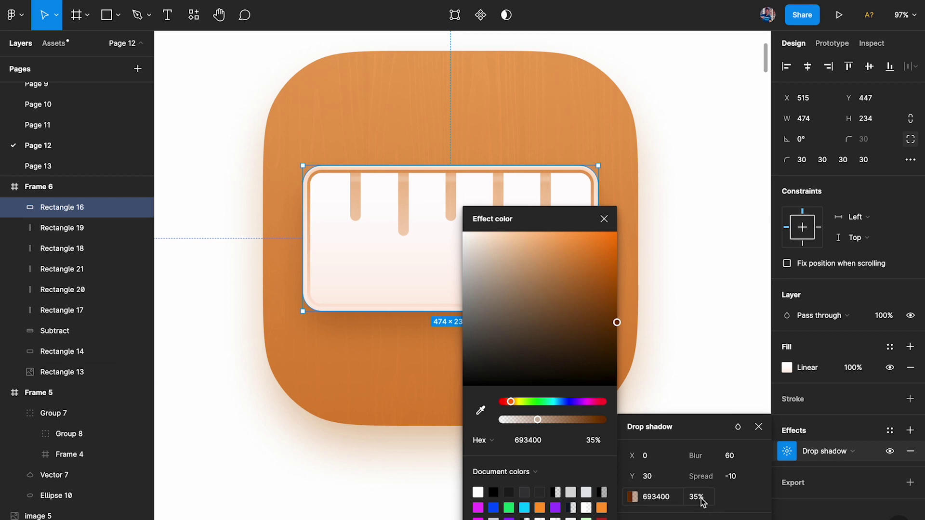
pyautogui.click(671, 210)
pyautogui.click(708, 207)
# Compare the shadows of the icon in Frame 6 with those of the reference icon in the neighbouring frame.
pyautogui.scroll(-4, 710, 208)
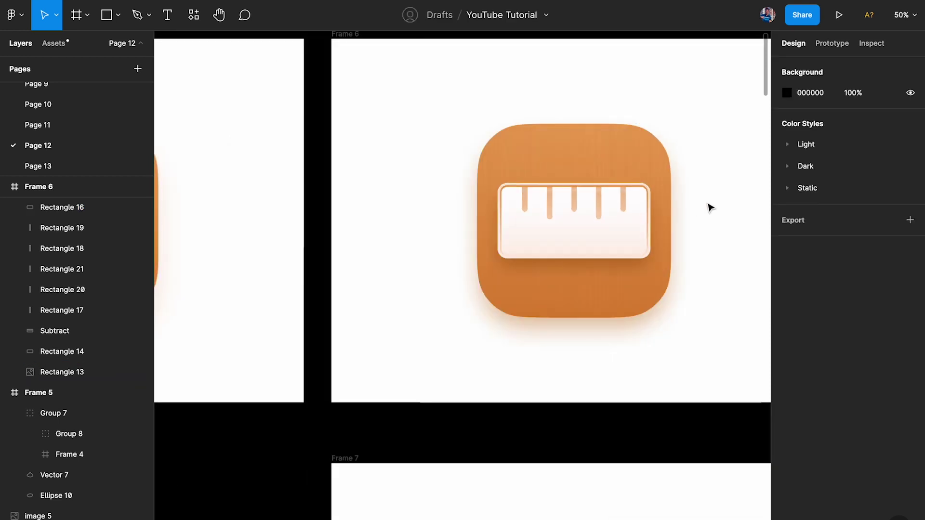
pyautogui.hscroll(-5, 710, 207)
pyautogui.hscroll(4, 710, 207)
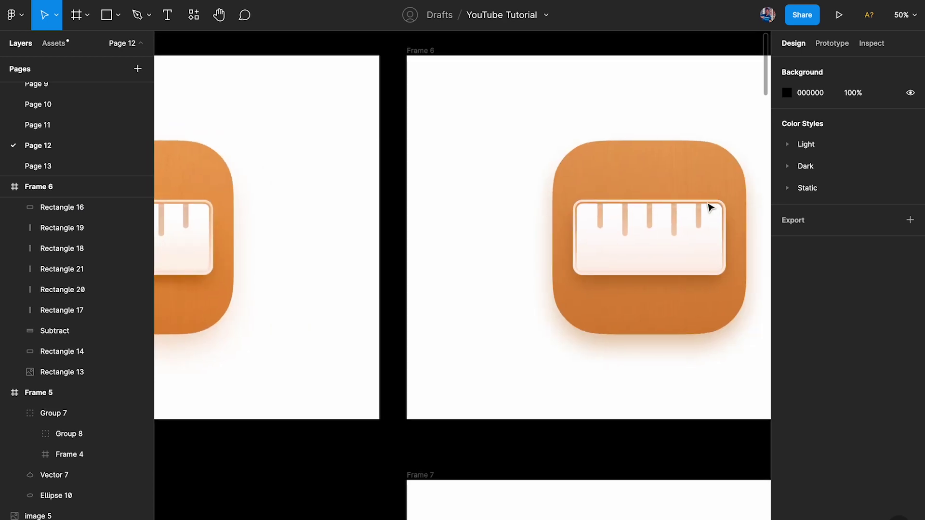
pyautogui.hscroll(-3, 710, 207)
pyautogui.scroll(-1, 708, 206)
pyautogui.hscroll(1, 684, 202)
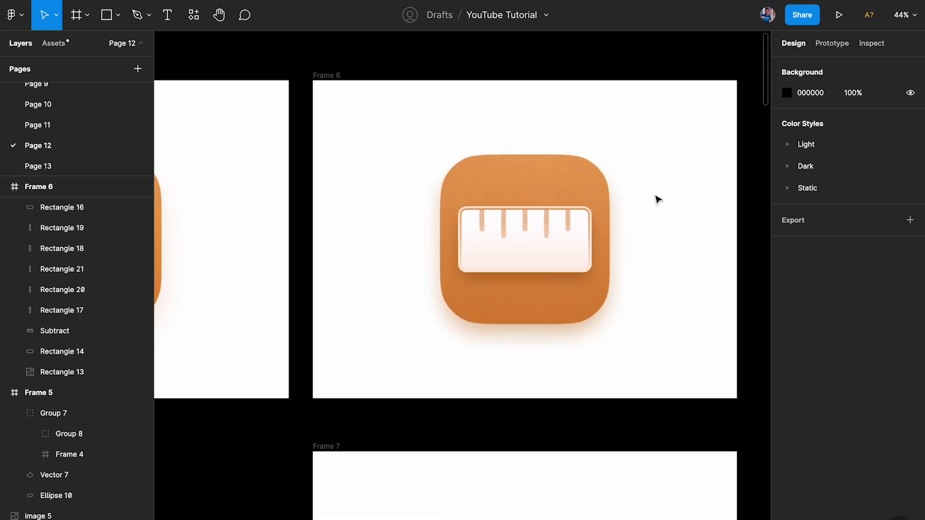
pyautogui.scroll(3, 658, 200)
pyautogui.scroll(-3, 658, 199)
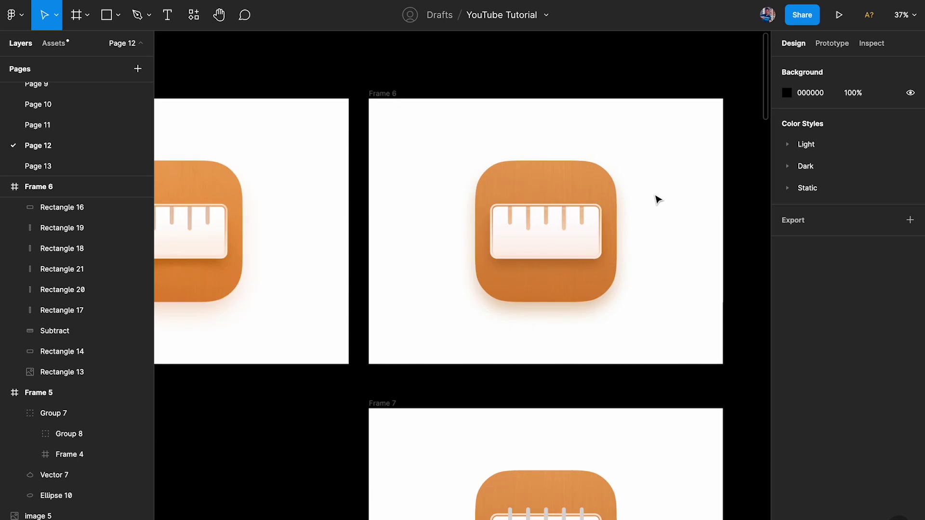
# Duplicate the wooden square in Frame 6 and place the copy above all the icon's other layers.
pyautogui.scroll(3, 590, 196)
pyautogui.click(533, 175)
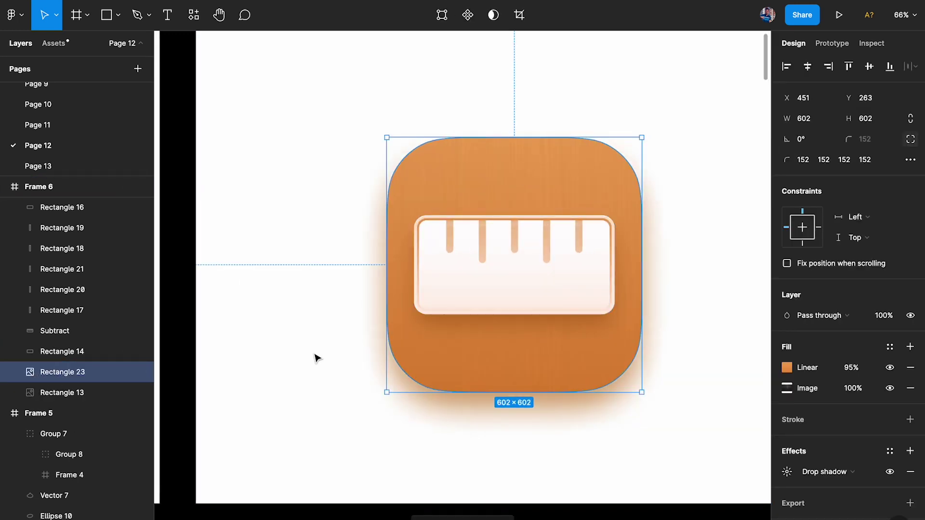
pyautogui.hotkey('ctrl', 'v')
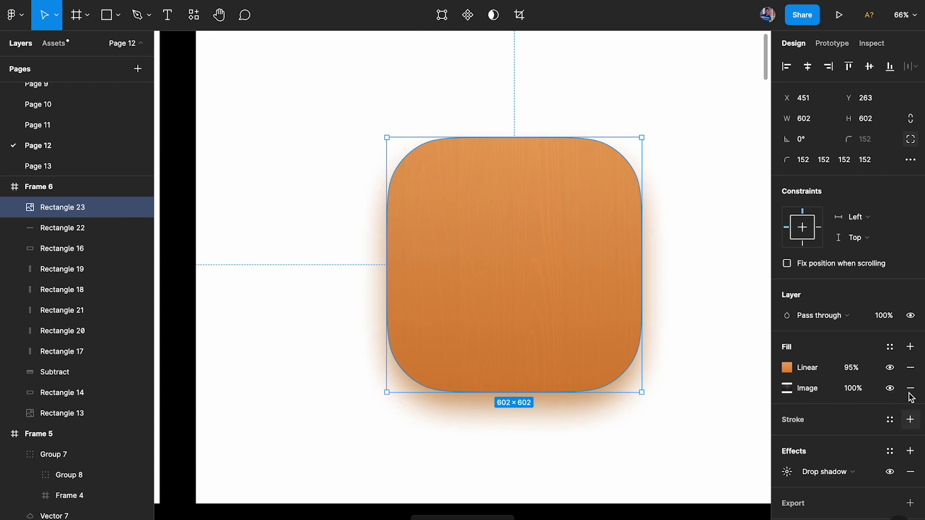
# Remove the copied square's image fill and drop shadow, and set its gradient fill to 100% opacity.
pyautogui.click(910, 388)
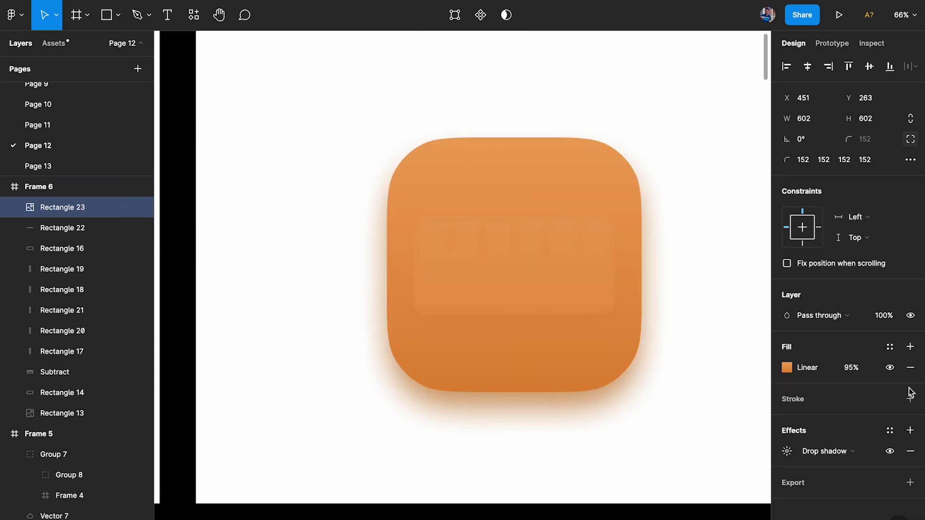
pyautogui.click(910, 451)
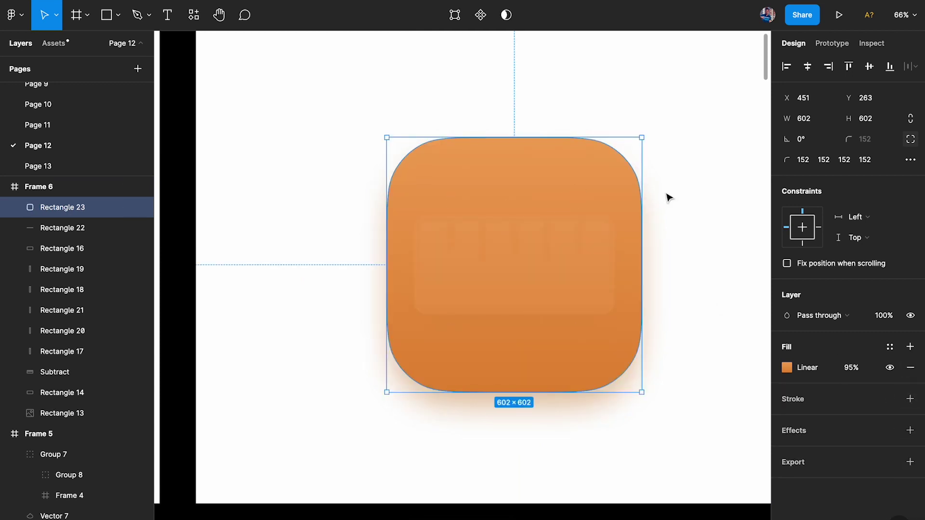
pyautogui.click(852, 369)
pyautogui.write('100')
pyautogui.press('Return')
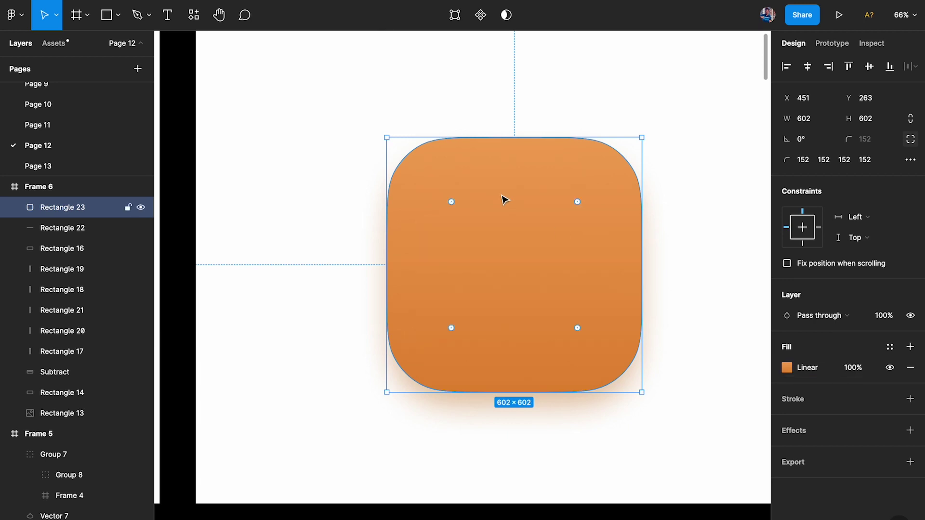
# Change the copied square's fill to a radial gradient from white FFFFFF to white at 0% opacity.
pyautogui.click(786, 368)
pyautogui.click(648, 176)
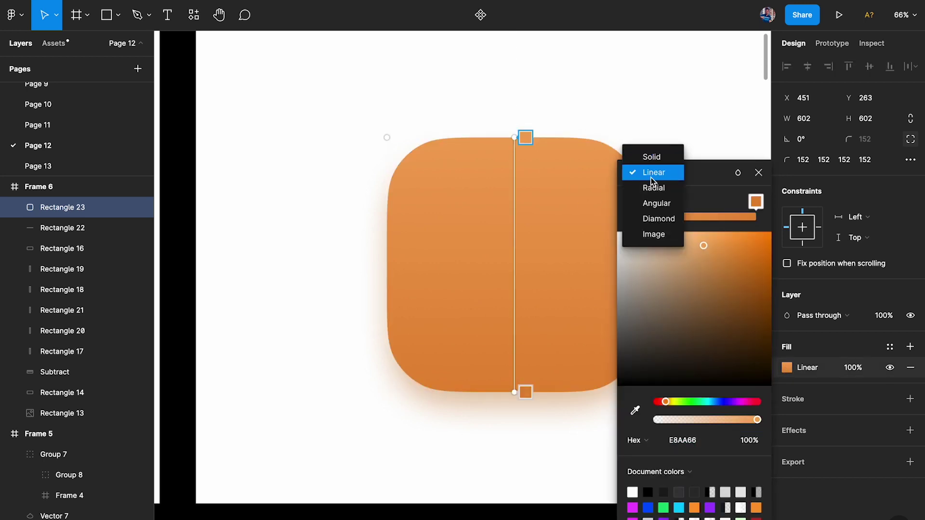
pyautogui.click(653, 188)
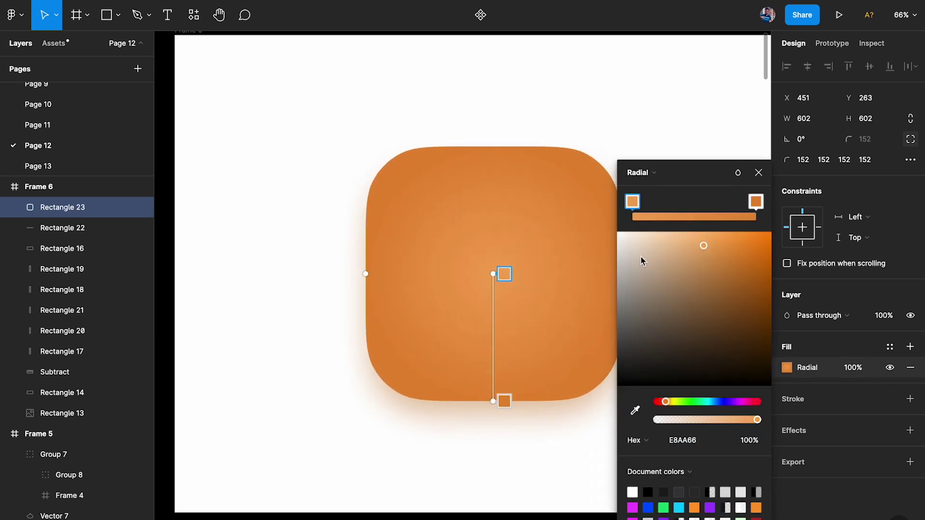
pyautogui.click(619, 234)
pyautogui.click(755, 201)
pyautogui.click(692, 276)
pyautogui.click(621, 237)
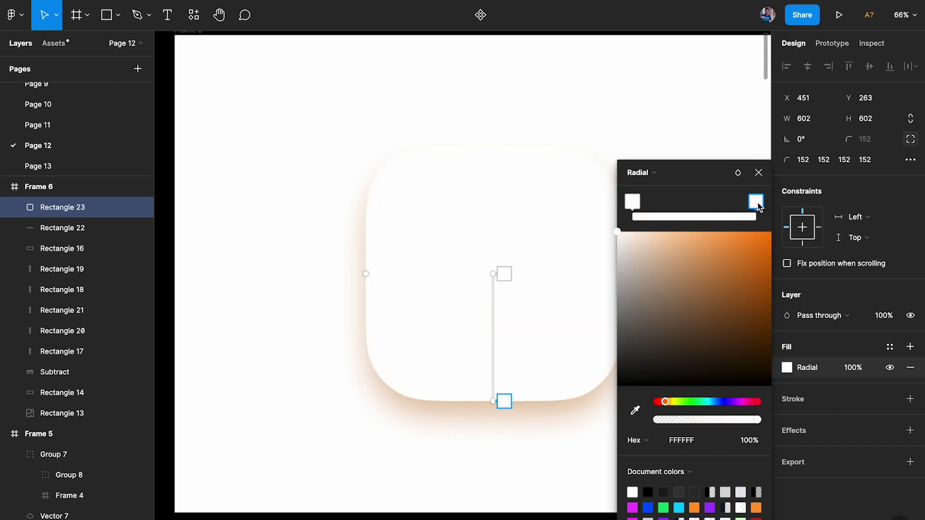
pyautogui.moveTo(739, 419); pyautogui.dragTo(500, 427)
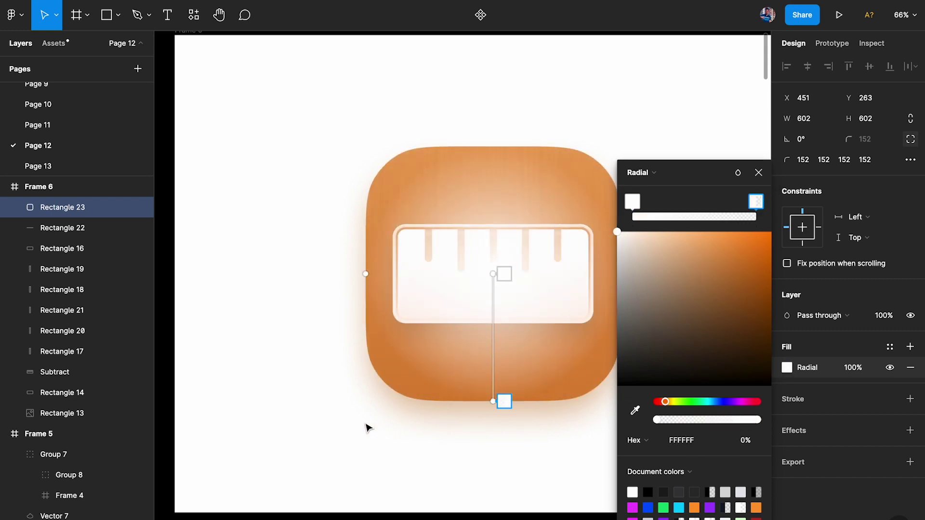
# Move the radial gradient's centre to the middle of the square's top edge and close the fill settings.
pyautogui.moveTo(494, 273); pyautogui.dragTo(492, 146)
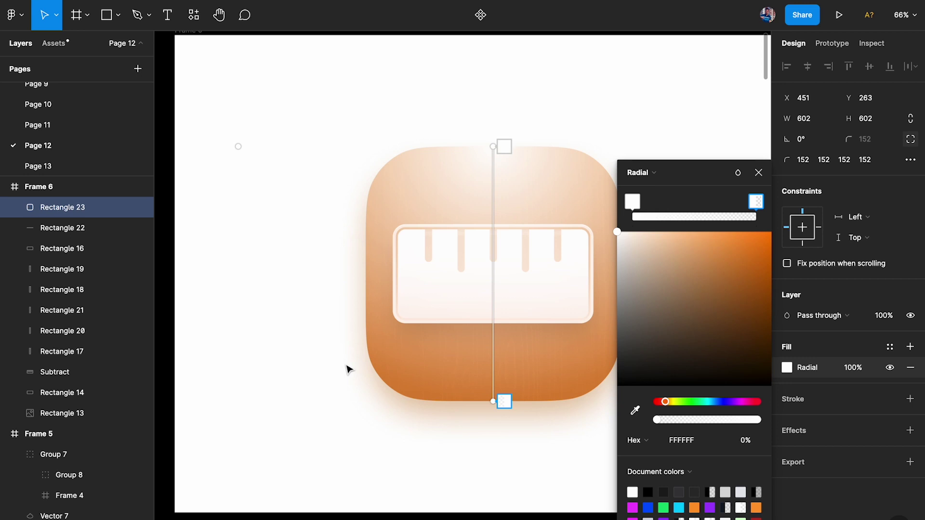
pyautogui.press('-')
pyautogui.press('Escape')
# Unhide the overlay Rectangle 5 in Frame 1's icon group and select it.
pyautogui.hscroll(-10, 346, 370)
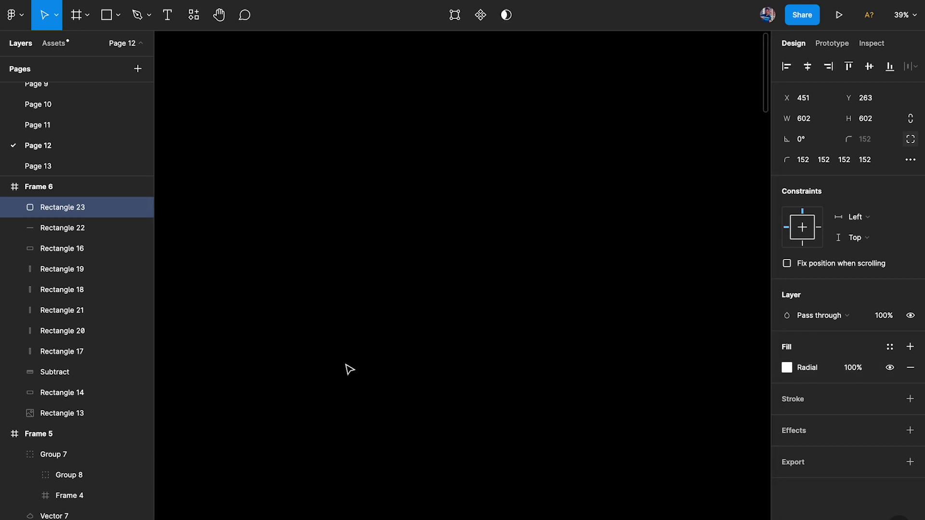
pyautogui.click(208, 254)
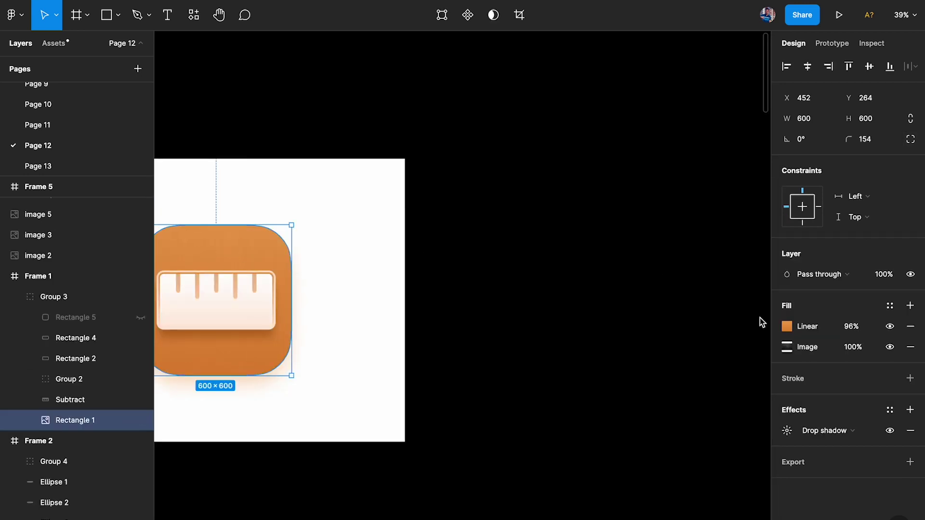
pyautogui.hscroll(-3, 468, 289)
pyautogui.click(468, 289)
pyautogui.click(392, 256)
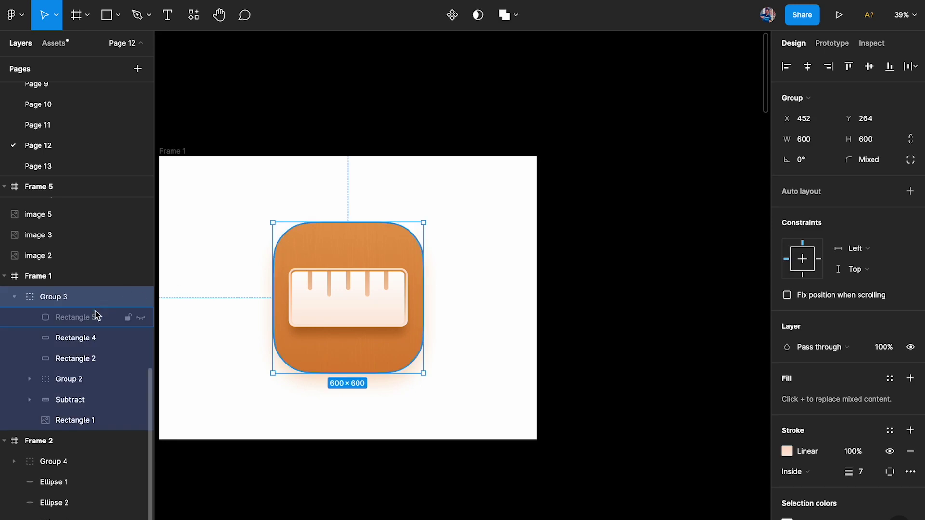
pyautogui.click(140, 317)
pyautogui.click(83, 322)
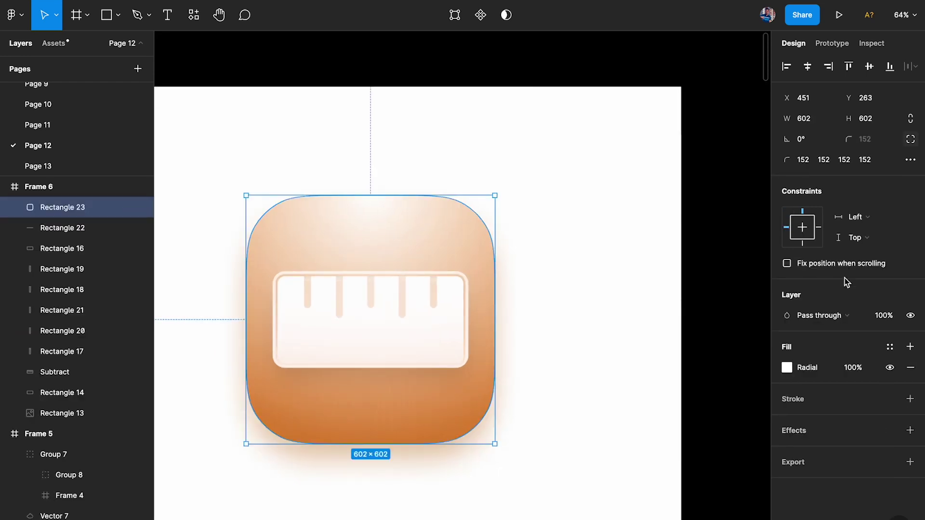
# Set the white gradient overlay in Frame 6 to 40% layer opacity.
pyautogui.click(694, 349)
pyautogui.keyDown('ctrl'); pyautogui.scroll(-3, 694, 349); pyautogui.keyUp('ctrl')
pyautogui.hscroll(-2, 693, 350)
pyautogui.scroll(2, 629, 294)
pyautogui.click(594, 264)
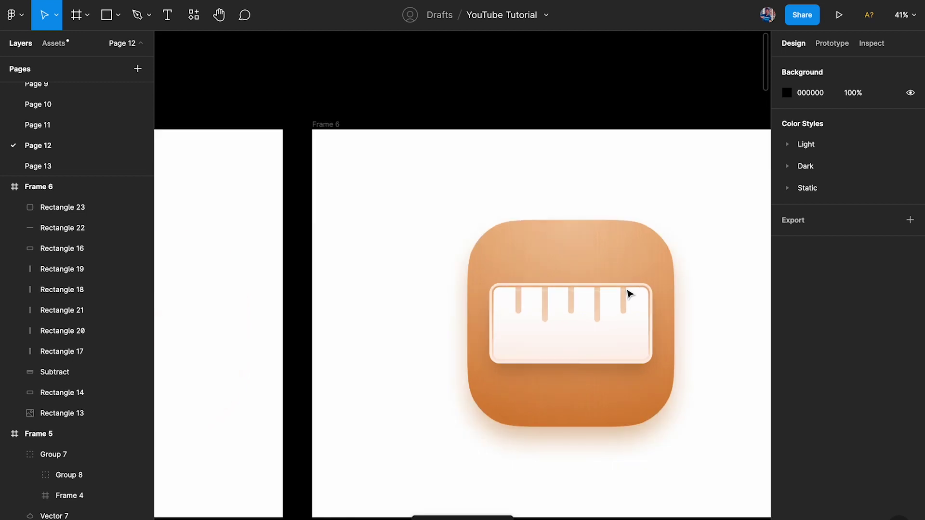
# Examine the blend mode, layer opacity and radial gradient stops of the overlay Rectangle 5 in Frame 1.
pyautogui.press('n')
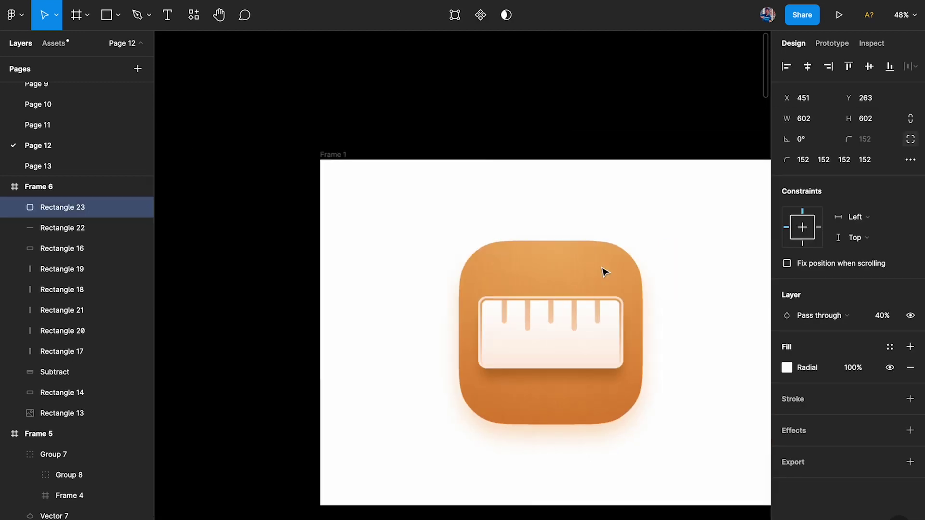
pyautogui.click(450, 273)
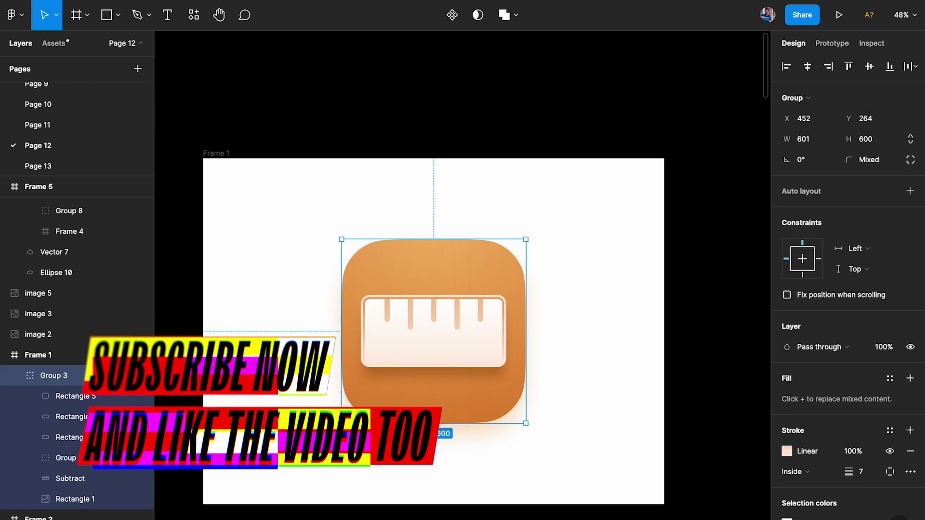
pyautogui.doubleClick(450, 273)
pyautogui.click(802, 327)
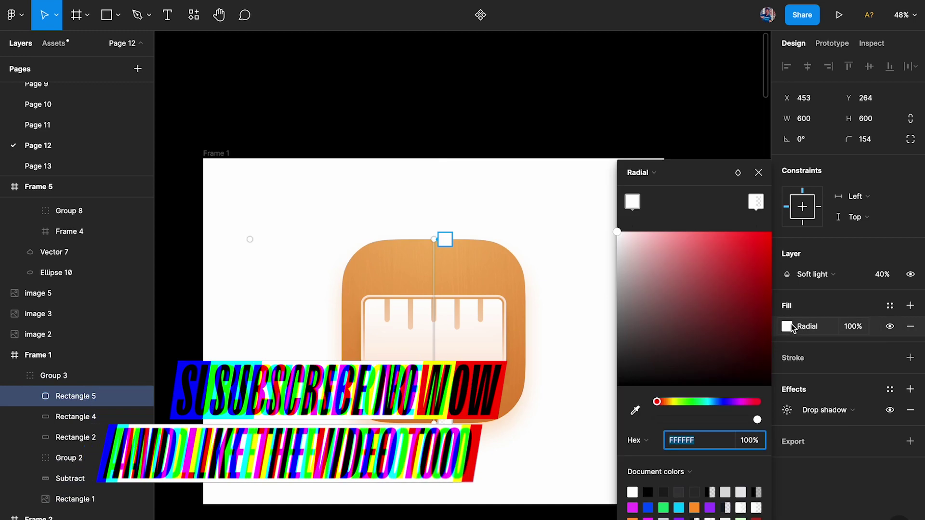
pyautogui.click(629, 203)
pyautogui.click(756, 202)
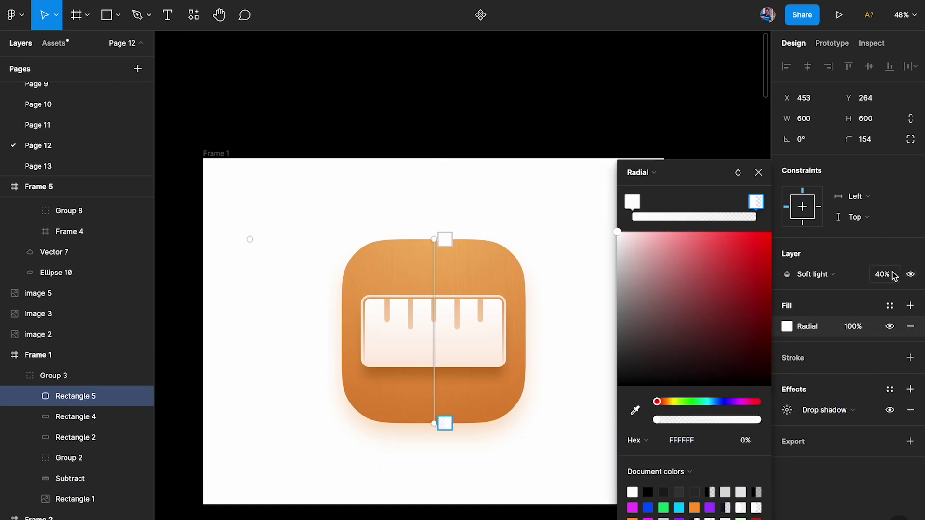
# Remove the drop shadow from the overlay Rectangle 5 in Frame 1 and close its fill settings.
pyautogui.click(910, 409)
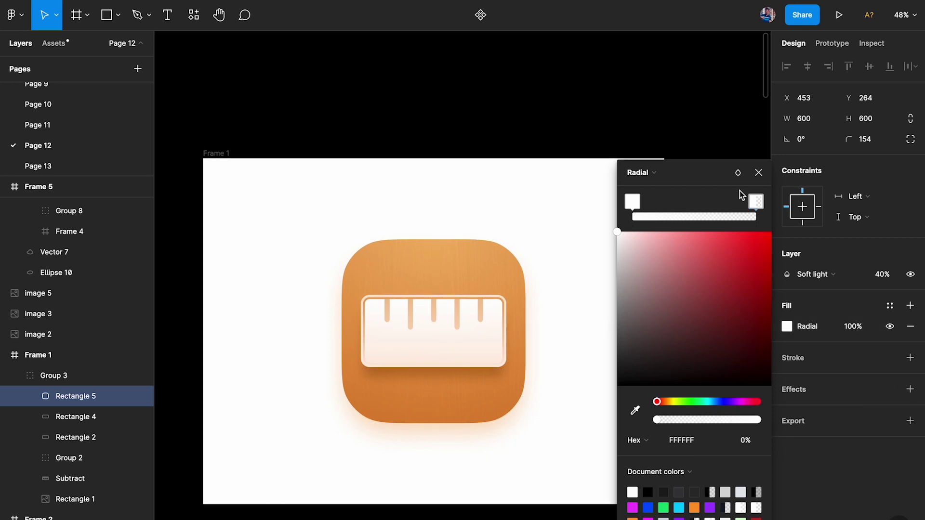
pyautogui.click(759, 172)
pyautogui.click(634, 136)
pyautogui.hscroll(5, 634, 137)
pyautogui.hscroll(-2, 336, 248)
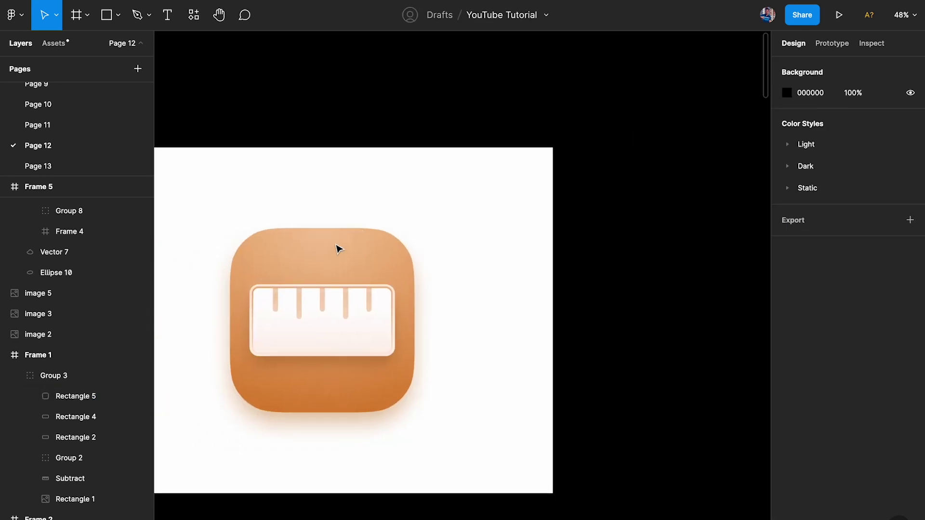
# Check the blend mode of Rectangle 5 in Frame 1 and select the matching radial overlay, Rectangle 23, in Frame 6.
pyautogui.hscroll(-6, 323, 256)
pyautogui.click(661, 257)
pyautogui.hscroll(2, 661, 256)
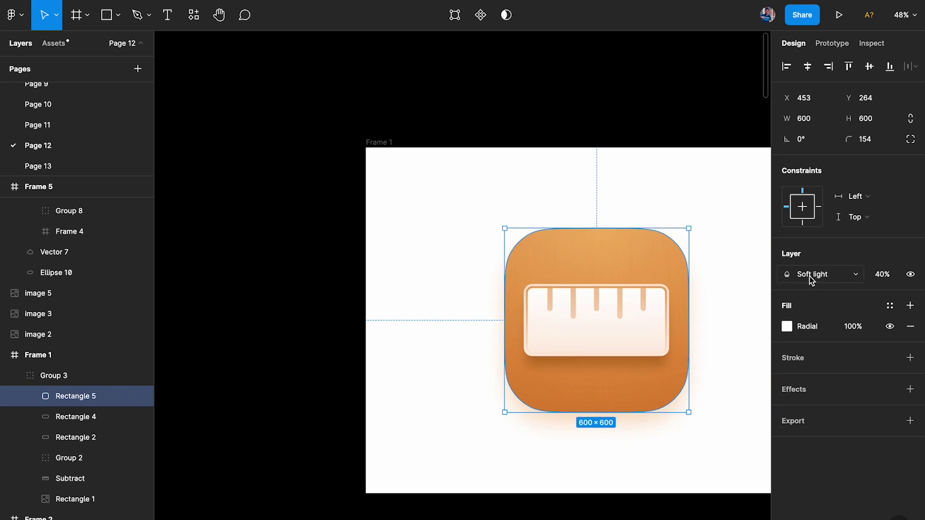
pyautogui.hscroll(-10, 566, 279)
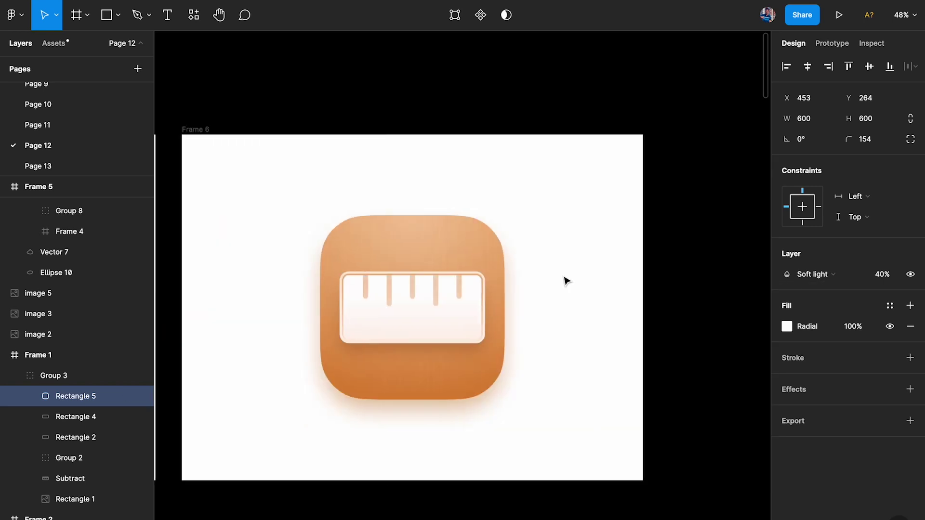
pyautogui.click(365, 237)
pyautogui.scroll(2, 365, 238)
pyautogui.scroll(1, 365, 238)
# Try the Darken, Multiply and Color burn blend modes on the overlay Rectangle 23.
pyautogui.click(830, 315)
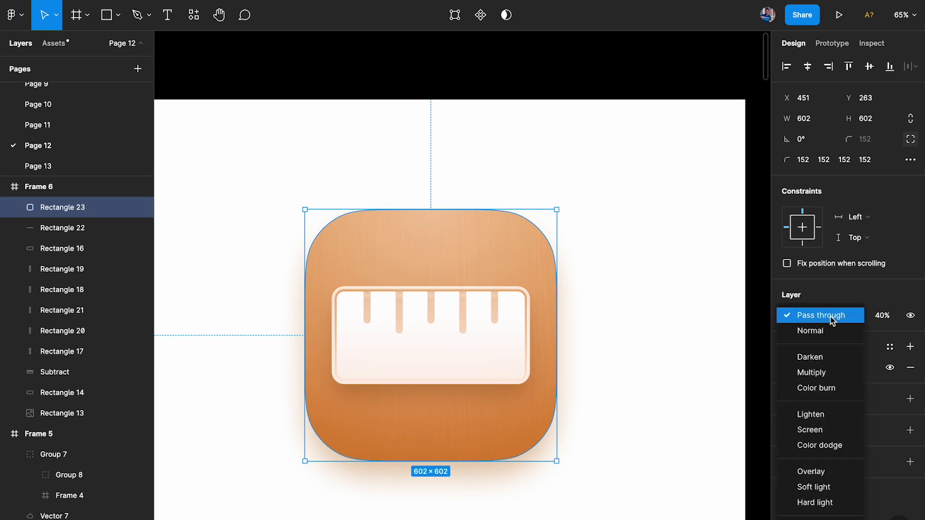
pyautogui.click(825, 357)
pyautogui.click(826, 321)
pyautogui.click(827, 331)
pyautogui.click(827, 315)
pyautogui.click(827, 330)
# Try the Lighten, Screen and Color dodge blend modes on the overlay Rectangle 23.
pyautogui.click(826, 316)
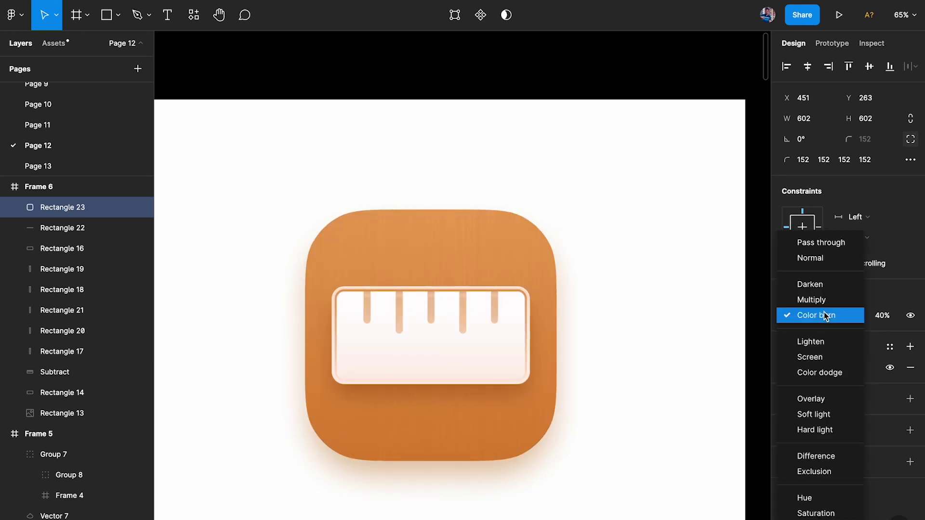
pyautogui.scroll(-1, 823, 312)
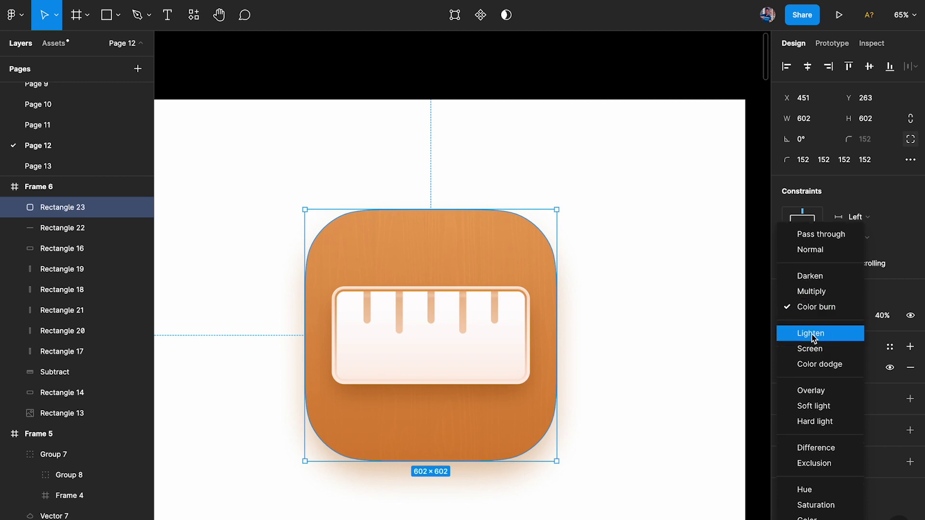
pyautogui.click(811, 335)
pyautogui.click(821, 314)
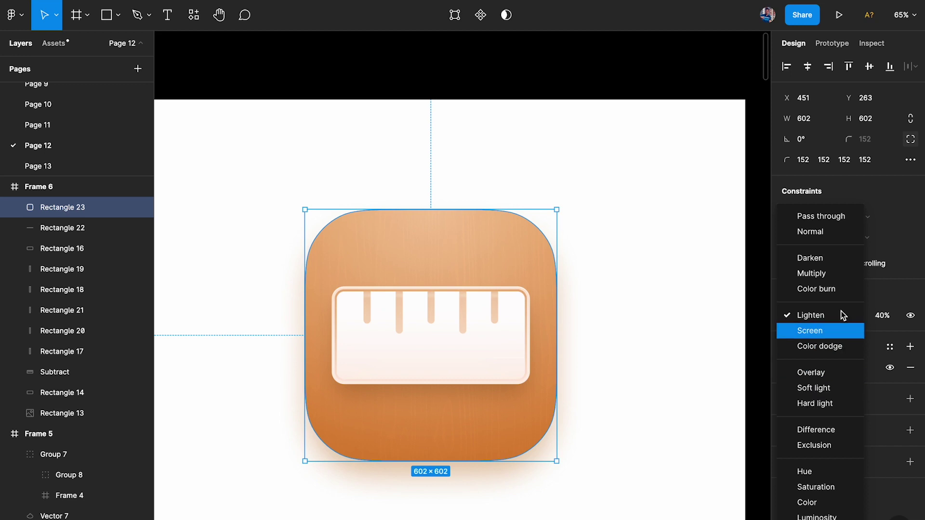
pyautogui.click(823, 331)
pyautogui.click(825, 316)
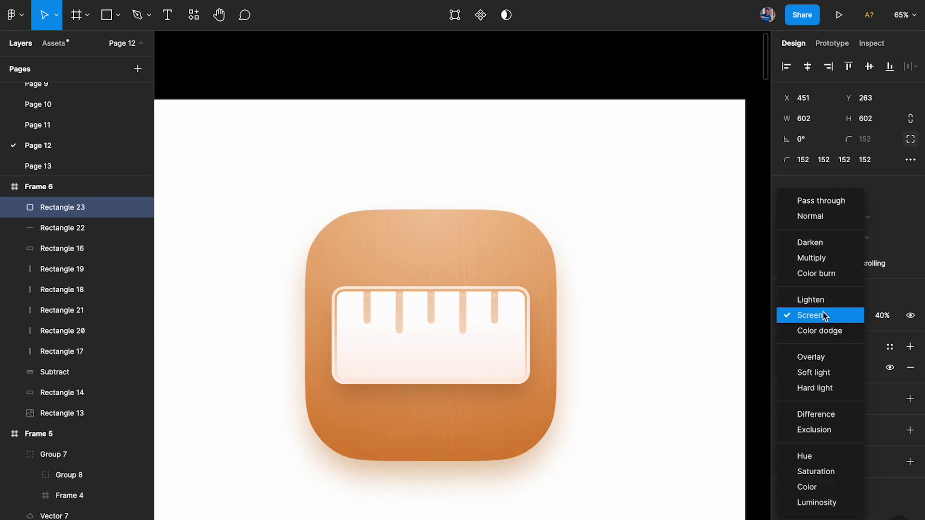
pyautogui.click(828, 337)
# Compare the Overlay and Soft light blend modes on Rectangle 23.
pyautogui.click(808, 316)
pyautogui.click(811, 343)
pyautogui.click(810, 322)
pyautogui.click(810, 331)
pyautogui.click(816, 317)
pyautogui.click(817, 300)
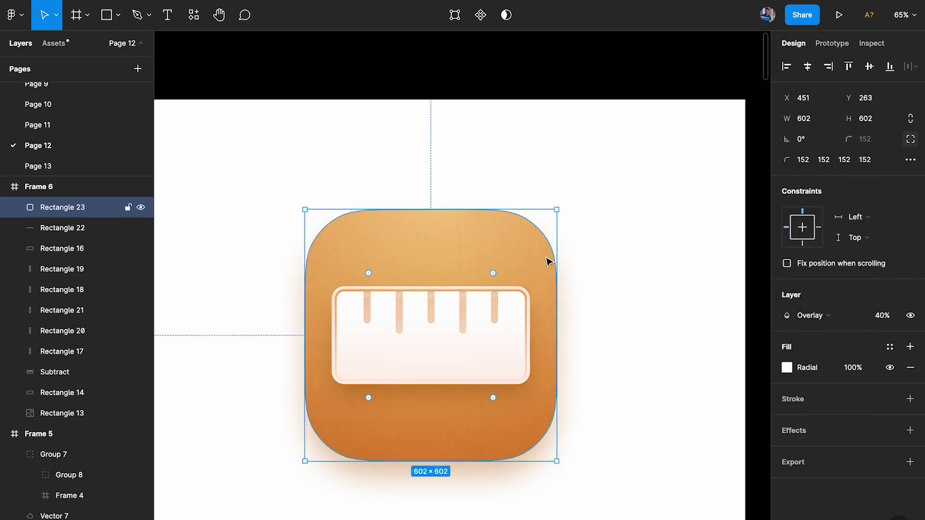
# Set Rectangle 23 in Frame 6 to the Soft light blend mode at 50% layer opacity and deselect it.
pyautogui.click(810, 322)
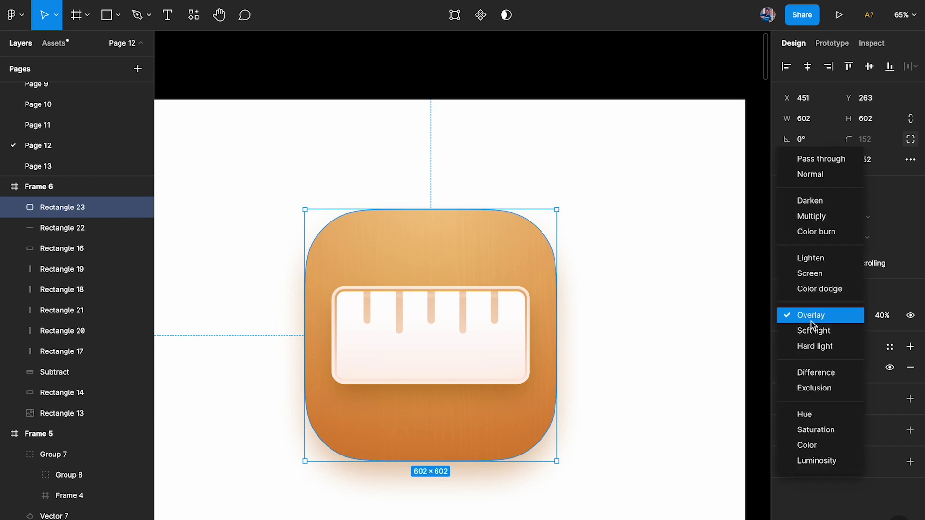
pyautogui.click(814, 329)
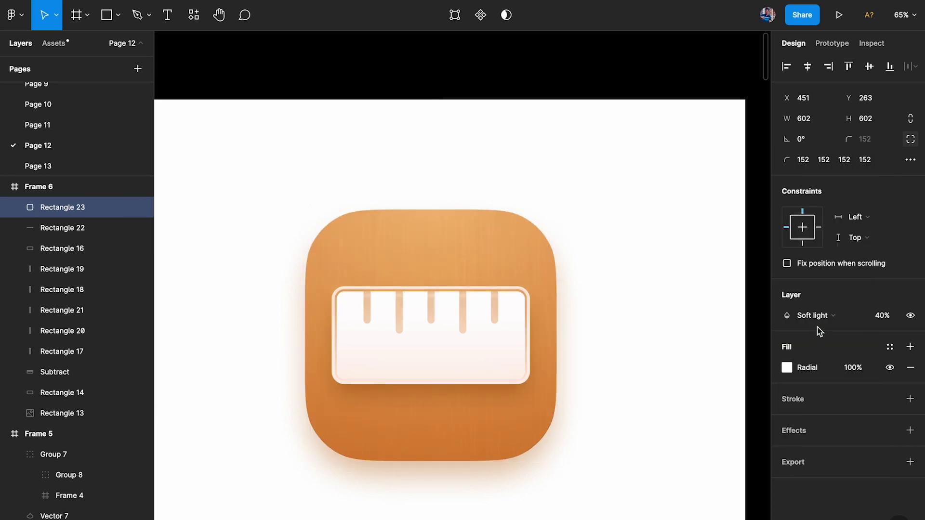
pyautogui.scroll(-1, 816, 328)
pyautogui.press('5')
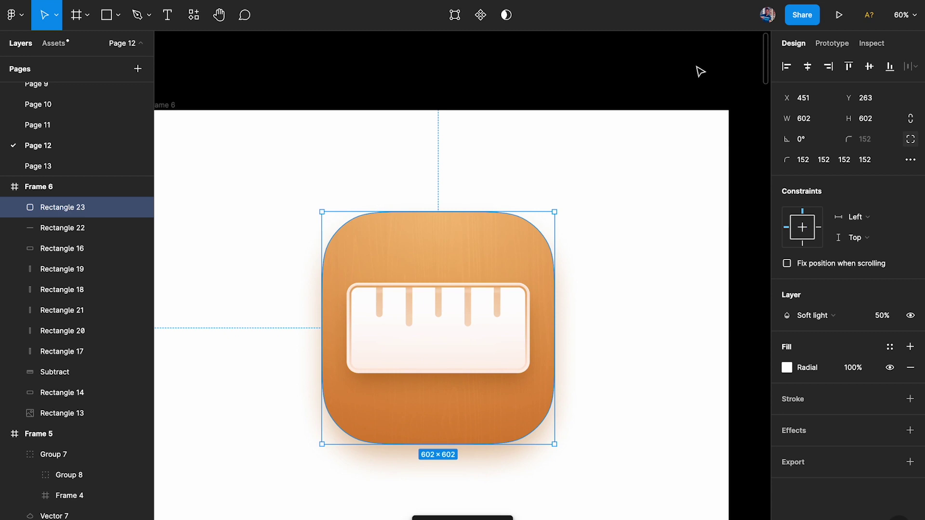
pyautogui.click(596, 85)
pyautogui.scroll(-1, 613, 82)
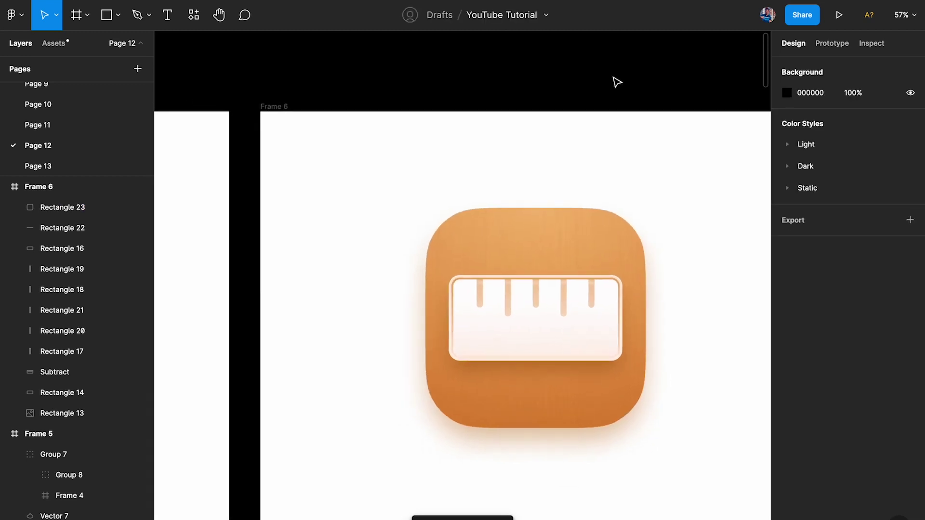
# Hide the interface panels and compare the ruler icon in Frame 6 with the reference icon beside it.
pyautogui.hotkey('ctrl', '\\')
pyautogui.hscroll(-5, 617, 82)
pyautogui.scroll(-1, 617, 82)
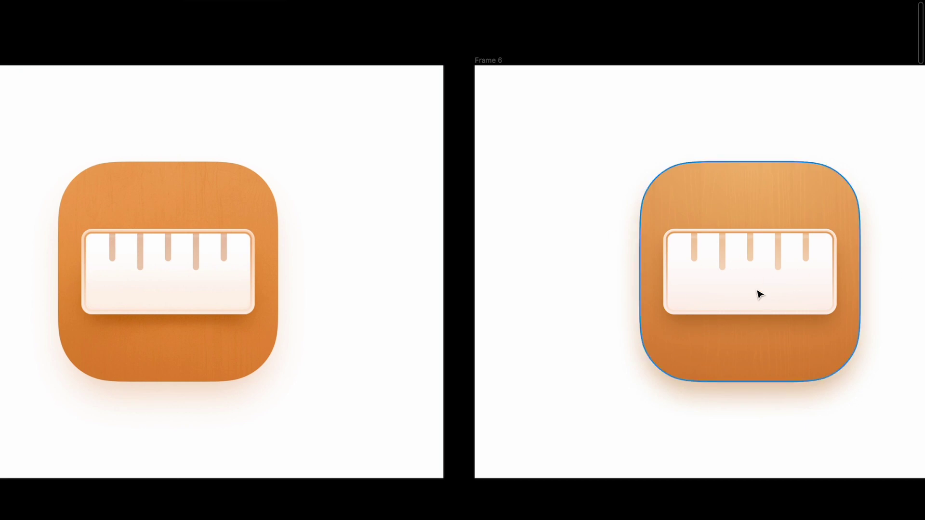
pyautogui.scroll(-3, 466, 283)
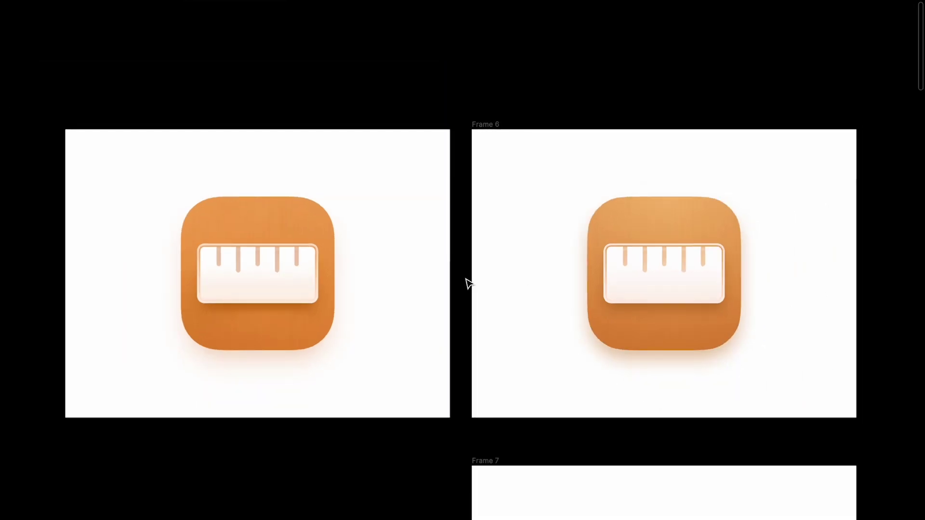
# Examine the glass rounded-square reference on wood and its recreation in Frame 2.
pyautogui.scroll(-3, 468, 283)
pyautogui.scroll(-3, 466, 282)
pyautogui.scroll(-5, 467, 283)
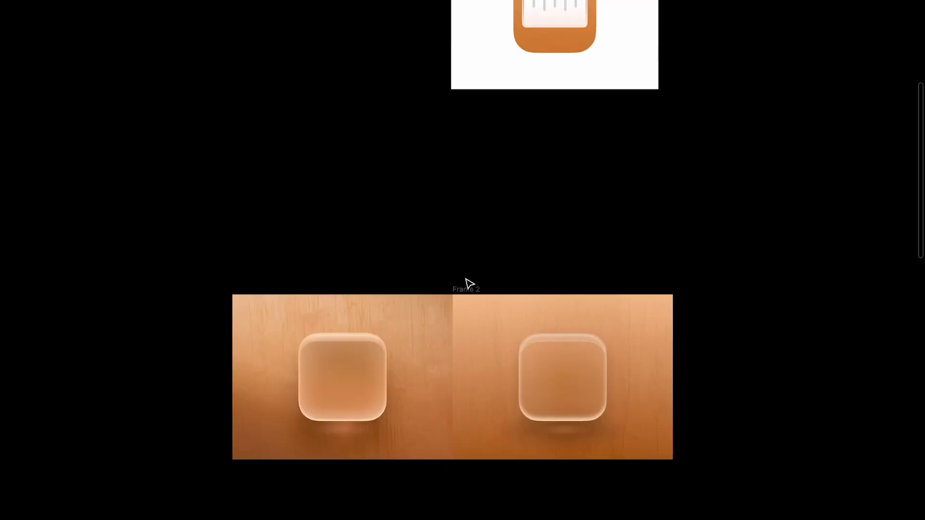
pyautogui.scroll(3, 469, 282)
pyautogui.scroll(3, 385, 243)
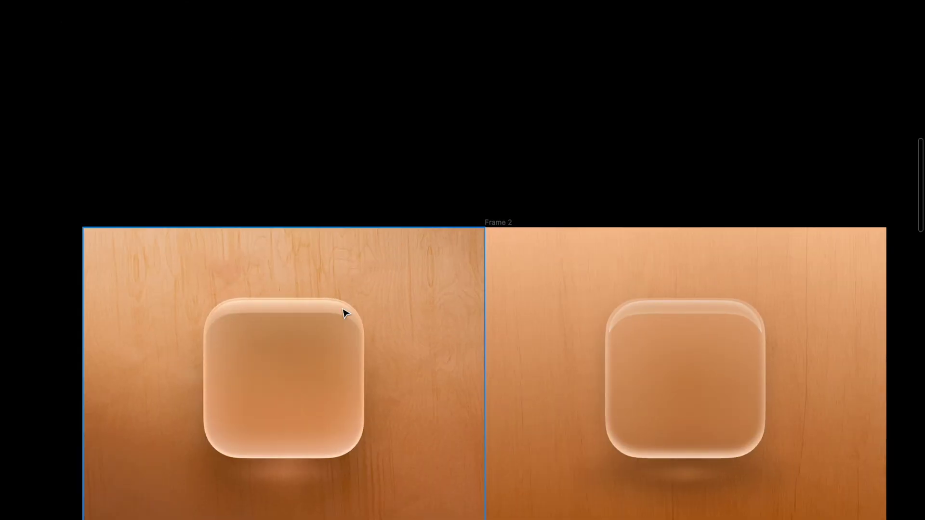
pyautogui.scroll(-2, 440, 218)
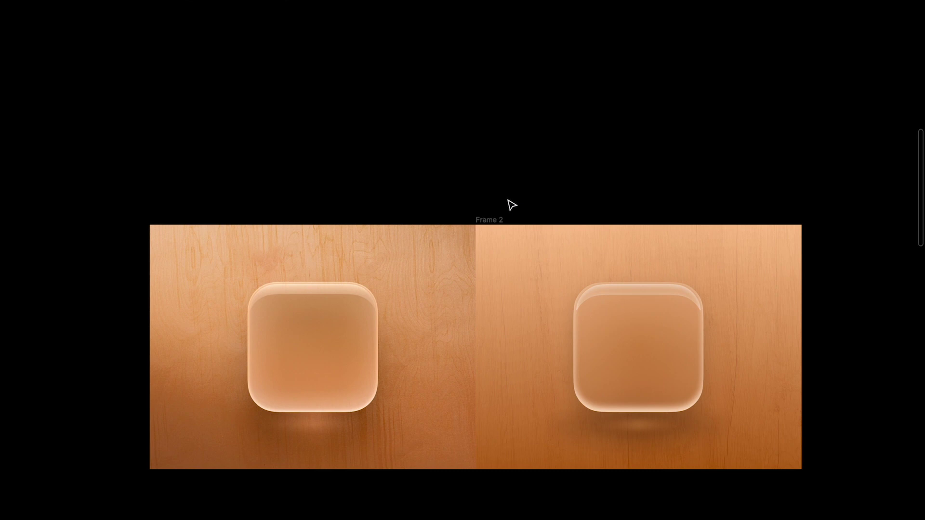
# Duplicate Frame 2 with its glass icon and place the copy in the empty space to its right.
pyautogui.hscroll(3, 512, 205)
pyautogui.scroll(-1, 481, 205)
pyautogui.click(312, 204)
pyautogui.moveTo(312, 204); pyautogui.dragTo(703, 207)
pyautogui.hscroll(-1, 704, 210)
pyautogui.hscroll(-2, 705, 210)
# Delete the glass square and its shadow ellipses from Frame 2, keeping only the wood background.
pyautogui.click(574, 295)
pyautogui.press('Delete')
pyautogui.click(585, 371)
pyautogui.click(585, 371)
pyautogui.press('Delete')
pyautogui.hscroll(4, 503, 300)
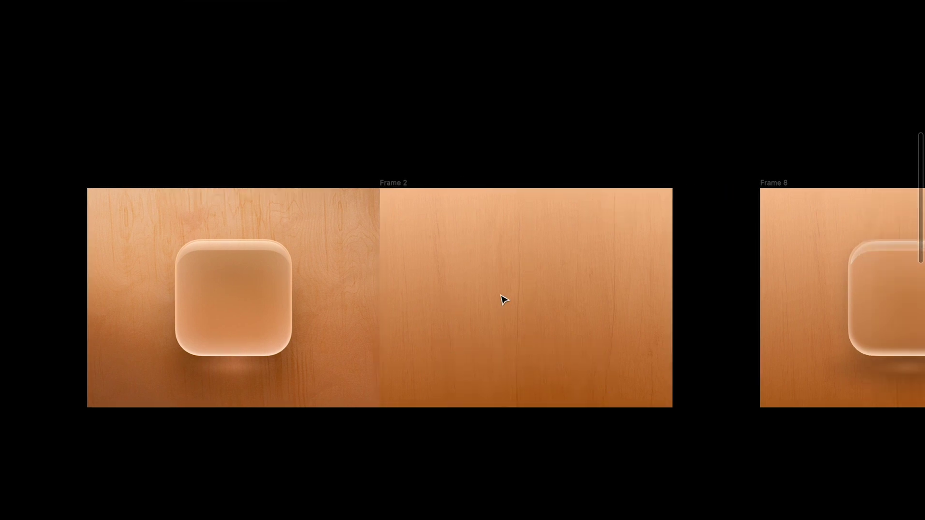
pyautogui.click(769, 304)
pyautogui.press('Escape')
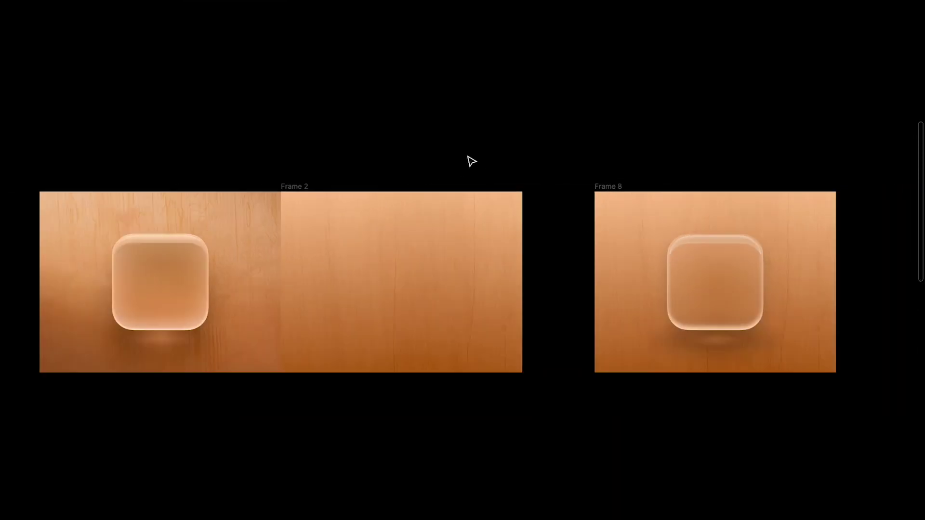
# Copy the overlay rounded square from Frame 6 and paste it over the glass icon reference image.
pyautogui.scroll(5, 471, 160)
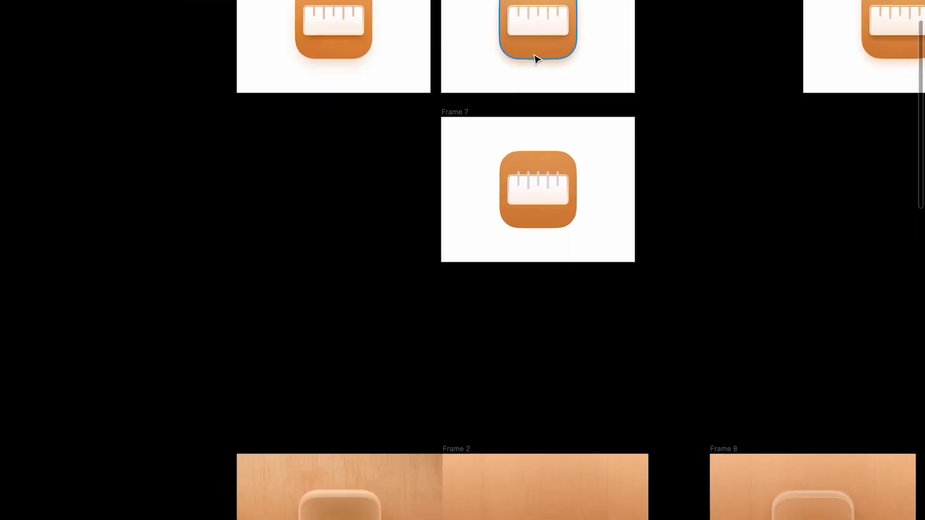
pyautogui.click(535, 58)
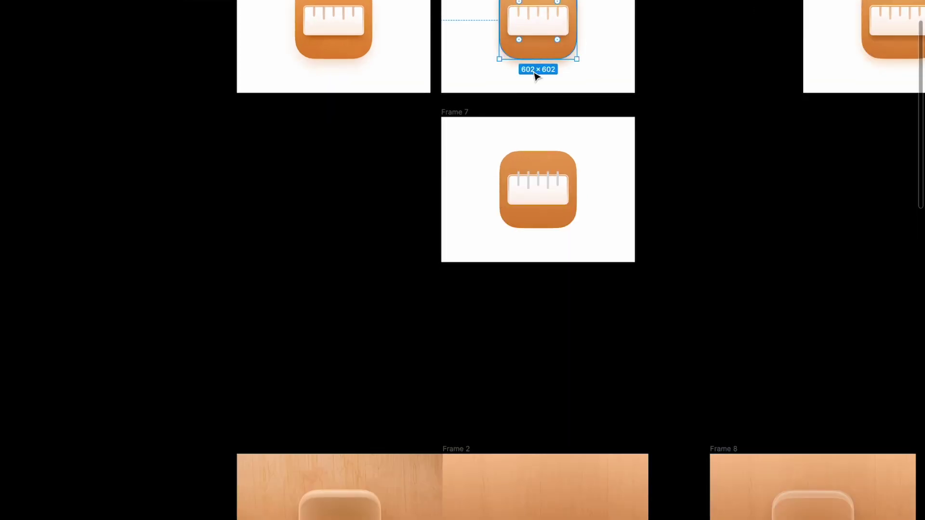
pyautogui.scroll(-5, 500, 256)
pyautogui.keyDown('ctrl'); pyautogui.scroll(3, 409, 301); pyautogui.keyUp('ctrl')
pyautogui.click(408, 301)
pyautogui.hotkey('ctrl', 'v')
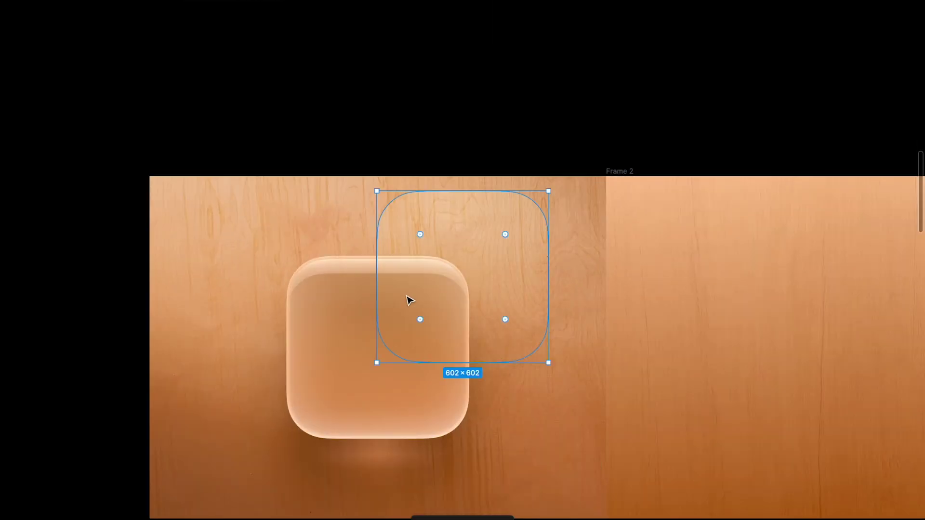
# Show the interface panels, set the pasted square's layer opacity to 100% and replace its radial fill with solid D9D9D9.
pyautogui.scroll(-3, 409, 300)
pyautogui.hotkey('ctrl', '\\')
pyautogui.click(881, 212)
pyautogui.write('100')
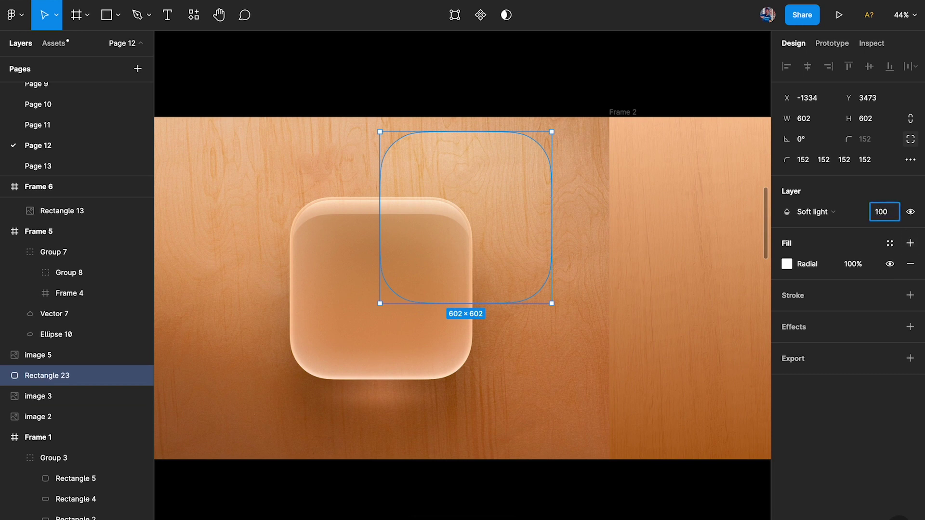
pyautogui.press('Return')
pyautogui.click(910, 264)
pyautogui.click(910, 243)
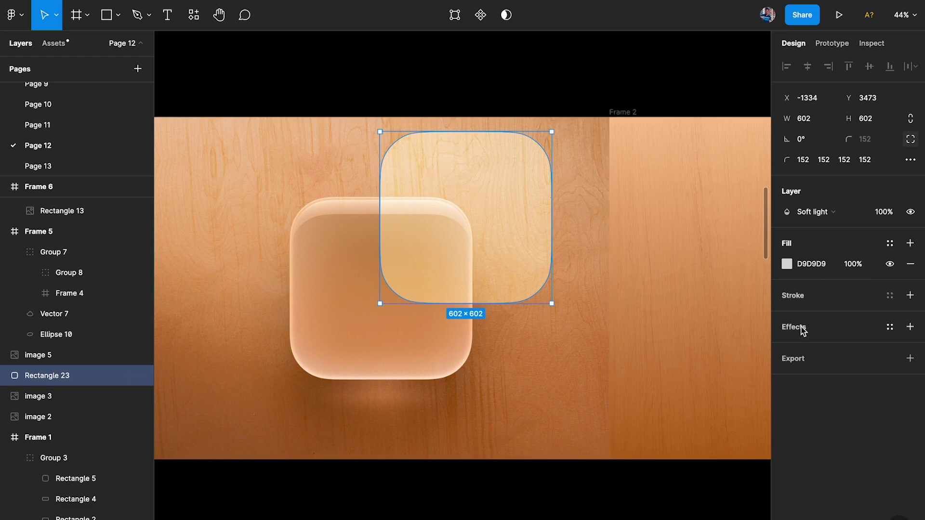
# Set the pasted square's blend mode to Normal and keep it selected.
pyautogui.click(809, 212)
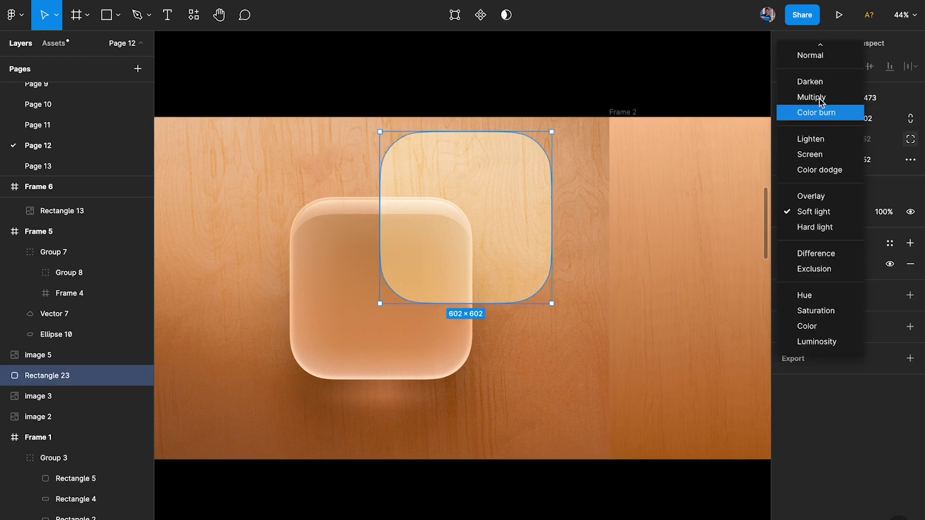
pyautogui.click(810, 54)
pyautogui.click(539, 86)
pyautogui.click(390, 256)
# Move the gray square over the reference glass square and align their top-left edges at X -1649, Y 3701.
pyautogui.scroll(3, 464, 233)
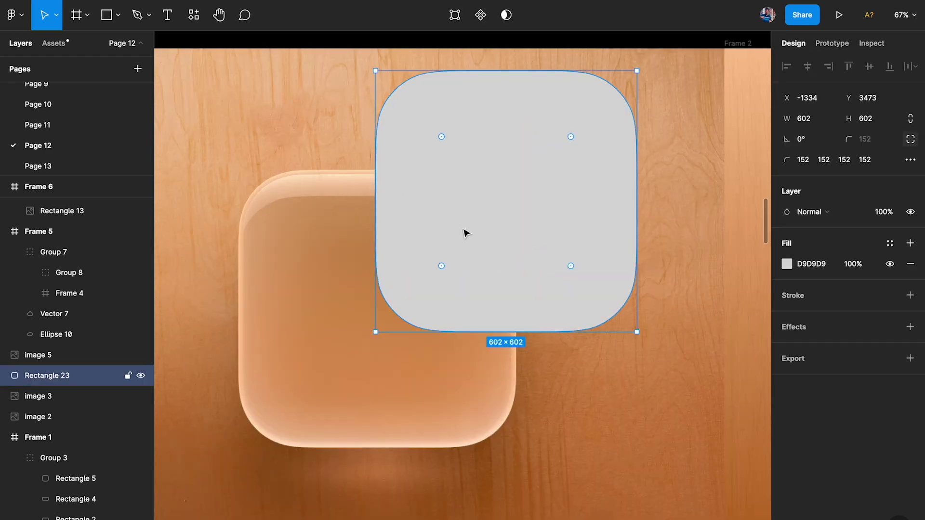
pyautogui.scroll(-5, 465, 233)
pyautogui.moveTo(464, 233); pyautogui.dragTo(398, 287)
pyautogui.scroll(5, 374, 291)
pyautogui.press('Right')
pyautogui.press('Right')
pyautogui.press('Right')
pyautogui.press('Right')
pyautogui.press('Right')
pyautogui.press('Right')
pyautogui.press('Right')
pyautogui.press('Right')
pyautogui.press('Right')
pyautogui.press('Right')
pyautogui.press('Right')
pyautogui.press('Right')
pyautogui.press('Right')
pyautogui.press('Right')
pyautogui.press('Right')
pyautogui.press('Right')
pyautogui.press('Right')
pyautogui.press('Right')
pyautogui.press('Right')
pyautogui.press('Right')
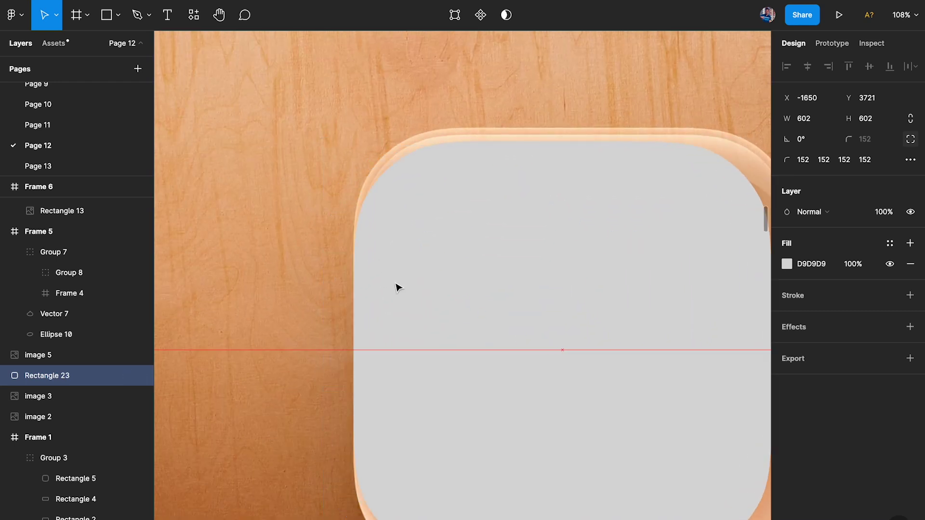
pyautogui.press('Left')
pyautogui.press('Left')
pyautogui.press('Left')
pyautogui.press('Left')
pyautogui.hotkey('shift', 'Up')
pyautogui.hotkey('shift', 'Up')
# Stretch the gray square to 638 × 641 so that it covers the reference glass square.
pyautogui.hscroll(5, 398, 287)
pyautogui.hscroll(4, 547, 258)
pyautogui.scroll(5, 563, 244)
pyautogui.moveTo(564, 245); pyautogui.dragTo(602, 244)
pyautogui.scroll(-5, 605, 248)
pyautogui.scroll(-3, 524, 405)
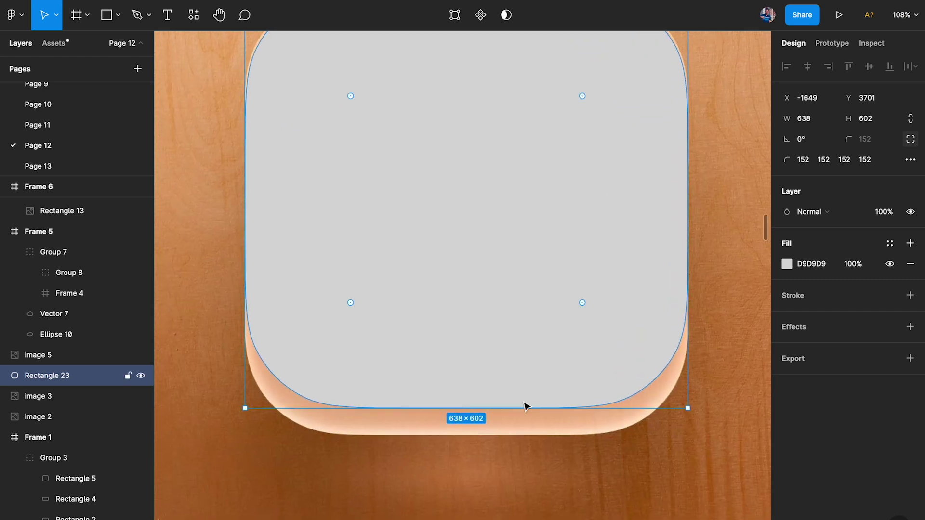
pyautogui.scroll(2, 522, 406)
pyautogui.moveTo(522, 407); pyautogui.dragTo(523, 439)
pyautogui.scroll(5, 679, 417)
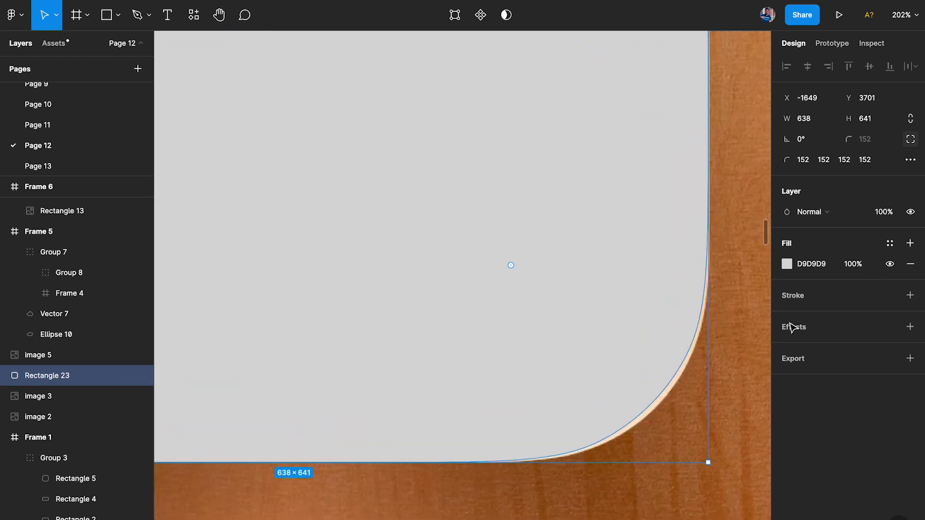
# Switch the gray square to a uniform corner radius and set it to 140 to match the glass square's corners.
pyautogui.click(912, 144)
pyautogui.click(872, 139)
pyautogui.press('Up')
pyautogui.press('Down')
pyautogui.press('Down')
pyautogui.press('Down')
pyautogui.press('Down')
pyautogui.press('Down')
pyautogui.press('Down')
pyautogui.press('Down')
pyautogui.press('Down')
pyautogui.press('Down')
pyautogui.press('Down')
pyautogui.press('Down')
pyautogui.press('Down')
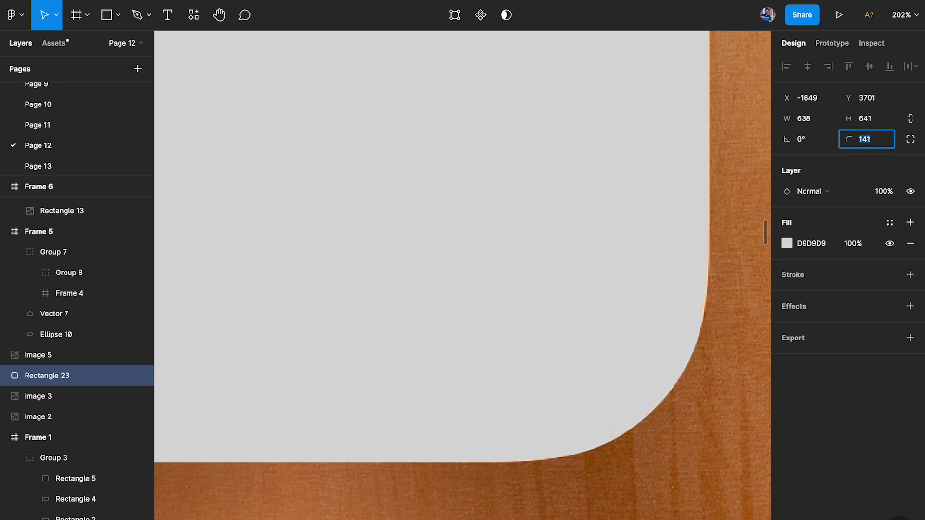
pyautogui.scroll(-10, 559, 132)
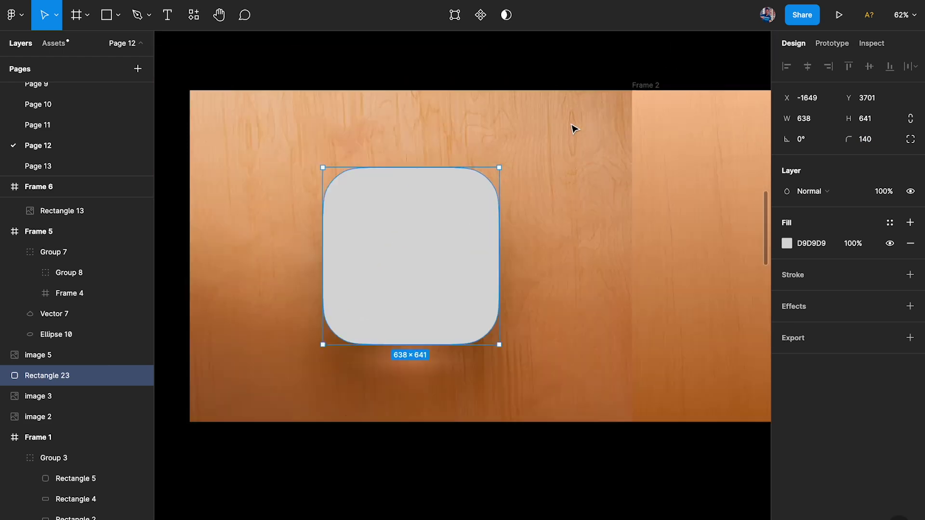
# Try moving the gray square into Frame 2, and undo both the move and the last corner radius change.
pyautogui.scroll(-5, 424, 198)
pyautogui.moveTo(376, 208); pyautogui.dragTo(512, 212)
pyautogui.hscroll(2, 679, 204)
pyautogui.hotkey('ctrl', 'z')
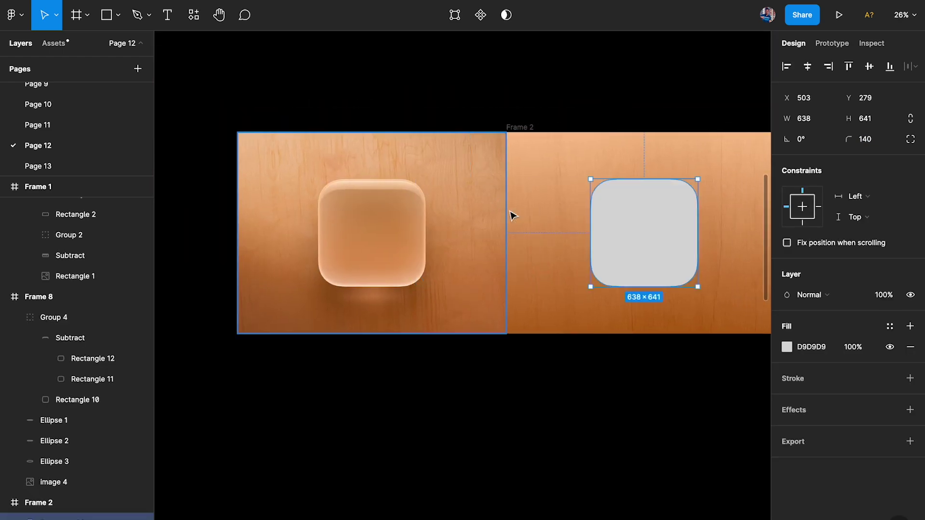
pyautogui.hotkey('ctrl', 'z')
pyautogui.scroll(3, 421, 215)
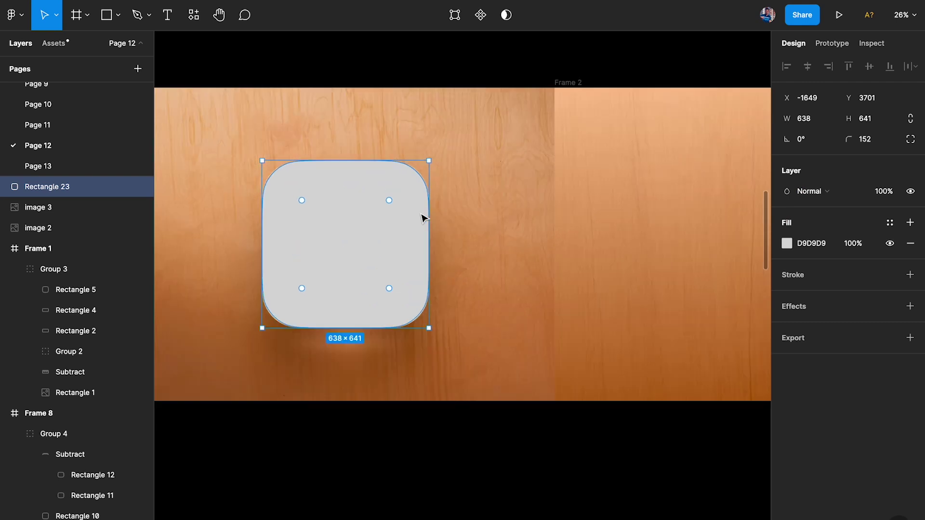
# Move the gray square directly beside the reference glass square, at X -977, Y 3701.
pyautogui.moveTo(366, 229); pyautogui.dragTo(544, 230)
pyautogui.press('Escape')
pyautogui.scroll(3, 365, 357)
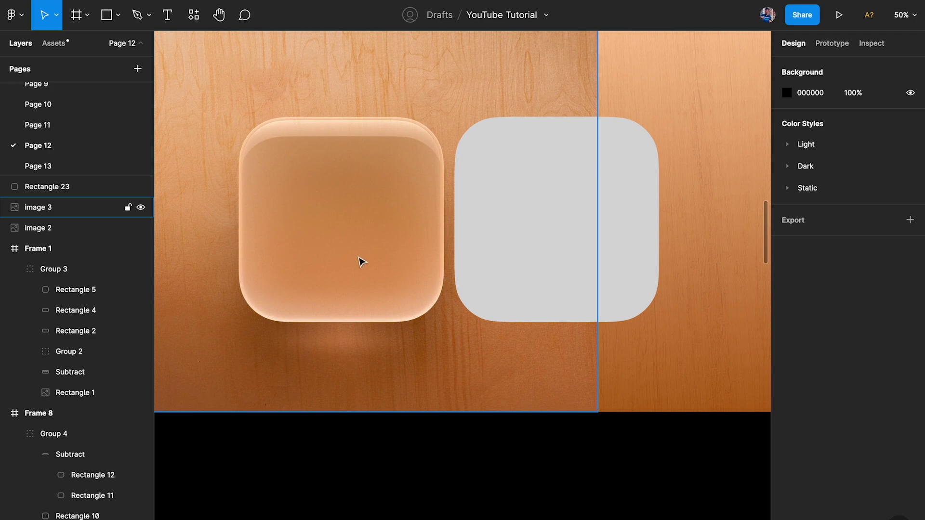
# Hide the interface and examine the reference glass square's edges, highlights and inner shading up close.
pyautogui.hotkey('ctrl', '\\')
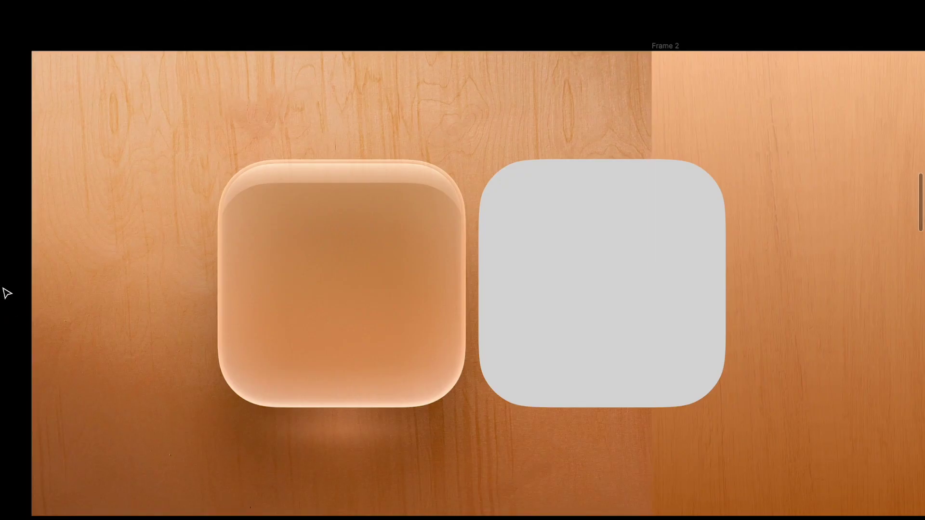
pyautogui.scroll(-2, 7, 292)
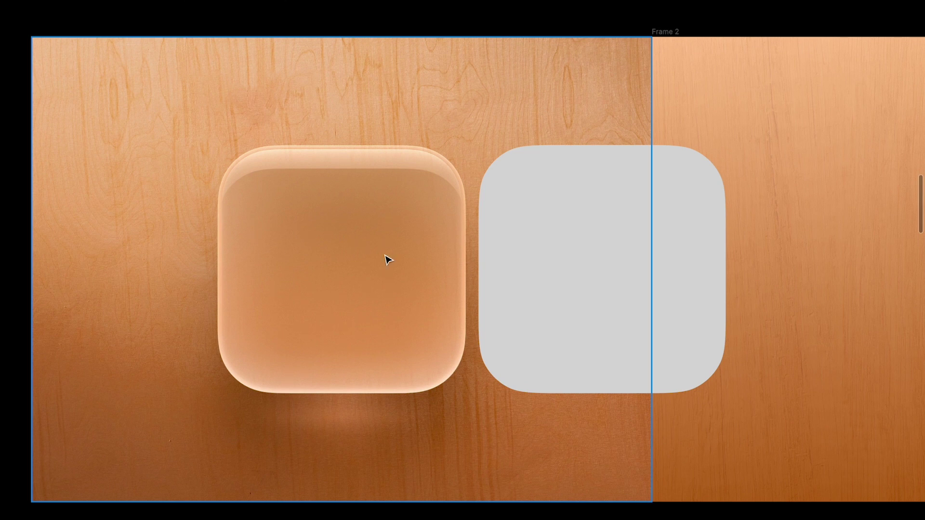
pyautogui.scroll(2, 389, 260)
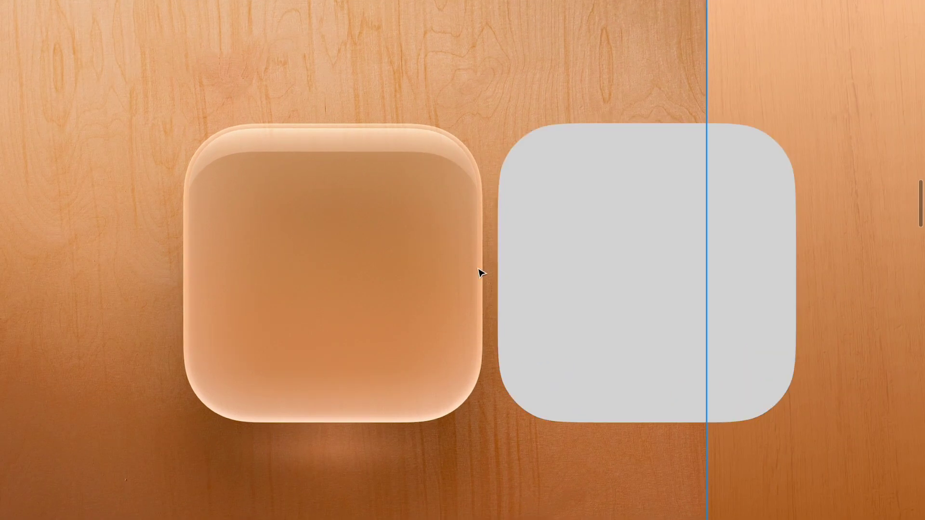
pyautogui.scroll(2, 477, 271)
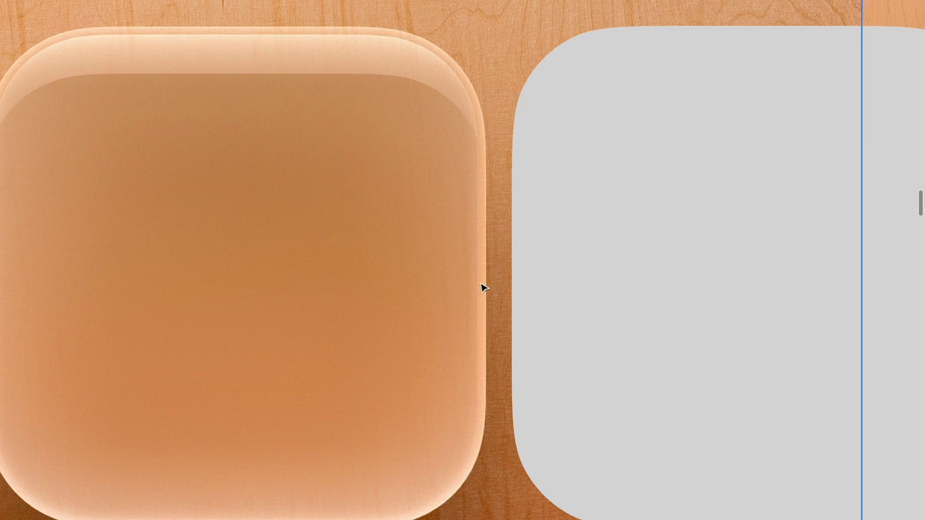
pyautogui.hscroll(-3, 456, 303)
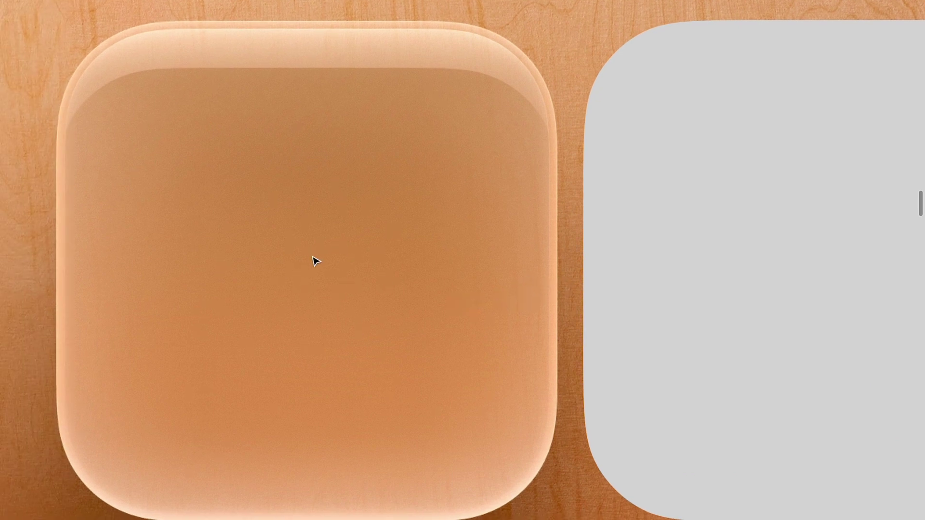
pyautogui.scroll(-2, 315, 261)
# Restore the interface and change the gray square's solid fill to a radial gradient.
pyautogui.click(633, 260)
pyautogui.scroll(-1, 634, 260)
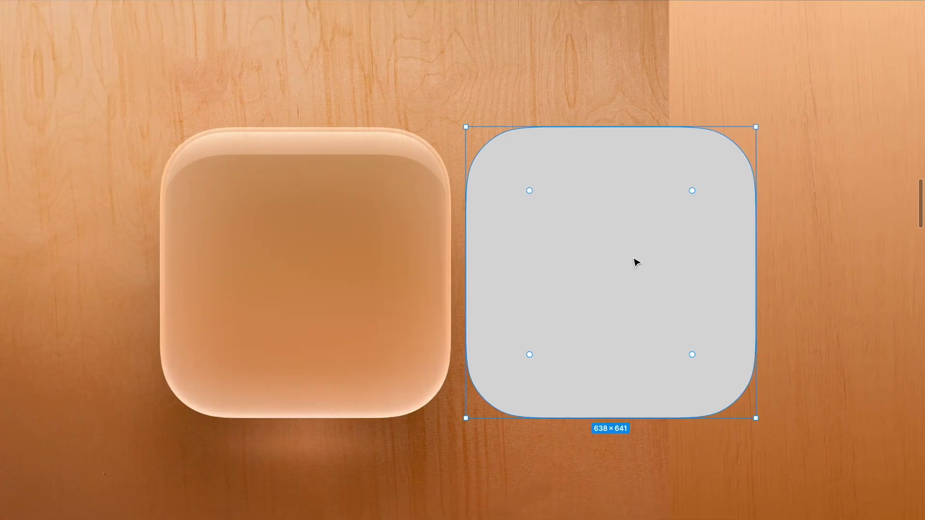
pyautogui.press('super+backslash')
pyautogui.click(792, 245)
pyautogui.click(636, 217)
pyautogui.click(655, 250)
pyautogui.hscroll(3, 498, 253)
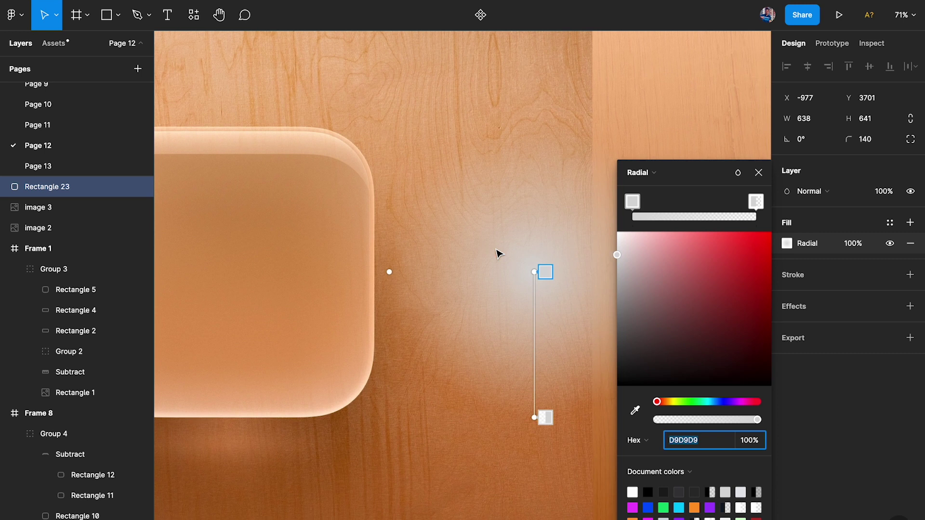
# Sample the reference glass for the gradient's stops: C58F56 at the center and CB965D at 0% opacity on the outside.
pyautogui.click(635, 410)
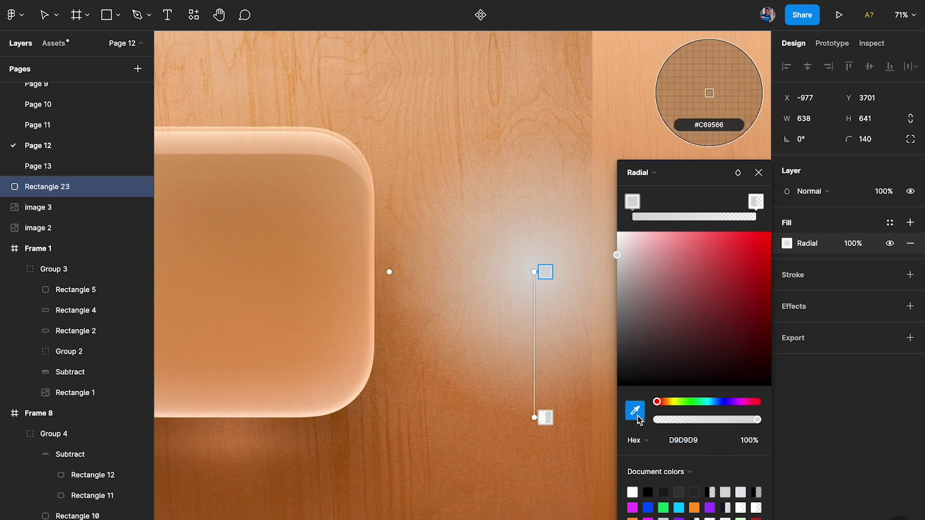
pyautogui.click(224, 280)
pyautogui.click(756, 201)
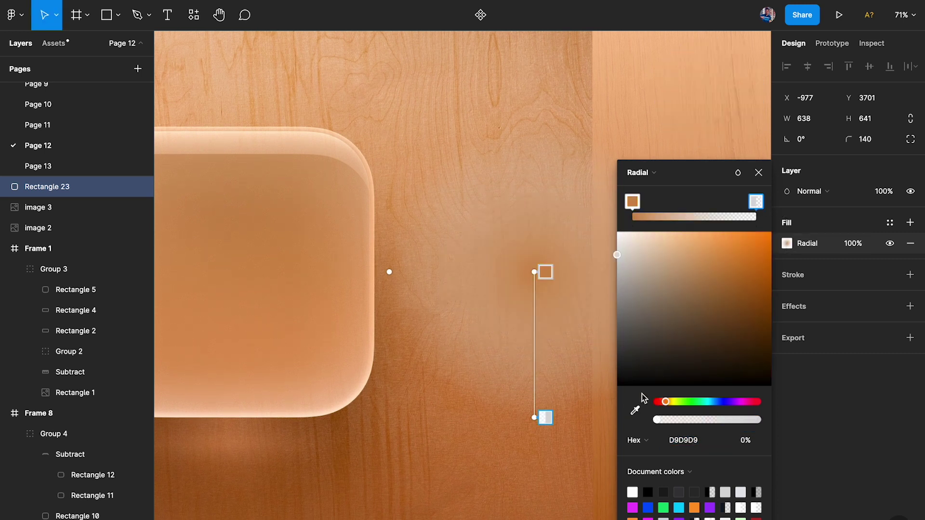
pyautogui.click(635, 410)
pyautogui.click(223, 268)
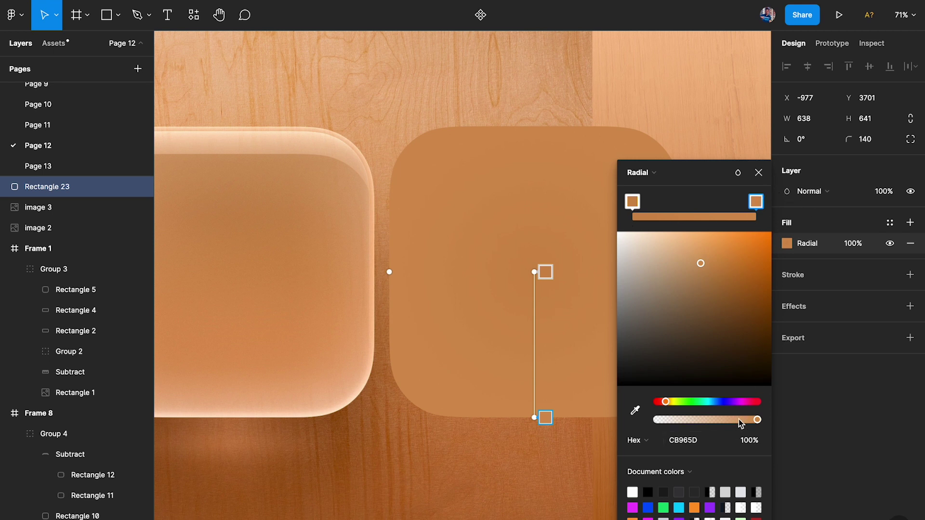
pyautogui.moveTo(740, 423); pyautogui.dragTo(398, 437)
pyautogui.press('Escape')
pyautogui.hscroll(-3, 364, 454)
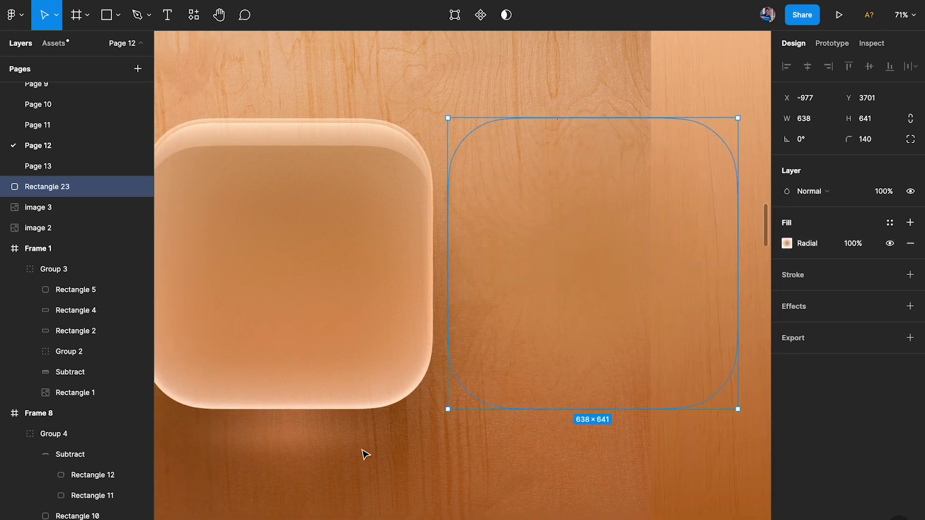
# Undo the accidental square move, and shift the gradient's inner color stop about a third of the way outward.
pyautogui.moveTo(590, 274); pyautogui.dragTo(559, 229)
pyautogui.hotkey('ctrl', 'z')
pyautogui.click(787, 244)
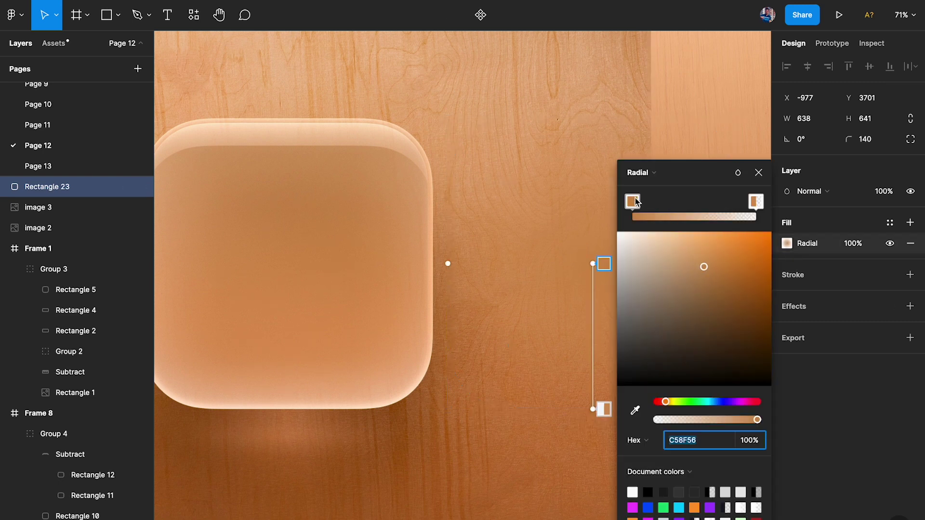
pyautogui.moveTo(599, 263); pyautogui.dragTo(604, 310)
pyautogui.press('Escape')
# Add a background blur effect to the radial-filled rounded square.
pyautogui.click(636, 249)
pyautogui.click(640, 242)
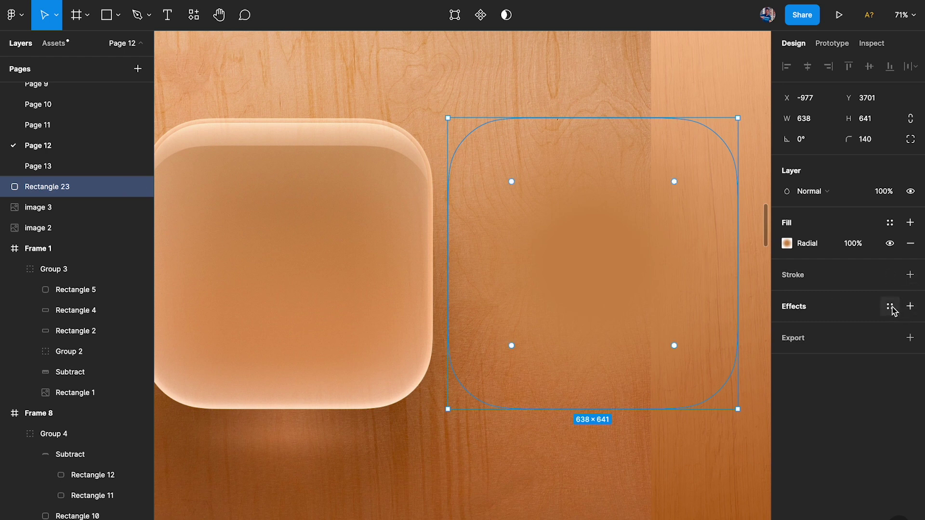
pyautogui.click(910, 306)
pyautogui.click(860, 324)
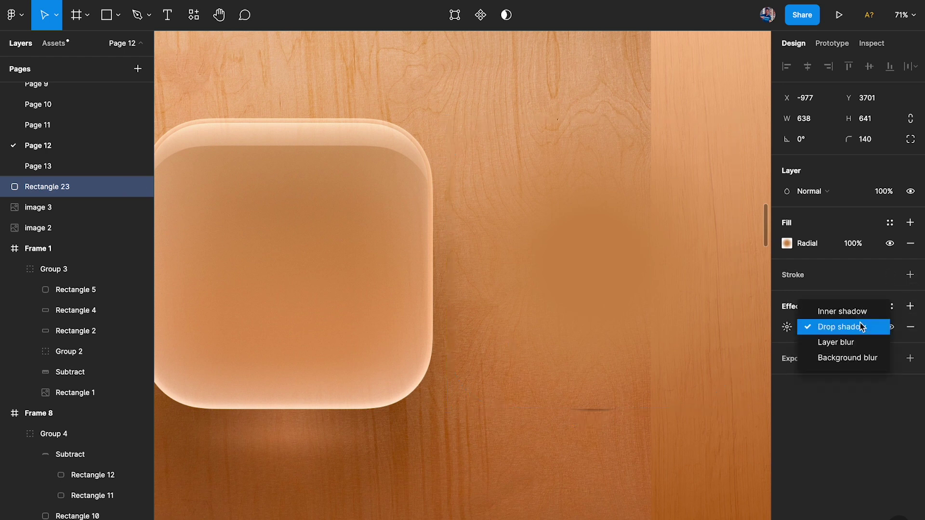
pyautogui.click(848, 356)
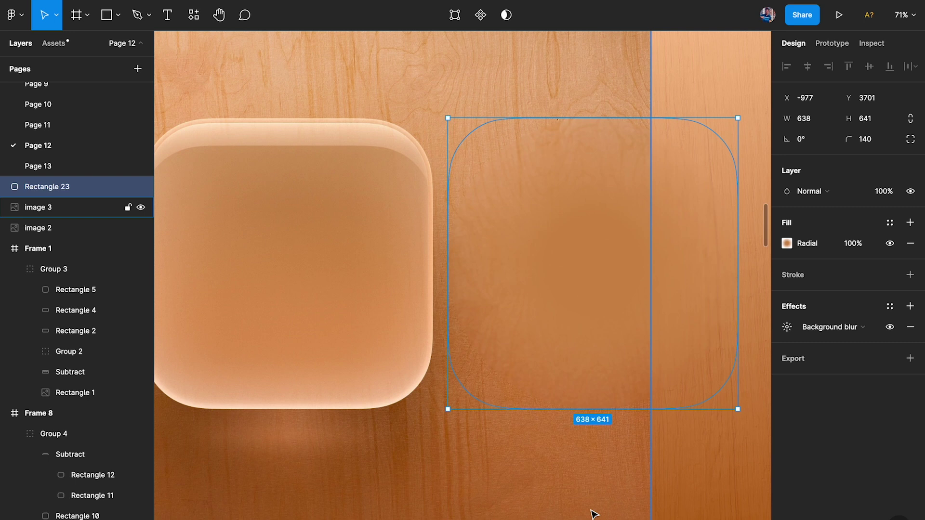
# Draw a 128 × 138 gray rectangle below the rounded squares and place a duplicate beside it.
pyautogui.scroll(-2, 520, 479)
pyautogui.press('r')
pyautogui.moveTo(410, 417)
pyautogui.mouseDown()
pyautogui.moveTo(468, 480)
pyautogui.moveTo(448, 429)
pyautogui.moveTo(528, 434)
pyautogui.moveTo(508, 433)
pyautogui.mouseUp()
# Apply a layer blur of 24 to the left gray sample rectangle.
pyautogui.click(430, 435)
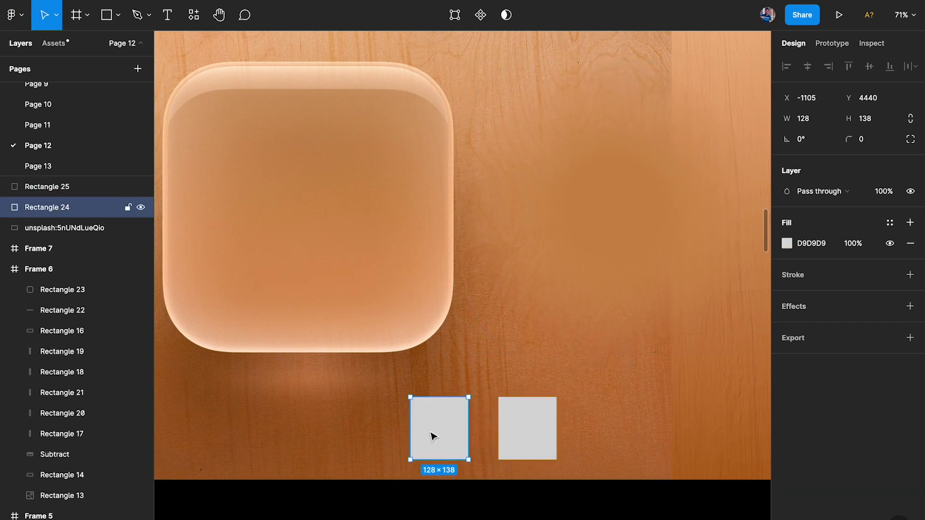
pyautogui.click(909, 306)
pyautogui.click(844, 329)
pyautogui.click(838, 342)
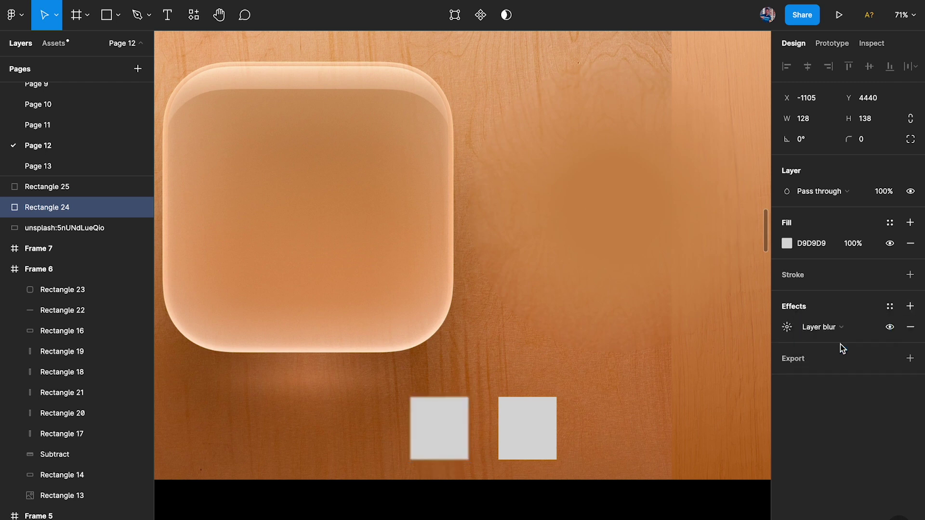
pyautogui.click(785, 333)
pyautogui.write('24')
pyautogui.press('Return')
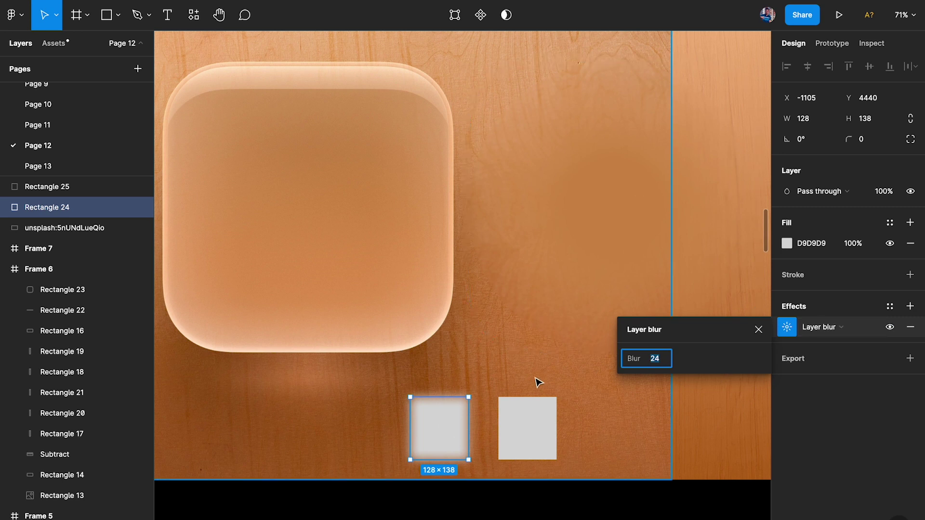
# Add a background blur effect to the right gray sample rectangle and compare it with the layer-blurred one.
pyautogui.click(528, 413)
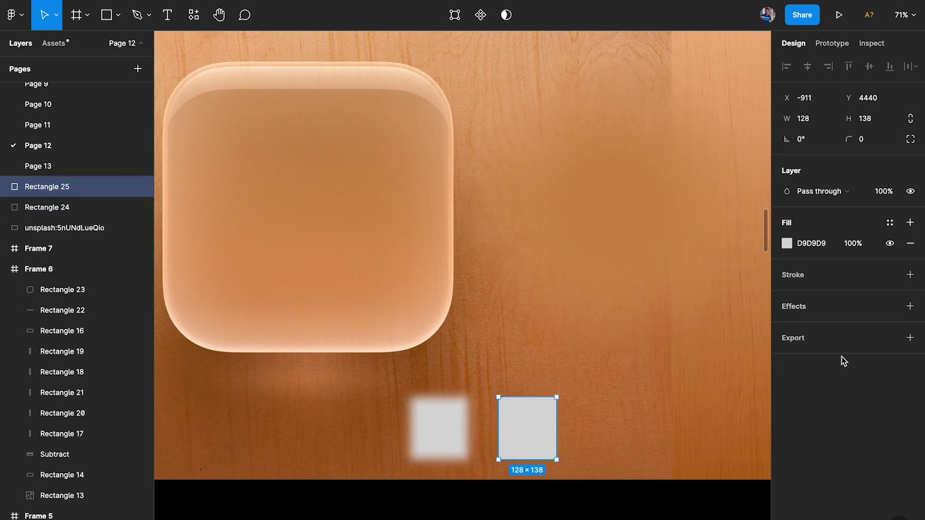
pyautogui.click(908, 309)
pyautogui.click(850, 327)
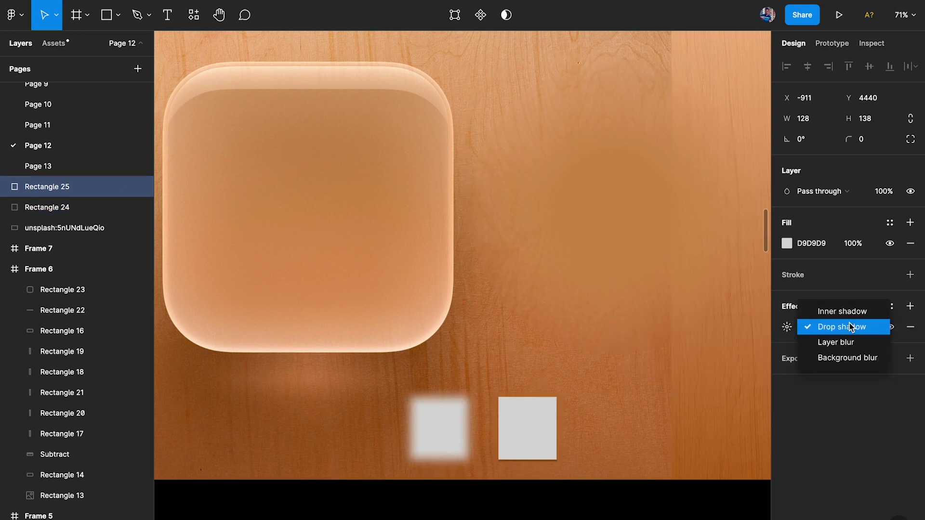
pyautogui.click(849, 357)
pyautogui.click(652, 503)
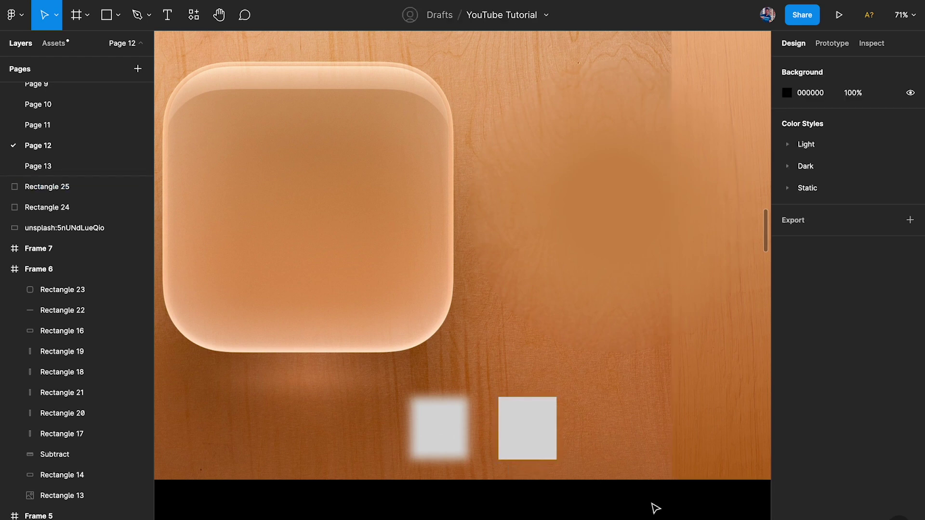
pyautogui.click(534, 441)
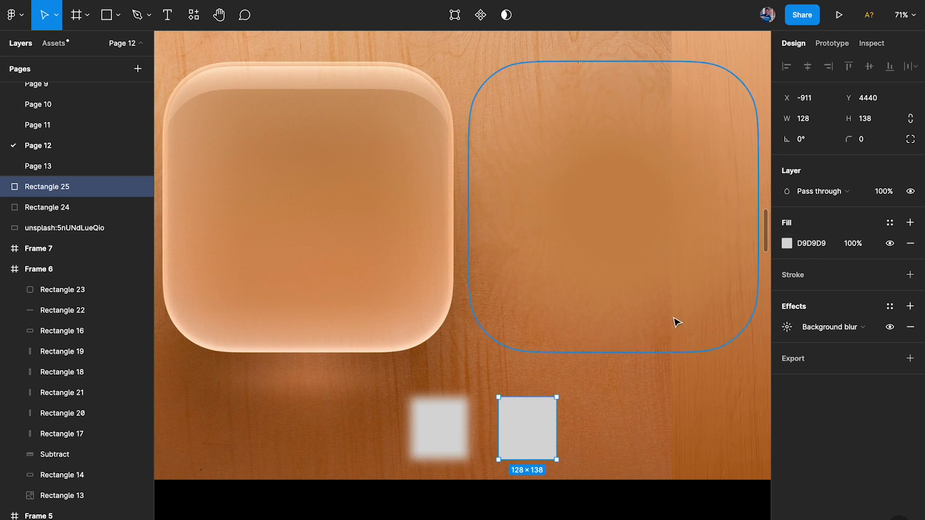
# Lower the radial fill opacity of the large rounded square to 50%.
pyautogui.click(629, 223)
pyautogui.click(862, 245)
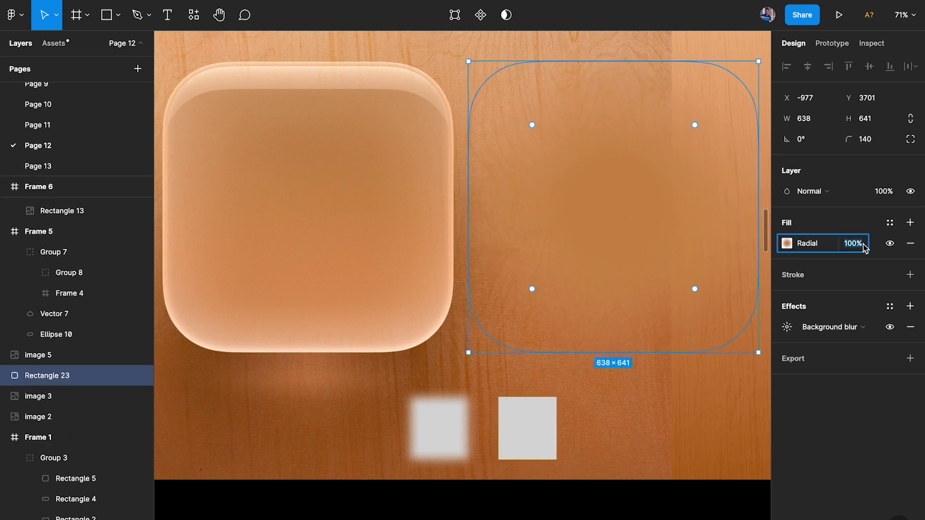
pyautogui.write('90')
pyautogui.press('Return')
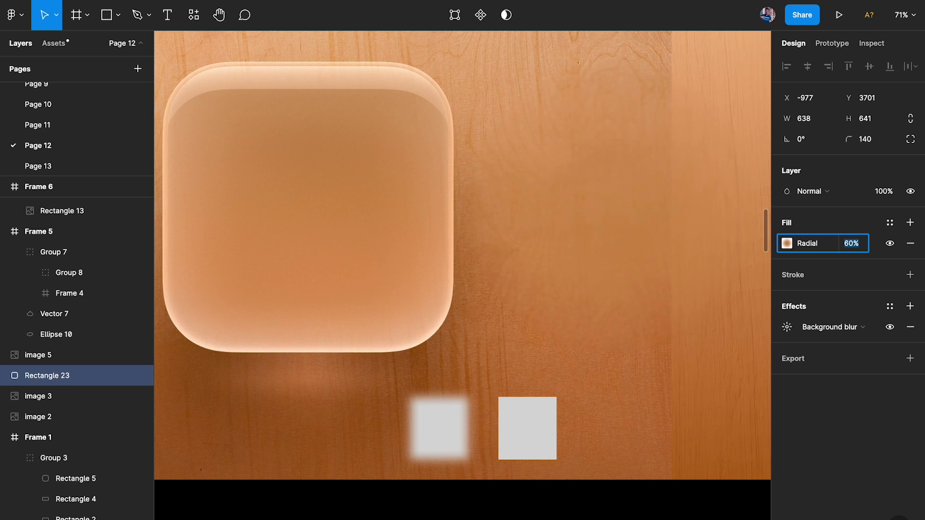
pyautogui.scroll(-2, 677, 512)
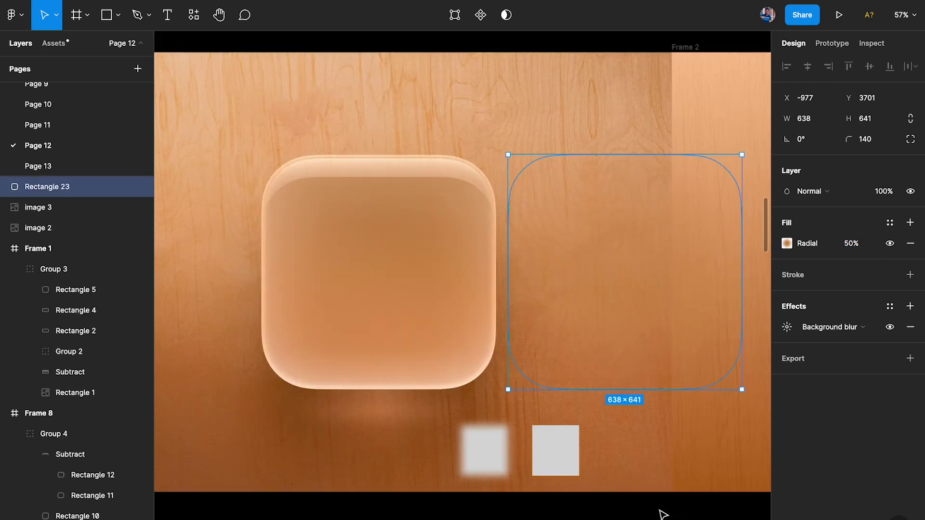
# Set the large rounded square's background blur to 100 and check its edges against the wood.
pyautogui.click(782, 324)
pyautogui.write('24')
pyautogui.press('Return')
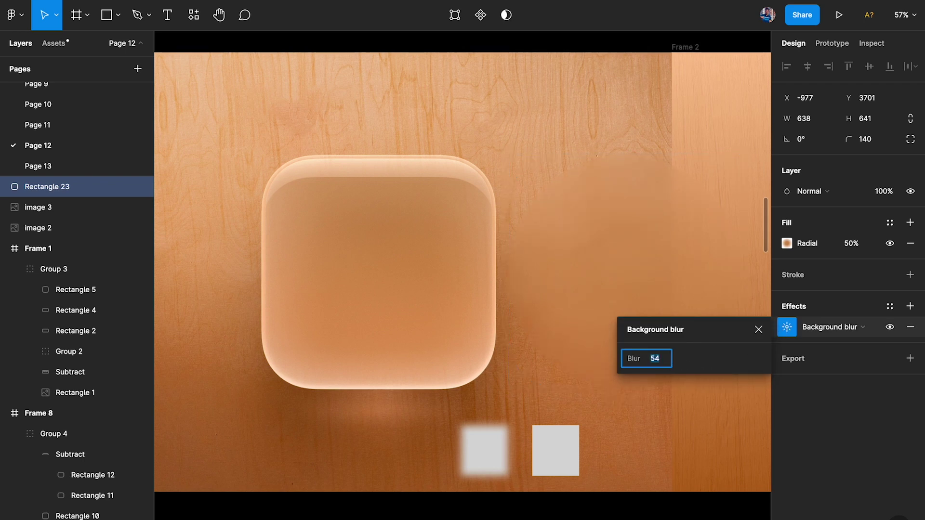
pyautogui.write('100')
pyautogui.press('Return')
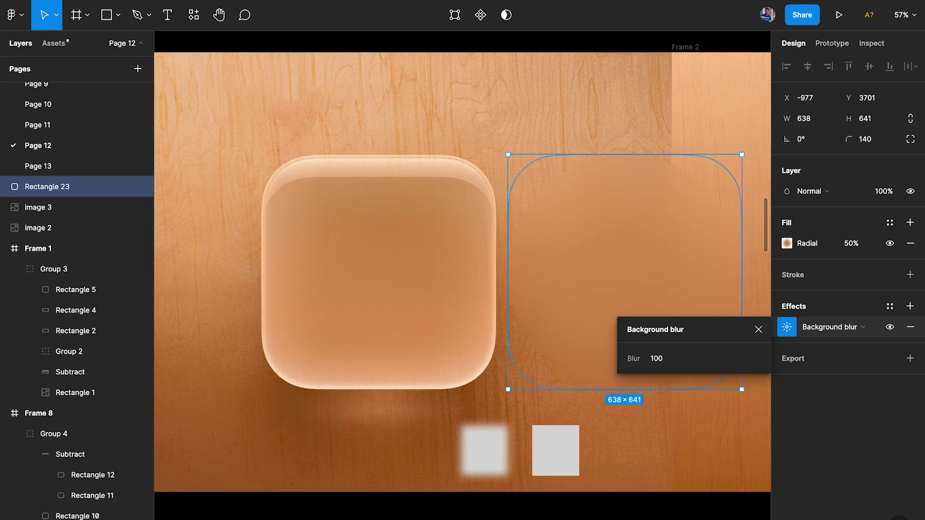
pyautogui.scroll(1, 551, 348)
pyautogui.scroll(-1, 552, 348)
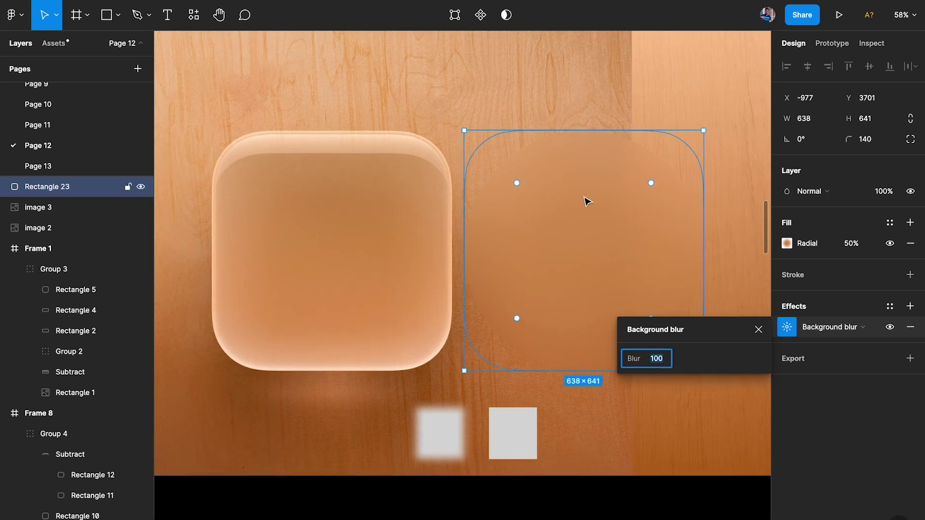
pyautogui.hscroll(1, 587, 201)
pyautogui.scroll(-1, 586, 202)
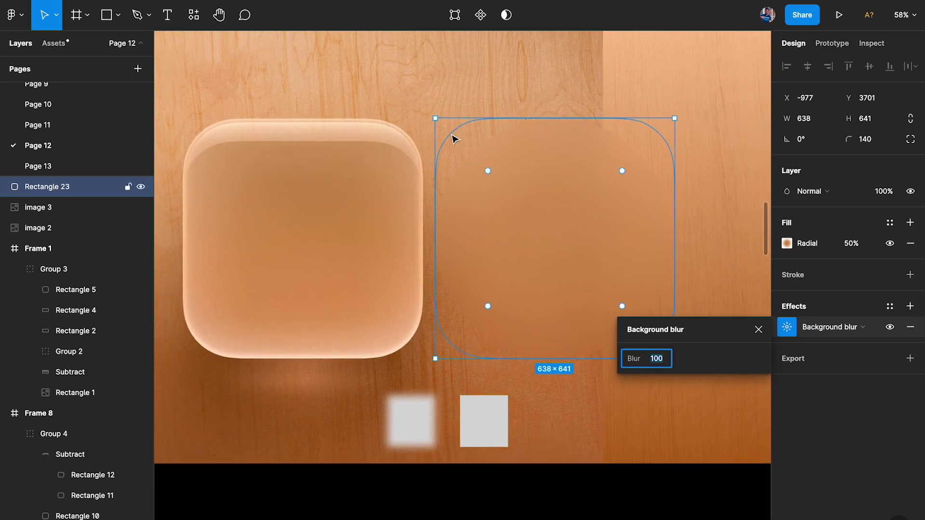
pyautogui.click(473, 109)
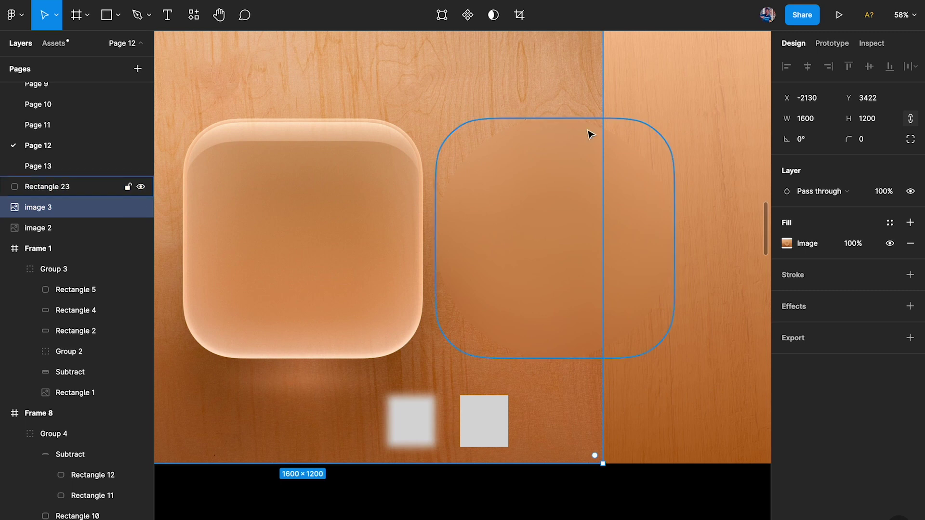
# Return the radial gradient's inner color stop to the center and extend its outer end past the rounded square's lower edge.
pyautogui.click(513, 226)
pyautogui.click(788, 245)
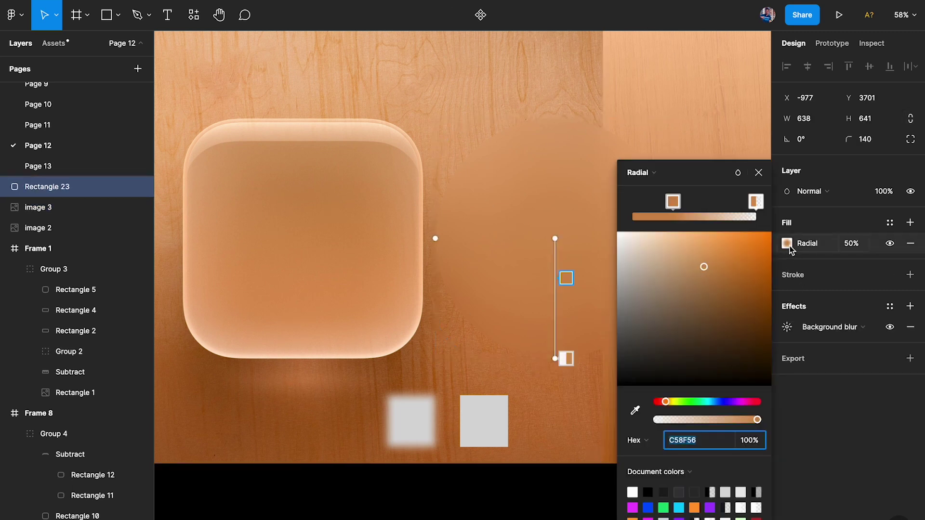
pyautogui.scroll(-2, 552, 250)
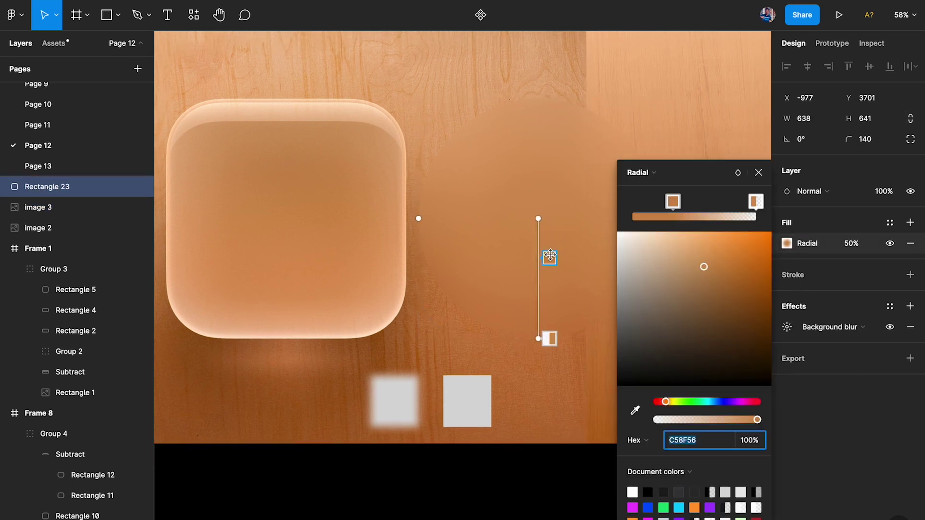
pyautogui.moveTo(548, 259); pyautogui.dragTo(551, 212)
pyautogui.scroll(-3, 553, 211)
pyautogui.scroll(-2, 553, 212)
pyautogui.click(524, 265)
pyautogui.moveTo(512, 266); pyautogui.dragTo(514, 298)
pyautogui.scroll(3, 515, 304)
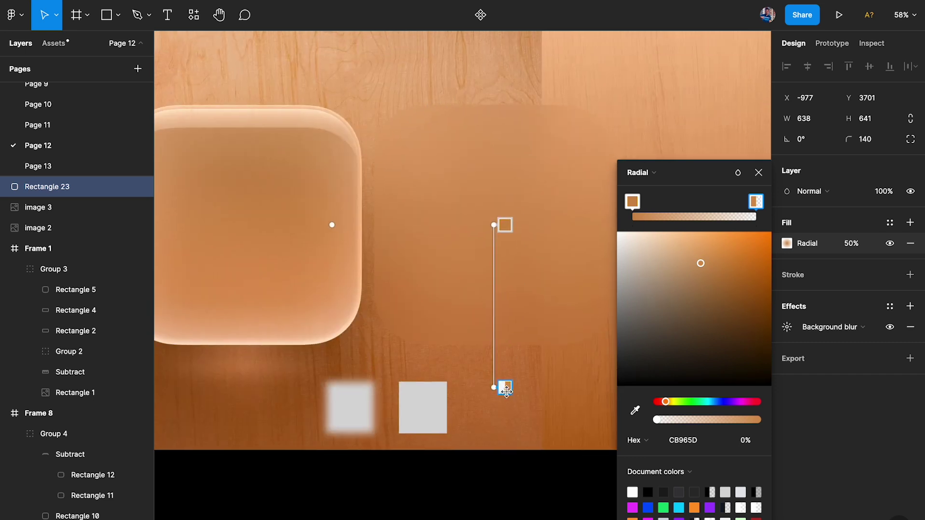
pyautogui.press('Escape')
pyautogui.click(438, 72)
pyautogui.scroll(-3, 406, 140)
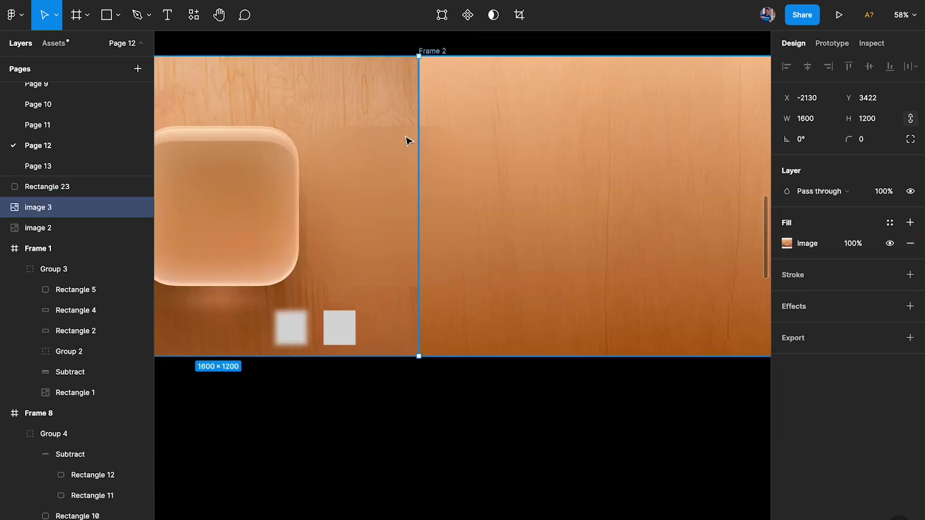
# Compare with the reference rounded square in Frame 8 and check its background blur setting.
pyautogui.click(411, 197)
pyautogui.moveTo(411, 197); pyautogui.dragTo(630, 200)
pyautogui.hscroll(3, 629, 200)
pyautogui.scroll(3, 646, 192)
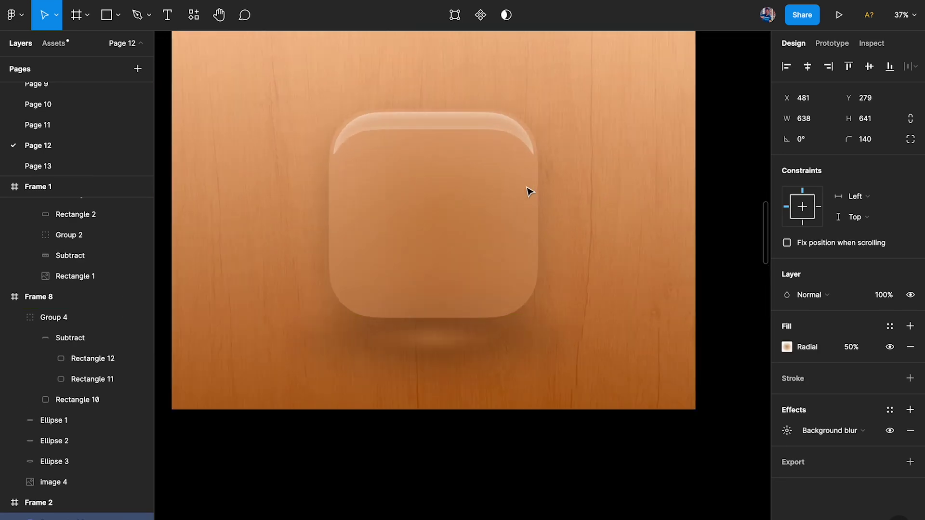
pyautogui.click(449, 200)
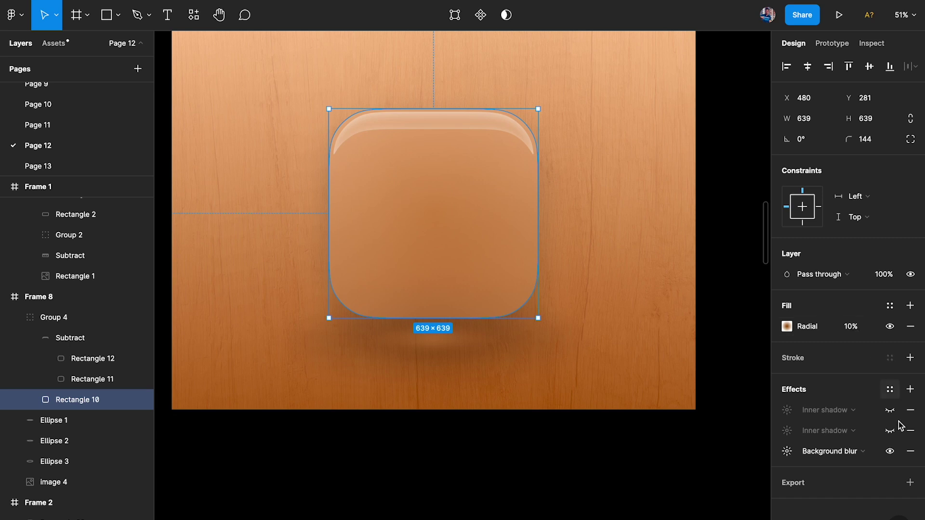
pyautogui.click(786, 451)
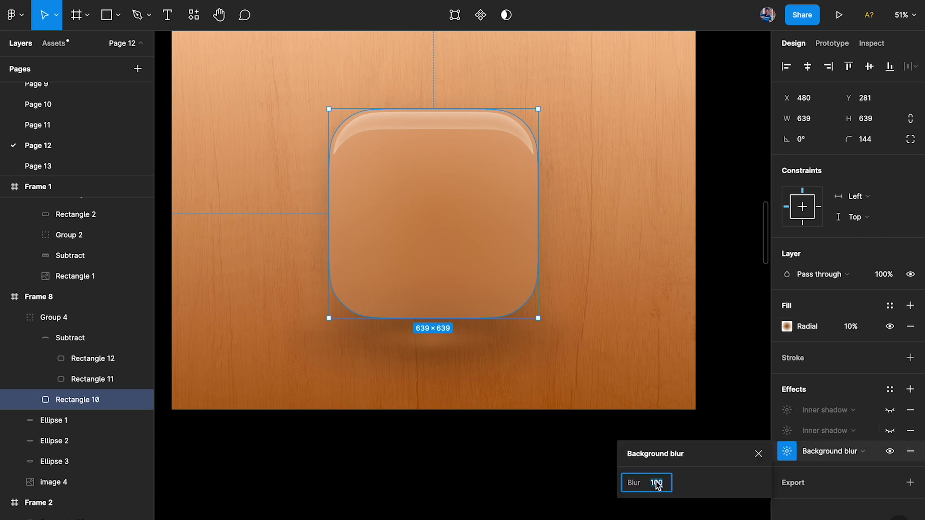
pyautogui.click(737, 388)
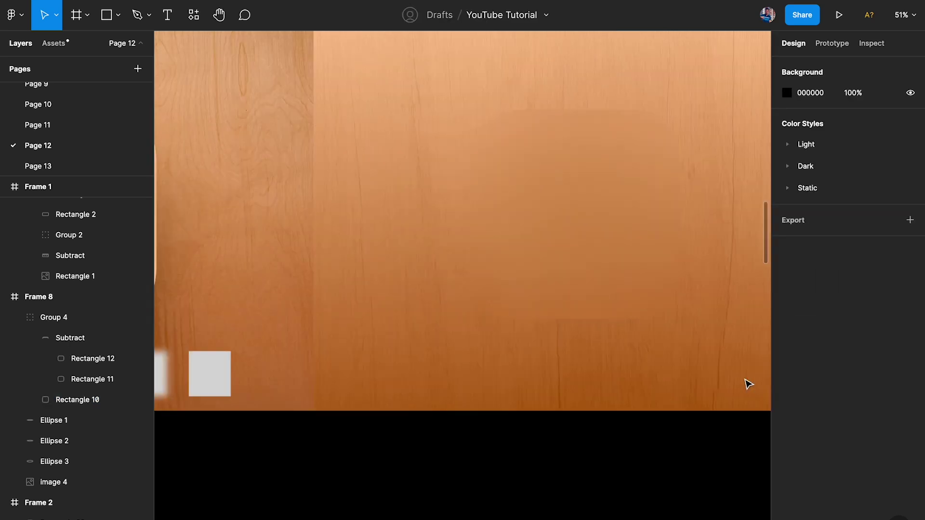
# Lower the radial fill opacity of Frame 2's rounded square to 10% and check it against the wood.
pyautogui.click(580, 229)
pyautogui.click(851, 347)
pyautogui.write('10')
pyautogui.press('Return')
pyautogui.click(605, 458)
pyautogui.scroll(-1, 540, 284)
pyautogui.click(540, 284)
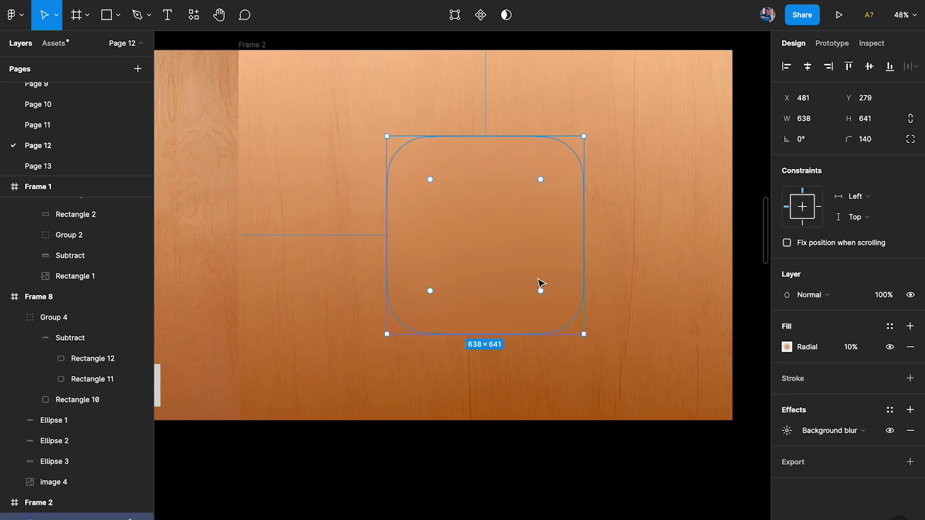
pyautogui.click(304, 496)
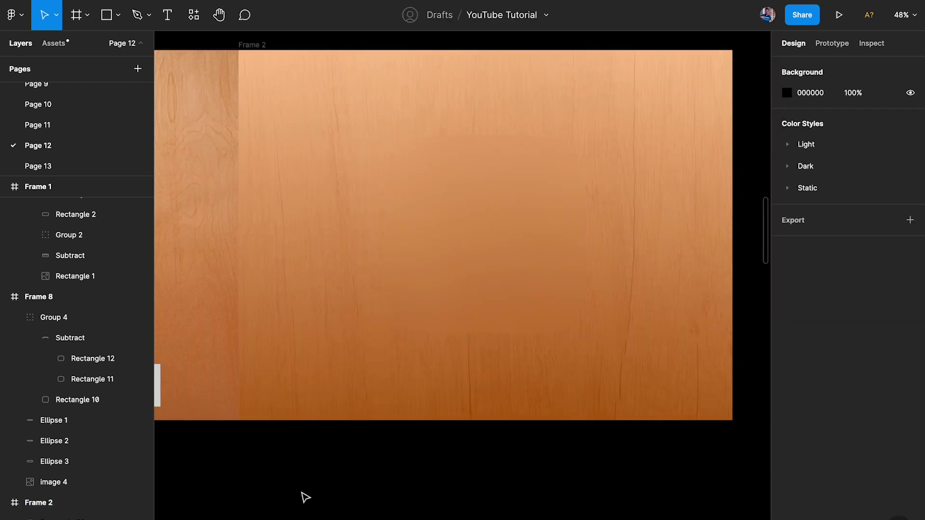
# Run the Unsplash plugin and insert the colorful purple, orange and blue wave image from its abstract category.
pyautogui.keyDown('ctrl'); pyautogui.scroll(-1, 303, 496); pyautogui.keyUp('ctrl')
pyautogui.scroll(-1, 303, 496)
pyautogui.click(193, 14)
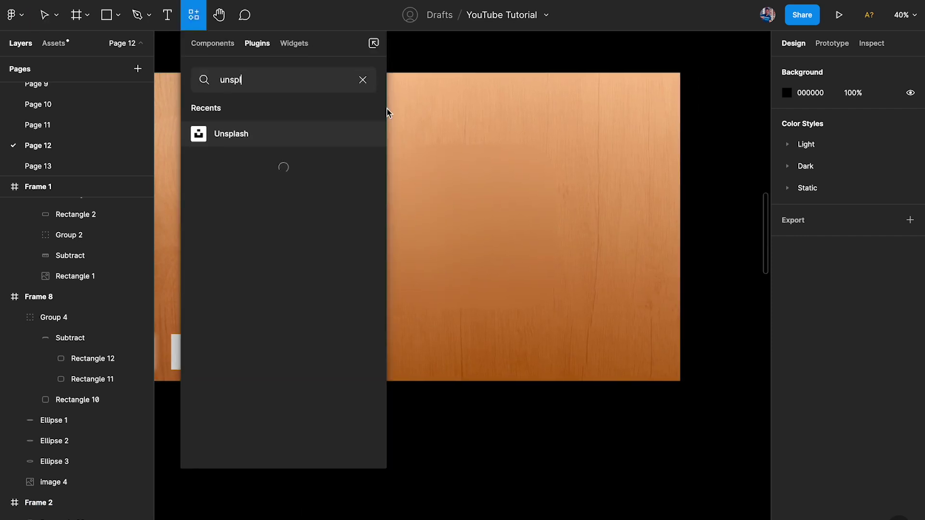
pyautogui.click(381, 135)
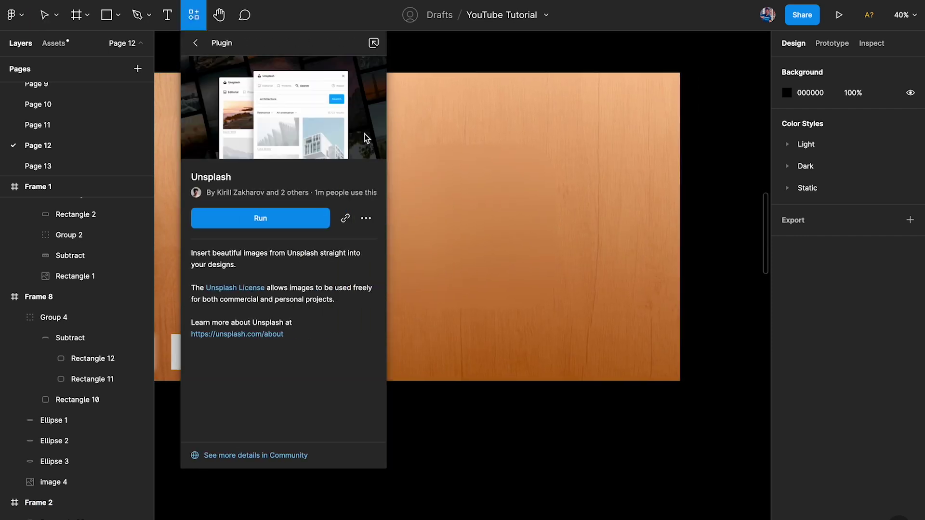
pyautogui.click(290, 214)
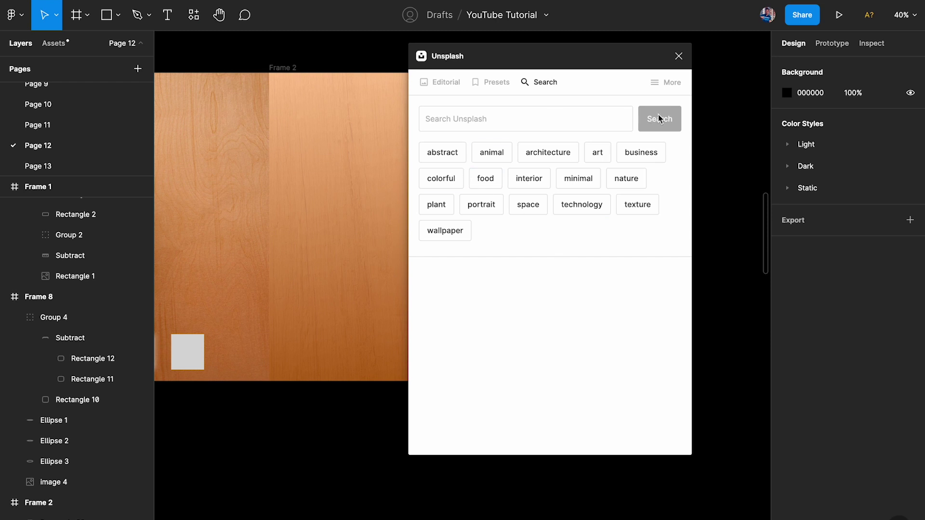
pyautogui.click(442, 152)
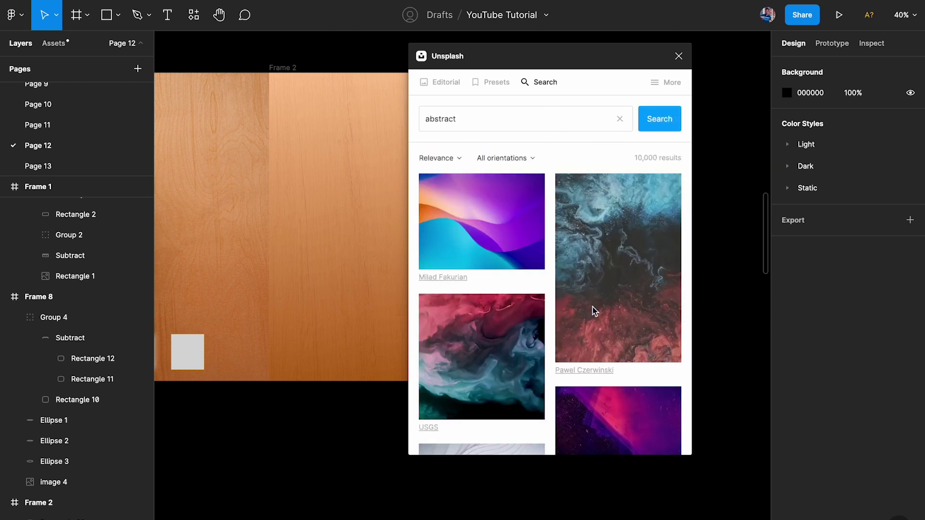
pyautogui.click(487, 225)
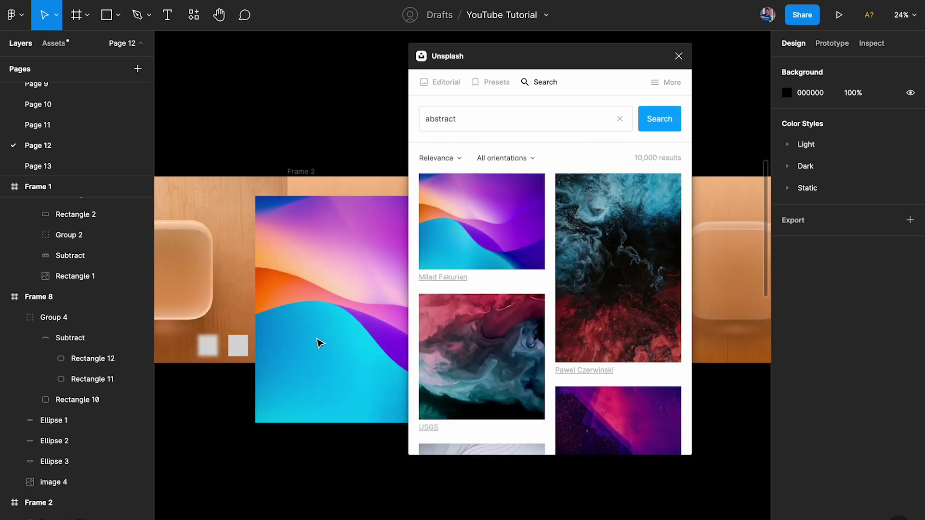
# Paste a copy of Frame 2's rounded square over the abstract image and move it to where the colors meet.
pyautogui.click(679, 56)
pyautogui.click(404, 191)
pyautogui.click(308, 355)
pyautogui.hotkey('ctrl', 'v')
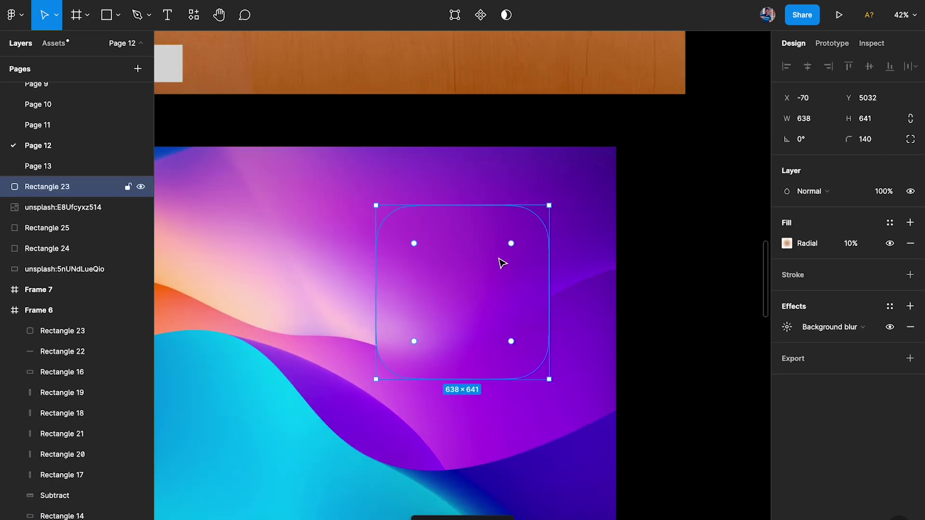
pyautogui.scroll(-2, 504, 262)
pyautogui.hscroll(-3, 502, 263)
pyautogui.moveTo(522, 262); pyautogui.dragTo(423, 337)
# Set the copied rounded square's background blur to 200 and move it around the abstract image to demonstrate the frosted effect.
pyautogui.scroll(2, 361, 309)
pyautogui.click(786, 327)
pyautogui.write('200')
pyautogui.press('Return')
pyautogui.moveTo(382, 330); pyautogui.dragTo(313, 311)
pyautogui.click(702, 238)
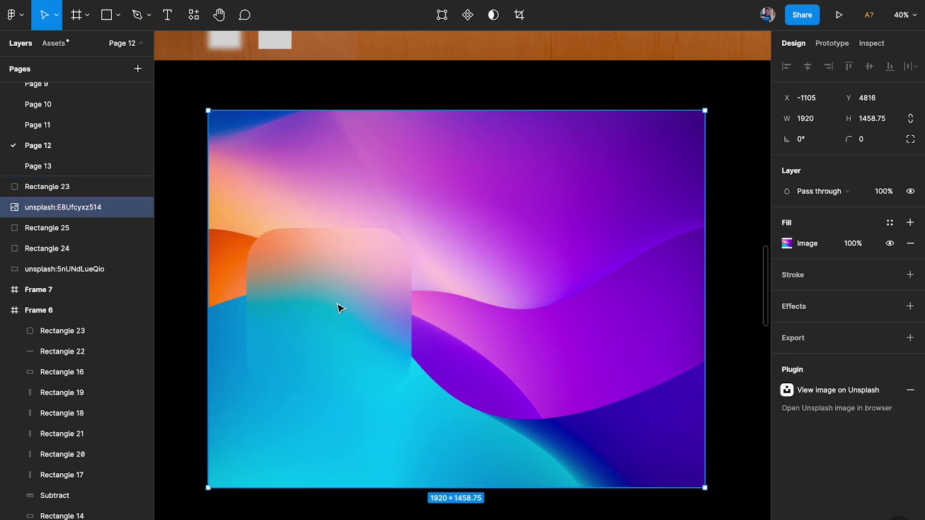
pyautogui.click(359, 311)
pyautogui.moveTo(359, 312); pyautogui.dragTo(435, 269)
# Enter a new background blur amount for Frame 2's rounded square and check its edges against the wood.
pyautogui.scroll(3, 436, 269)
pyautogui.scroll(3, 436, 269)
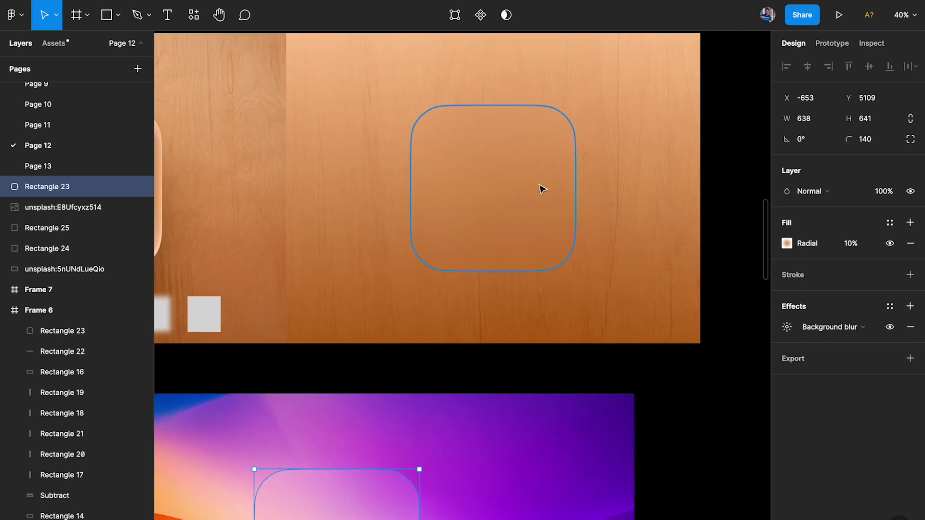
pyautogui.scroll(2, 541, 190)
pyautogui.click(534, 191)
pyautogui.click(786, 430)
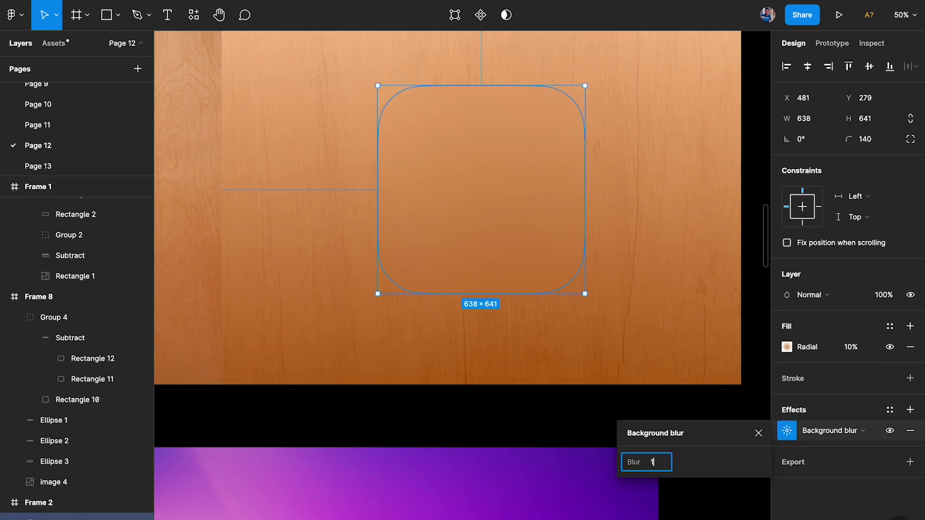
pyautogui.click(496, 406)
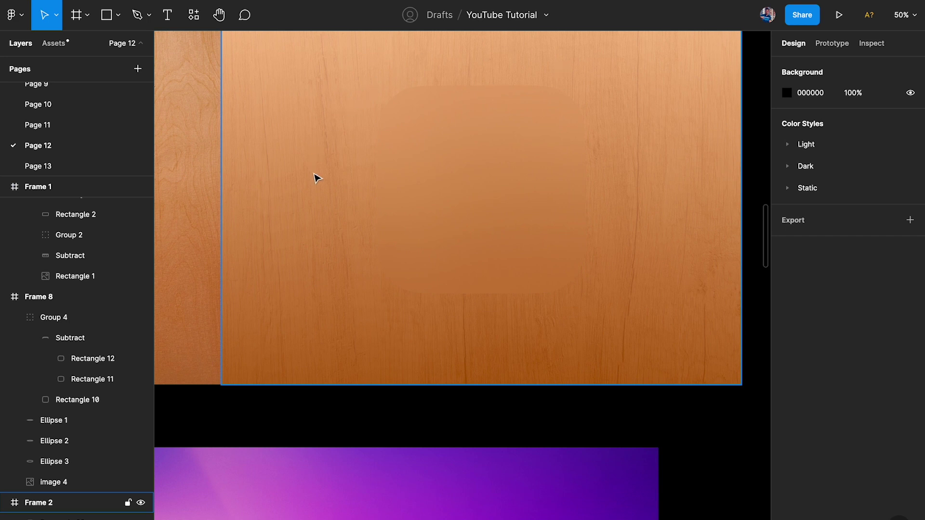
# Delete the abstract image together with the rounded square copy on top of it.
pyautogui.keyDown('ctrl'); pyautogui.scroll(-4, 400, 287); pyautogui.keyUp('ctrl')
pyautogui.scroll(-3, 481, 366)
pyautogui.click(377, 435)
pyautogui.keyDown('shift'); pyautogui.click(486, 396); pyautogui.keyUp('shift')
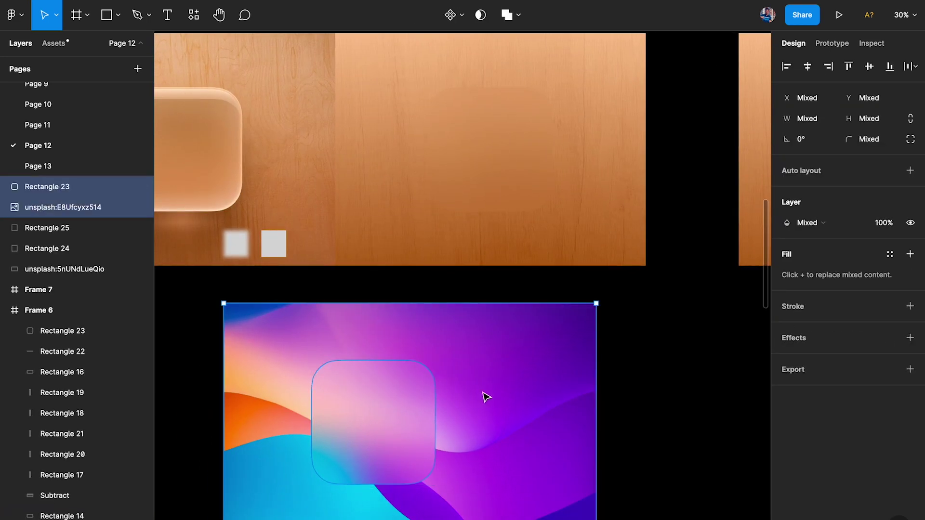
pyautogui.press('Delete')
# Make the two hidden inner shadows of the reference rounded square in Frame 8 visible.
pyautogui.keyDown('ctrl'); pyautogui.scroll(3, 484, 395); pyautogui.keyUp('ctrl')
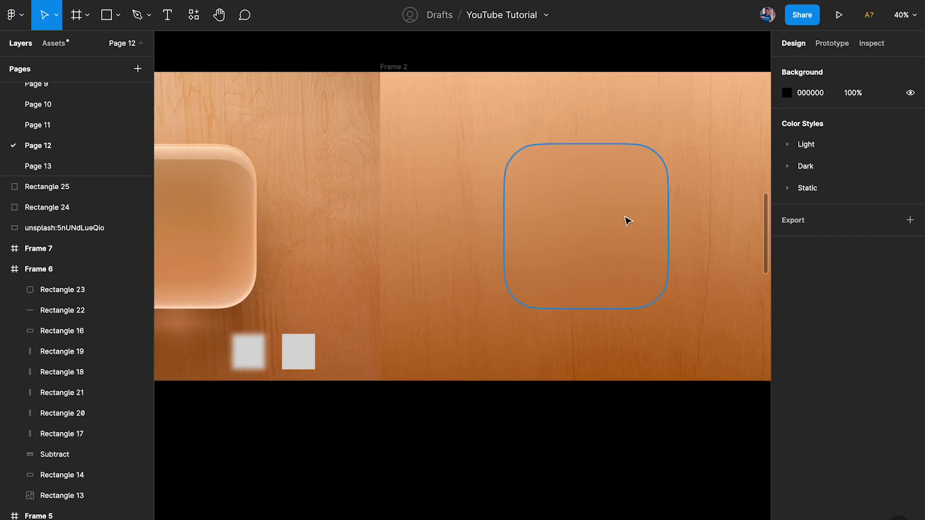
pyautogui.click(628, 221)
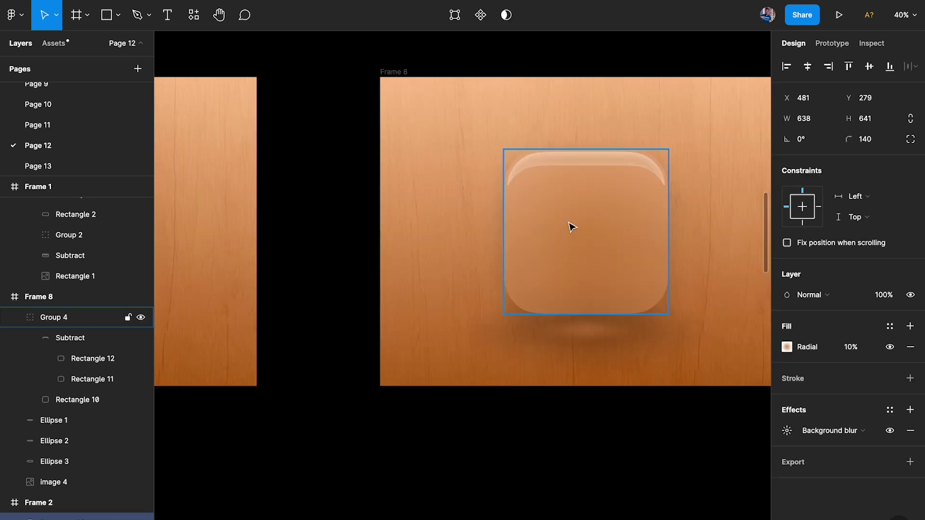
pyautogui.hscroll(5, 571, 226)
pyautogui.doubleClick(405, 240)
pyautogui.click(777, 413)
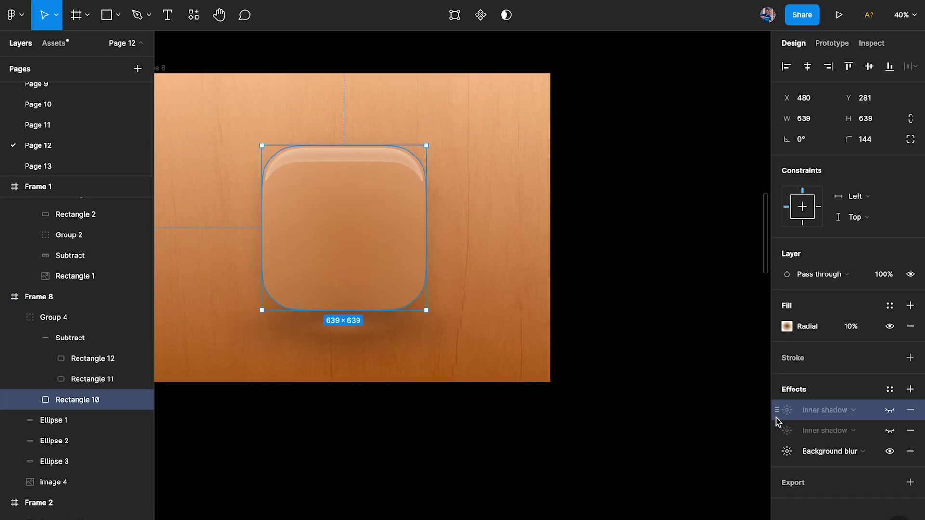
pyautogui.keyDown('shift'); pyautogui.click(777, 427); pyautogui.keyUp('shift')
pyautogui.click(890, 430)
pyautogui.click(889, 410)
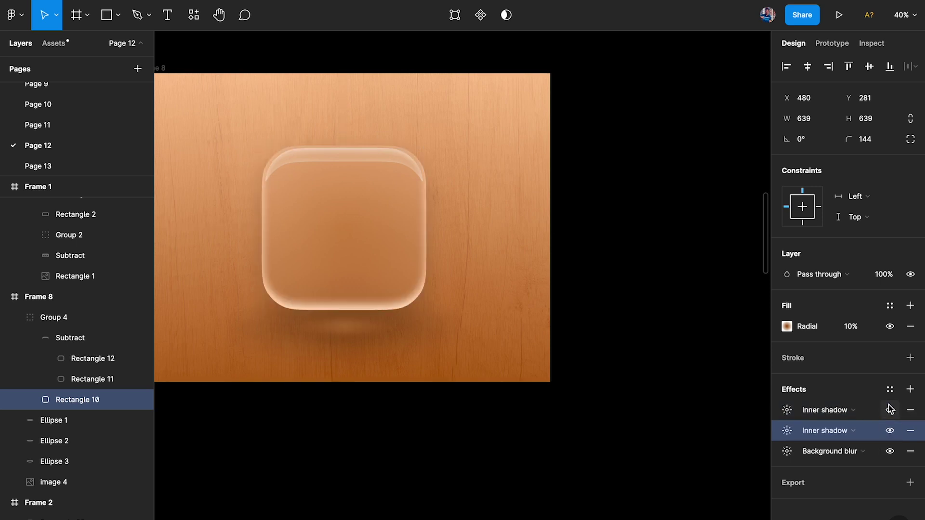
# Copy both inner shadows from the reference rounded square onto the rounded square in Frame 2.
pyautogui.hscroll(5, 578, 409)
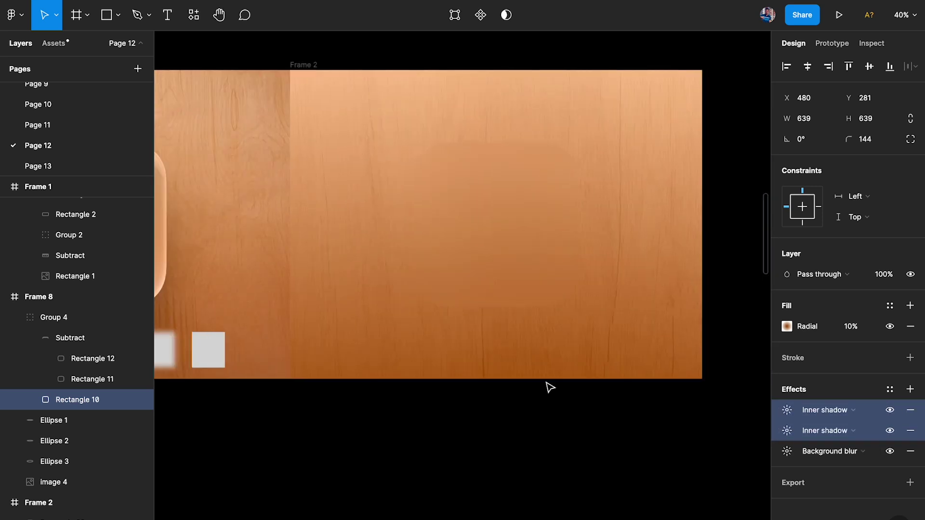
pyautogui.hscroll(-2, 433, 327)
pyautogui.click(625, 236)
pyautogui.hotkey('ctrl', 'v')
pyautogui.scroll(3, 624, 234)
pyautogui.hscroll(3, 623, 240)
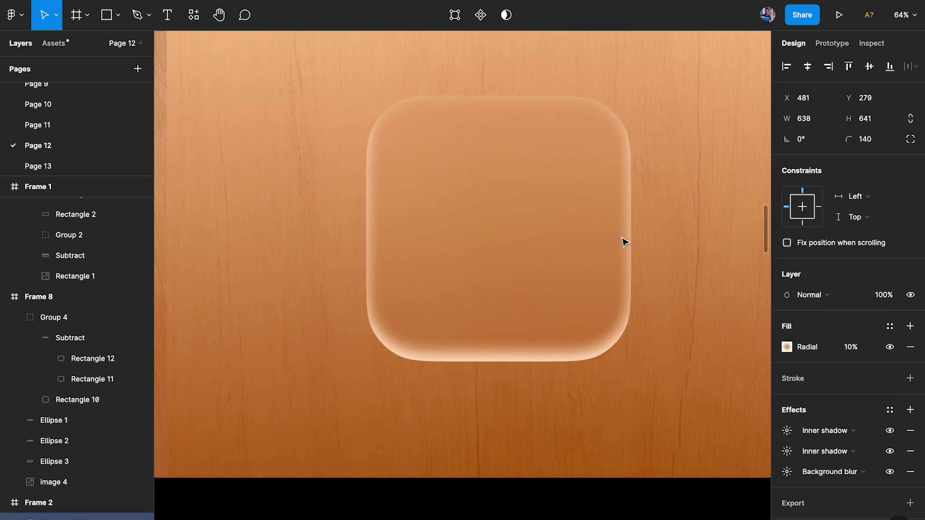
# Temporarily hide the first inner shadow of Frame 2's rounded square to examine the second one's look and settings.
pyautogui.click(890, 431)
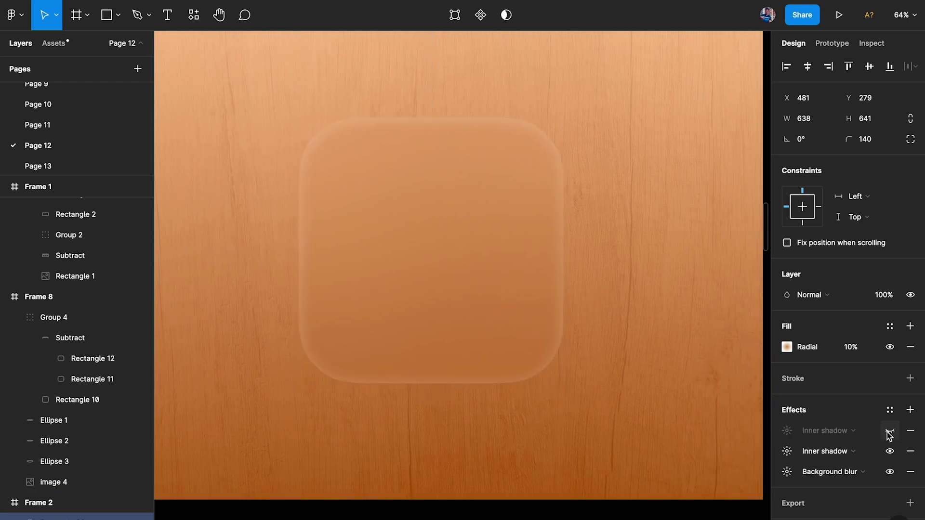
pyautogui.press('Escape')
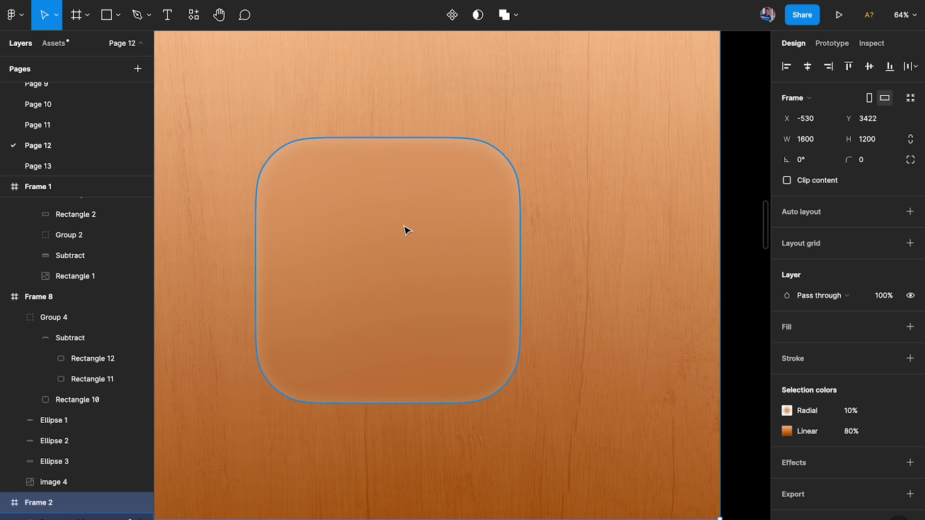
pyautogui.click(405, 227)
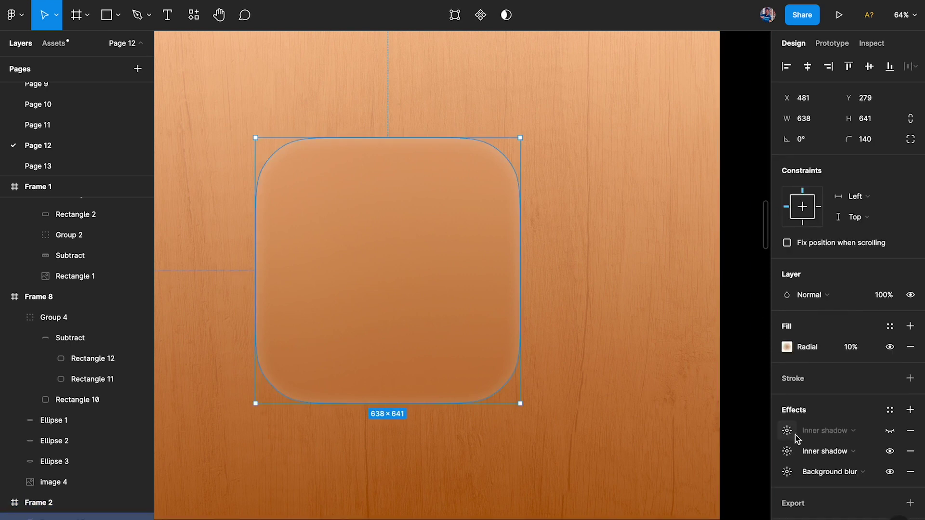
pyautogui.click(789, 453)
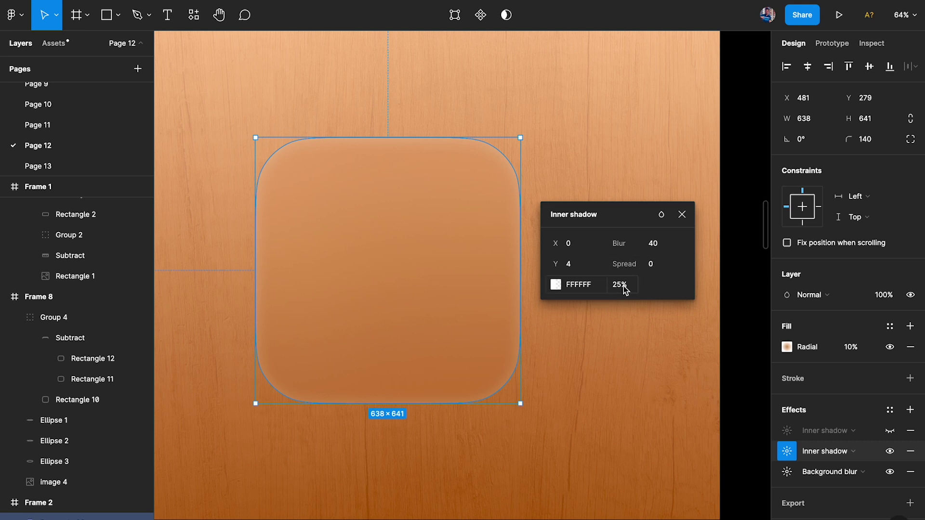
pyautogui.click(682, 214)
pyautogui.click(890, 430)
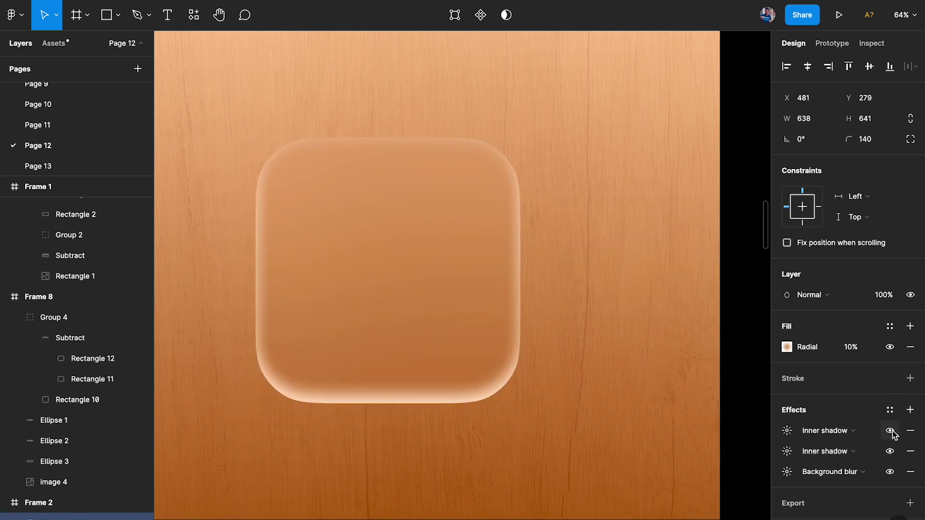
# Set the first inner shadow's blur to 60 and, after trying 0, its spread to -10.
pyautogui.click(787, 436)
pyautogui.moveTo(687, 433); pyautogui.dragTo(676, 322)
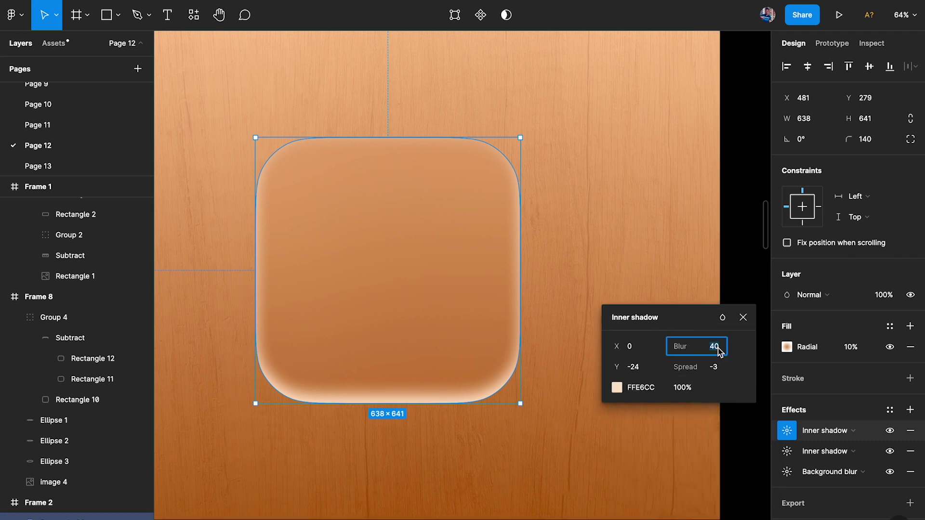
pyautogui.press('Return')
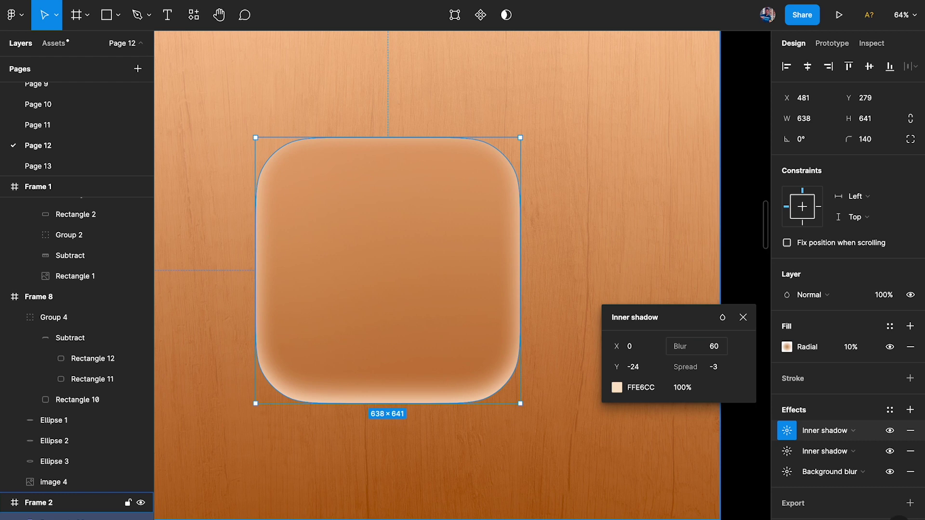
pyautogui.click(716, 367)
pyautogui.write('0')
pyautogui.press('Return')
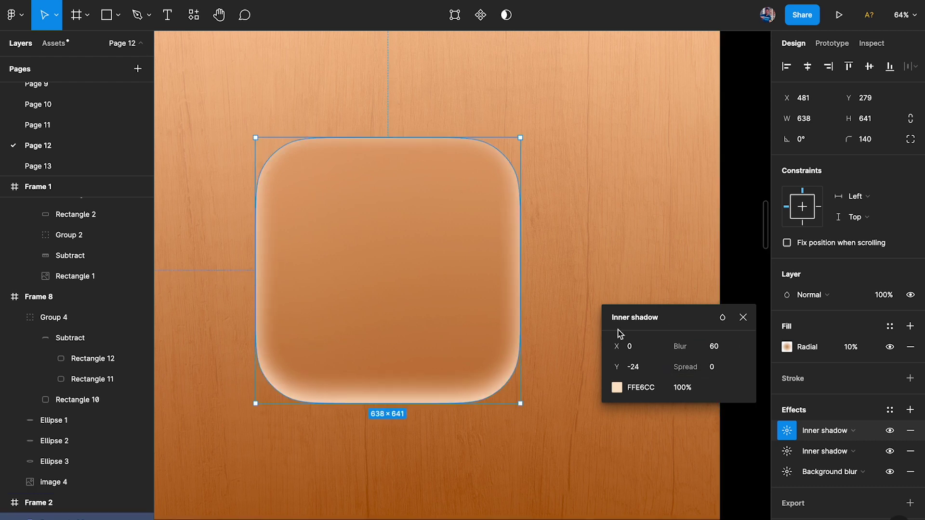
pyautogui.click(716, 371)
pyautogui.press('Down')
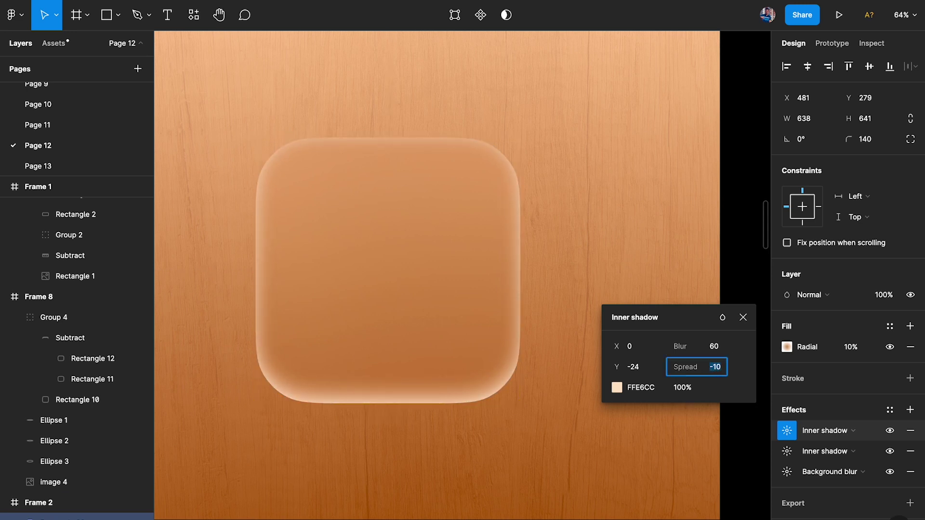
pyautogui.click(754, 207)
# Compare Frame 2's icon with the reference in Frame 8 and examine the reference's Subtract highlight shape along the upper edge.
pyautogui.scroll(-5, 573, 229)
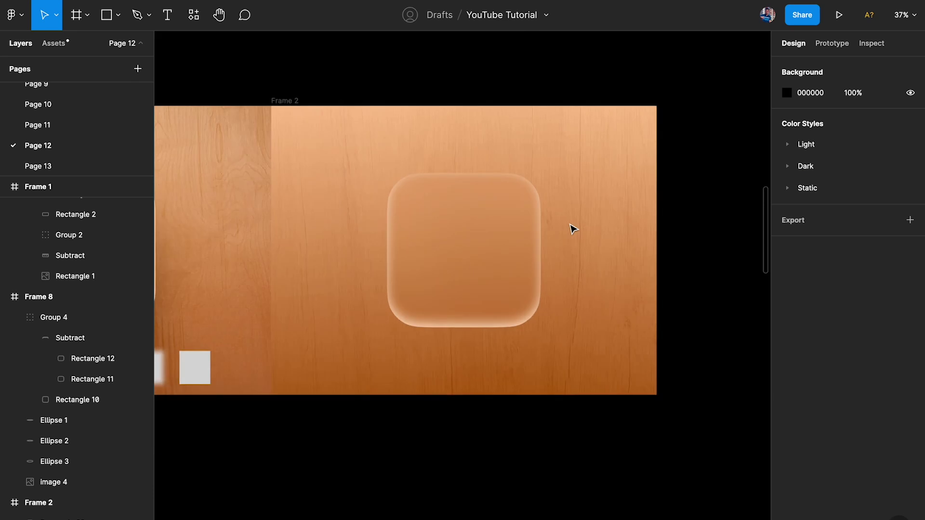
pyautogui.scroll(-3, 574, 229)
pyautogui.hscroll(-2, 448, 248)
pyautogui.scroll(5, 448, 248)
pyautogui.hscroll(3, 697, 239)
pyautogui.hscroll(5, 597, 239)
pyautogui.hscroll(-4, 597, 238)
pyautogui.click(566, 235)
pyautogui.doubleClick(576, 212)
pyautogui.scroll(2, 577, 212)
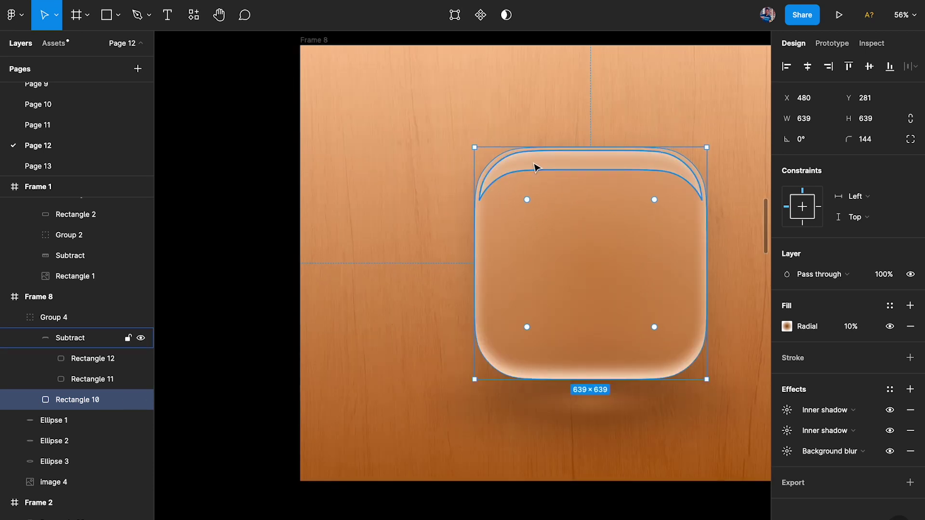
pyautogui.click(557, 172)
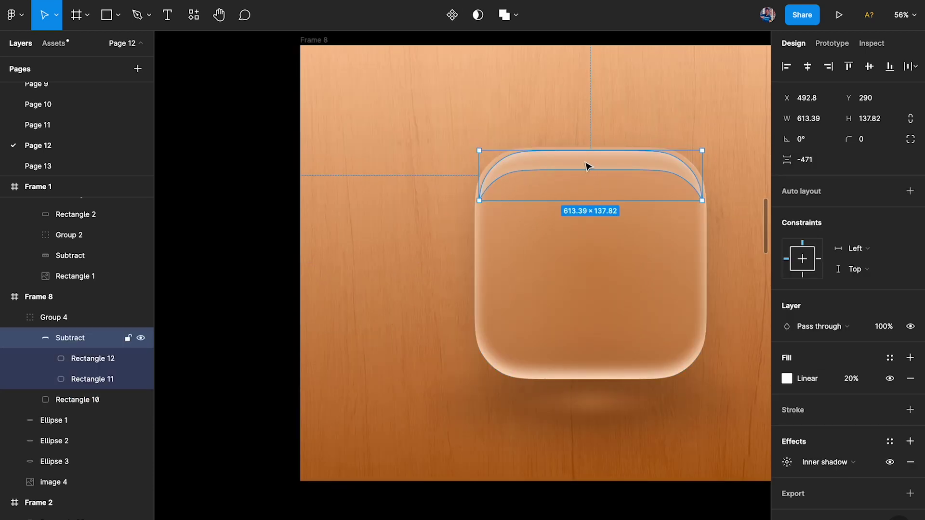
# Compare the curved upper highlight in the wood reference image with the Subtract shape on Frame 8's icon.
pyautogui.hscroll(5, 588, 166)
pyautogui.hscroll(-10, 586, 165)
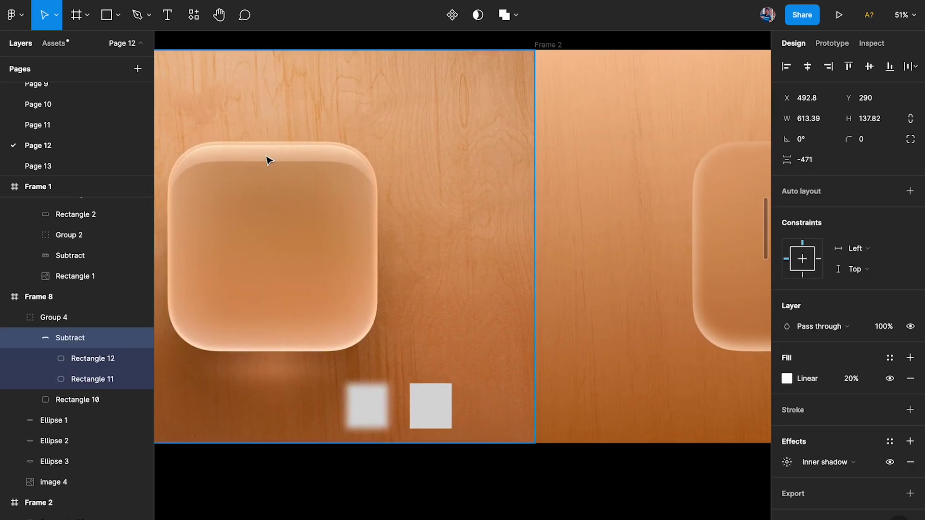
pyautogui.scroll(2, 268, 160)
pyautogui.hscroll(-2, 483, 184)
pyautogui.scroll(-2, 483, 184)
pyautogui.scroll(-1, 483, 184)
pyautogui.hscroll(-8, 483, 183)
pyautogui.hscroll(2, 483, 183)
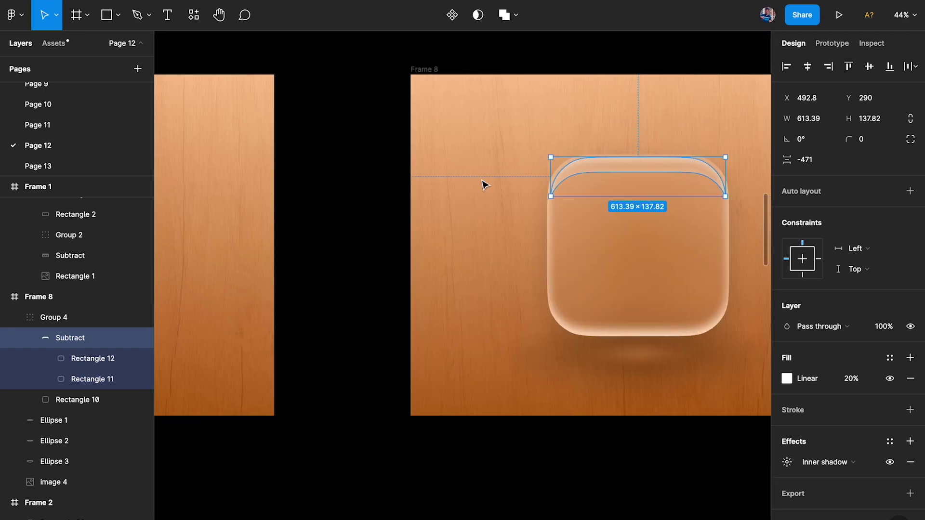
pyautogui.hscroll(5, 626, 183)
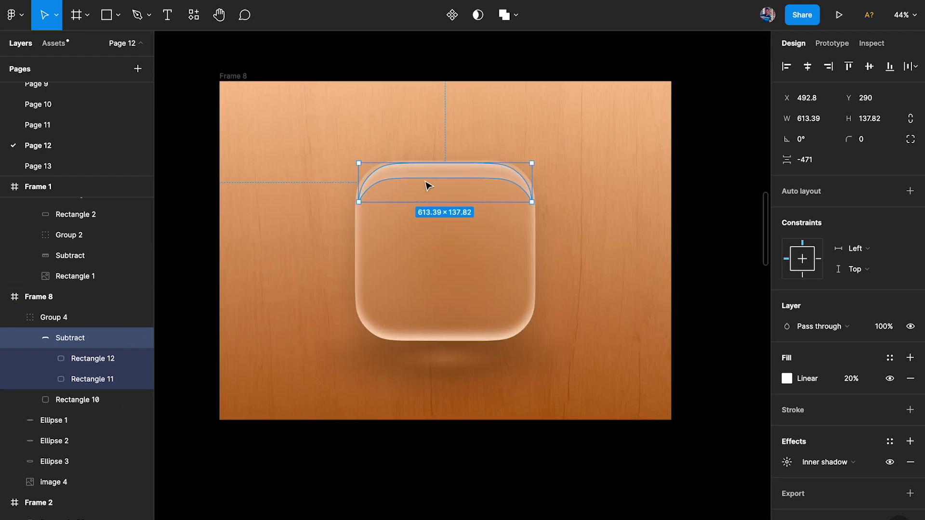
# Copy Frame 8's Subtract highlight into Frame 2 and place it along the rounded square's upper edge at X 493, Y 291.
pyautogui.hscroll(10, 421, 187)
pyautogui.click(440, 202)
pyautogui.hotkey('ctrl', 'v')
pyautogui.scroll(2, 440, 203)
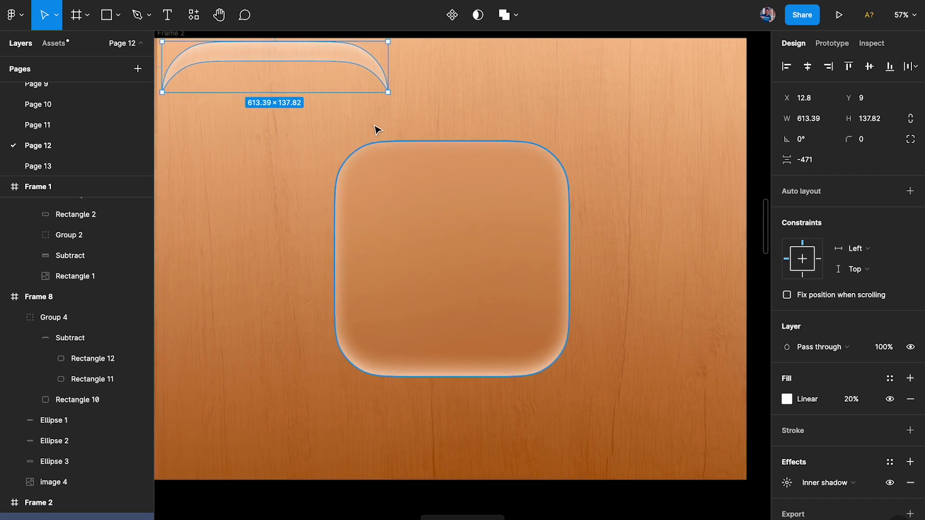
pyautogui.moveTo(291, 59); pyautogui.dragTo(470, 164)
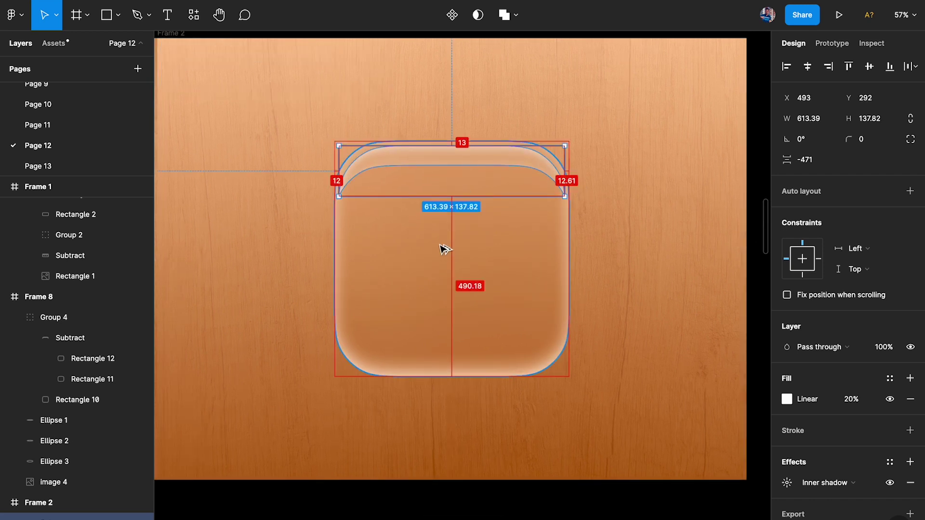
pyautogui.press('Up')
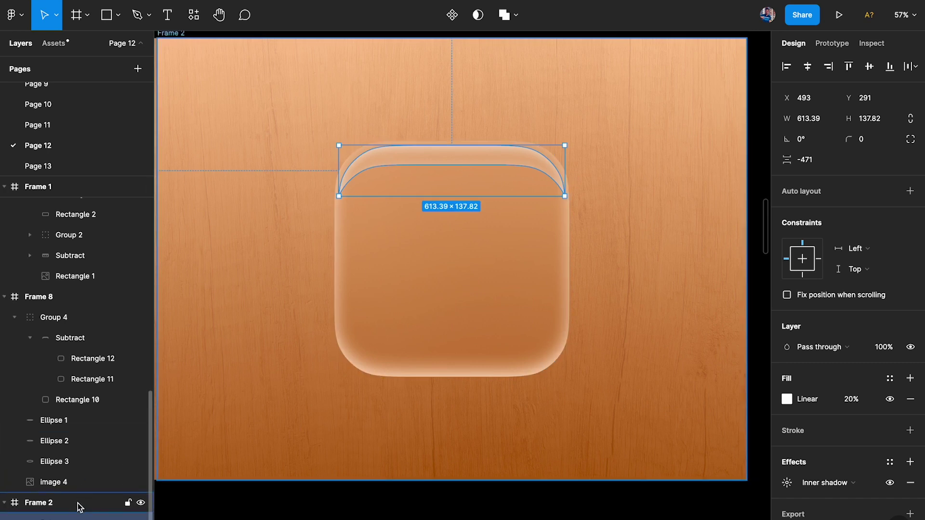
# Break Frame 2's Subtract highlight into its two rounded rectangles and move the grey one down, away from the white one.
pyautogui.scroll(-2, 79, 505)
pyautogui.hotkey('ctrl', 'shift', 'g')
pyautogui.scroll(1, 316, 260)
pyautogui.press('Escape')
pyautogui.click(467, 211)
pyautogui.moveTo(467, 210); pyautogui.dragTo(477, 378)
pyautogui.click(467, 181)
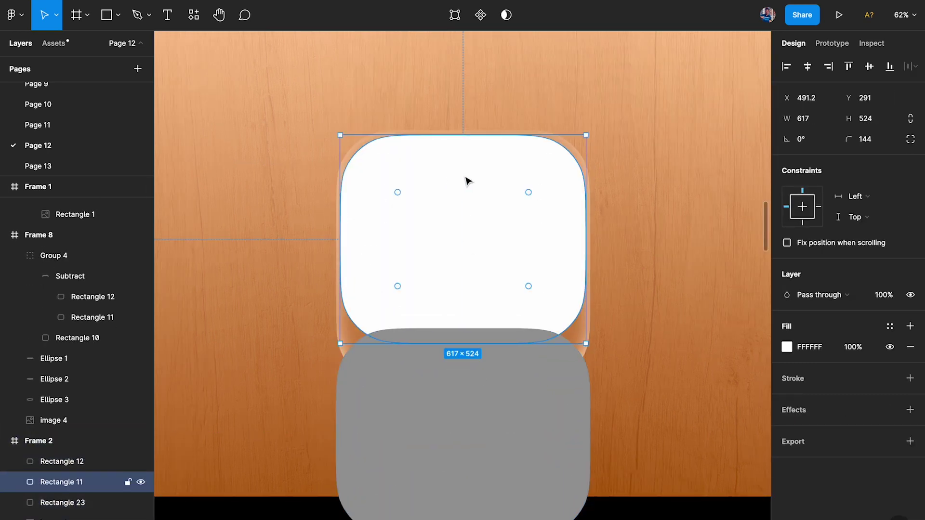
# Move the grey rectangle back to X 480.2, Y 344 and subtract it from the white rectangle to form a crescent.
pyautogui.moveTo(492, 289); pyautogui.dragTo(483, 240)
pyautogui.hotkey('ctrl', 'z')
pyautogui.hotkey('ctrl', 'z')
pyautogui.hotkey('ctrl', 'shift', 'z')
pyautogui.hotkey('ctrl', 'shift', 'z')
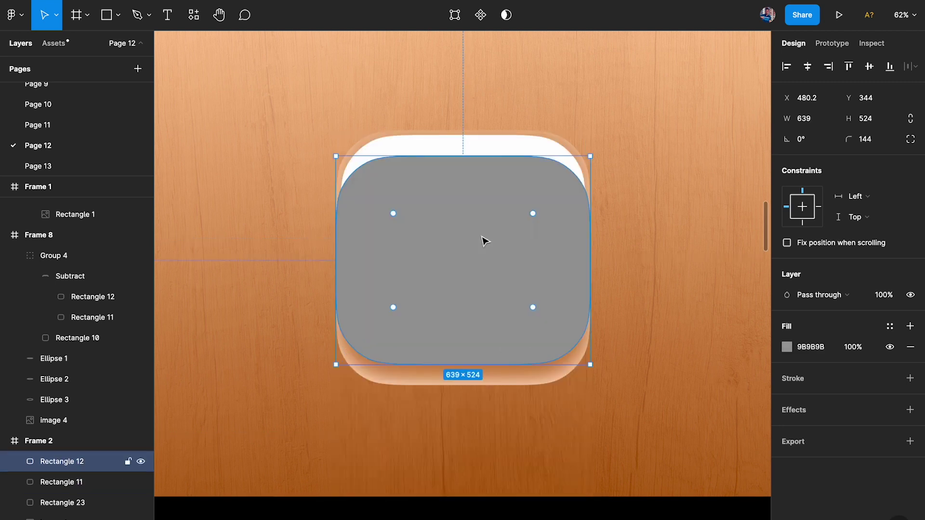
pyautogui.keyDown('shift'); pyautogui.click(448, 154); pyautogui.keyUp('shift')
pyautogui.click(518, 14)
pyautogui.click(518, 61)
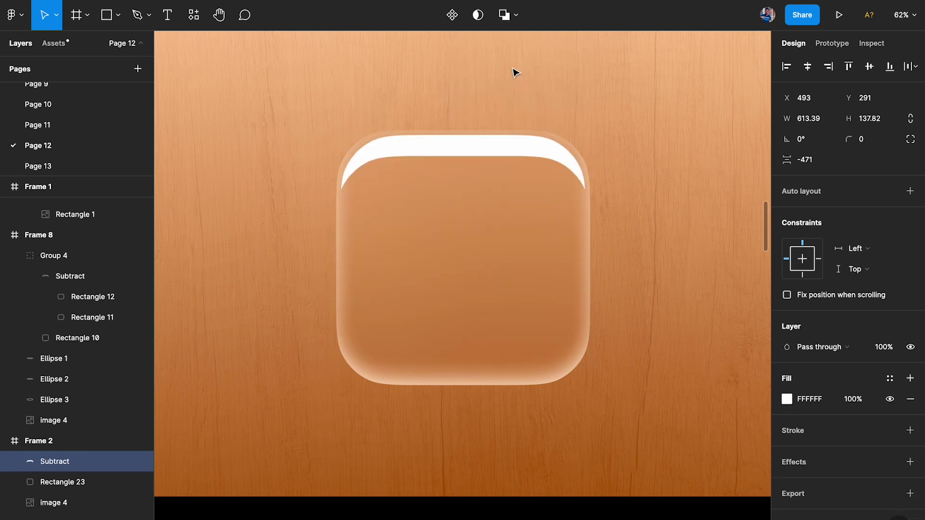
# Examine the linear gradient fill of Frame 2's Subtract highlight and the opacity of its white colour stops.
pyautogui.click(409, 103)
pyautogui.click(452, 155)
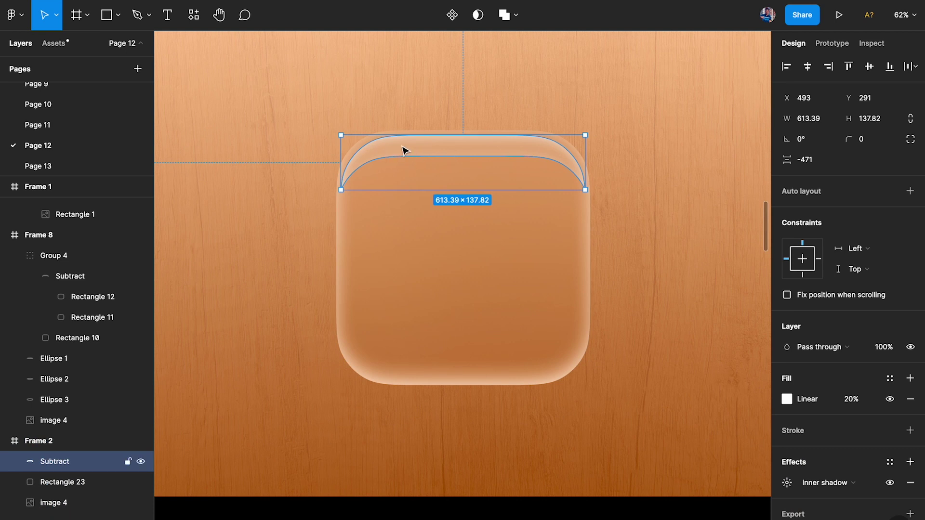
pyautogui.scroll(-1, 821, 389)
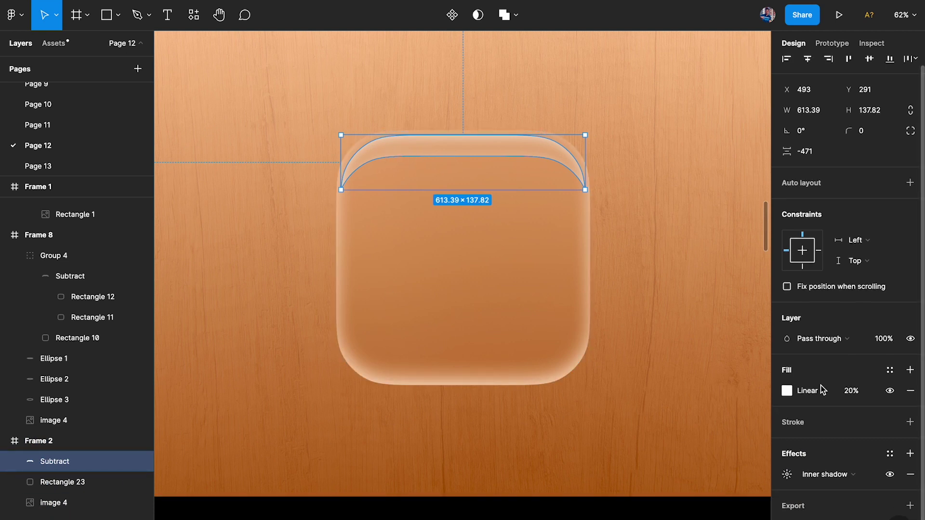
pyautogui.click(786, 391)
pyautogui.scroll(3, 441, 163)
pyautogui.click(631, 202)
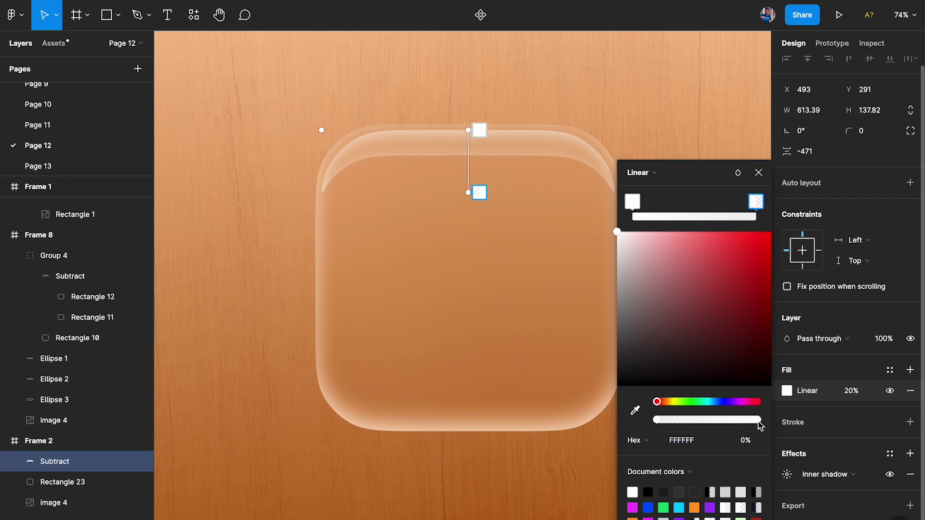
pyautogui.click(758, 173)
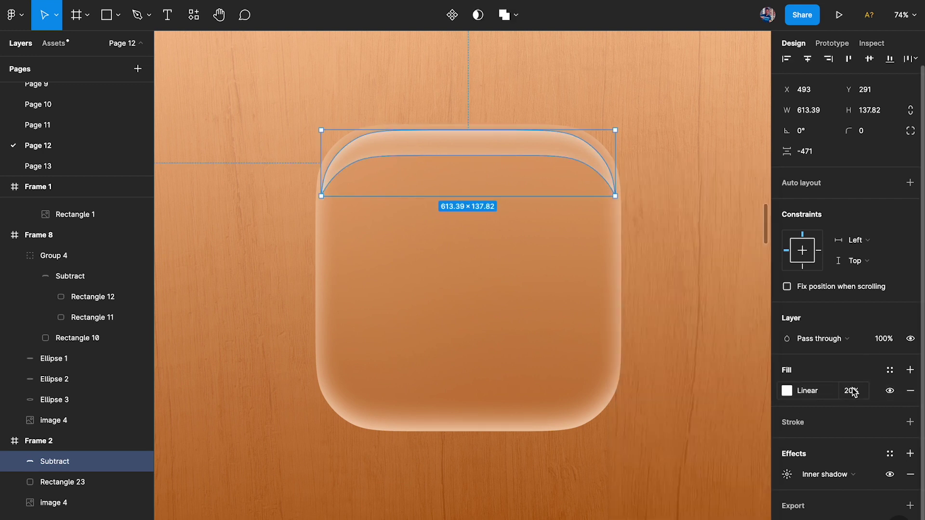
# Temporarily raise the Subtract highlight's fill opacity to 100%, and return it to 20%.
pyautogui.click(576, 102)
pyautogui.click(514, 146)
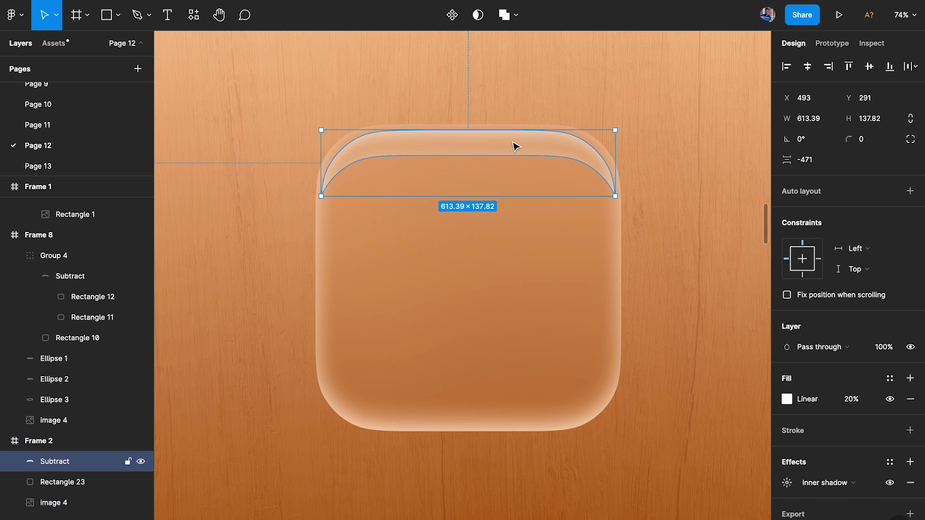
pyautogui.click(851, 399)
pyautogui.write('100')
pyautogui.press('Return')
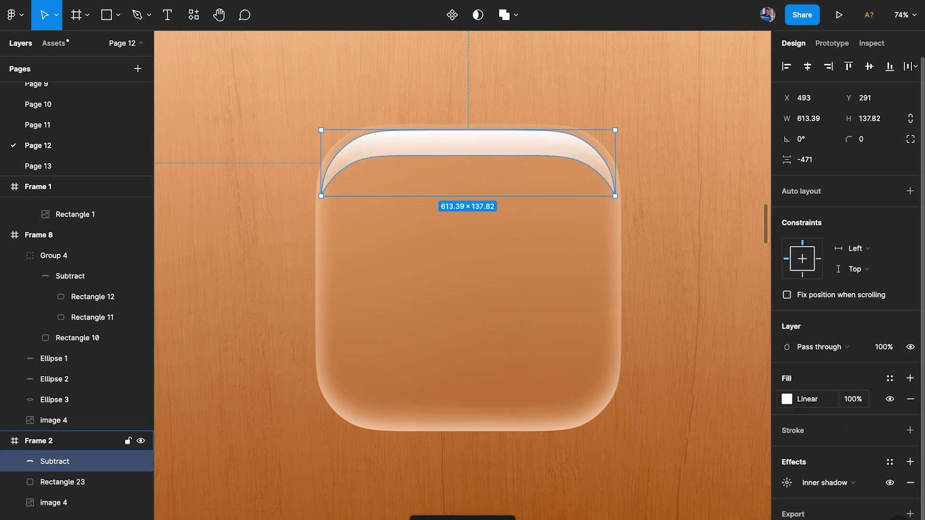
pyautogui.click(860, 401)
pyautogui.write('20')
pyautogui.press('Return')
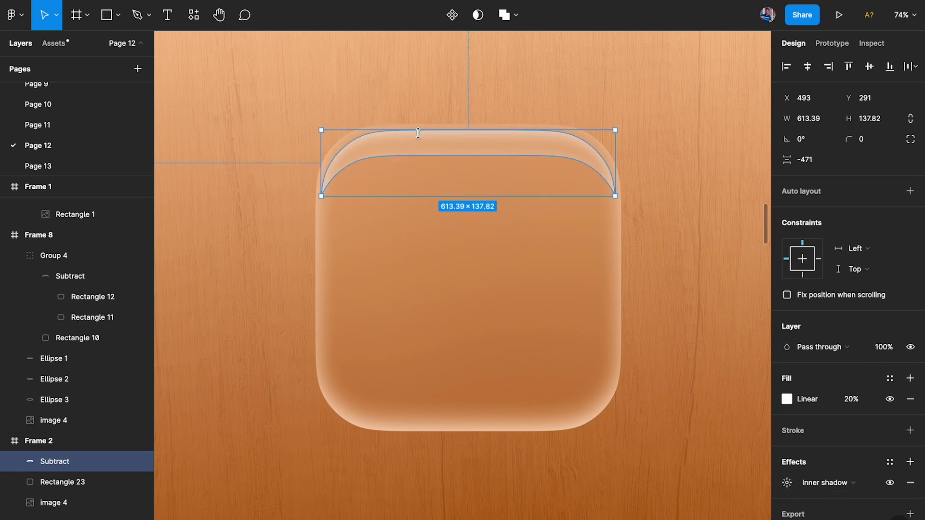
# Compare the highlight's edge with the reference image and set its inner shadow blur to 20.
pyautogui.scroll(3, 392, 147)
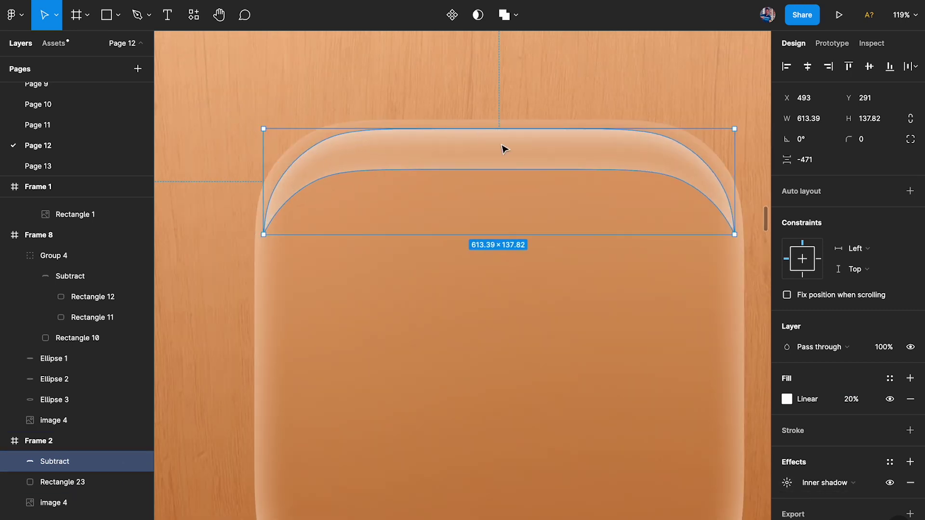
pyautogui.scroll(-1, 545, 157)
pyautogui.scroll(3, 545, 157)
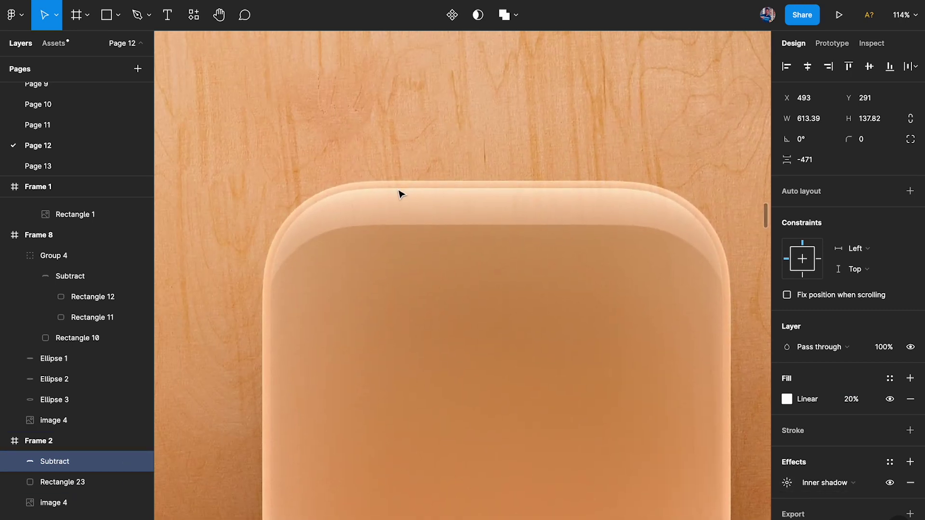
pyautogui.hscroll(-3, 554, 193)
pyautogui.hscroll(1, 626, 205)
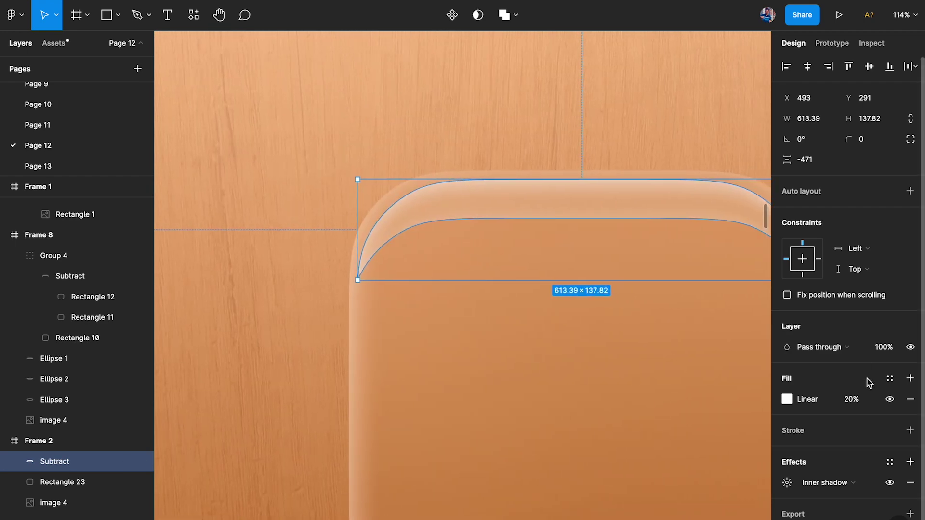
pyautogui.click(790, 484)
pyautogui.click(790, 484)
pyautogui.click(789, 484)
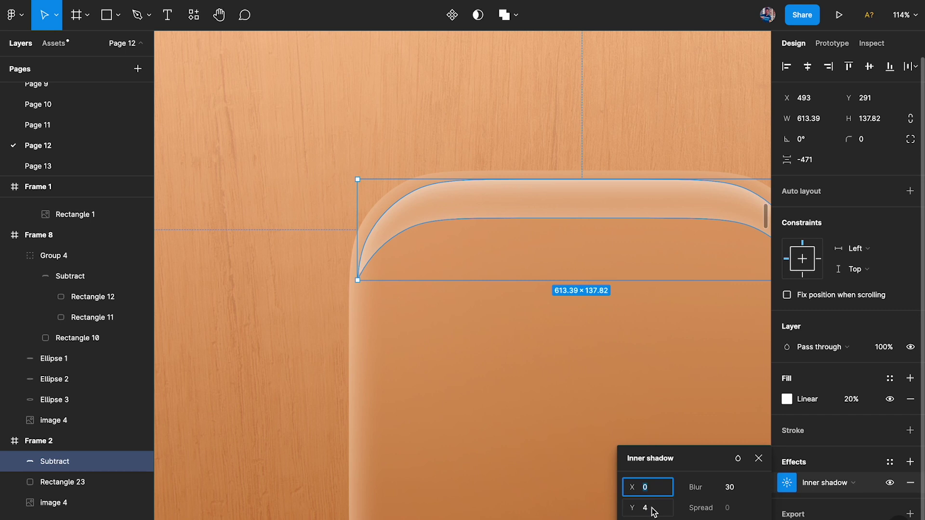
pyautogui.click(734, 491)
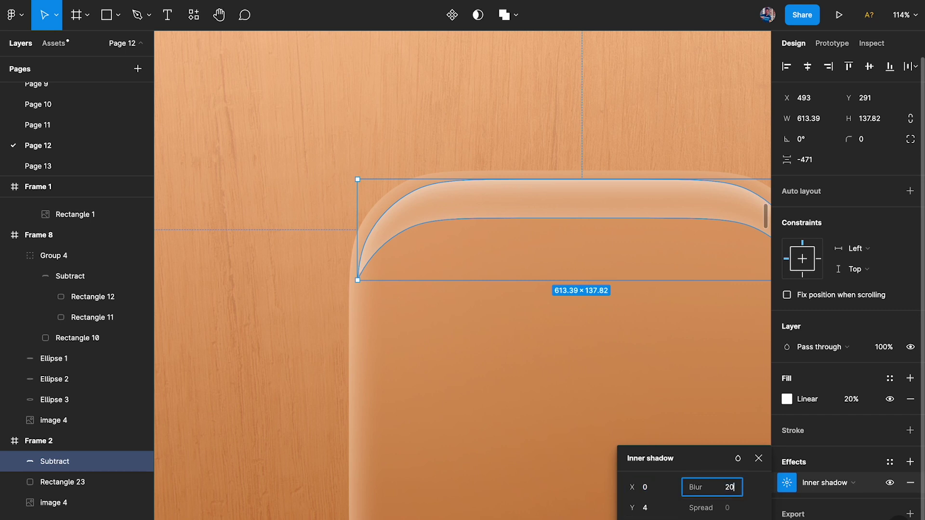
pyautogui.click(62, 482)
# Delete the two grey squares, blurred and sharp, lying on the wood reference image beside Frame 2.
pyautogui.scroll(-2, 549, 366)
pyautogui.scroll(-3, 334, 364)
pyautogui.press('Escape')
pyautogui.scroll(-6, 333, 364)
pyautogui.scroll(1, 439, 337)
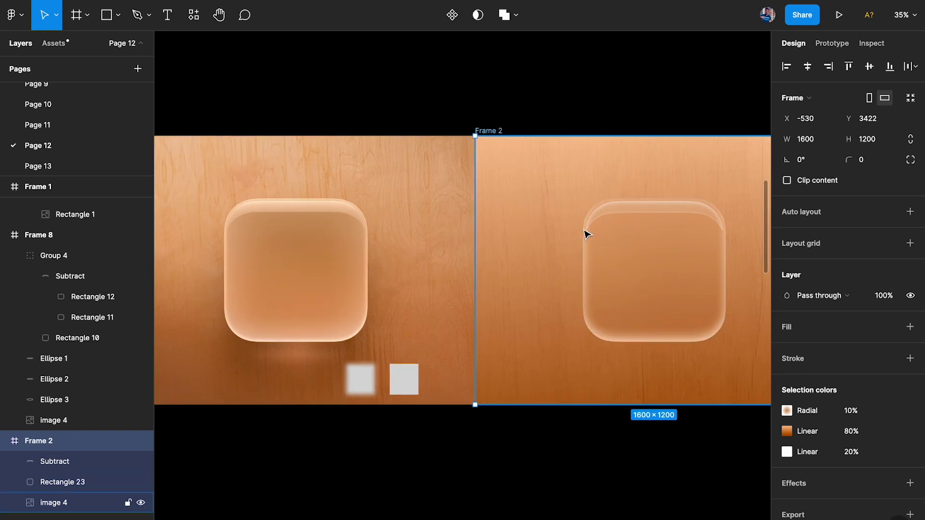
pyautogui.moveTo(427, 357); pyautogui.dragTo(357, 380)
pyautogui.press('Delete')
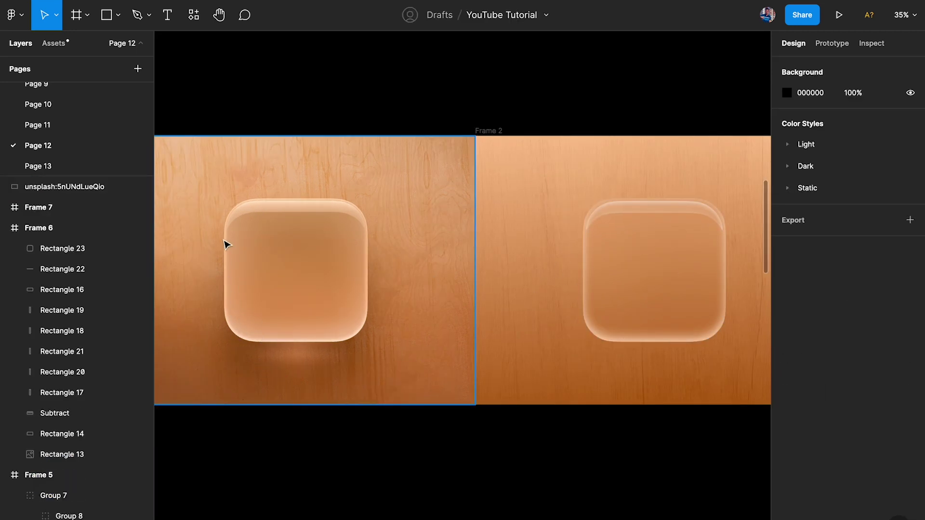
# Change the drop shadow colour of Group 4 in Frame 8 to dark brown 432000.
pyautogui.hscroll(5, 530, 341)
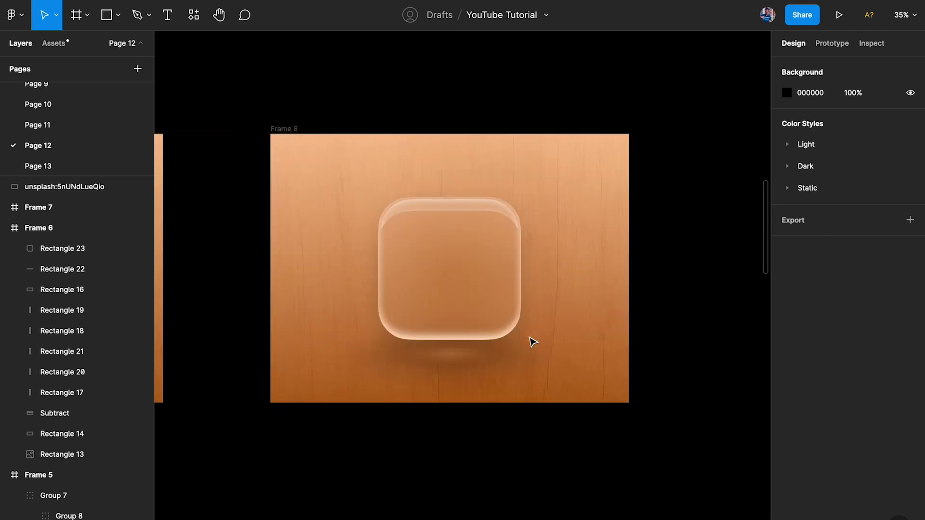
pyautogui.click(428, 270)
pyautogui.scroll(-3, 788, 446)
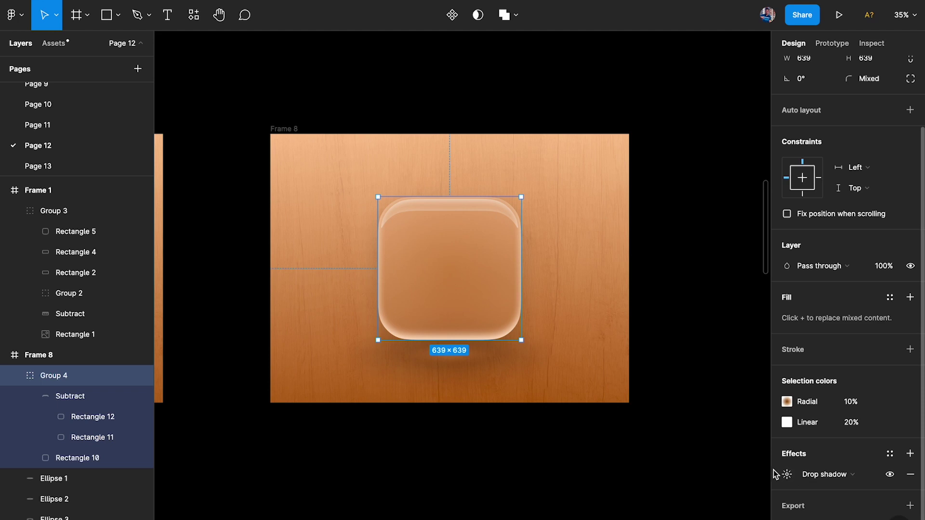
pyautogui.click(787, 474)
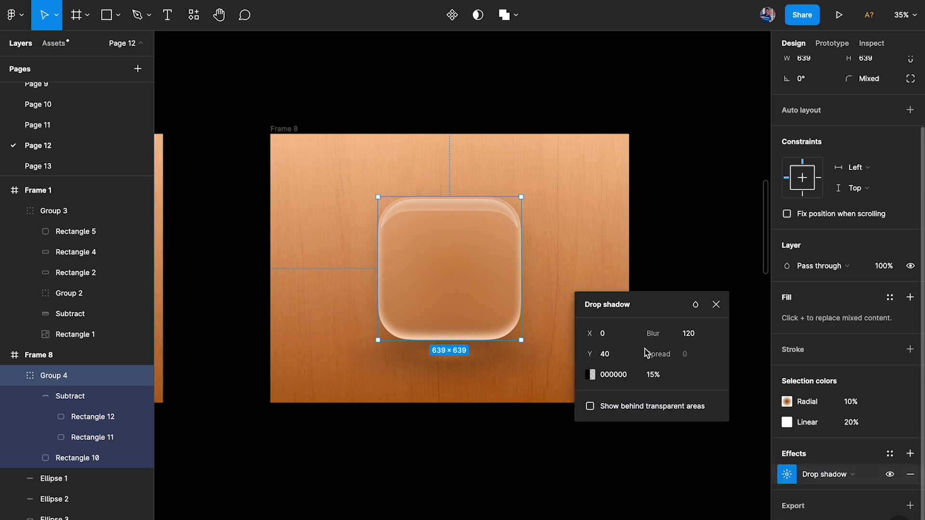
pyautogui.click(592, 377)
pyautogui.moveTo(477, 409); pyautogui.dragTo(468, 405)
pyautogui.moveTo(530, 355); pyautogui.dragTo(600, 350)
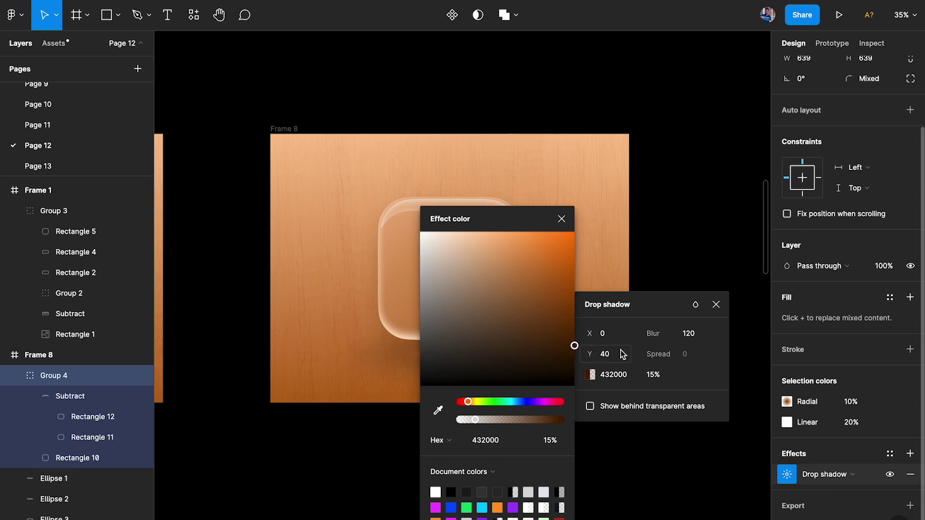
pyautogui.click(679, 474)
# Copy the drop shadow effect from Frame 8's Group 4 onto the rounded square in Frame 2.
pyautogui.click(479, 264)
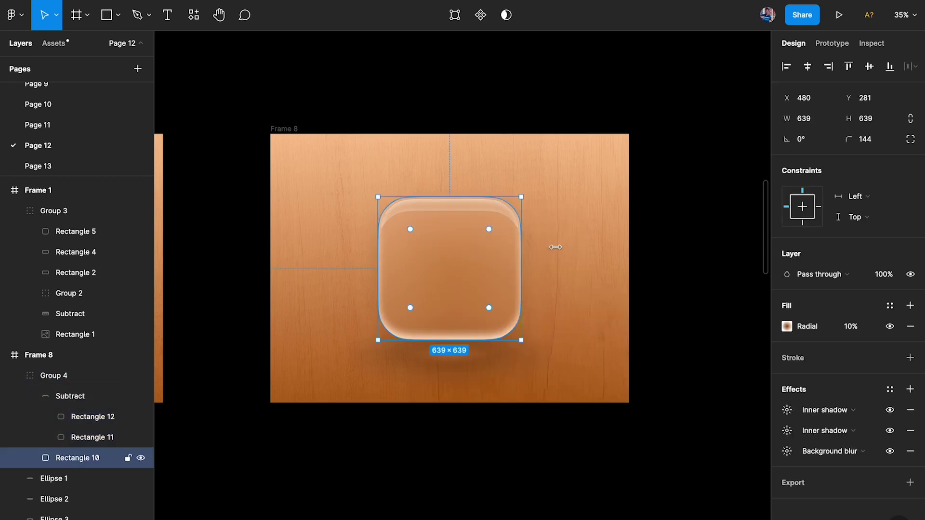
pyautogui.click(489, 260)
pyautogui.click(489, 260)
pyautogui.scroll(-3, 803, 494)
pyautogui.click(778, 479)
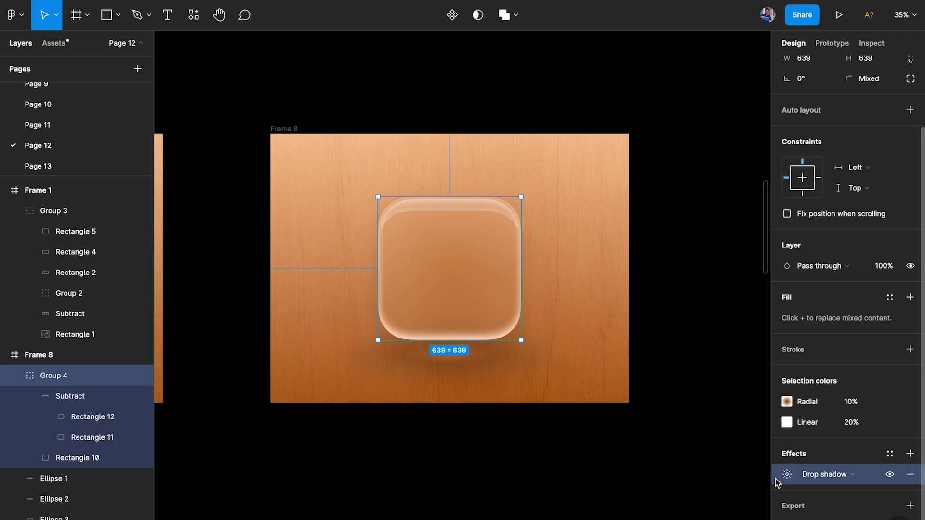
pyautogui.hscroll(-4, 584, 444)
pyautogui.click(609, 293)
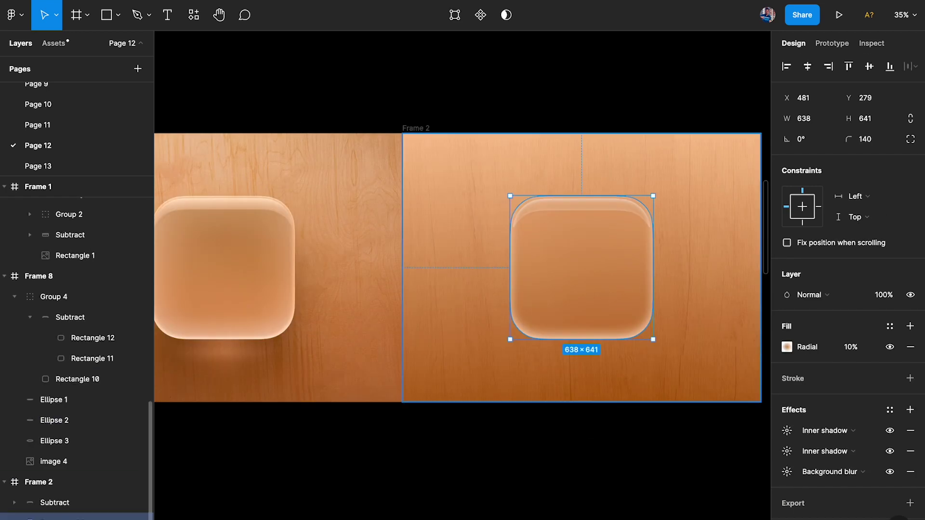
pyautogui.click(553, 432)
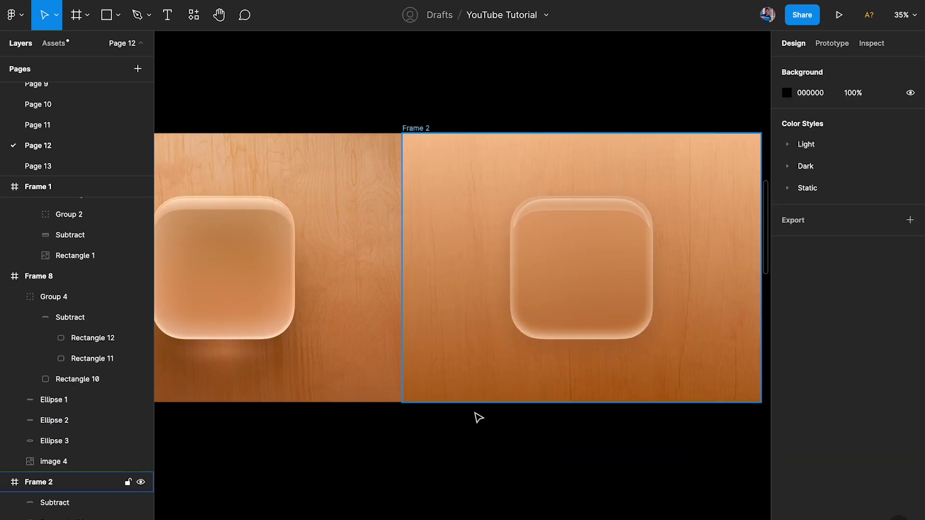
# Copy the three radial-fill ellipses beneath Frame 8's icon into Frame 2, layered above the wood image and behind the rounded square.
pyautogui.hscroll(-3, 524, 320)
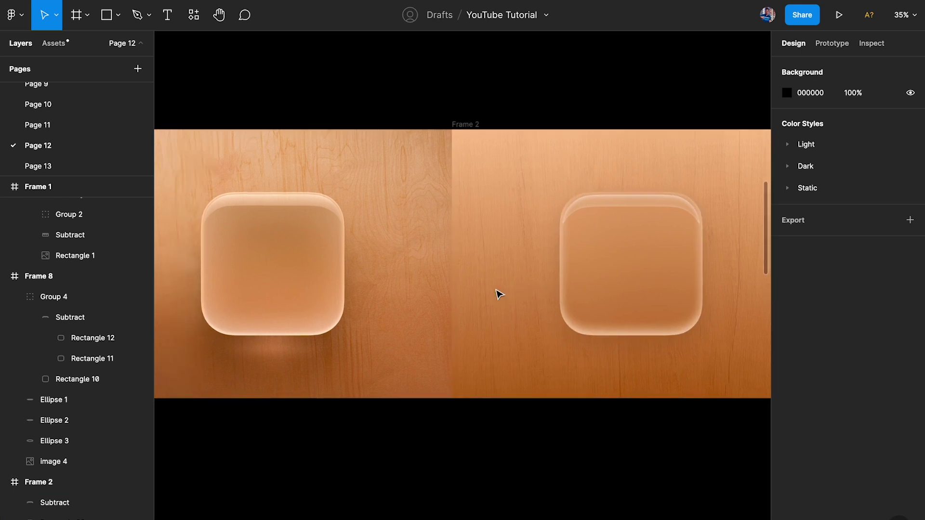
pyautogui.scroll(5, 294, 355)
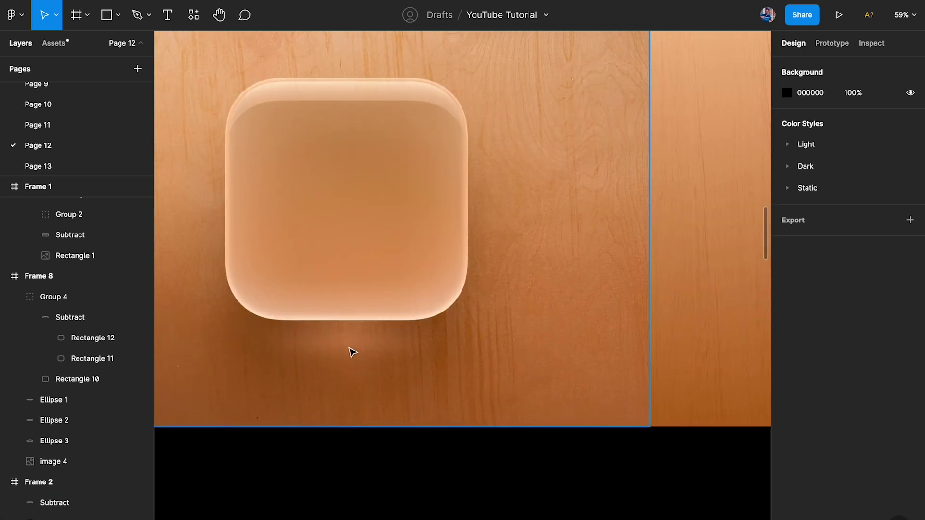
pyautogui.scroll(-3, 353, 352)
pyautogui.hscroll(10, 349, 348)
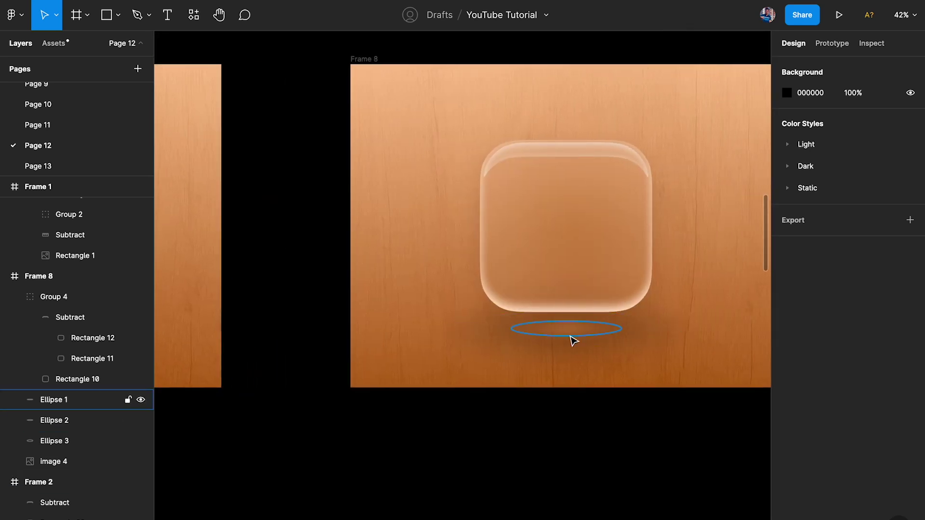
pyautogui.click(575, 343)
pyautogui.scroll(2, 577, 329)
pyautogui.keyDown('shift'); pyautogui.click(681, 326); pyautogui.keyUp('shift')
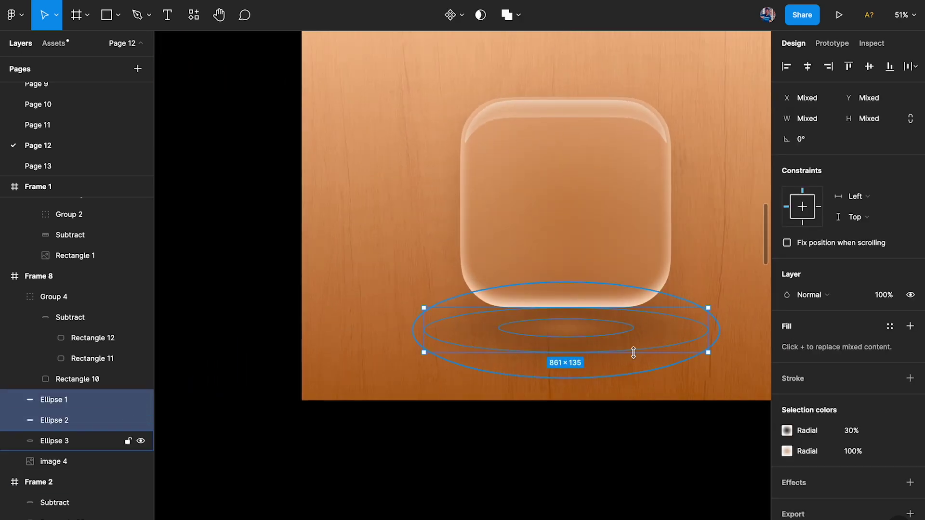
pyautogui.keyDown('shift'); pyautogui.click(679, 306); pyautogui.keyUp('shift')
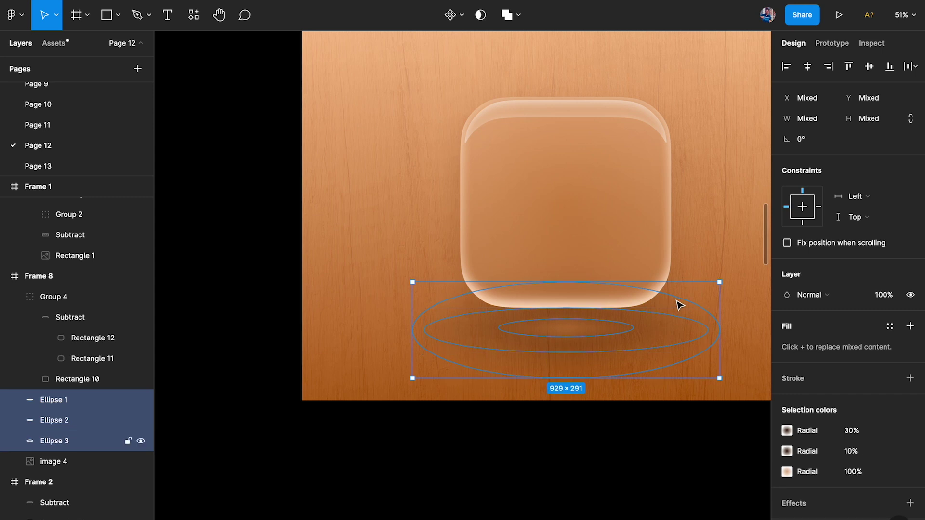
pyautogui.hotkey('shift', '1')
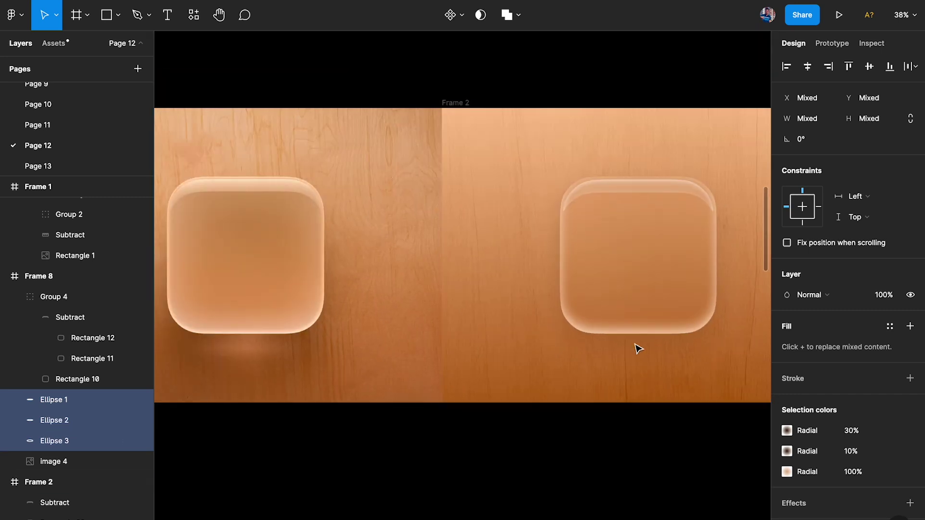
pyautogui.click(615, 363)
pyautogui.hotkey('ctrl', 'v')
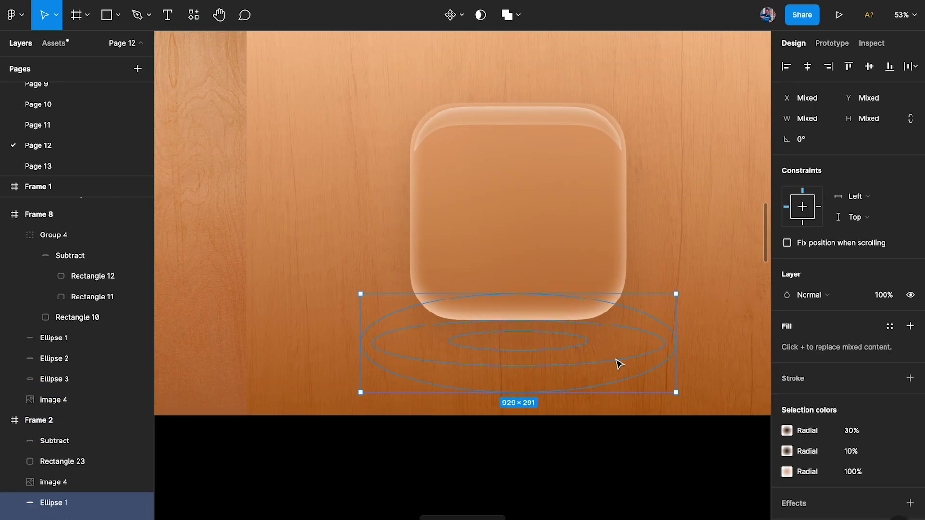
pyautogui.click(579, 484)
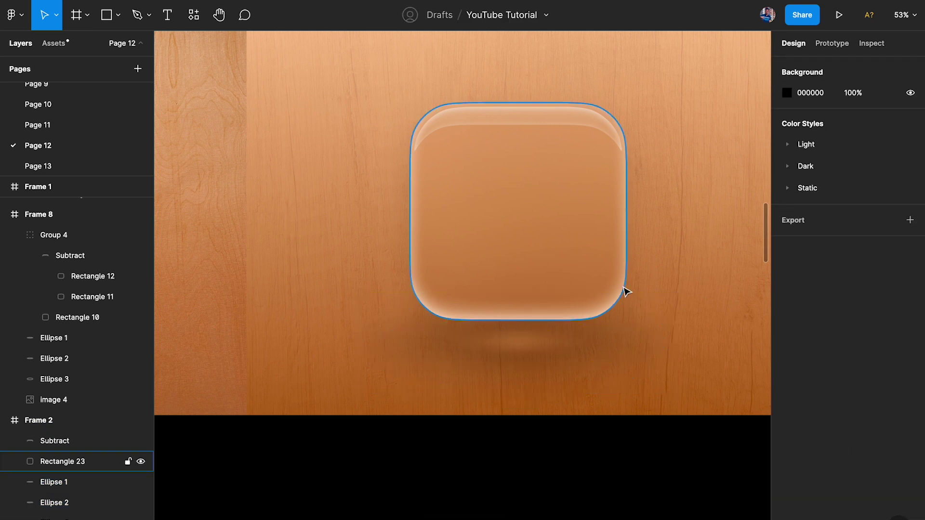
# Inspect the largest and smallest copied ellipses beneath the rounded square in Frame 2.
pyautogui.click(638, 328)
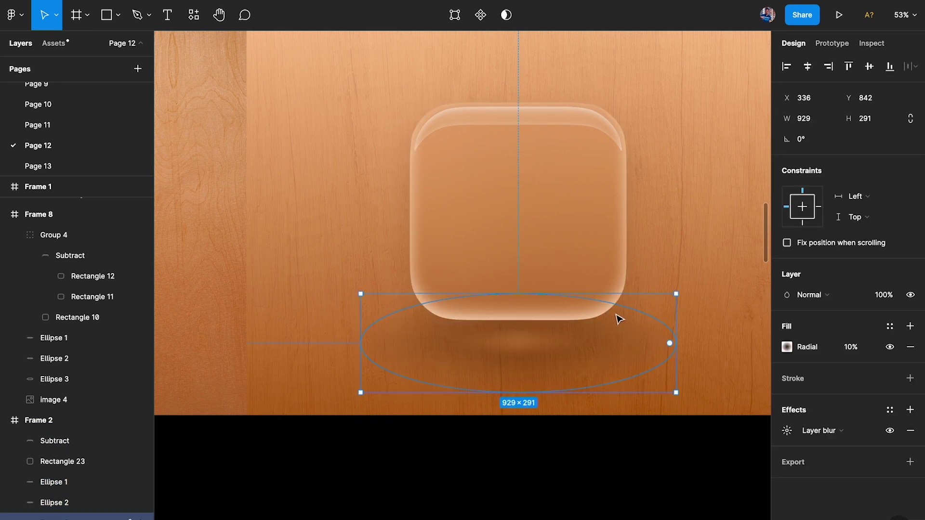
pyautogui.click(516, 346)
pyautogui.scroll(2, 514, 348)
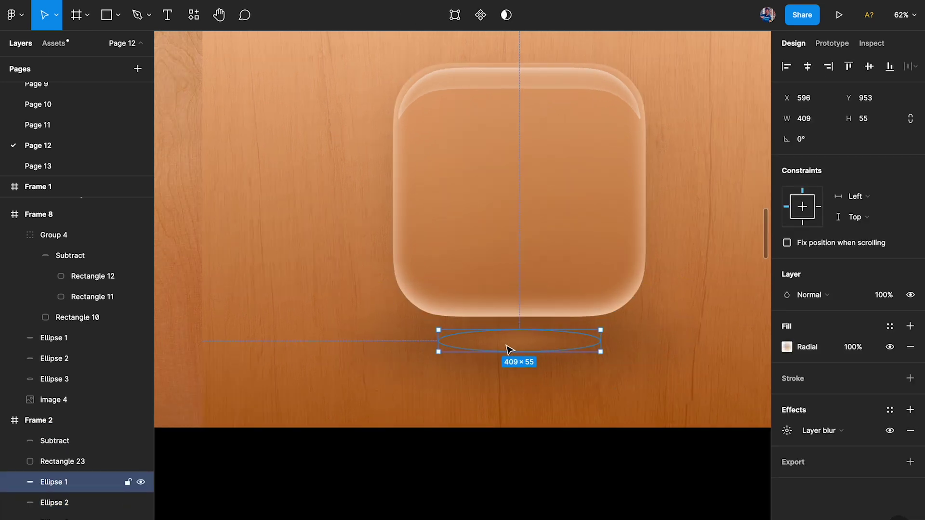
pyautogui.hscroll(2, 508, 349)
pyautogui.hscroll(-3, 298, 303)
pyautogui.scroll(1, 298, 304)
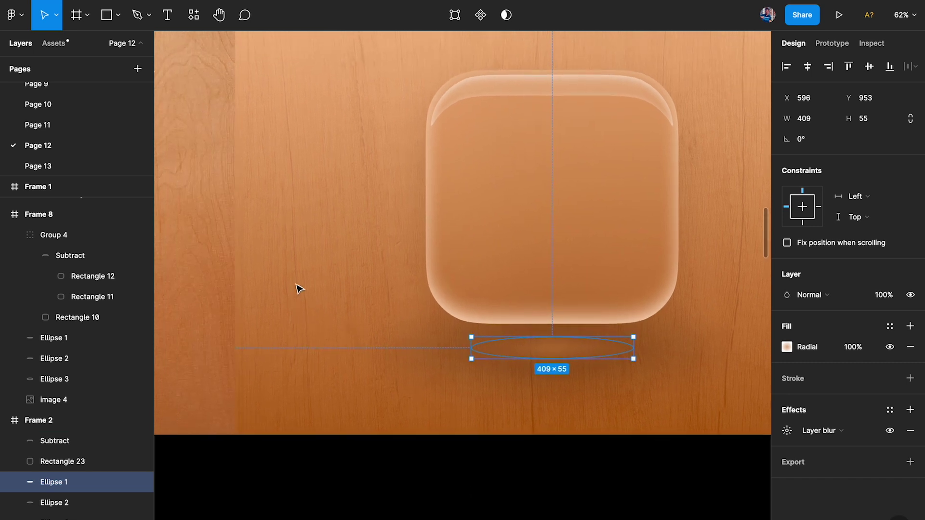
# Try drawing a rectangle and a flat ellipse on the wood beside Frame 2's rounded square, undoing each one.
pyautogui.press('r')
pyautogui.moveTo(263, 103); pyautogui.dragTo(311, 130)
pyautogui.hotkey('ctrl', 'z')
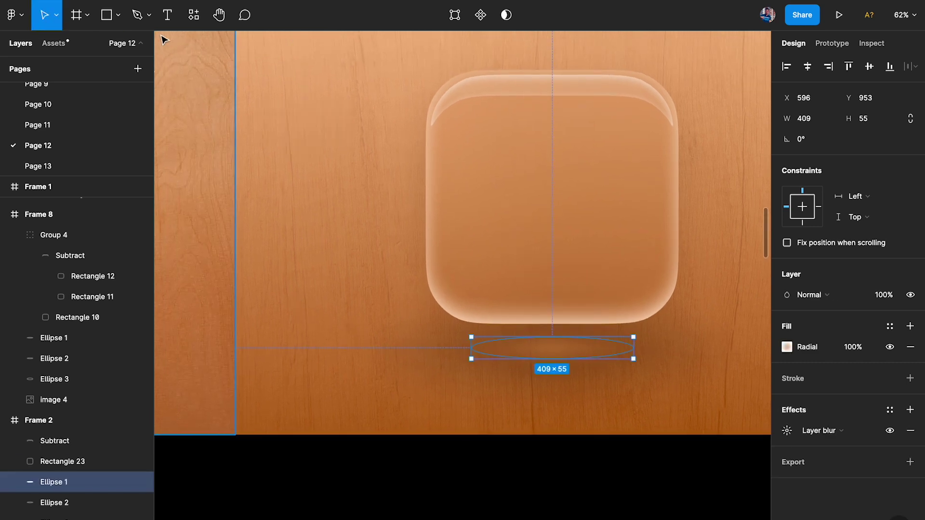
pyautogui.click(117, 15)
pyautogui.click(128, 92)
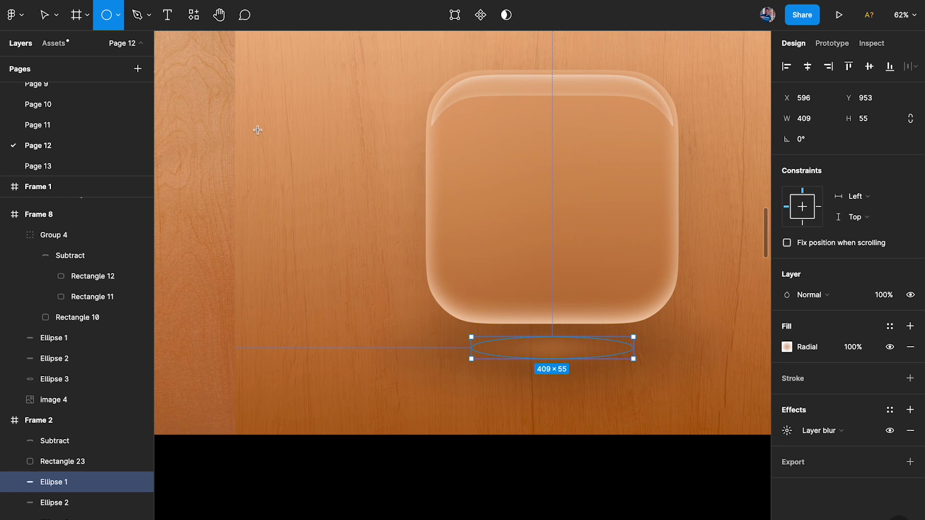
pyautogui.moveTo(258, 130); pyautogui.dragTo(419, 155)
pyautogui.press('Escape')
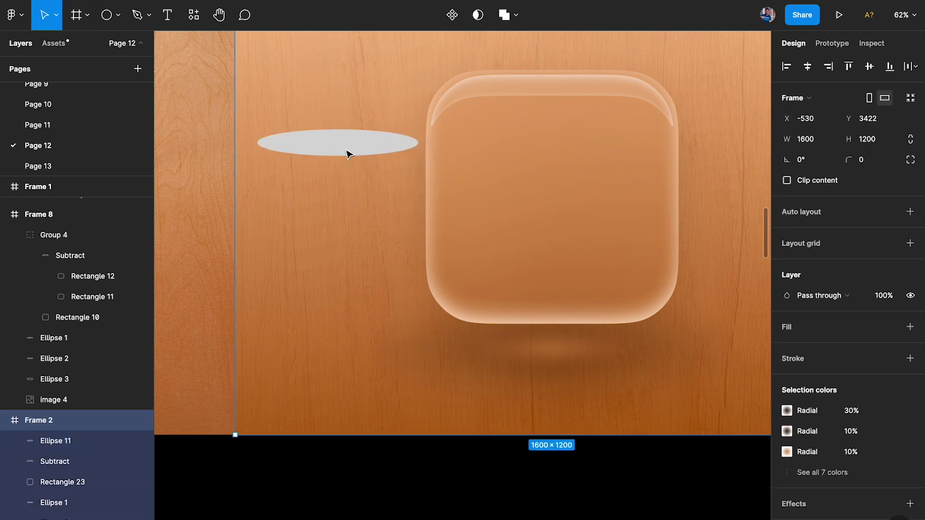
pyautogui.hotkey('ctrl', 'z')
# Check the layer blur amount on Ellipse 1, the small glow beneath Frame 2's rounded square, and hide the blur.
pyautogui.click(559, 357)
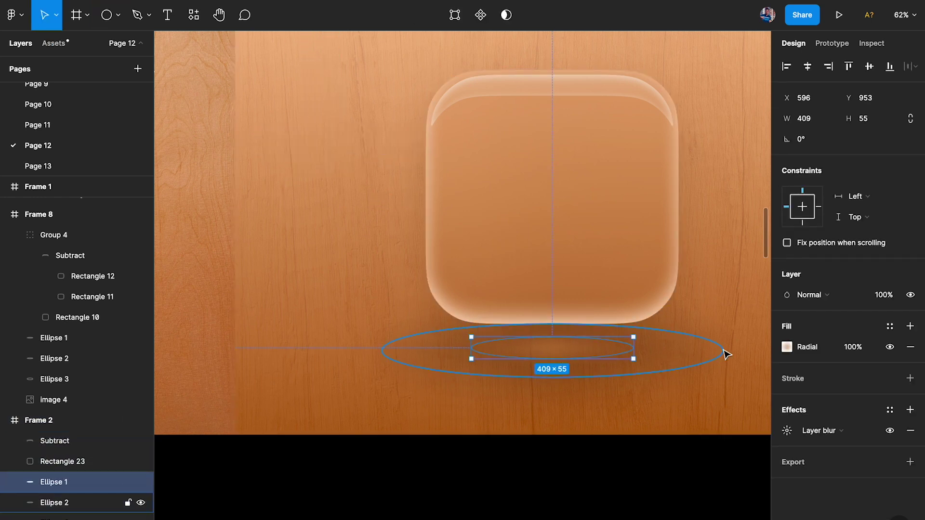
pyautogui.click(789, 430)
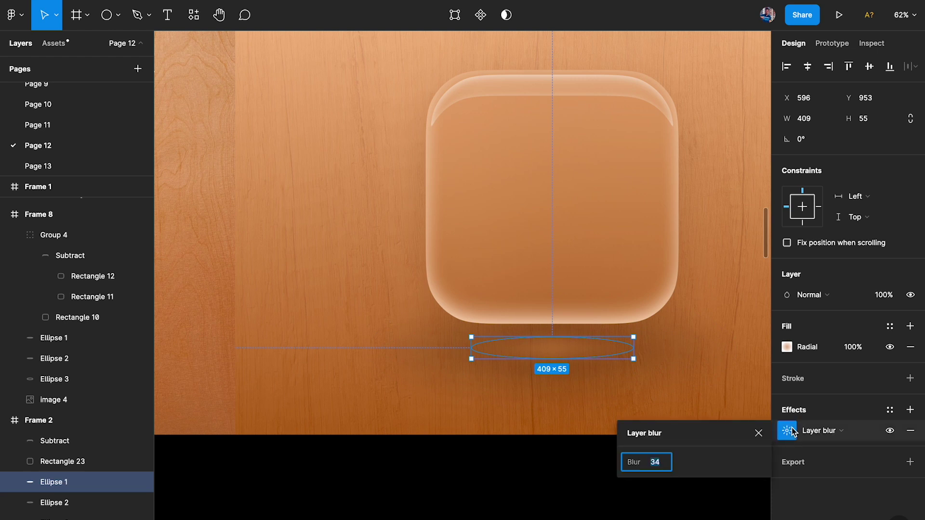
pyautogui.click(788, 432)
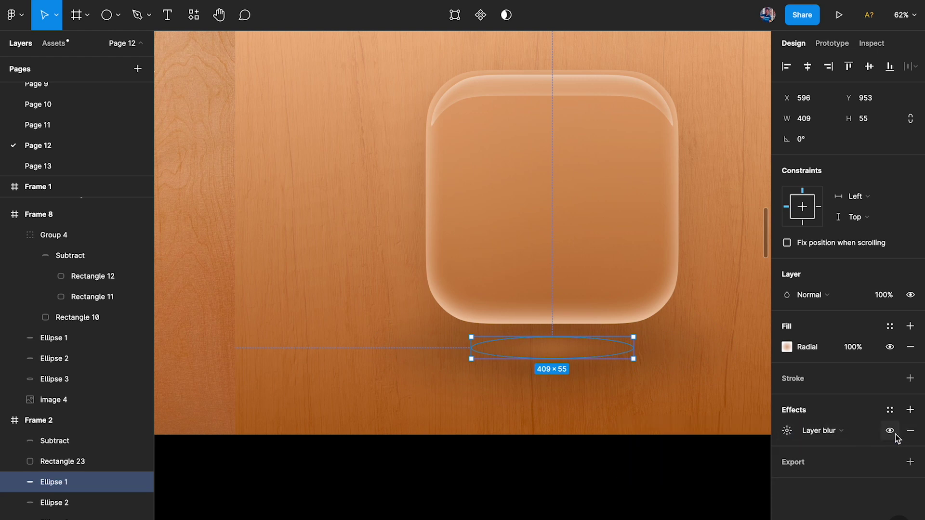
pyautogui.click(891, 432)
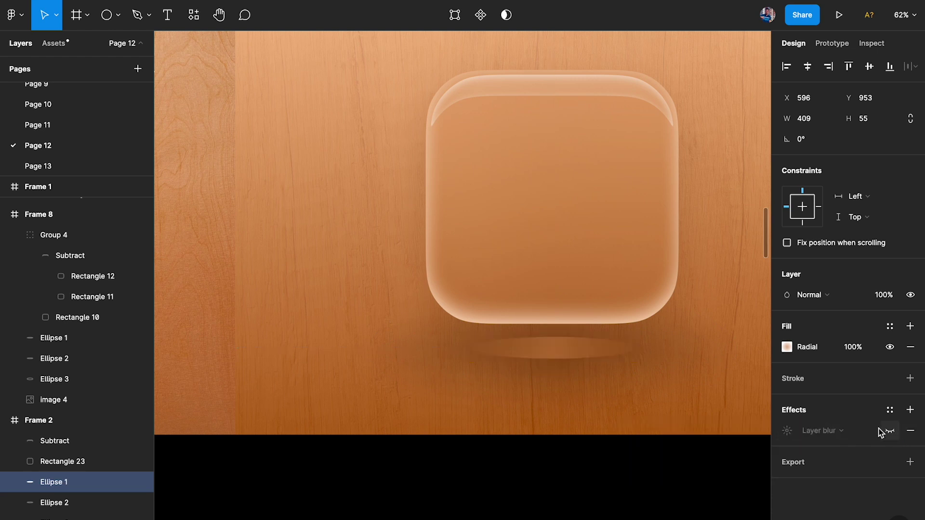
# Set the C88B51 inner stop of Ellipse 1's radial fill to 70% opacity.
pyautogui.click(787, 347)
pyautogui.hscroll(5, 573, 324)
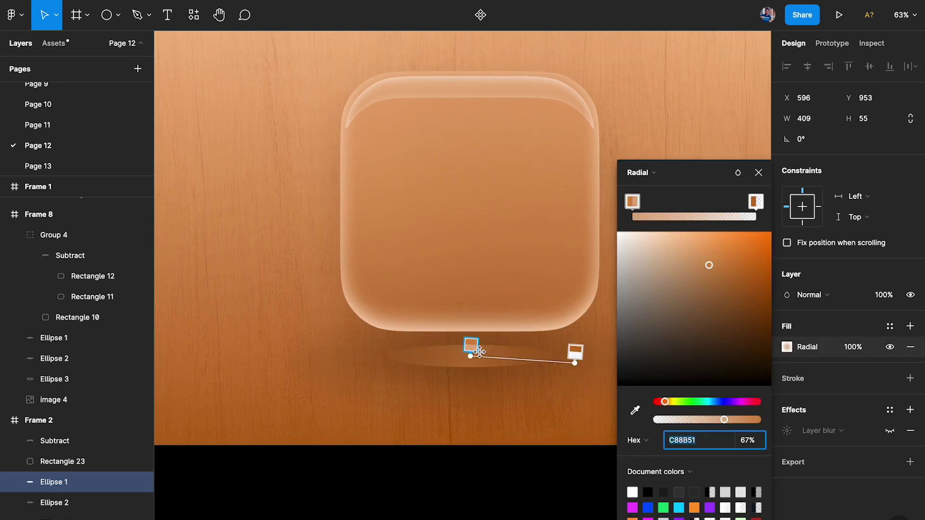
pyautogui.hscroll(5, 479, 352)
pyautogui.scroll(3, 479, 351)
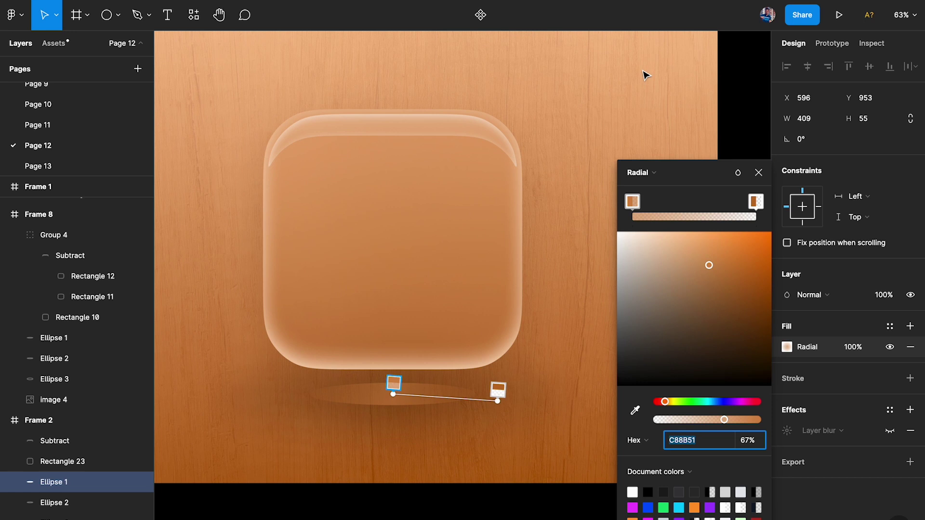
pyautogui.scroll(-2, 375, 353)
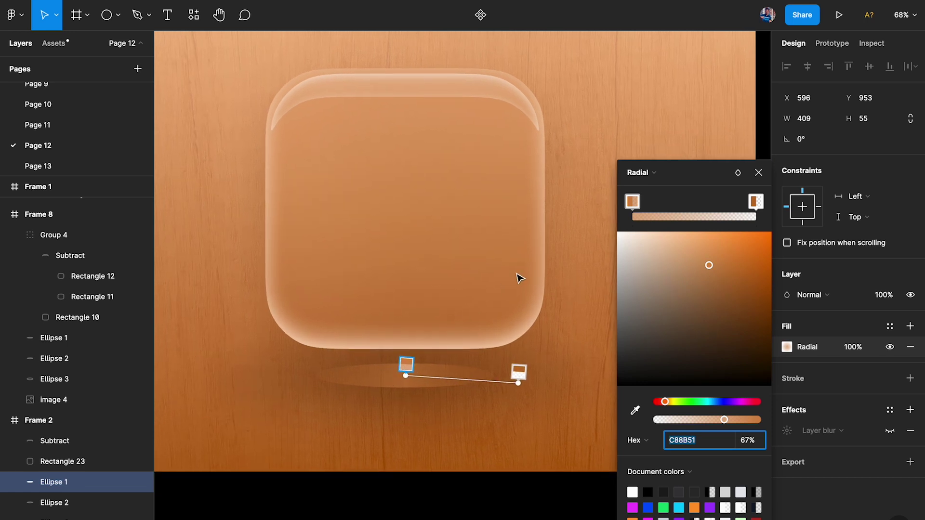
pyautogui.scroll(2, 518, 275)
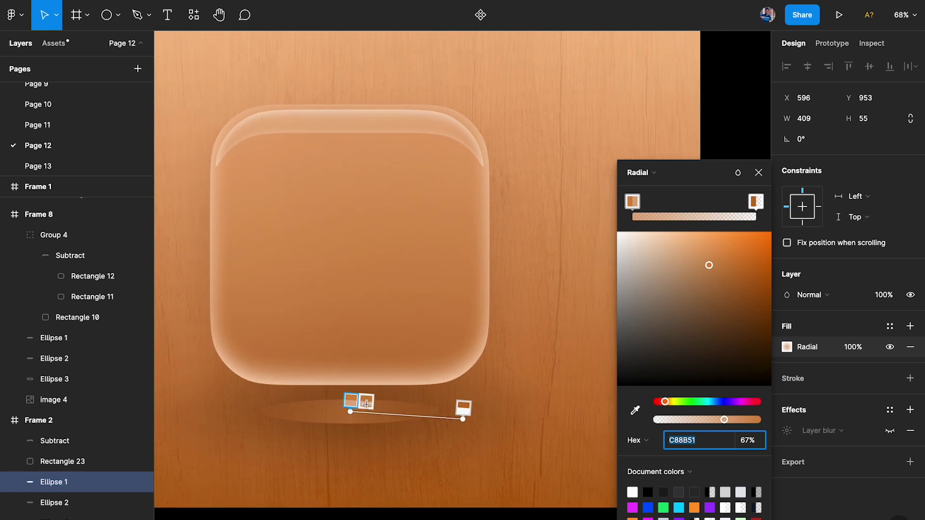
pyautogui.click(632, 201)
pyautogui.click(747, 440)
pyautogui.write('70')
pyautogui.press('Return')
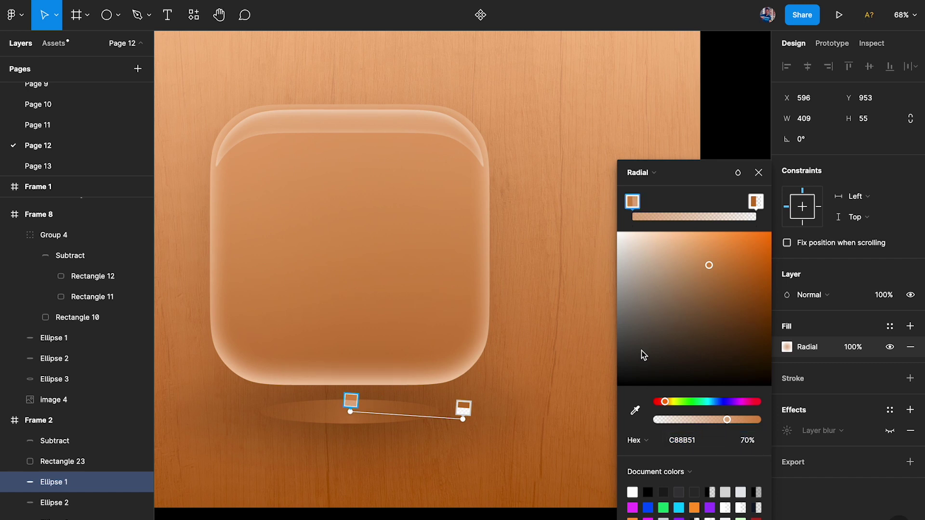
# Level the radial gradient of Ellipse 1 horizontally and pull its transparent B37438 outer stop inward to shorten the glow.
pyautogui.moveTo(463, 418); pyautogui.dragTo(461, 412)
pyautogui.click(756, 201)
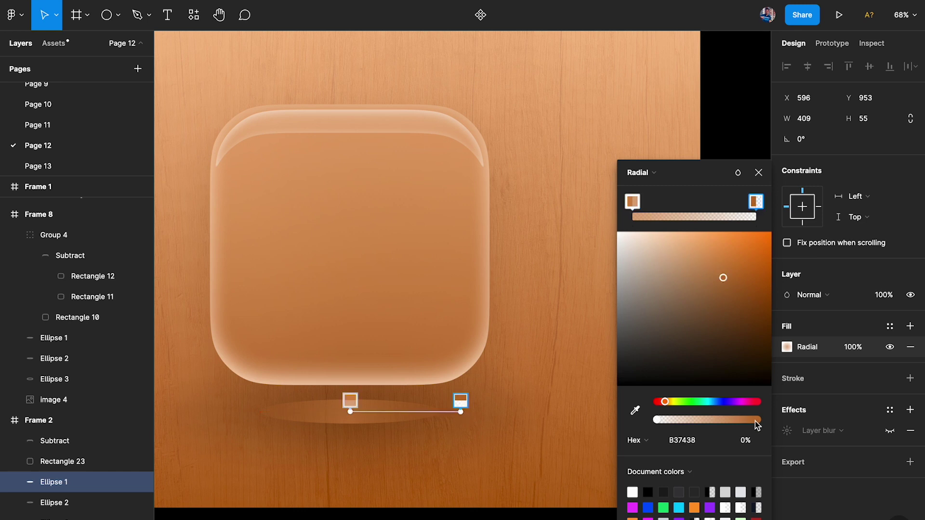
pyautogui.moveTo(461, 411); pyautogui.dragTo(439, 412)
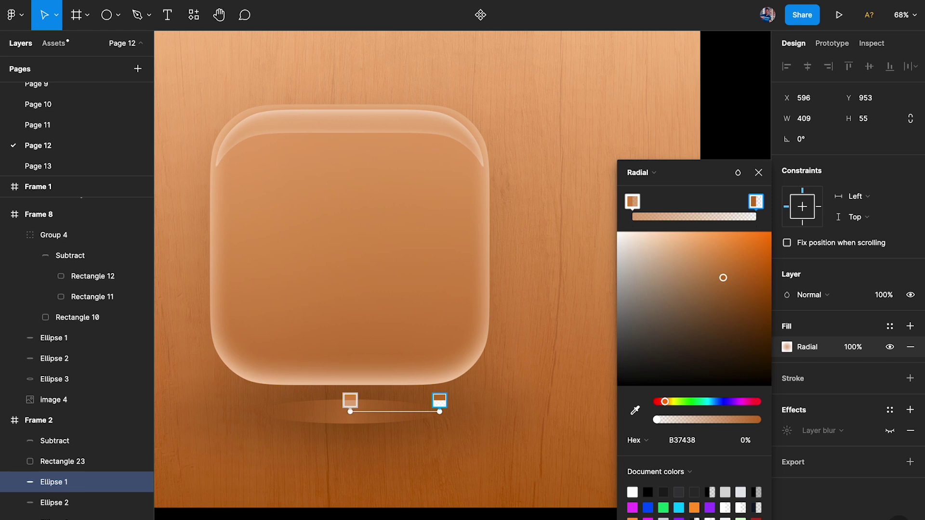
pyautogui.press('Escape')
pyautogui.click(381, 414)
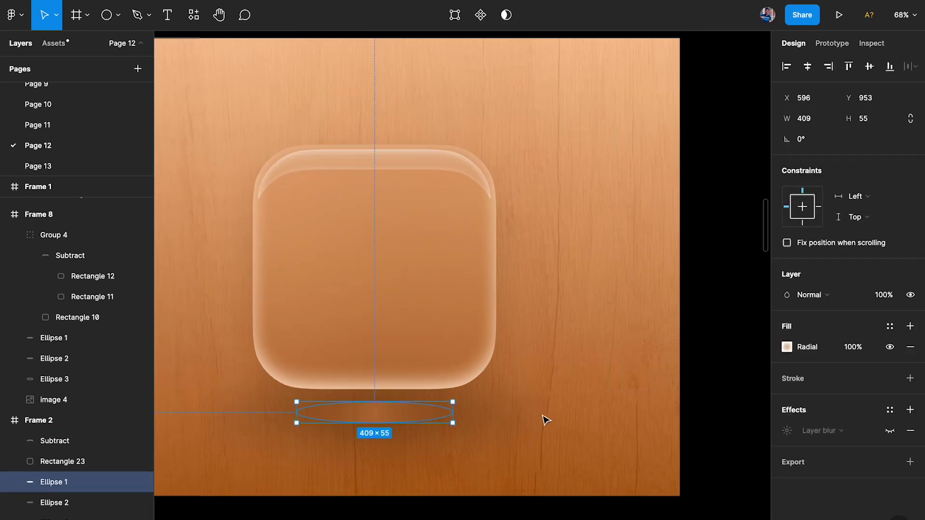
# Compare the glow with the reference image, show Ellipse 1's layer blur again and check the softened result.
pyautogui.scroll(-3, 543, 419)
pyautogui.hscroll(-5, 671, 403)
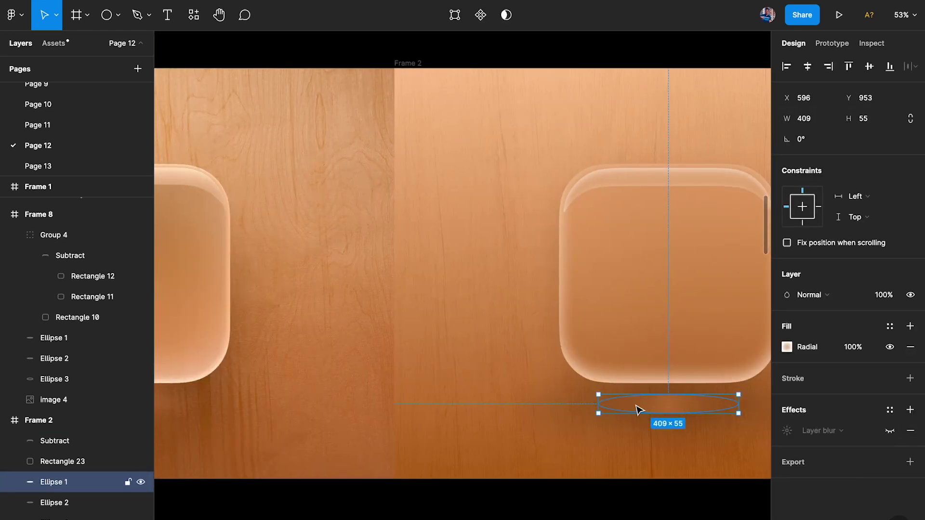
pyautogui.hscroll(5, 649, 410)
pyautogui.click(890, 431)
pyautogui.click(552, 502)
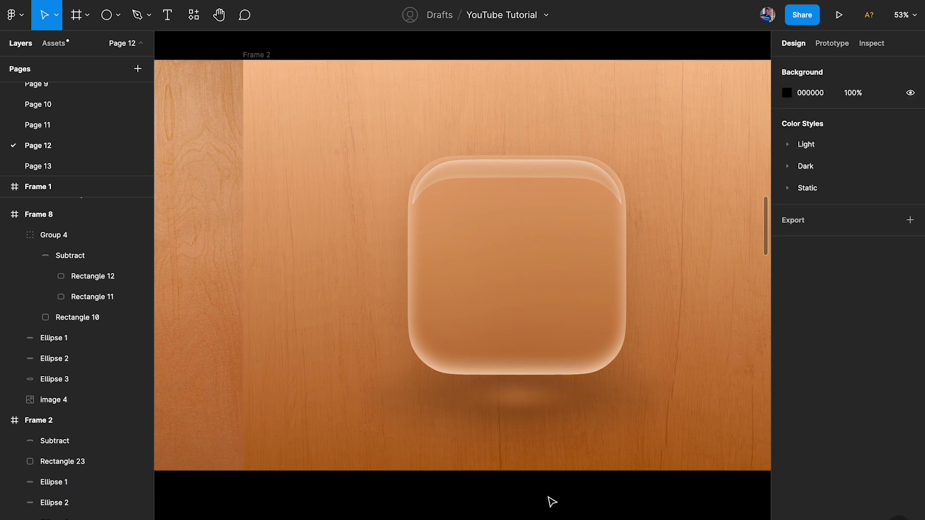
pyautogui.scroll(2, 535, 436)
pyautogui.click(519, 400)
pyautogui.click(531, 501)
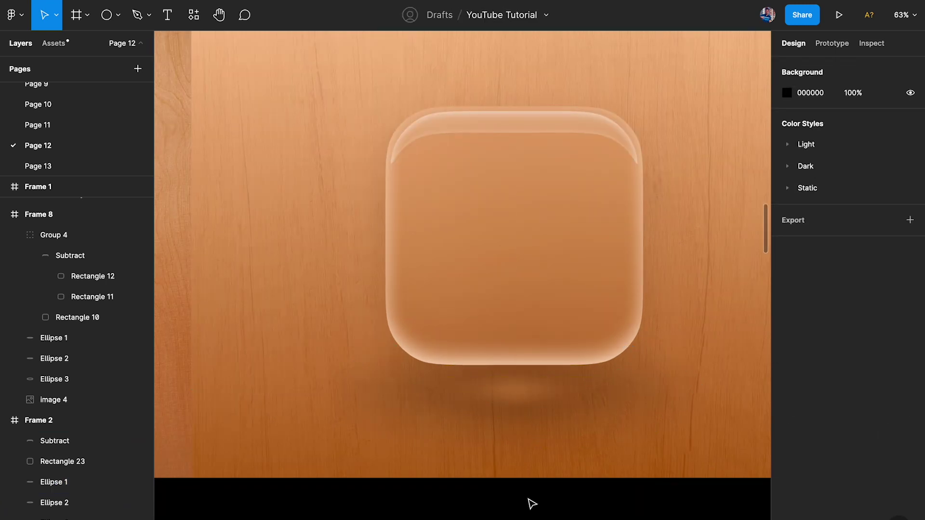
# Hide the layer blur on Ellipse 2, the wide dark ellipse beneath Frame 2's rounded square.
pyautogui.click(521, 403)
pyautogui.click(629, 387)
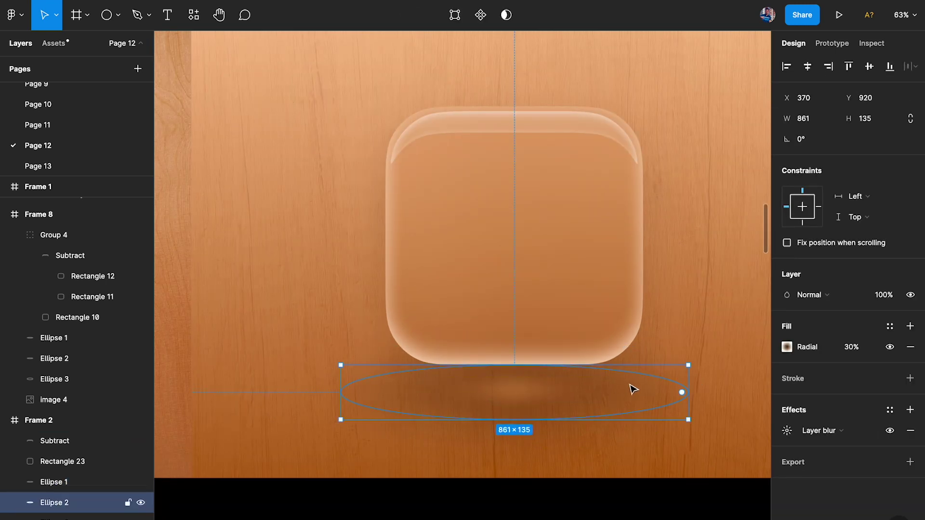
pyautogui.click(890, 430)
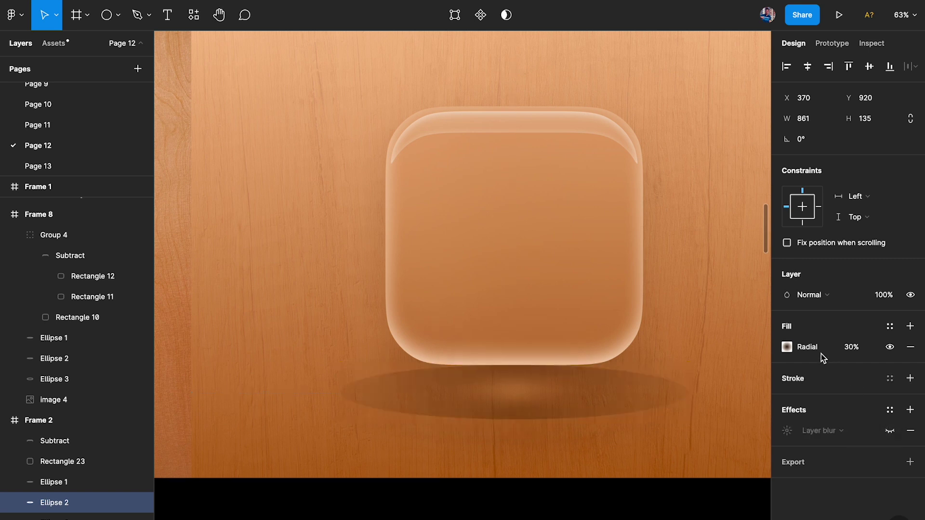
# Examine the inner and outer colour stops and the gradient direction of Ellipse 2's radial fill.
pyautogui.click(786, 346)
pyautogui.hscroll(3, 554, 392)
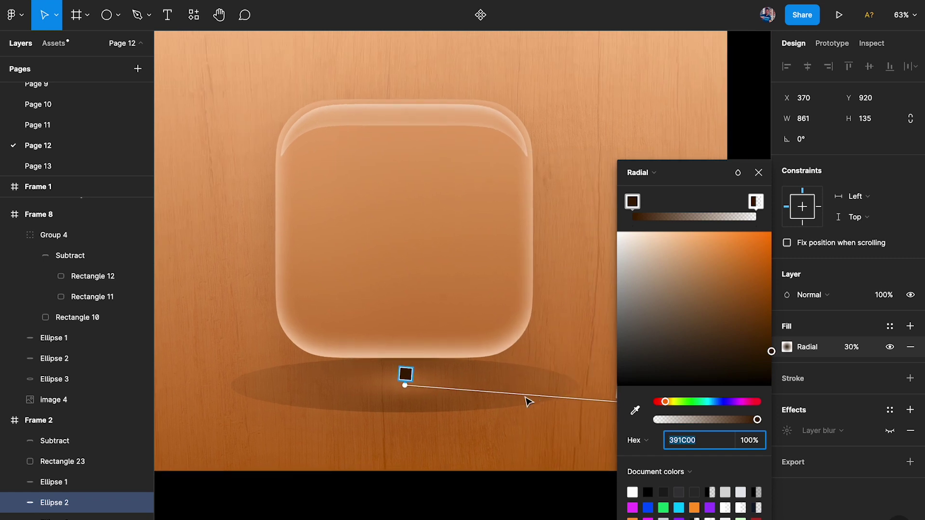
pyautogui.click(632, 204)
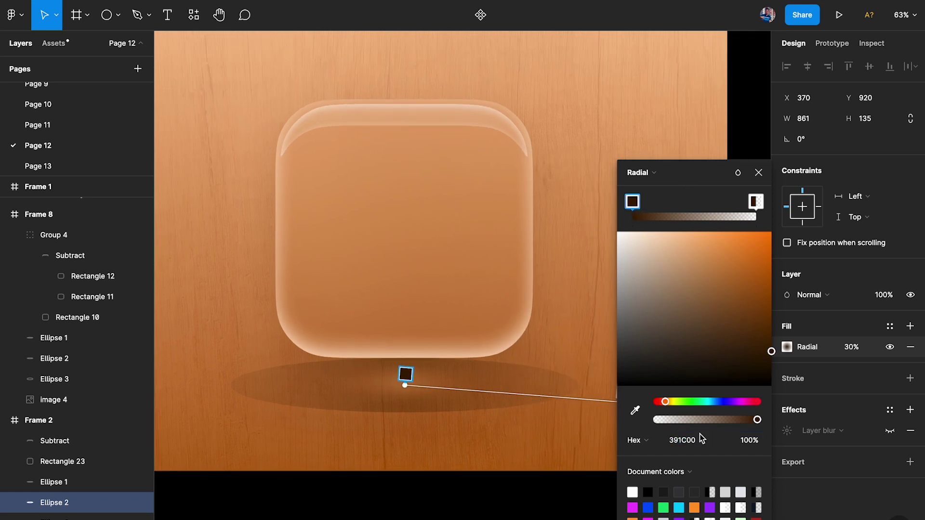
pyautogui.click(759, 203)
pyautogui.hscroll(2, 495, 374)
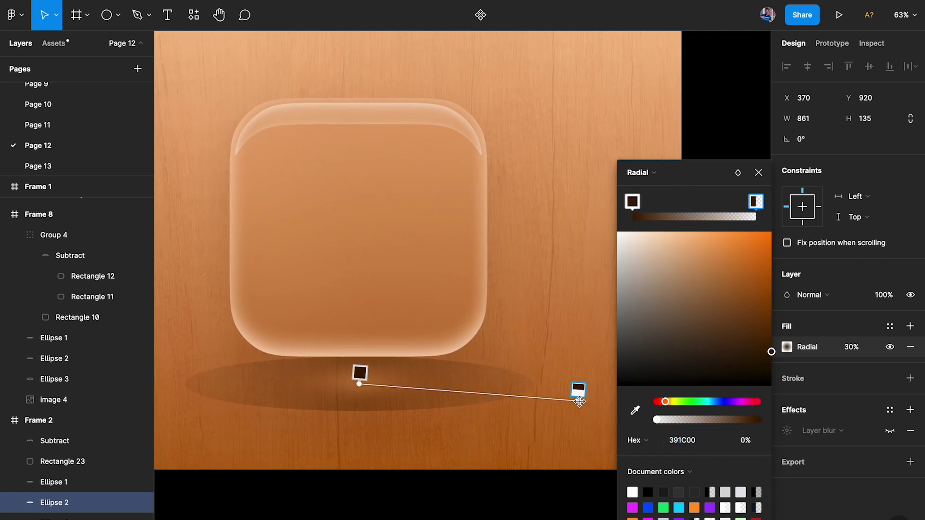
pyautogui.click(758, 172)
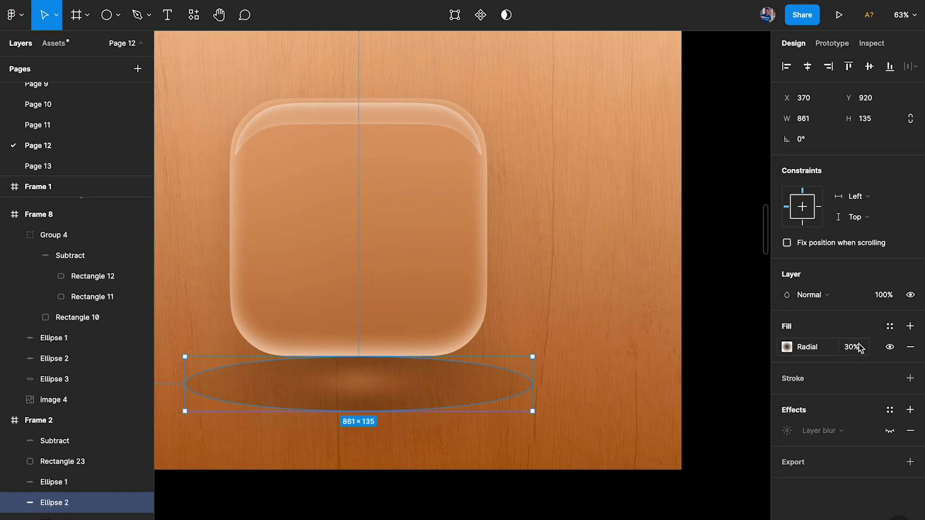
# Show Ellipse 2's layer blur again and inspect the larger blurred shadow ellipse surrounding it beneath the rounded square.
pyautogui.click(890, 430)
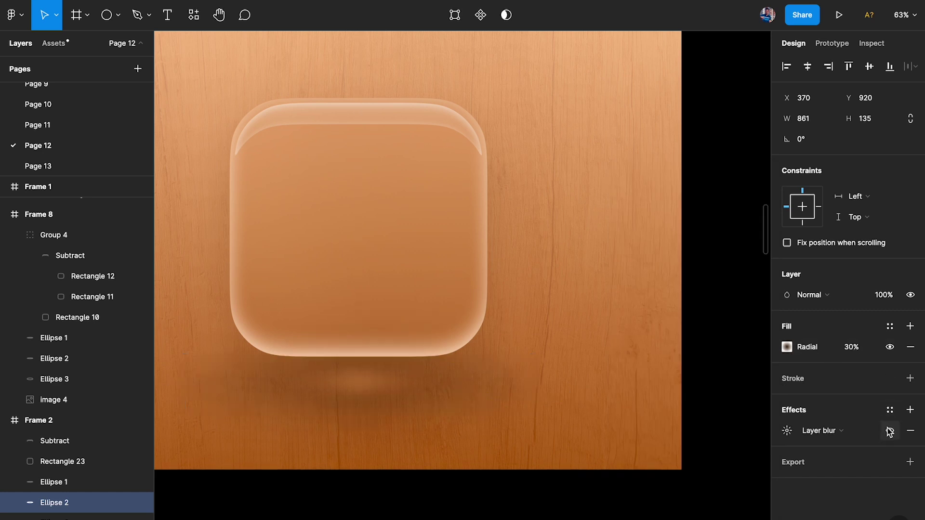
pyautogui.hscroll(-3, 522, 446)
pyautogui.click(564, 334)
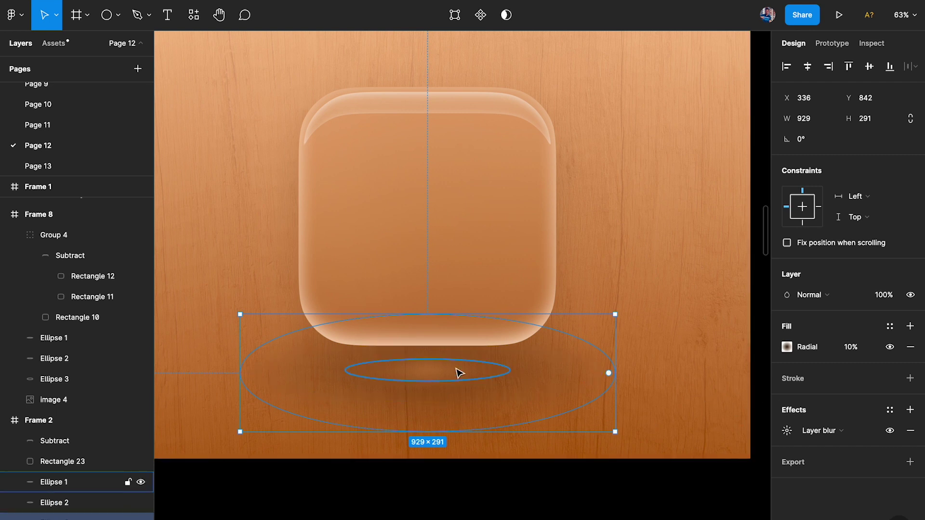
pyautogui.click(547, 374)
pyautogui.click(549, 418)
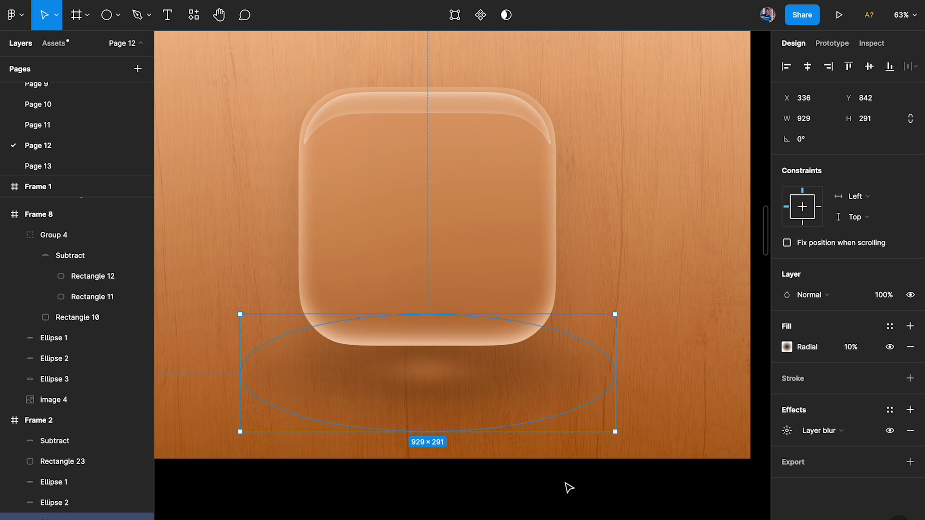
pyautogui.click(525, 495)
# Copy Rectangle 5, the Soft light gradient overlay, from Frame 1 and place it at Frame 2's upper-left corner, clear of the glass square.
pyautogui.keyDown('ctrl'); pyautogui.scroll(-5, 524, 495); pyautogui.keyUp('ctrl')
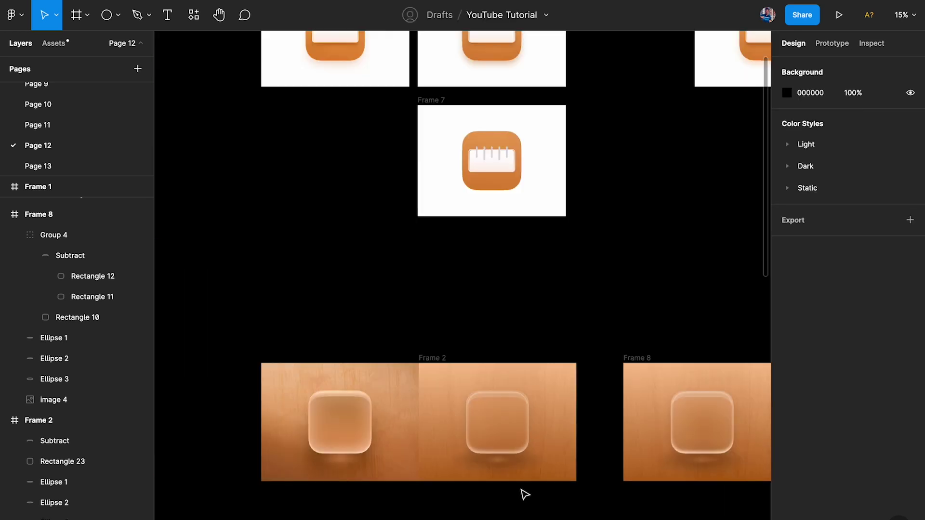
pyautogui.scroll(5, 549, 409)
pyautogui.click(620, 166)
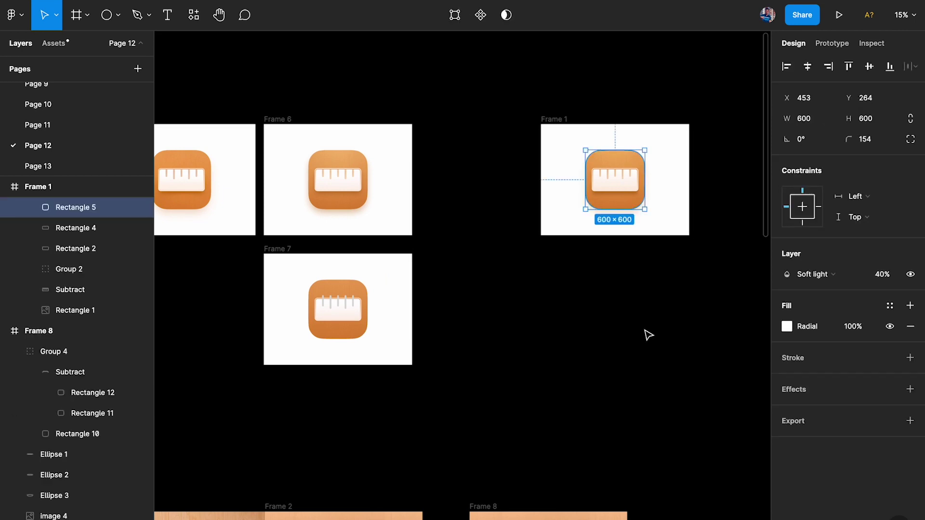
pyautogui.scroll(-5, 660, 318)
pyautogui.keyDown('ctrl'); pyautogui.scroll(5, 438, 433); pyautogui.keyUp('ctrl')
pyautogui.click(439, 434)
pyautogui.hotkey('ctrl', 'v')
pyautogui.keyDown('ctrl'); pyautogui.scroll(3, 412, 421); pyautogui.keyUp('ctrl')
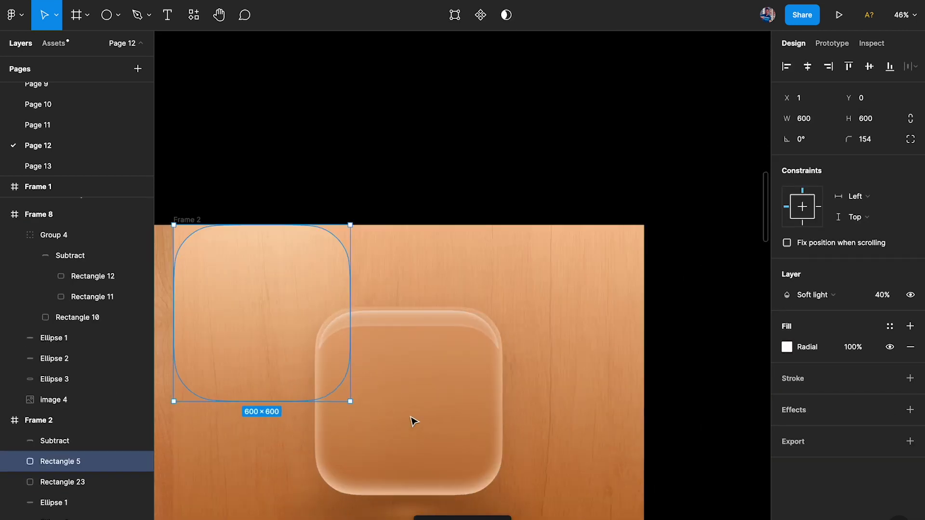
pyautogui.moveTo(268, 320); pyautogui.dragTo(240, 317)
# Duplicate Rectangle 23 in Frame 2, bring the copy to the front and remove its four effects and its fill.
pyautogui.click(402, 377)
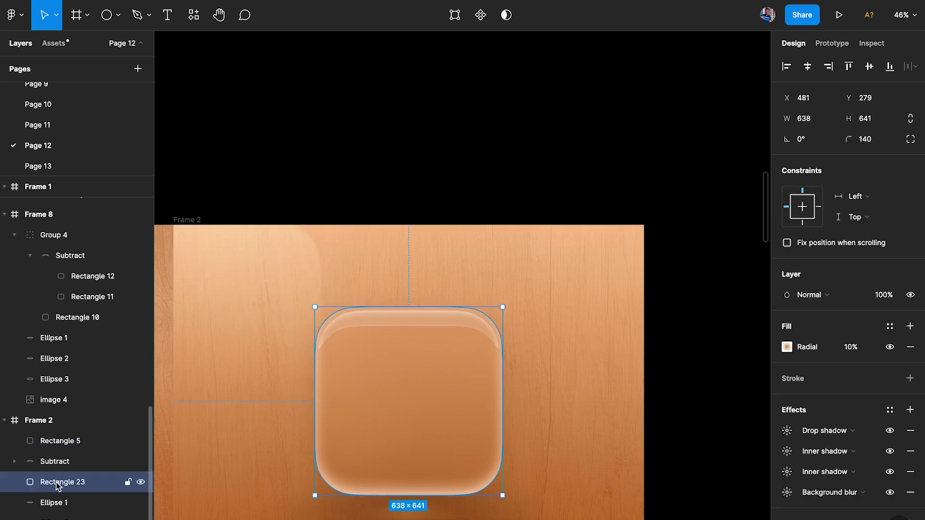
pyautogui.hotkey('ctrl', 'd')
pyautogui.press(']')
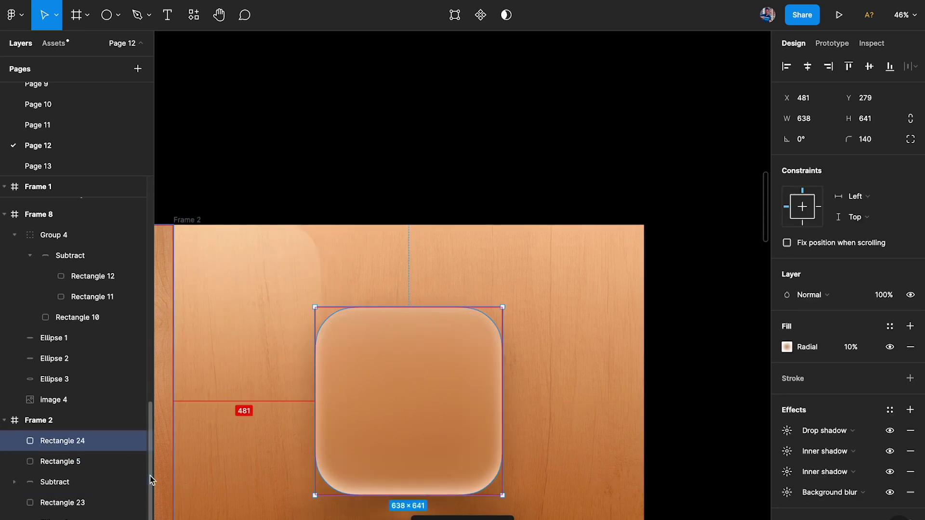
pyautogui.click(910, 430)
pyautogui.click(910, 430)
pyautogui.click(910, 430)
pyautogui.click(910, 430)
pyautogui.click(910, 347)
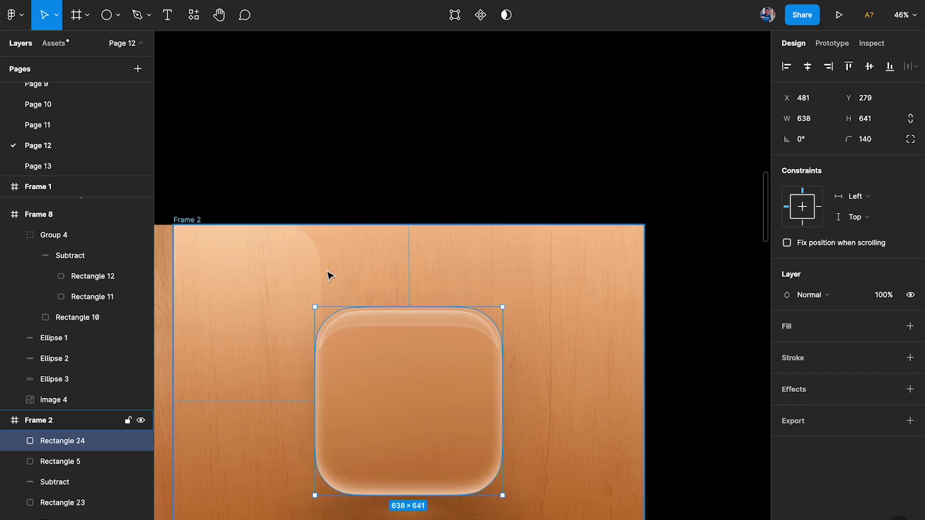
# Copy the radial fill of Rectangle 5 in Frame 2.
pyautogui.click(264, 280)
pyautogui.click(774, 348)
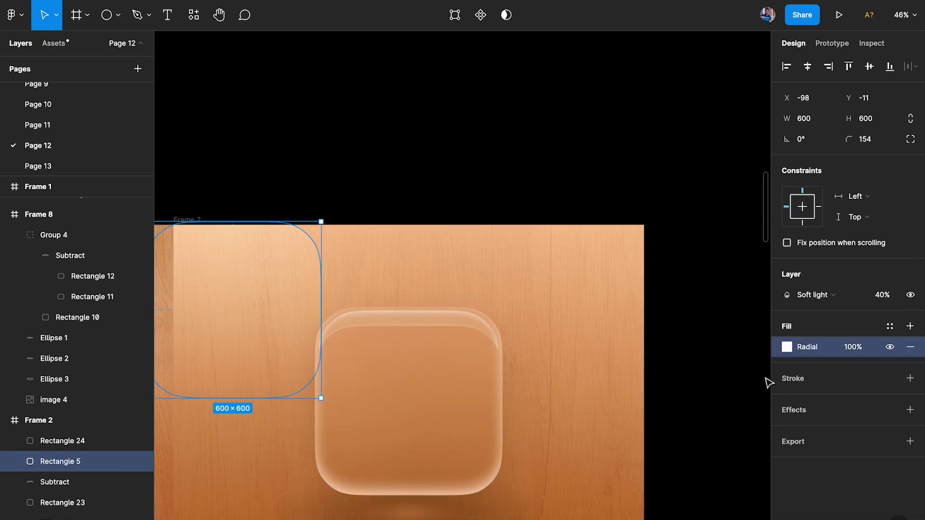
# Try pasting the radial fill onto Rectangle 23 and removing its original 10% fill, and undo both changes.
pyautogui.click(467, 374)
pyautogui.hotkey('ctrl', 'v')
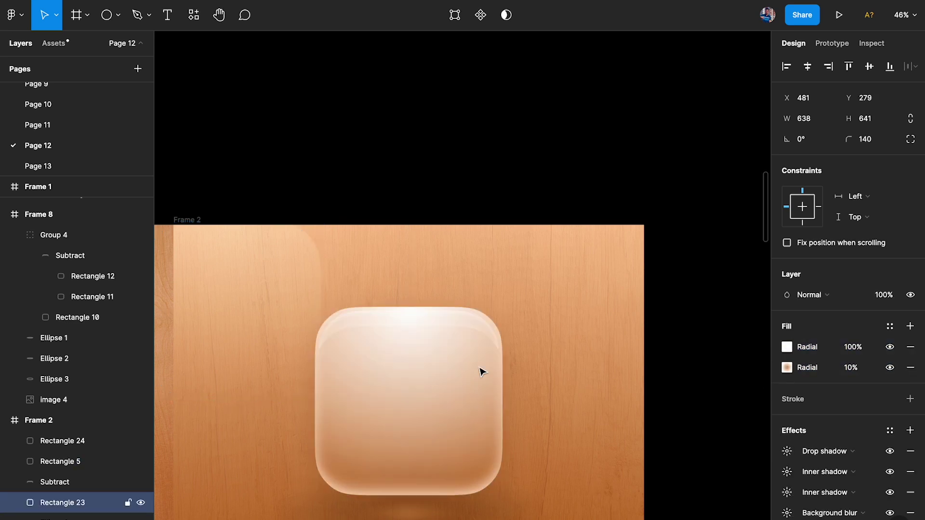
pyautogui.click(911, 367)
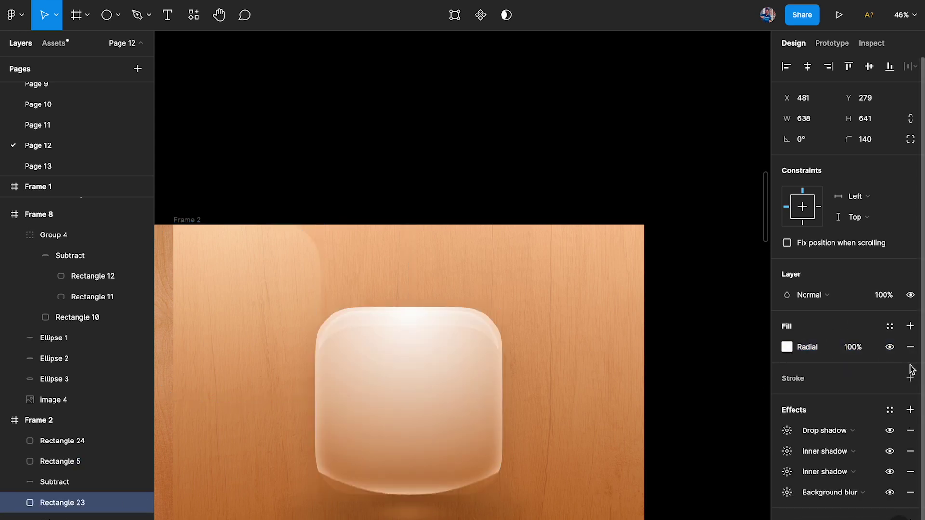
pyautogui.hotkey('ctrl', 'z')
pyautogui.hotkey('ctrl', 'z')
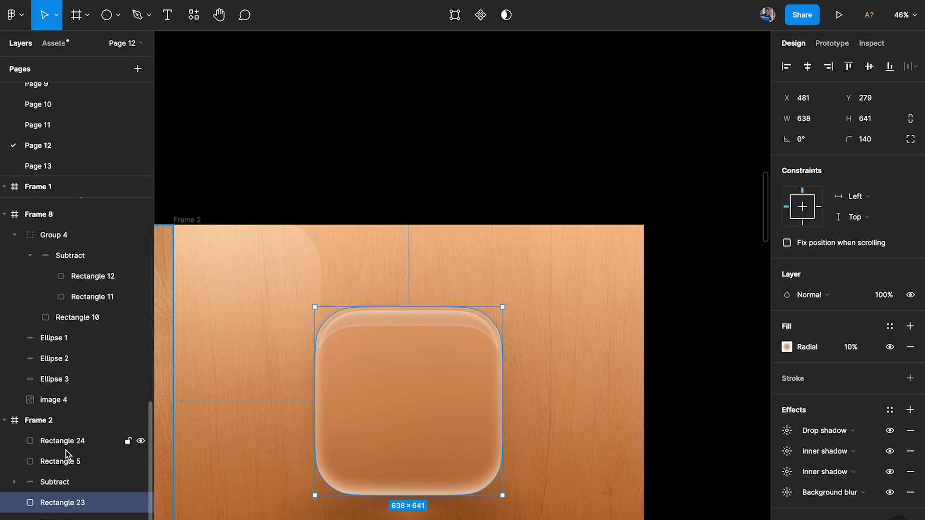
# Paste the copied radial fill onto Rectangle 24, set it to Soft light at 40% opacity, and delete the leftover Rectangle 5.
pyautogui.click(58, 443)
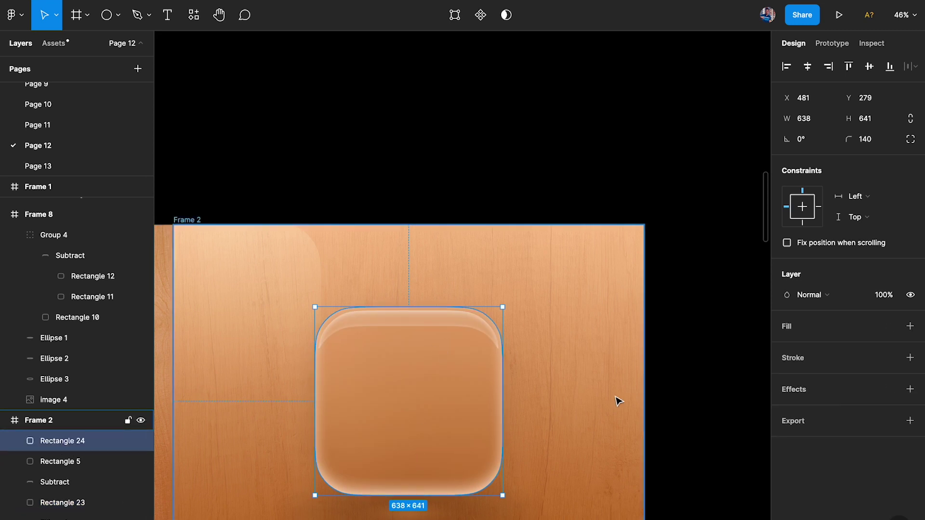
pyautogui.press('alt')
pyautogui.hotkey('ctrl', 'alt', 'v')
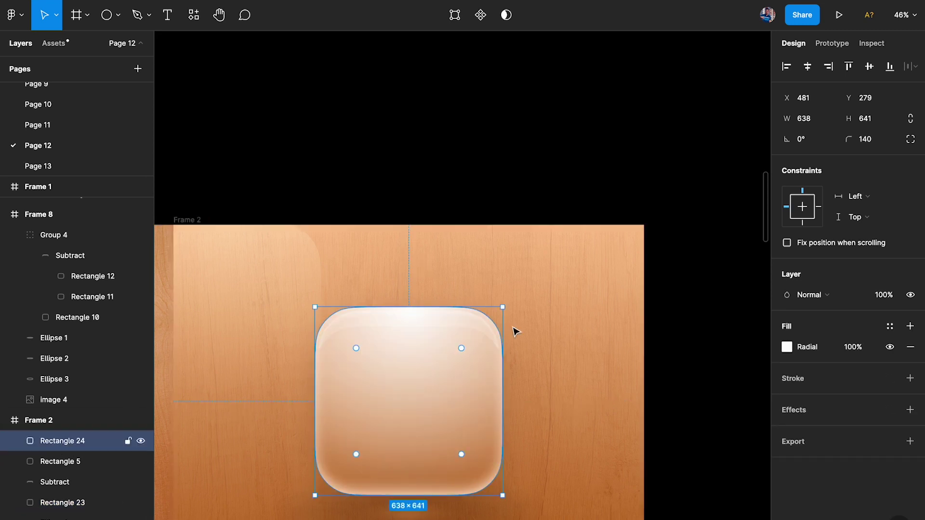
pyautogui.click(811, 296)
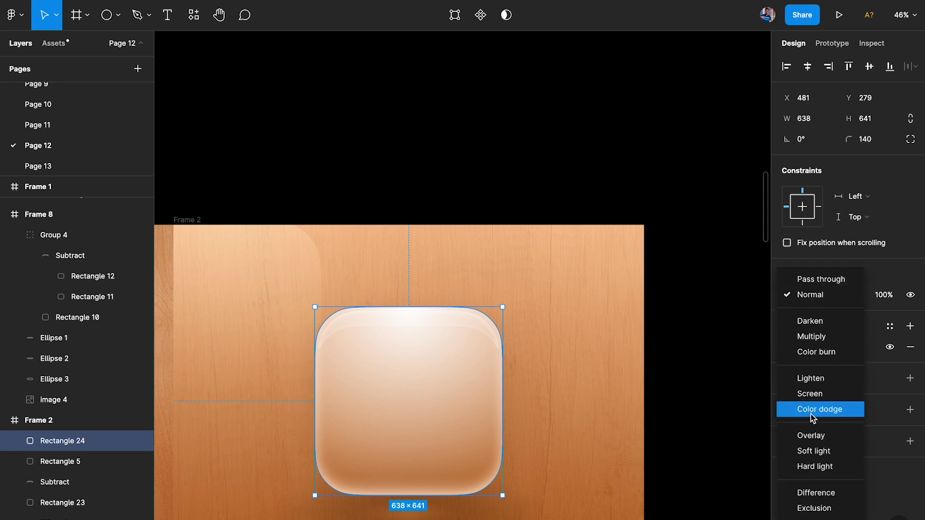
pyautogui.click(808, 447)
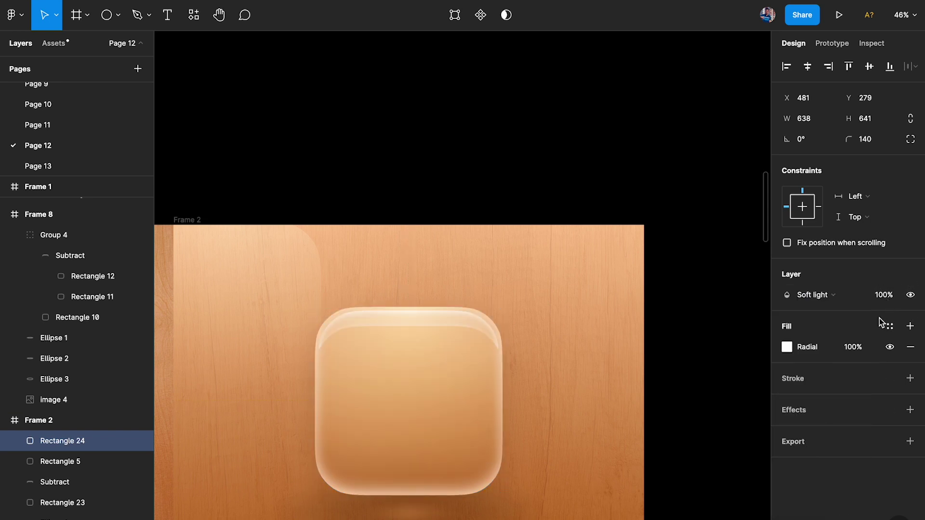
pyautogui.press('4')
pyautogui.click(728, 341)
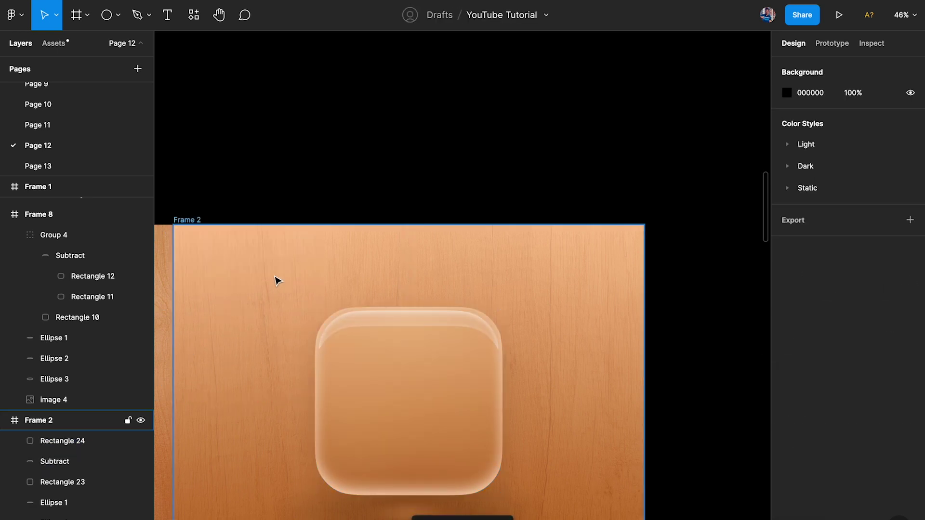
# Compare the rounded square's shading in Frame 2 with the reference image beside it, with the interface hidden.
pyautogui.hscroll(-5, 277, 279)
pyautogui.scroll(-2, 277, 279)
pyautogui.hotkey('ctrl', '\\')
pyautogui.scroll(-1, 289, 278)
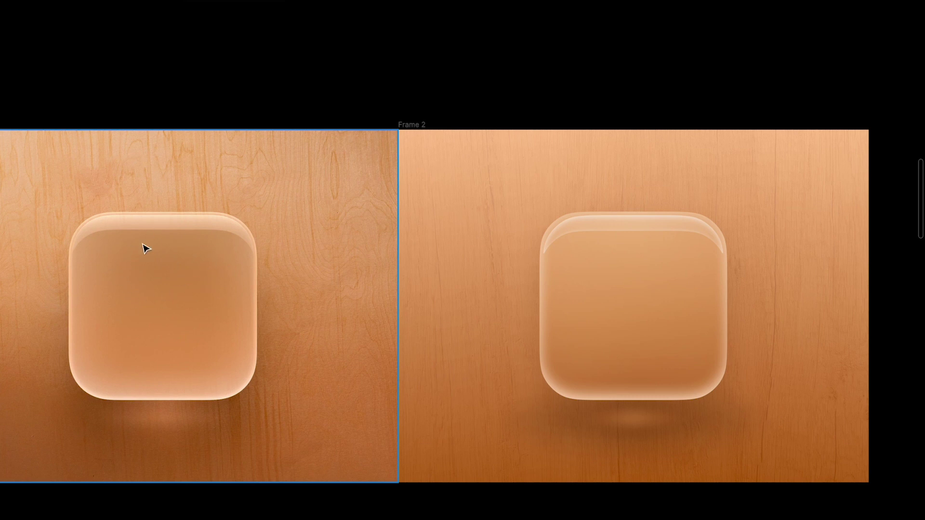
# Make Rectangle 24's radial gradient run from black 000000 to transparent FFFFFF, and move its centre down below the square's upper highlight.
pyautogui.click(644, 287)
pyautogui.hscroll(5, 644, 287)
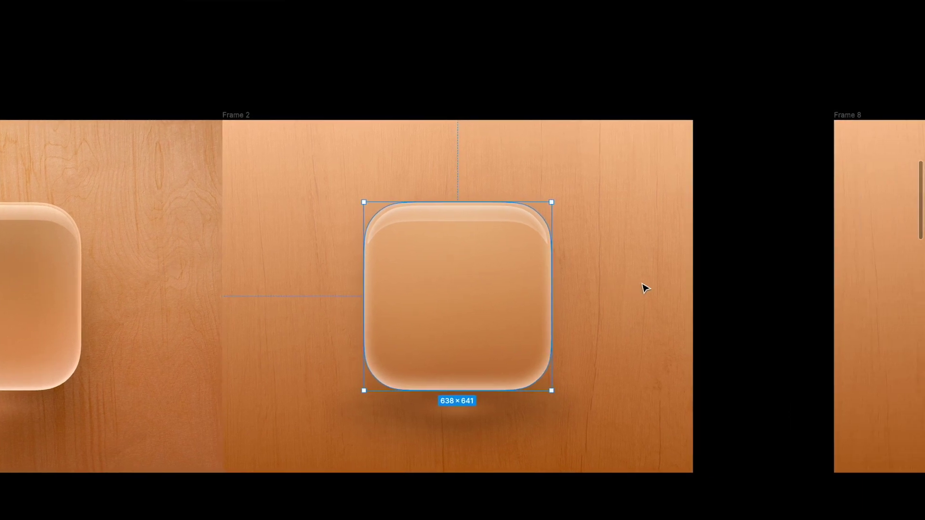
pyautogui.hotkey('ctrl', '\\')
pyautogui.click(787, 346)
pyautogui.moveTo(621, 239); pyautogui.dragTo(605, 440)
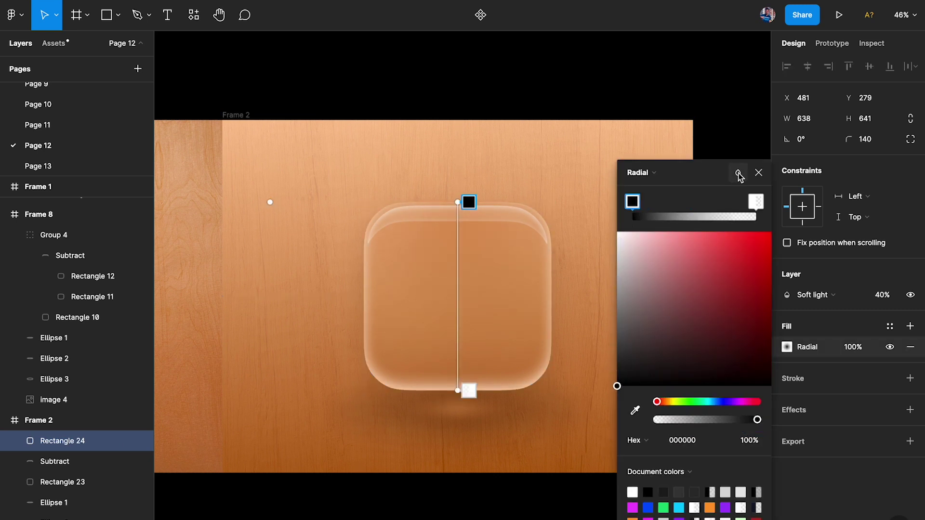
pyautogui.click(754, 202)
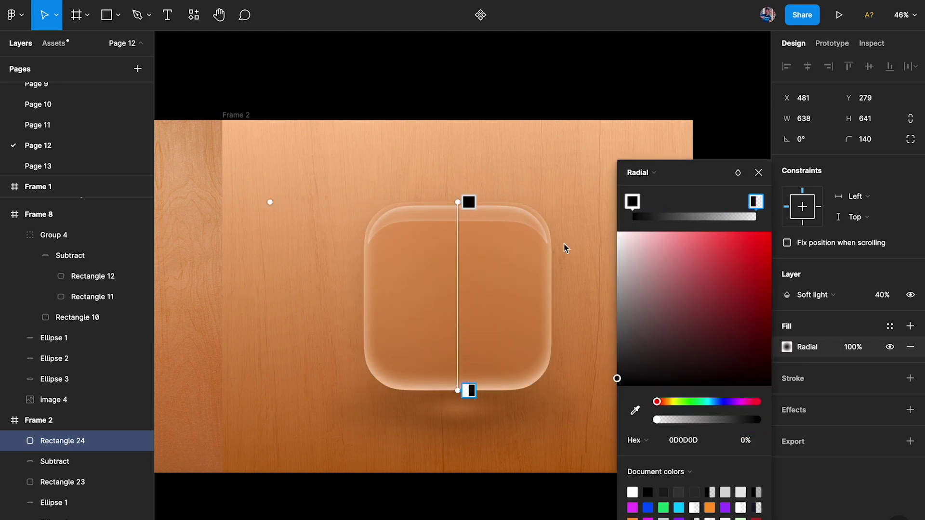
pyautogui.moveTo(565, 248); pyautogui.dragTo(556, 124)
pyautogui.moveTo(463, 205); pyautogui.dragTo(462, 254)
# Try the Hard light, Overlay, Color dodge, Screen and Lighten blend modes on Rectangle 24, ending back on Soft light.
pyautogui.click(816, 295)
pyautogui.click(824, 308)
pyautogui.click(830, 296)
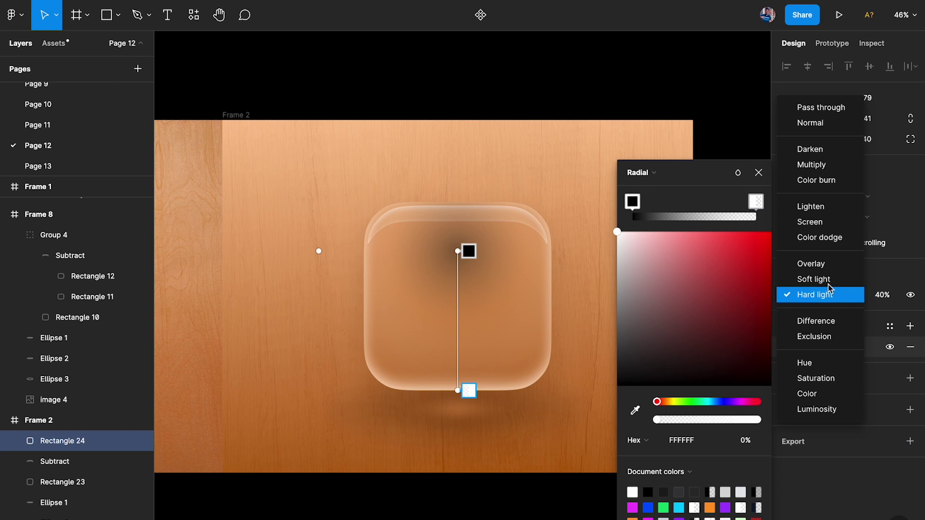
pyautogui.click(827, 264)
pyautogui.click(828, 296)
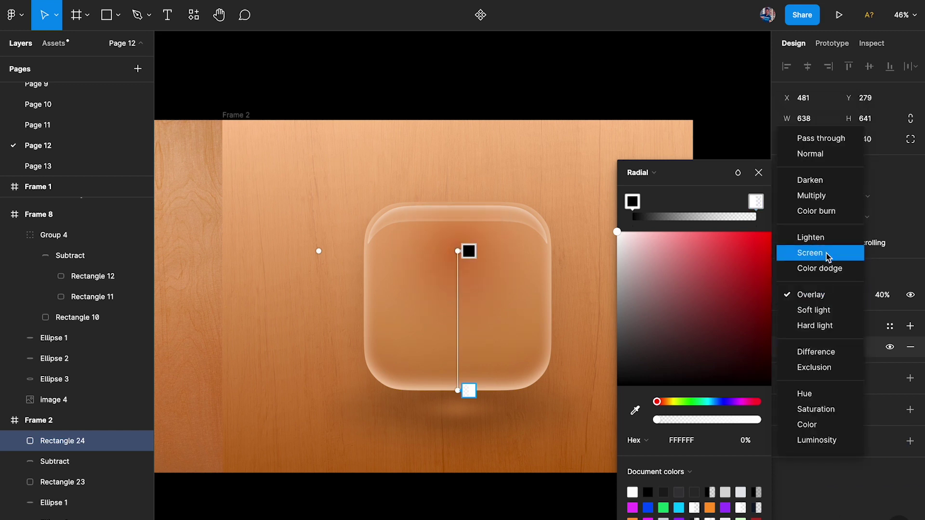
pyautogui.click(827, 268)
pyautogui.click(829, 295)
pyautogui.click(831, 279)
pyautogui.click(824, 294)
pyautogui.click(826, 273)
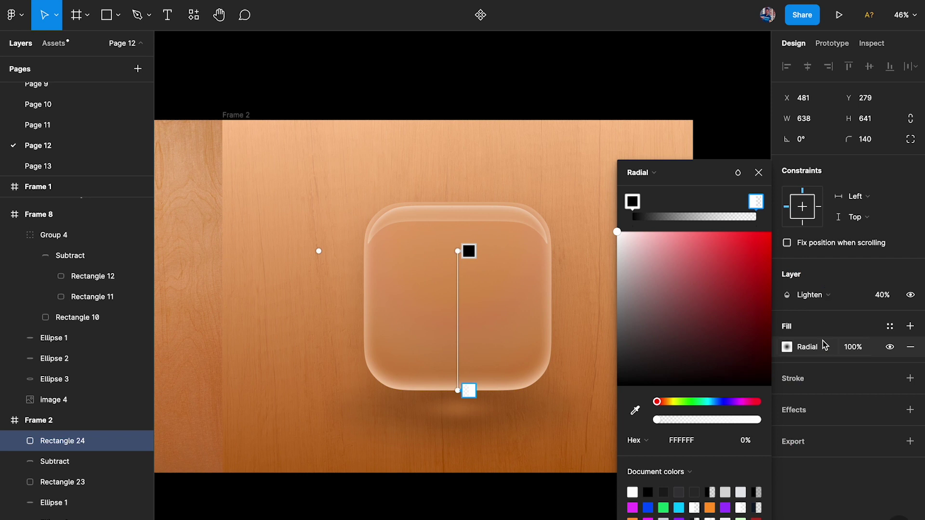
pyautogui.click(818, 295)
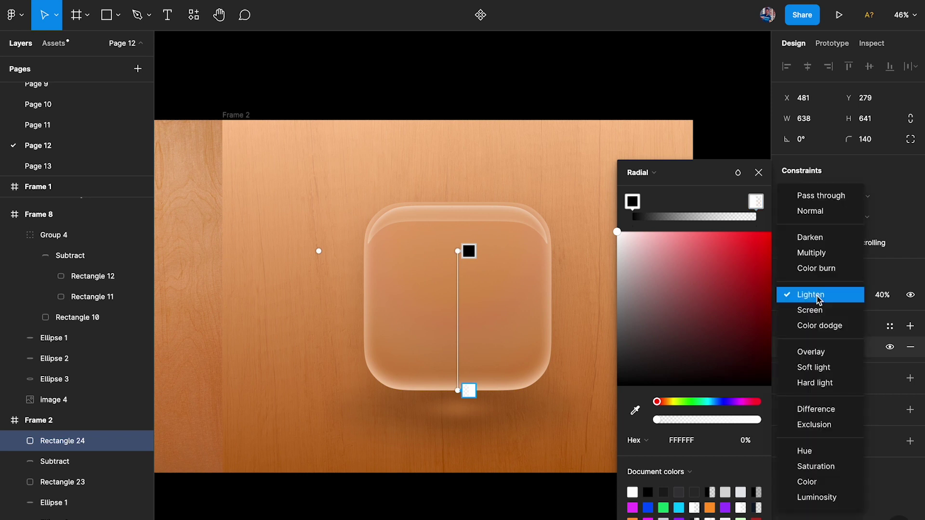
pyautogui.click(823, 369)
# Try a 95% layer opacity on Rectangle 24, settle on 45%, and close its gradient editor.
pyautogui.click(883, 296)
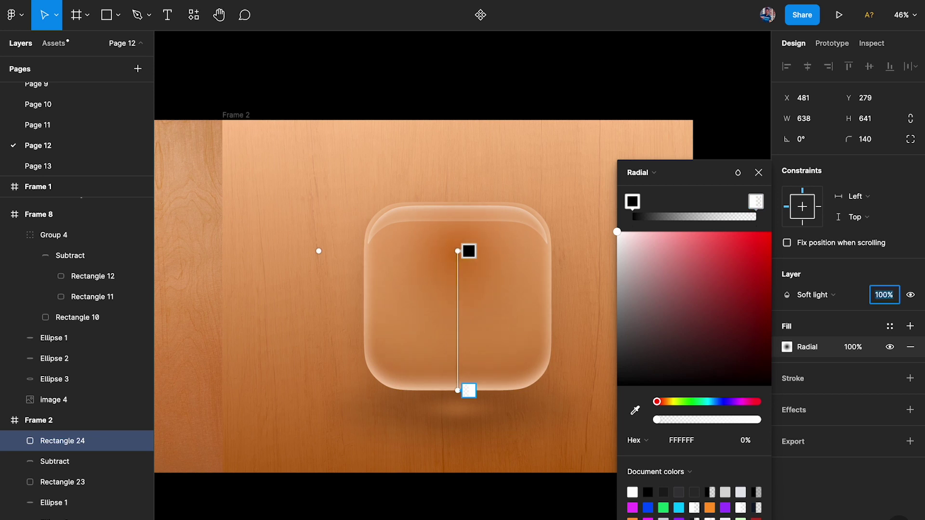
pyautogui.write('95')
pyautogui.press('Return')
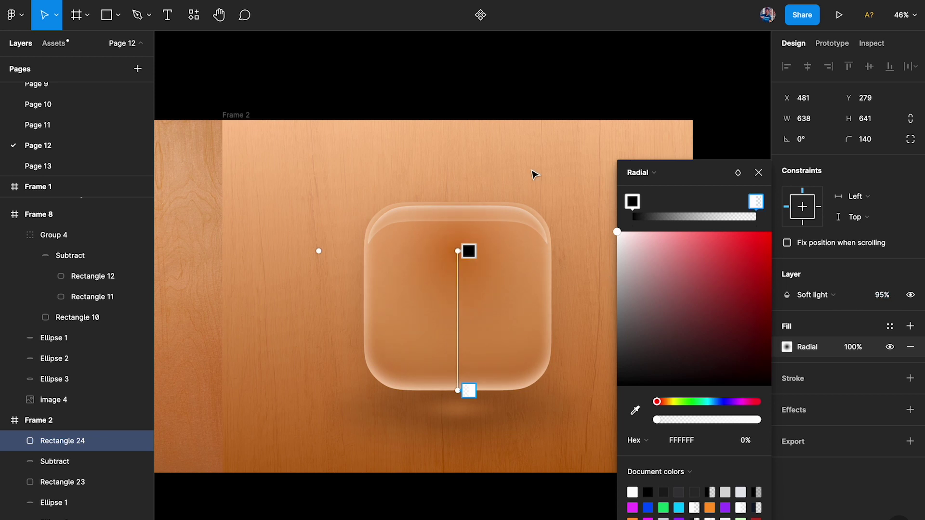
pyautogui.click(758, 173)
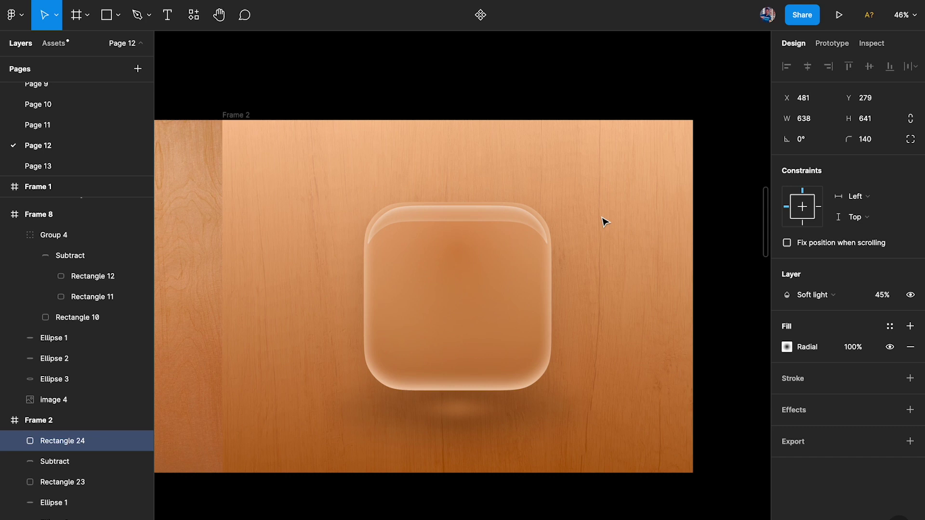
# Try marking the upper area of the reference icon with a rectangle and an ellipse, and remove both shapes.
pyautogui.hscroll(-10, 544, 317)
pyautogui.click(616, 328)
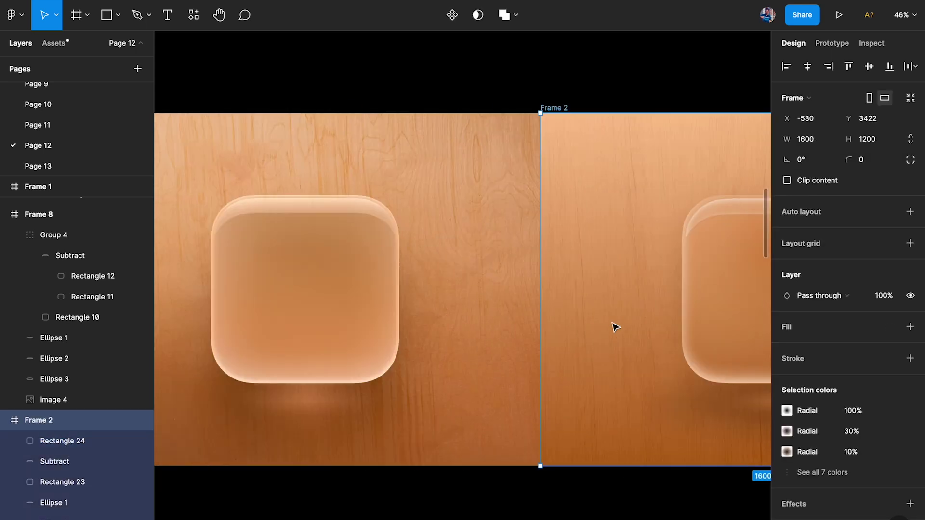
pyautogui.press('r')
pyautogui.moveTo(200, 186); pyautogui.dragTo(404, 264)
pyautogui.hotkey('ctrl', 'z')
pyautogui.press('o')
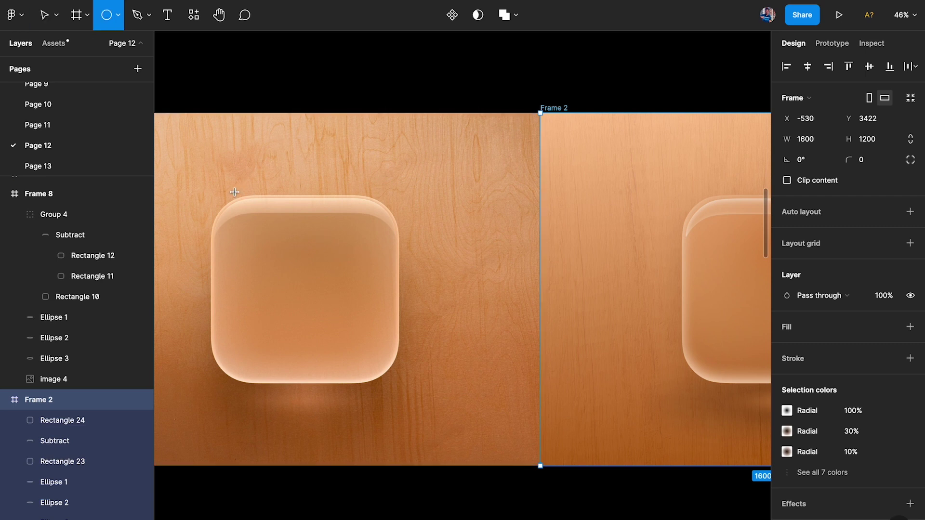
pyautogui.moveTo(208, 190); pyautogui.dragTo(396, 274)
pyautogui.click(725, 405)
pyautogui.click(334, 239)
pyautogui.press('Delete')
# Duplicate Ellipse 2, the blurred shadow ellipse, straight up onto the upper edge of Frame 2's rounded square.
pyautogui.hscroll(5, 573, 306)
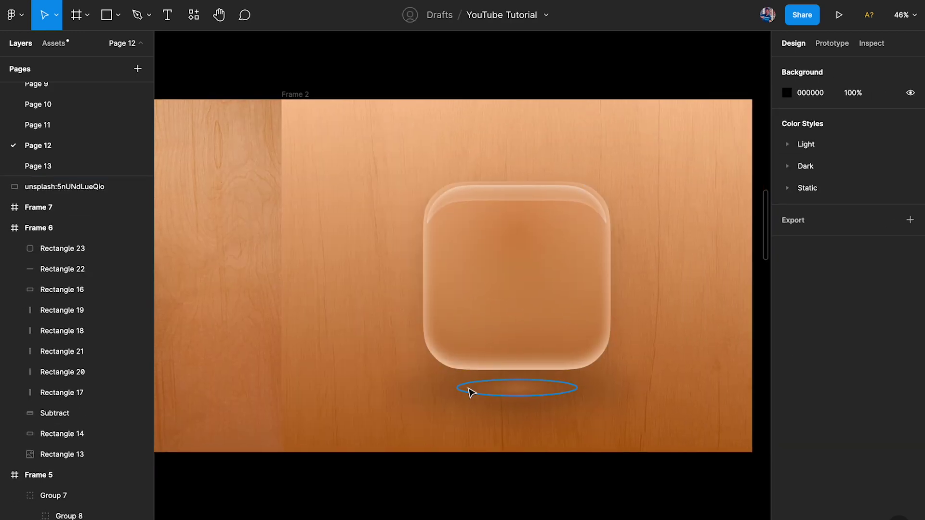
pyautogui.click(448, 403)
pyautogui.moveTo(447, 402); pyautogui.dragTo(448, 207)
pyautogui.scroll(-1, 77, 409)
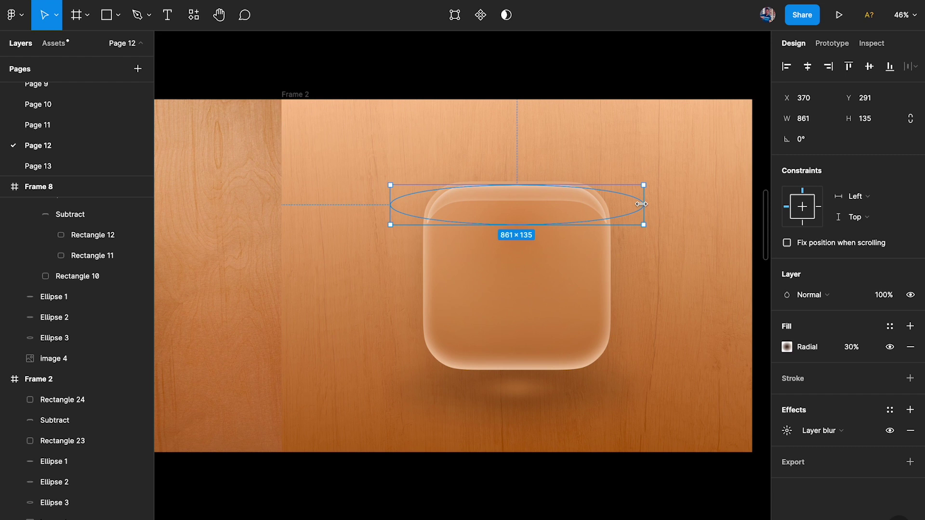
# Resize the duplicated ellipse symmetrically to about 637 × 236 so it spans the rounded square's width.
pyautogui.moveTo(643, 205); pyautogui.dragTo(611, 205)
pyautogui.scroll(-2, 640, 179)
pyautogui.hscroll(-3, 641, 179)
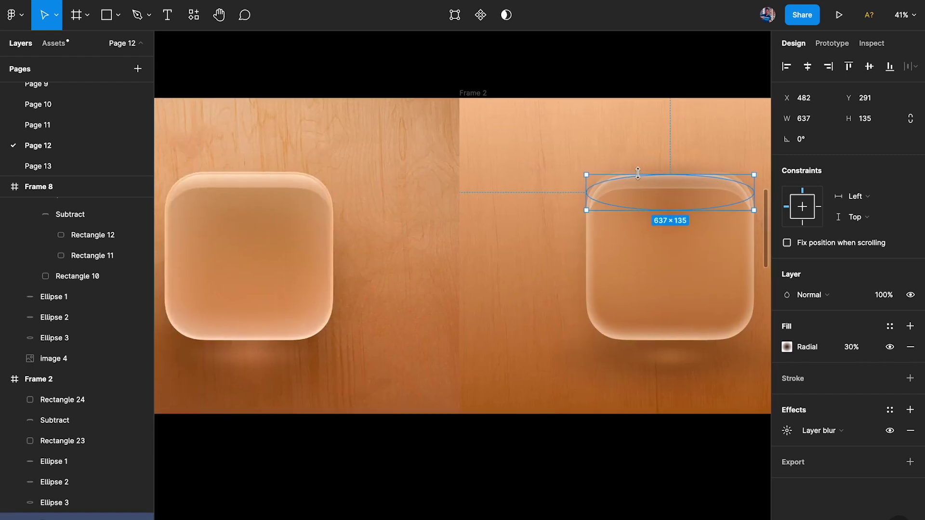
pyautogui.moveTo(665, 211)
pyautogui.mouseDown()
pyautogui.moveTo(665, 251)
pyautogui.moveTo(677, 214)
pyautogui.mouseUp()
pyautogui.hscroll(2, 675, 211)
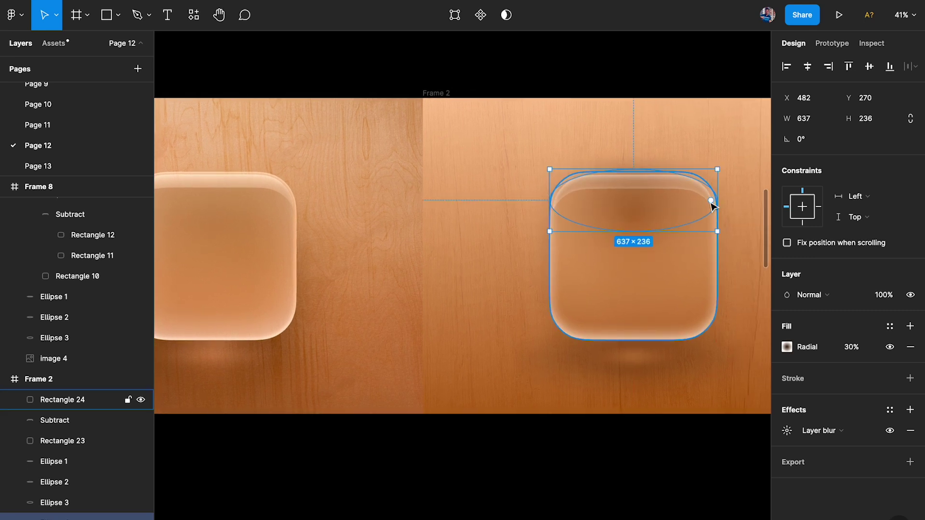
# Widen the duplicated blurred ellipse symmetrically to about 721 × 236 and set its radial fill's opacity to 10%.
pyautogui.click(737, 200)
pyautogui.hscroll(5, 737, 200)
pyautogui.click(506, 209)
pyautogui.moveTo(591, 197); pyautogui.dragTo(602, 196)
pyautogui.click(864, 347)
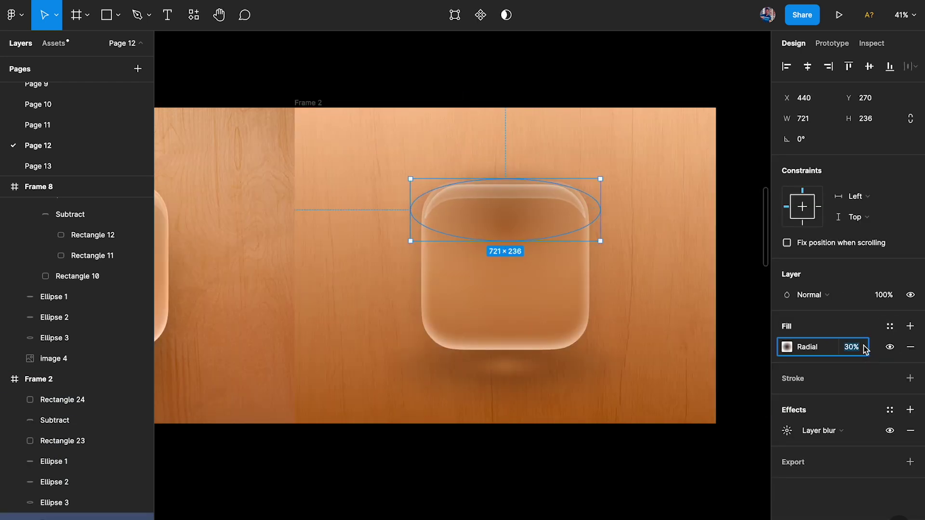
pyautogui.press('Return')
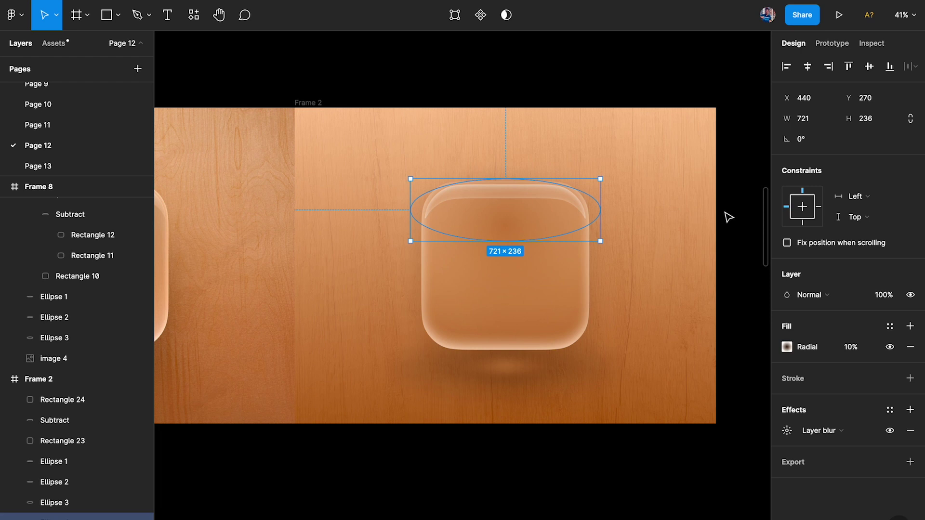
pyautogui.click(726, 211)
pyautogui.scroll(-3, 727, 211)
pyautogui.scroll(3, 608, 221)
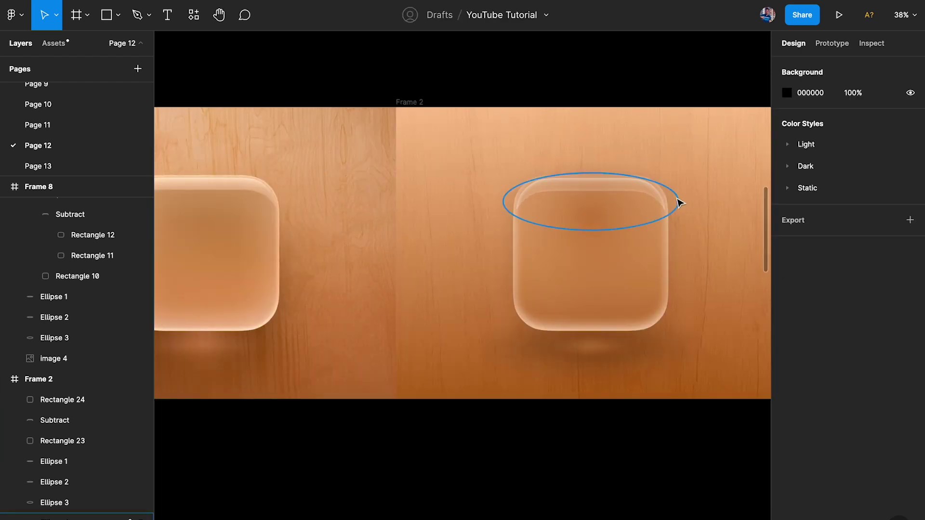
# Enlarge the blurred ellipse over the rounded square's upper edge to about 1083 × 273.
pyautogui.click(678, 201)
pyautogui.moveTo(688, 191); pyautogui.dragTo(723, 190)
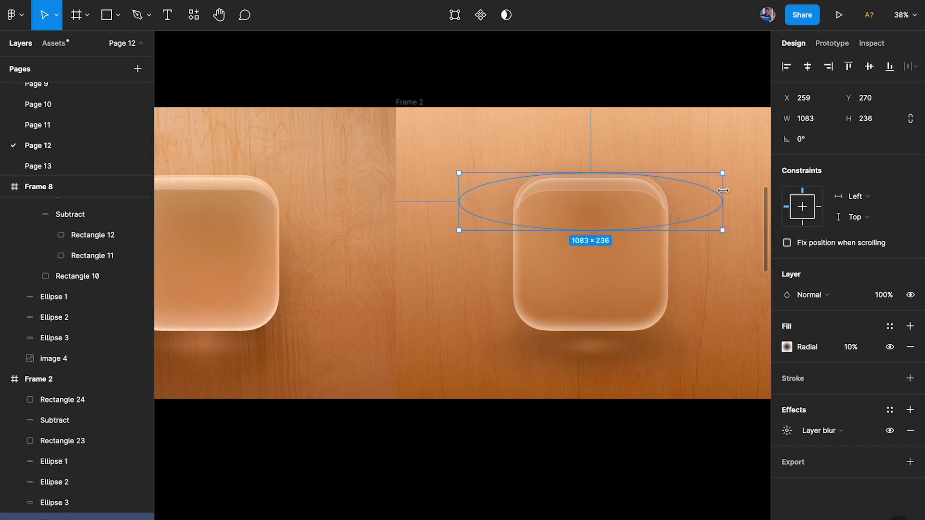
pyautogui.moveTo(646, 231); pyautogui.dragTo(648, 246)
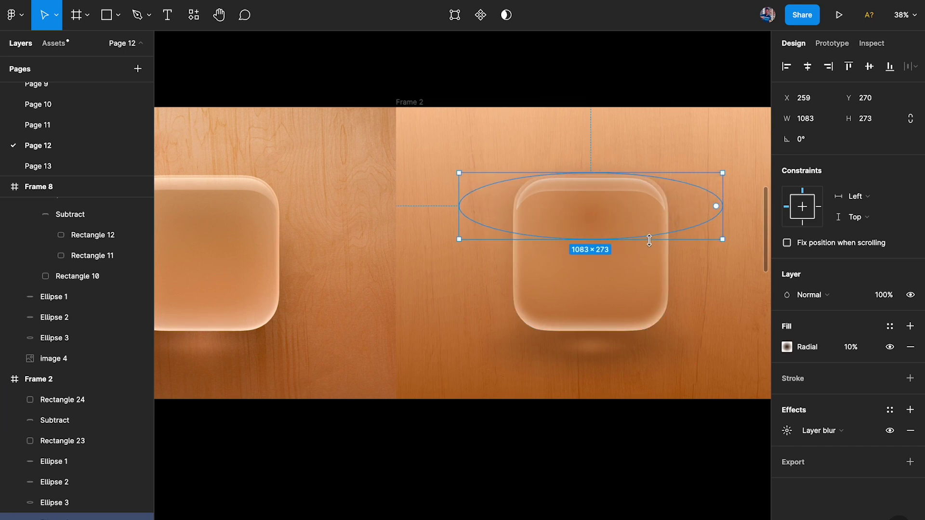
# Adjust the ellipse's radial gradient at its black start stop, select the transparent end stop, and close the gradient editor.
pyautogui.click(787, 347)
pyautogui.moveTo(759, 384); pyautogui.dragTo(771, 388)
pyautogui.click(754, 201)
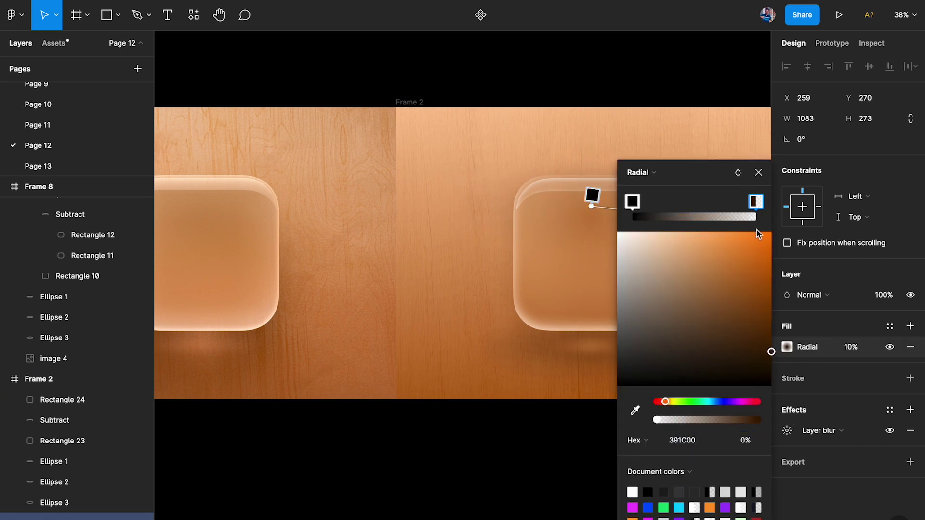
pyautogui.click(758, 173)
pyautogui.press('Escape')
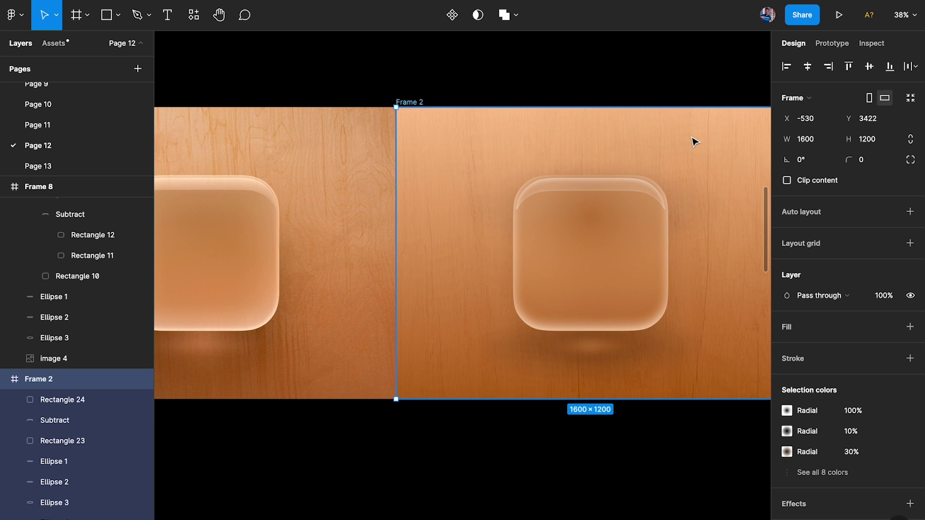
# Compare the upper shading and edge highlights of Frame 2's rounded square with the reference icon, briefly hiding the interface.
pyautogui.scroll(-2, 692, 140)
pyautogui.scroll(3, 652, 167)
pyautogui.scroll(-2, 605, 204)
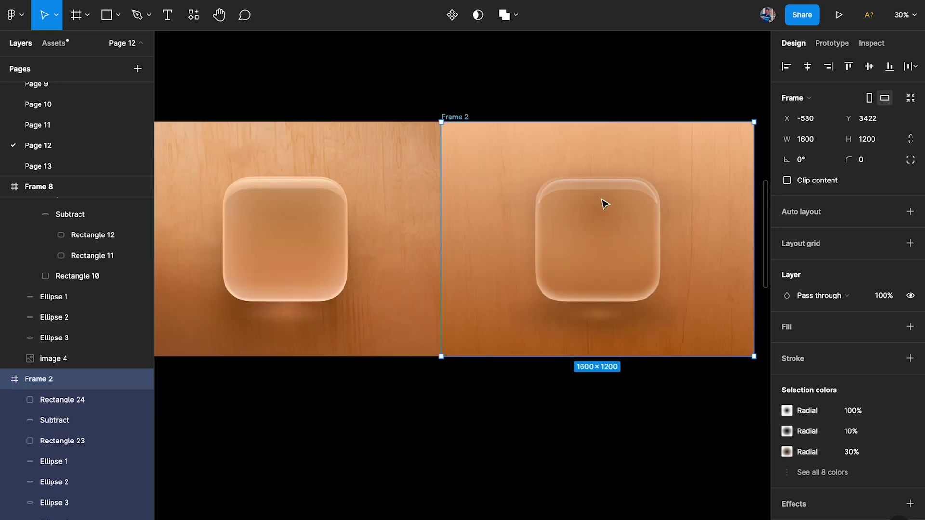
pyautogui.hscroll(-3, 603, 202)
pyautogui.scroll(5, 327, 210)
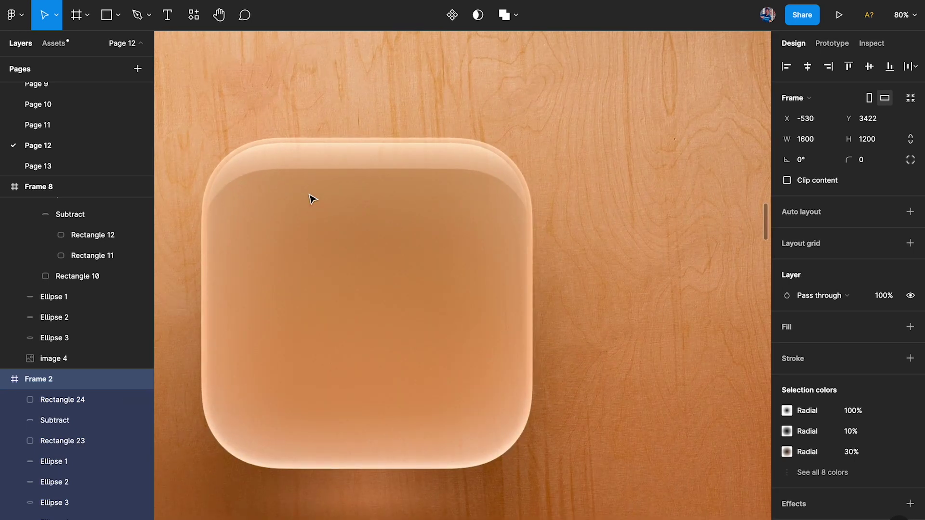
pyautogui.scroll(-4, 433, 255)
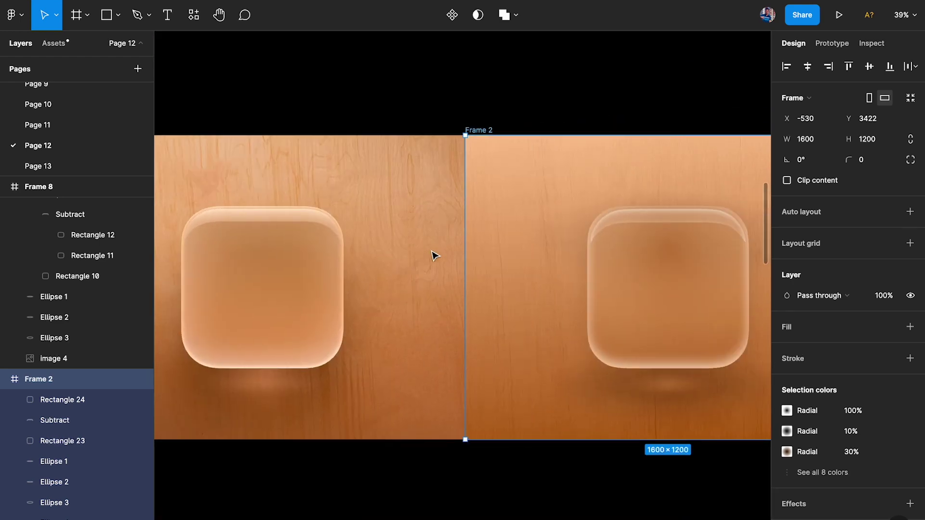
pyautogui.hscroll(5, 429, 289)
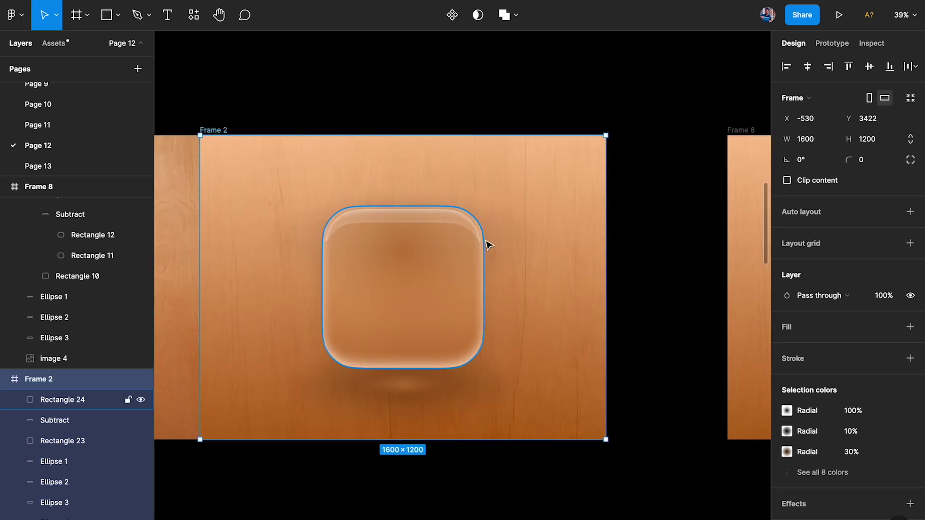
pyautogui.press('Escape')
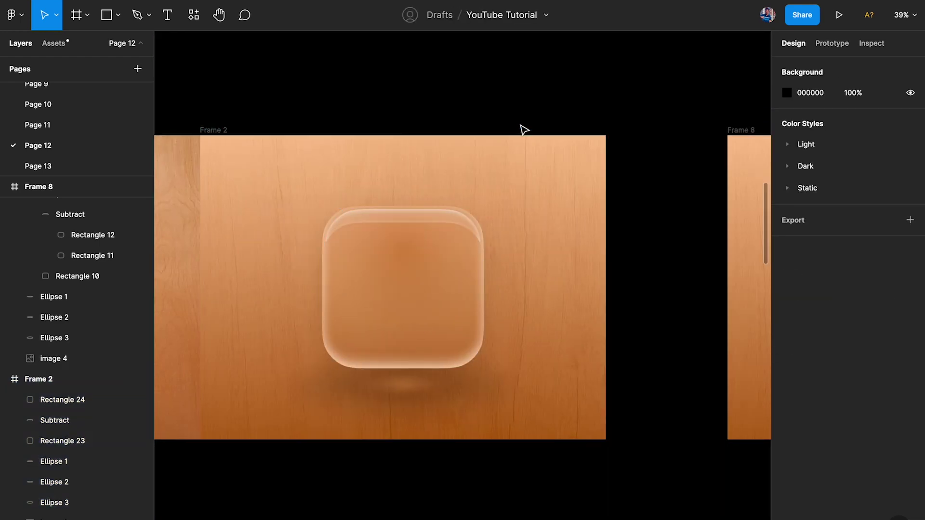
pyautogui.scroll(2, 524, 130)
pyautogui.hscroll(-3, 524, 130)
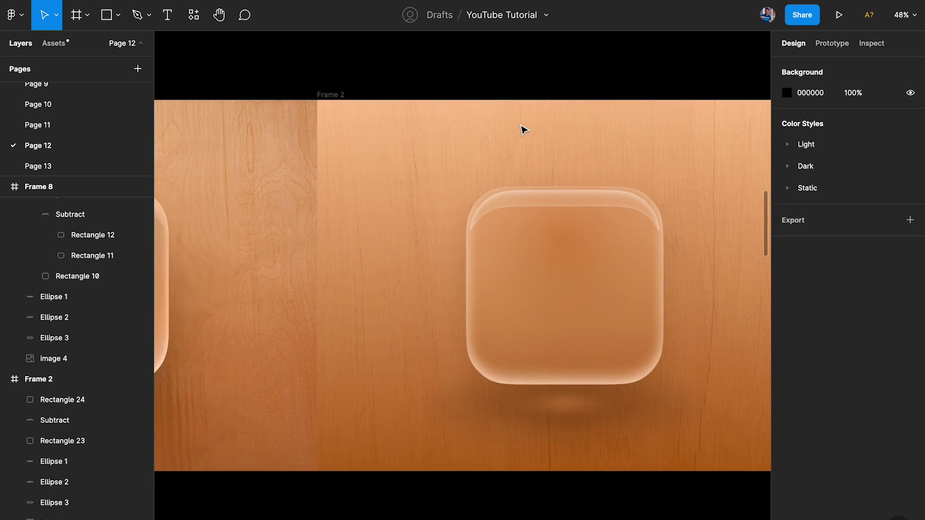
pyautogui.hscroll(-5, 524, 130)
pyautogui.hotkey('ctrl', '\\')
pyautogui.hscroll(-2, 524, 130)
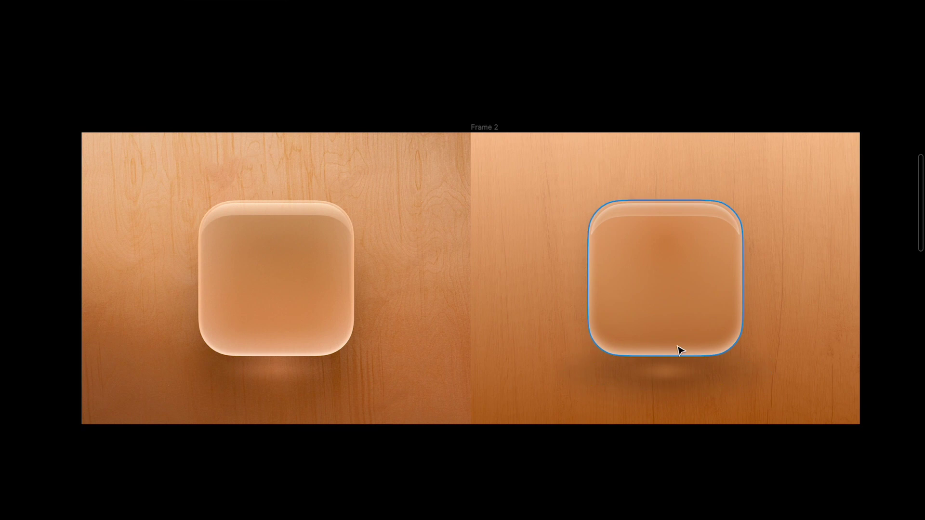
pyautogui.hotkey('ctrl', '\\')
# Toggle the first inner shadow of Rectangle 23 off and on, and set its spread to 0.
pyautogui.click(675, 329)
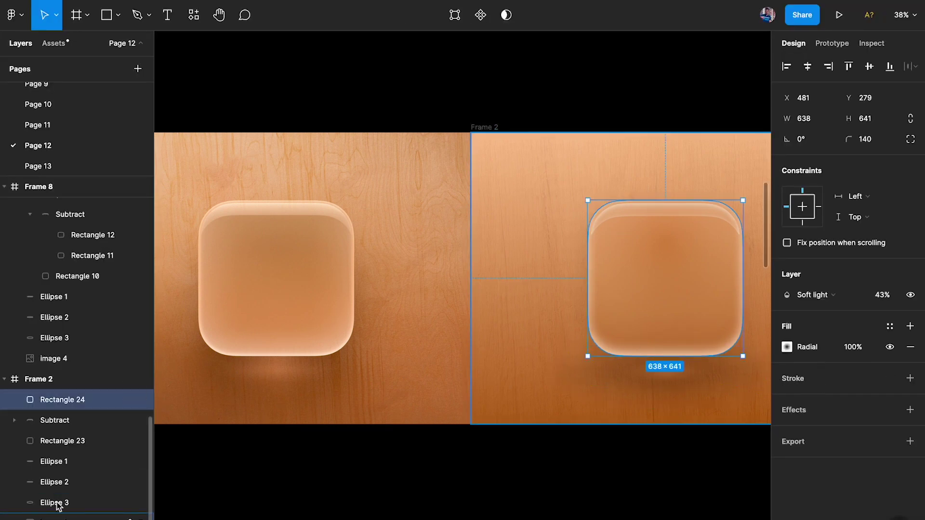
pyautogui.click(62, 440)
pyautogui.click(788, 451)
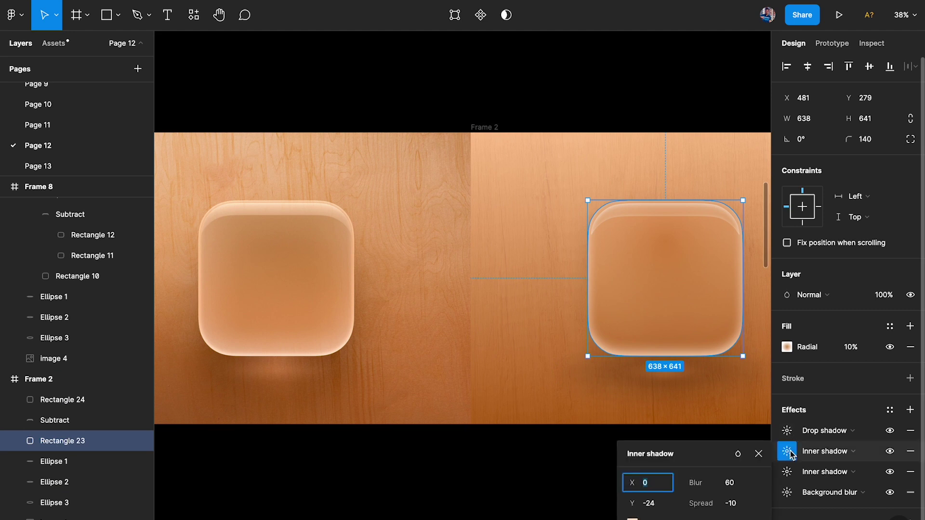
pyautogui.click(886, 455)
pyautogui.click(887, 455)
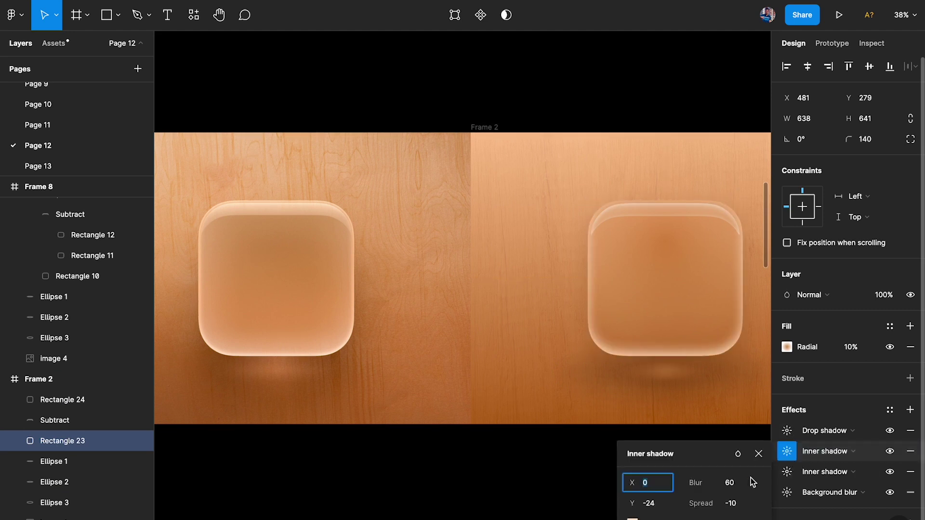
pyautogui.click(737, 505)
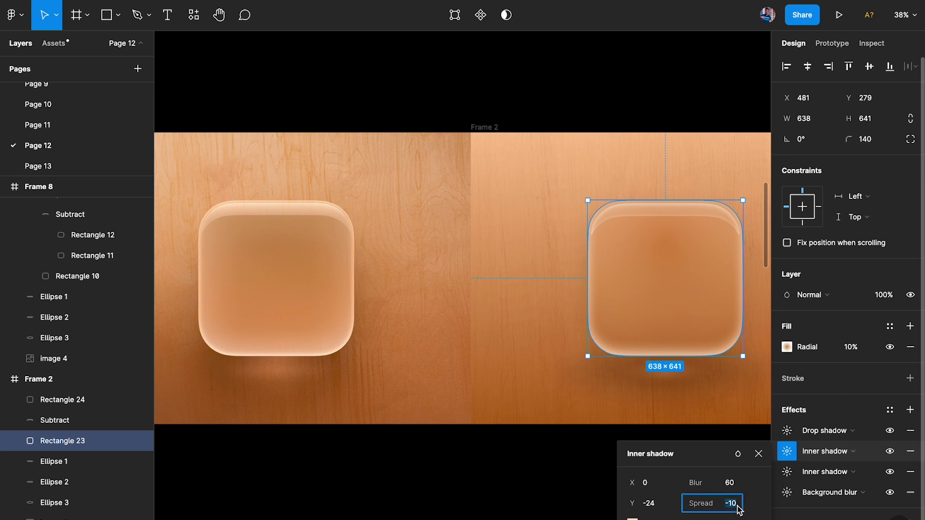
pyautogui.write('0')
pyautogui.press('Return')
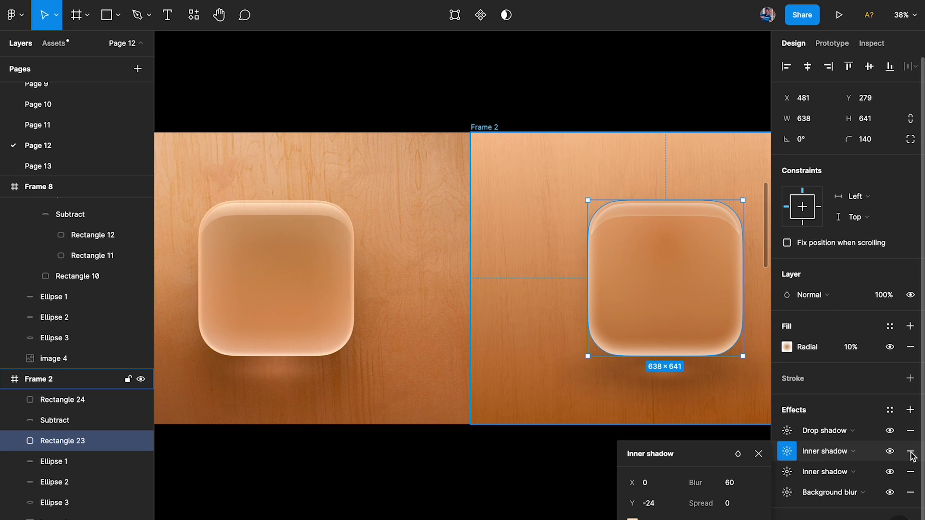
# Duplicate Rectangle 23's first inner shadow effect and set the copy's blur to 20.
pyautogui.click(787, 451)
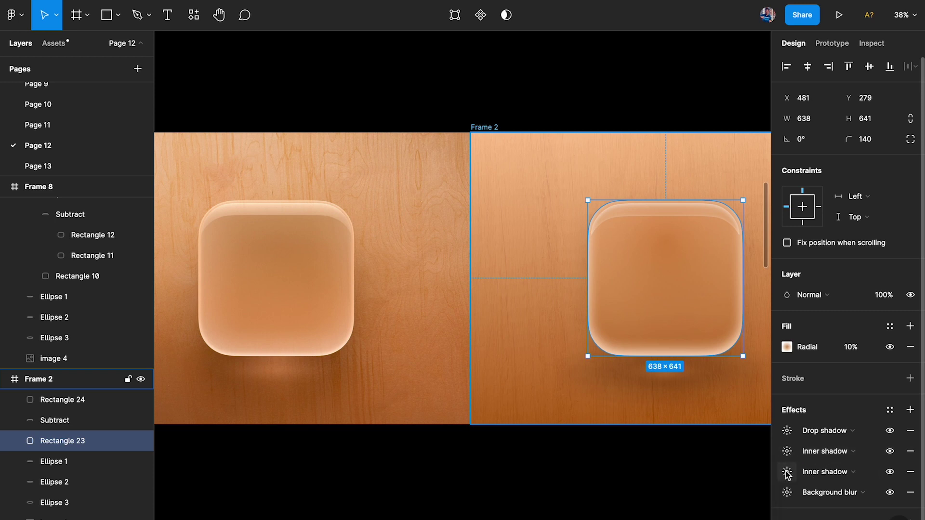
pyautogui.moveTo(775, 473); pyautogui.dragTo(778, 453)
pyautogui.click(787, 451)
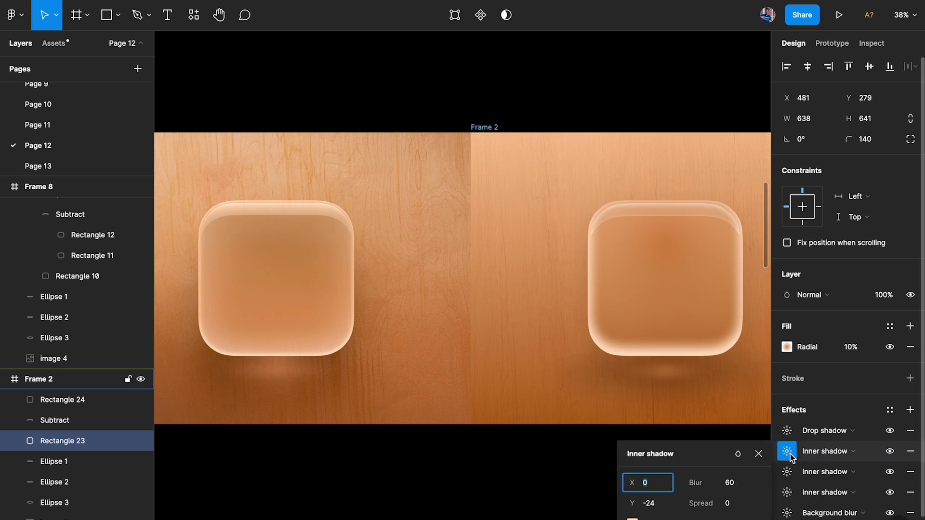
pyautogui.click(658, 504)
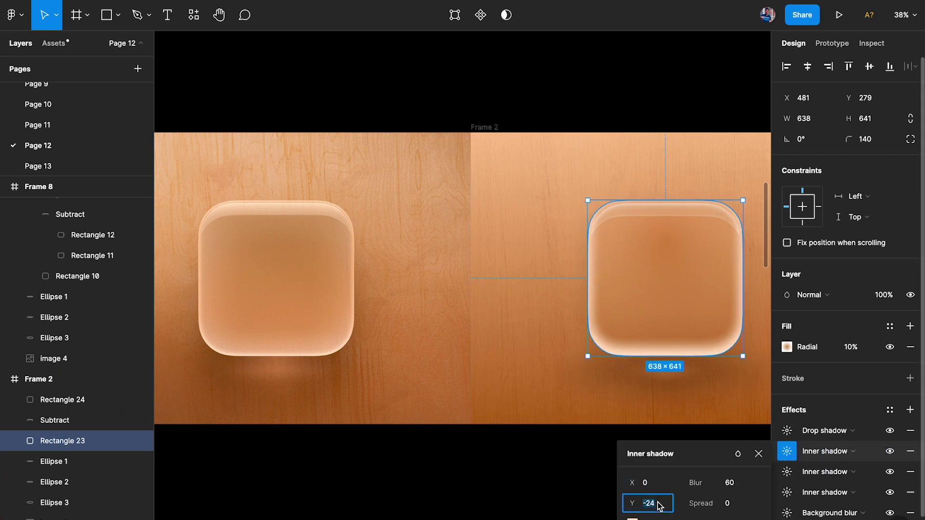
pyautogui.click(730, 486)
pyautogui.write('20')
pyautogui.press('Return')
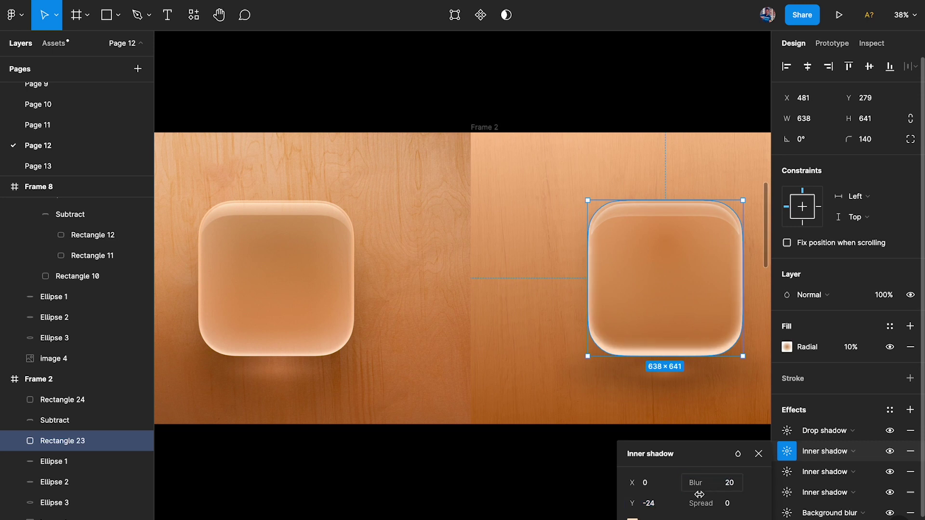
# Try a Y offset of -10 on the duplicated inner shadow, change it to -5, and deselect Rectangle 23.
pyautogui.click(668, 509)
pyautogui.write('-10')
pyautogui.press('Return')
pyautogui.click(667, 508)
pyautogui.write('-5')
pyautogui.press('Return')
pyautogui.moveTo(632, 499); pyautogui.dragTo(641, 500)
pyautogui.click(692, 433)
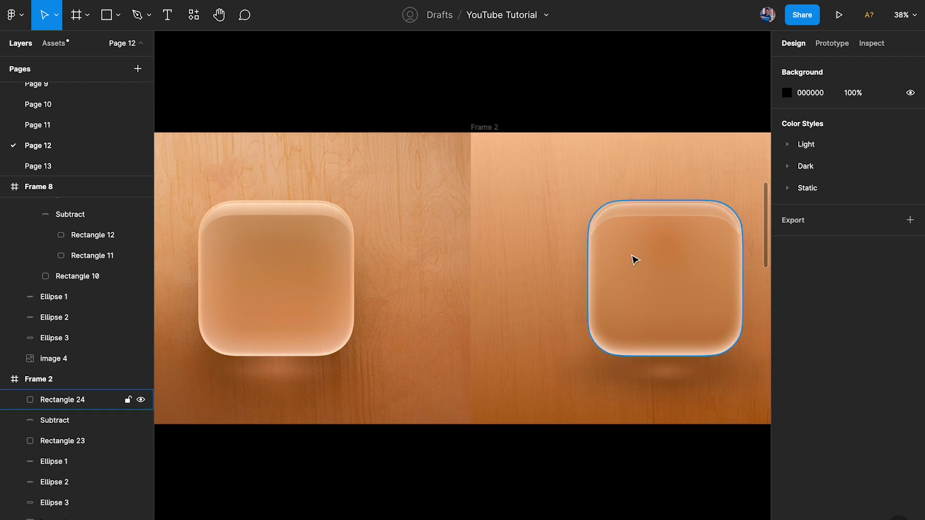
pyautogui.click(698, 351)
pyautogui.click(547, 478)
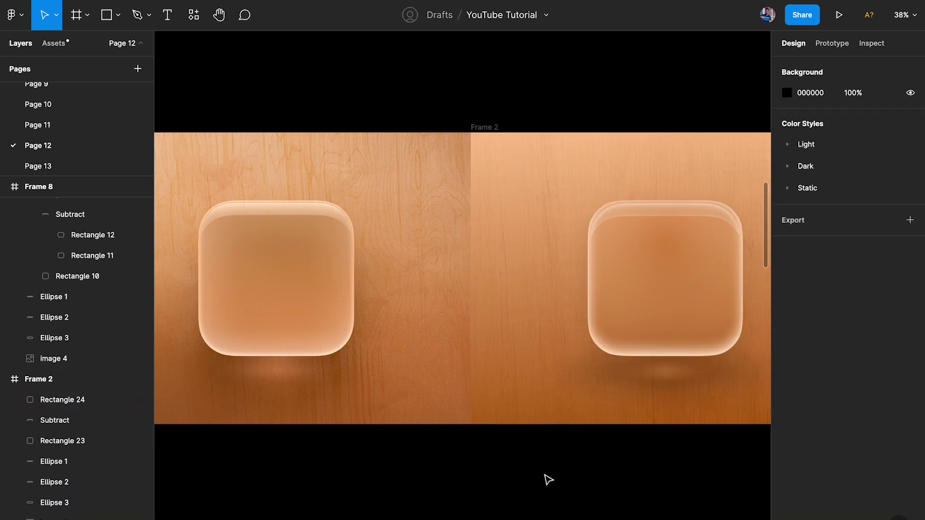
# Hide the interface and move Frame 2 slightly right to leave a narrow gap beside the reference image.
pyautogui.hotkey('ctrl', '\\')
pyautogui.hscroll(2, 466, 166)
pyautogui.moveTo(436, 137); pyautogui.dragTo(460, 130)
pyautogui.scroll(-10, 488, 112)
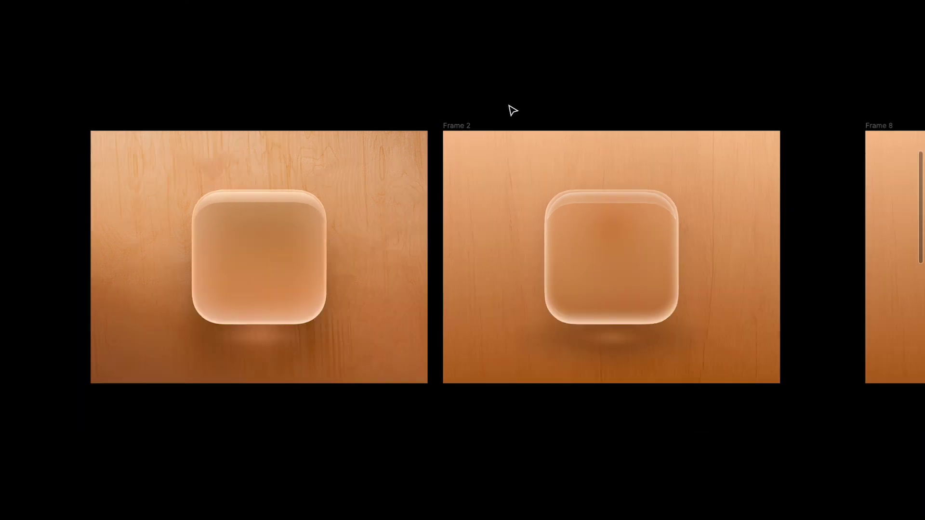
# Select the reference wood image together with Frame 2 and move both up so Frame 2 sits just below Frame 7.
pyautogui.moveTo(288, 201); pyautogui.dragTo(626, 404)
pyautogui.moveTo(592, 322); pyautogui.dragTo(578, 219)
pyautogui.hotkey('ctrl', 'z')
pyautogui.moveTo(577, 305); pyautogui.dragTo(570, 195)
pyautogui.scroll(5, 570, 195)
pyautogui.click(654, 219)
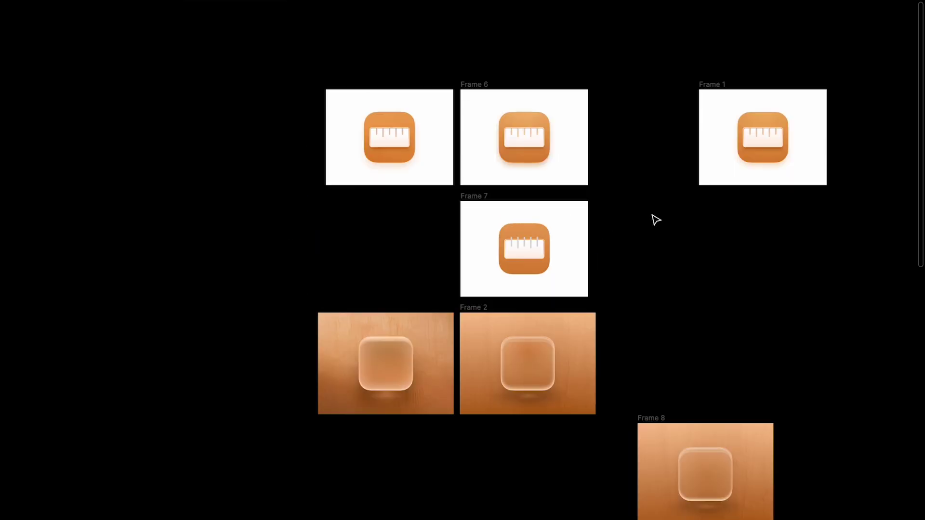
pyautogui.scroll(5, 590, 275)
pyautogui.scroll(-3, 592, 275)
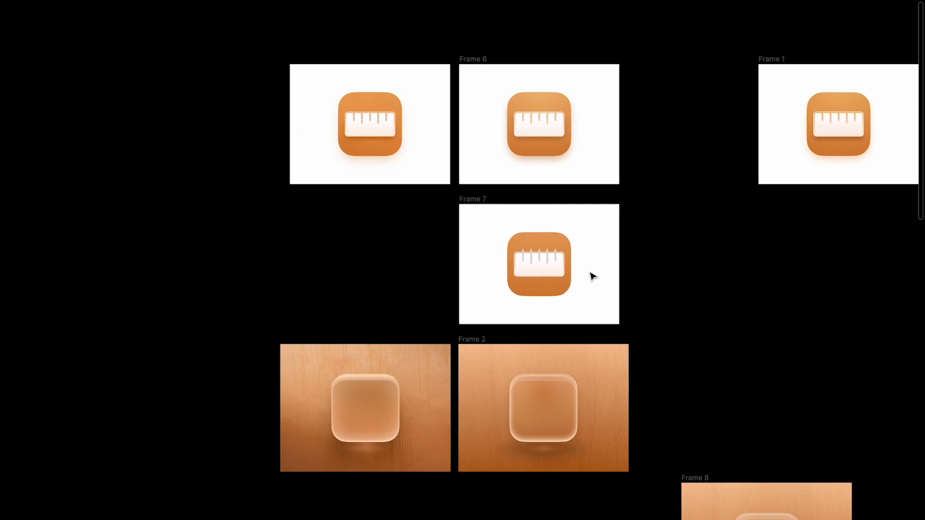